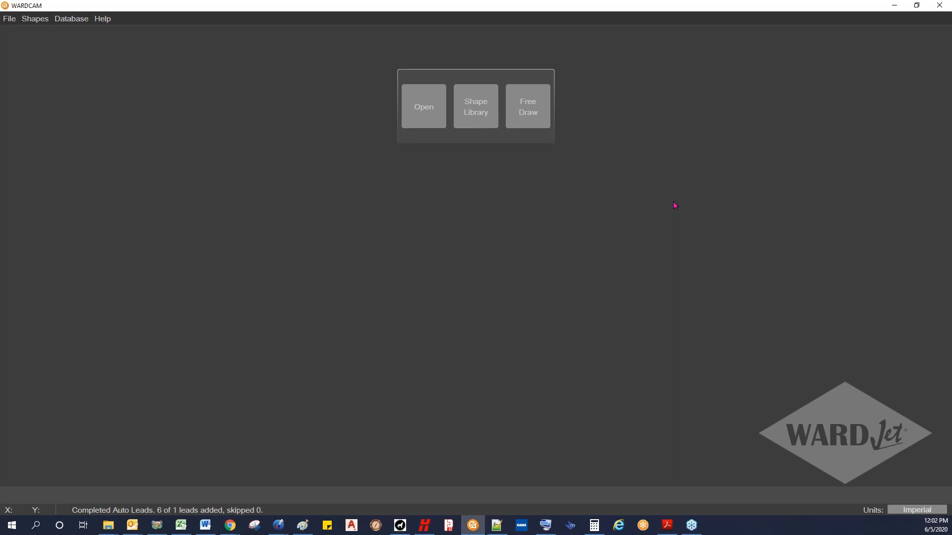
Step: Switch to Acrobat Reader and view the title page of WARDCAM Webinar Basics.pdf
click(667, 525)
scroll(605, 358, up, 2)
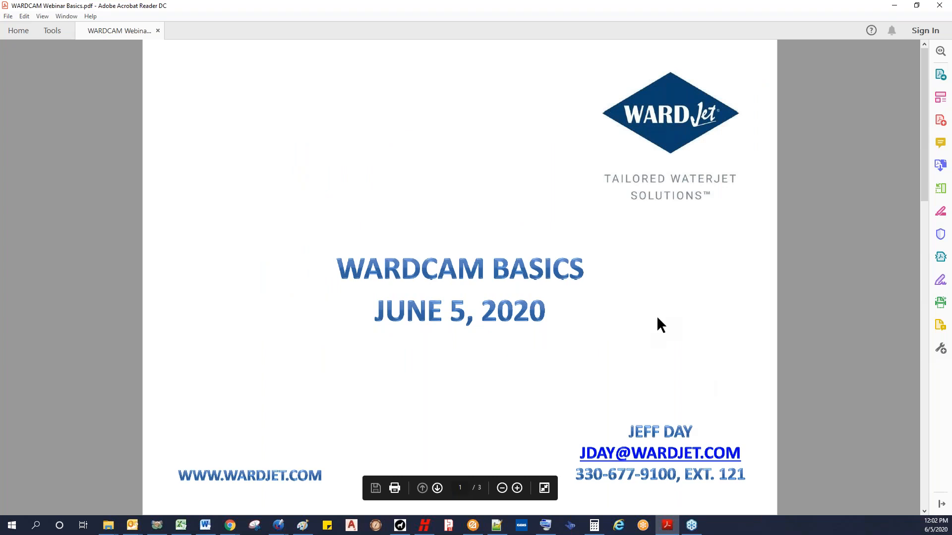
Step: Return to WARDCAM and open the shape library
click(895, 6)
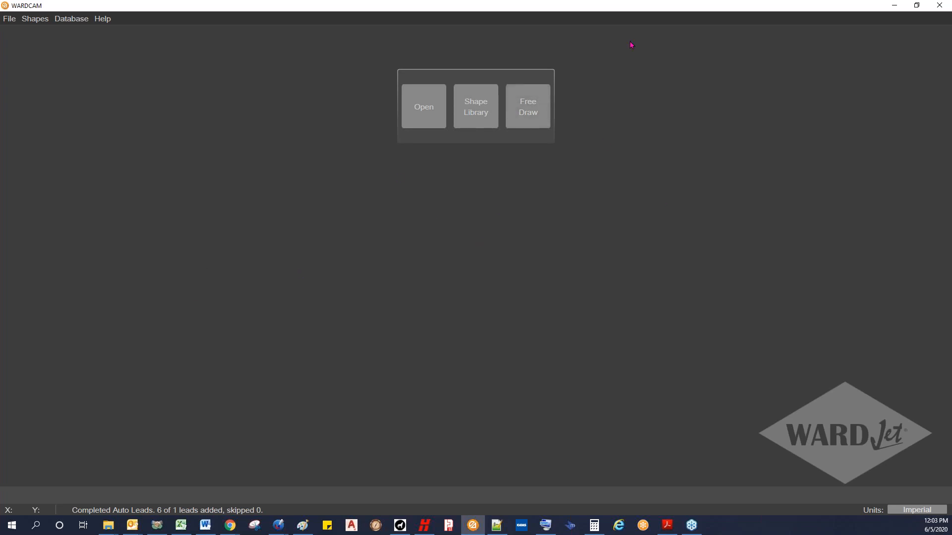
click(480, 117)
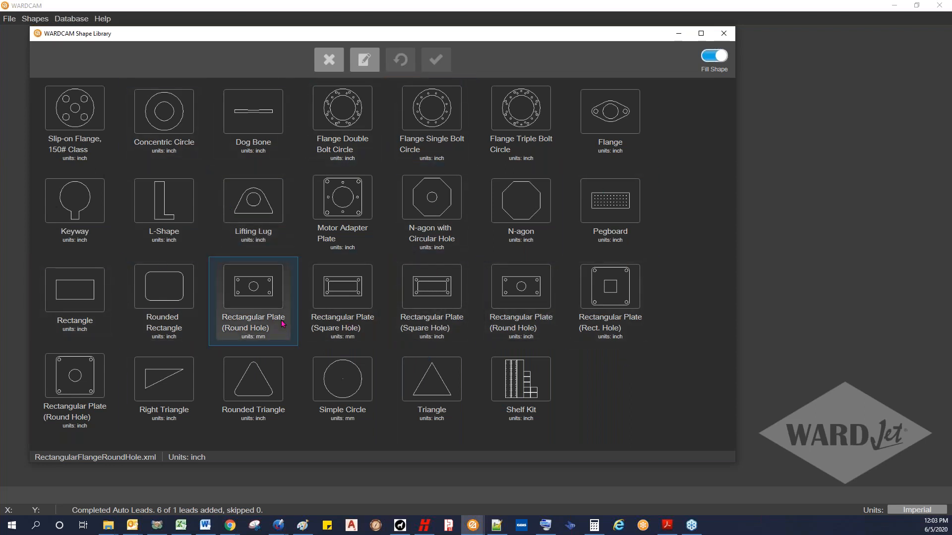
Step: Switch to Notepad++ and examine the input and validation lines of the ConcentricCircles.xml shape definition
click(497, 526)
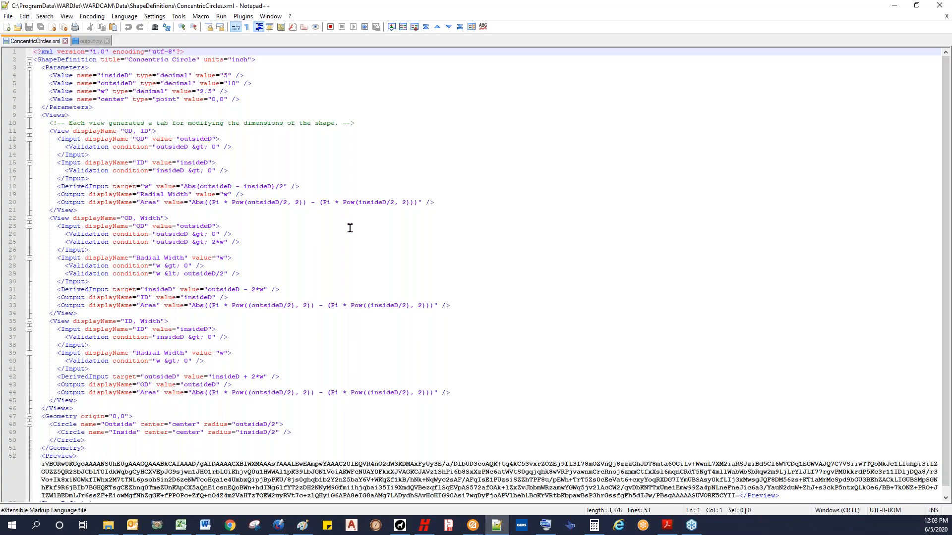
click(264, 218)
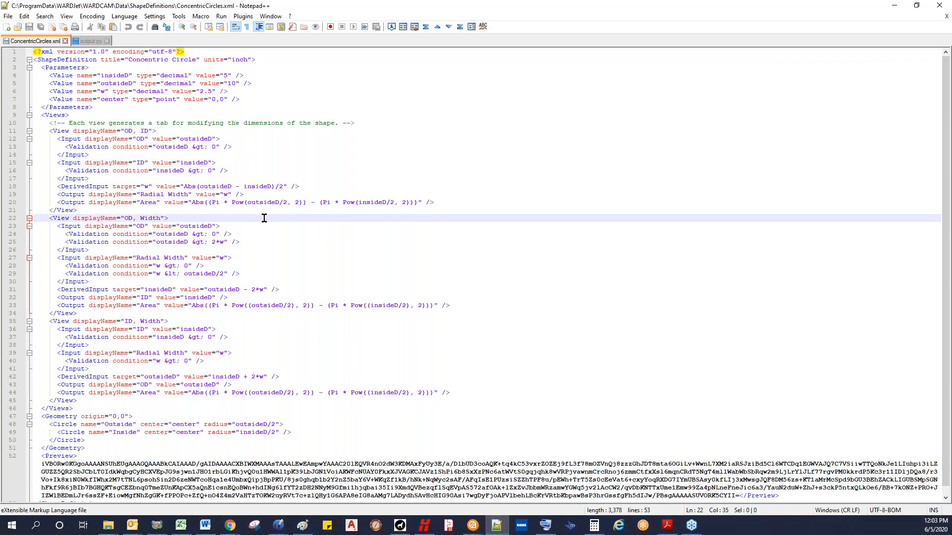
click(245, 151)
click(242, 139)
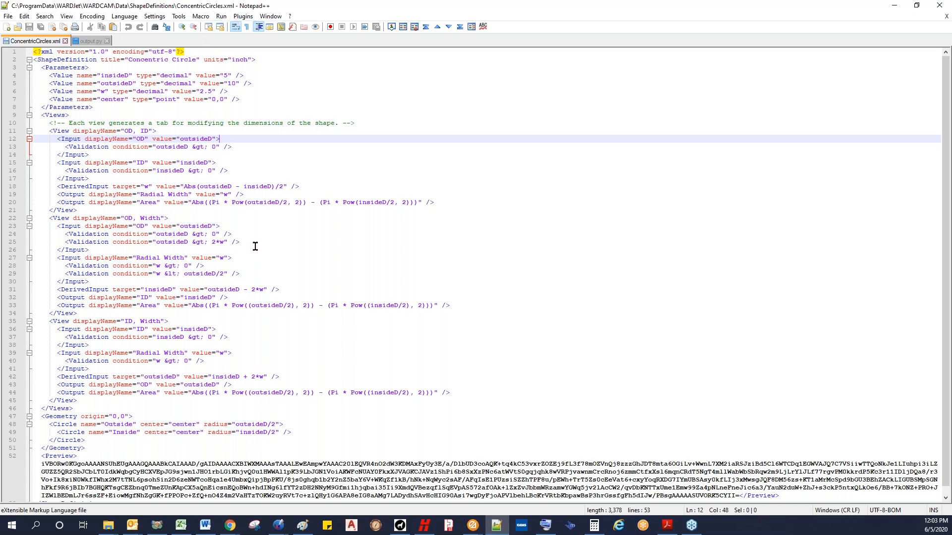
scroll(255, 239, down, 1)
scroll(258, 239, up, 1)
click(258, 235)
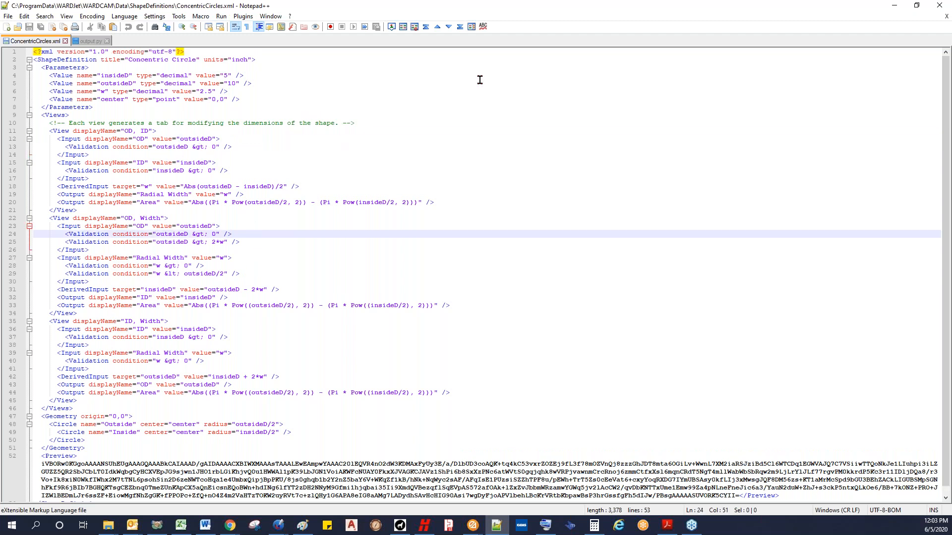
Step: Return to the WARDCAM shape library and create a Concentric Circle drawing with OD 10 and ID 5 inches
click(895, 7)
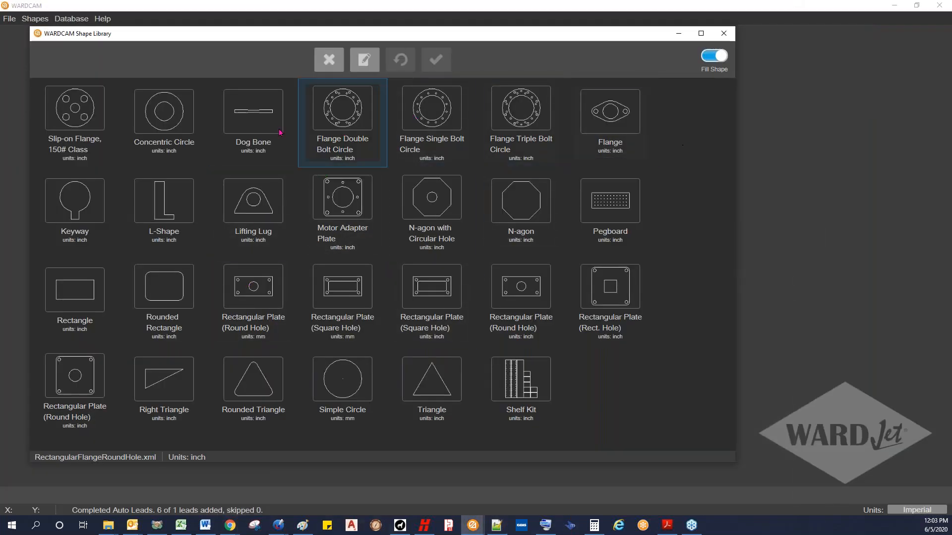
click(167, 117)
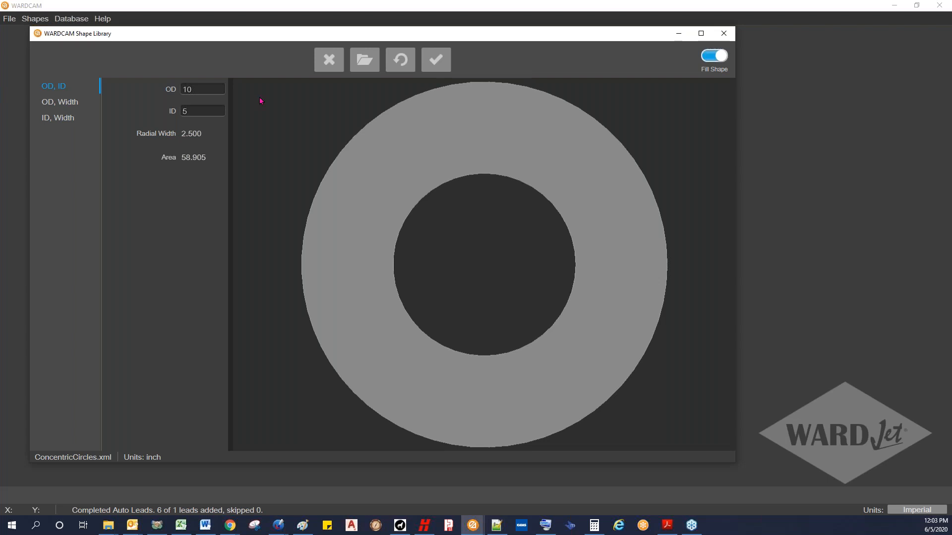
click(436, 60)
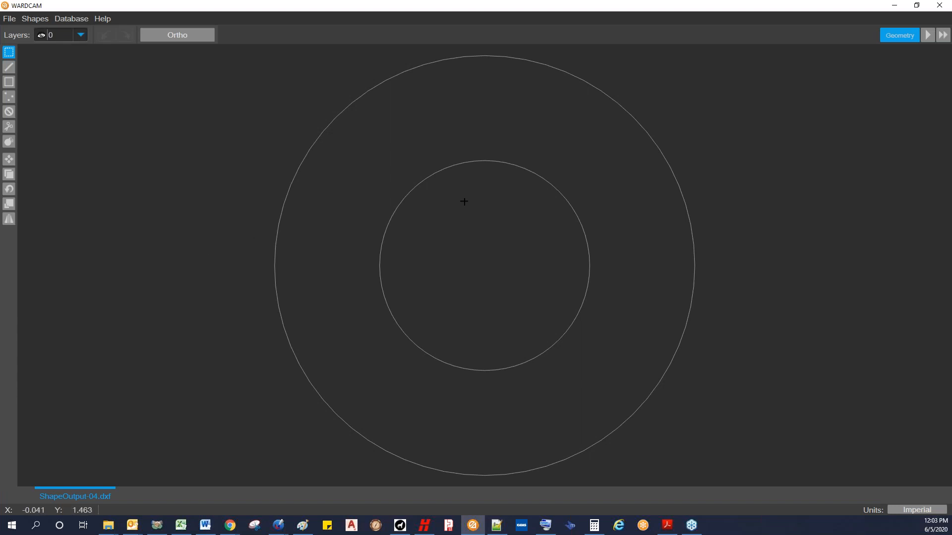
Step: Examine the concentric circles up close, fit the whole shape back in view and reposition it
scroll(464, 254, down, 3)
scroll(463, 252, up, 2)
scroll(463, 253, up, 3)
scroll(463, 253, down, 4)
scroll(463, 251, up, 4)
scroll(462, 250, down, 1)
scroll(463, 250, up, 3)
scroll(463, 250, down, 4)
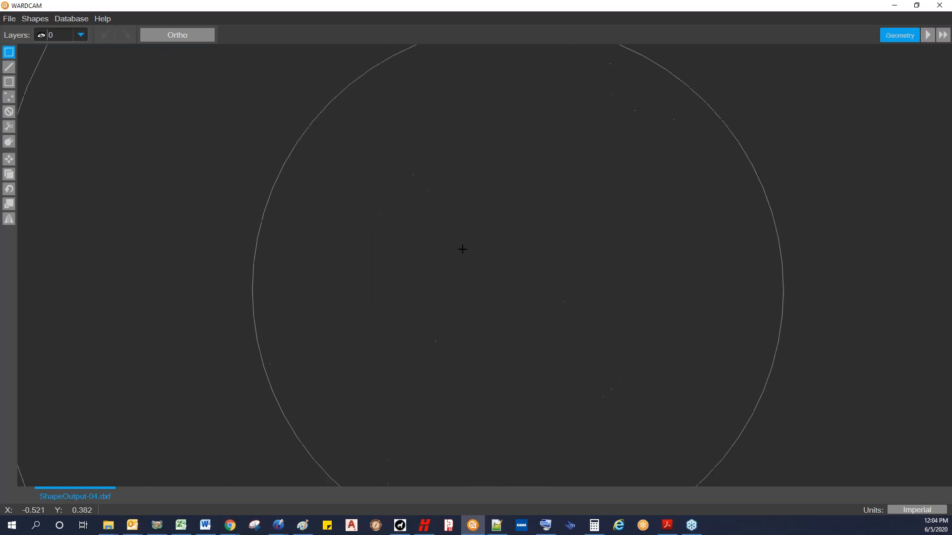
middle_drag(486, 255, 380, 256)
scroll(382, 257, up, 5)
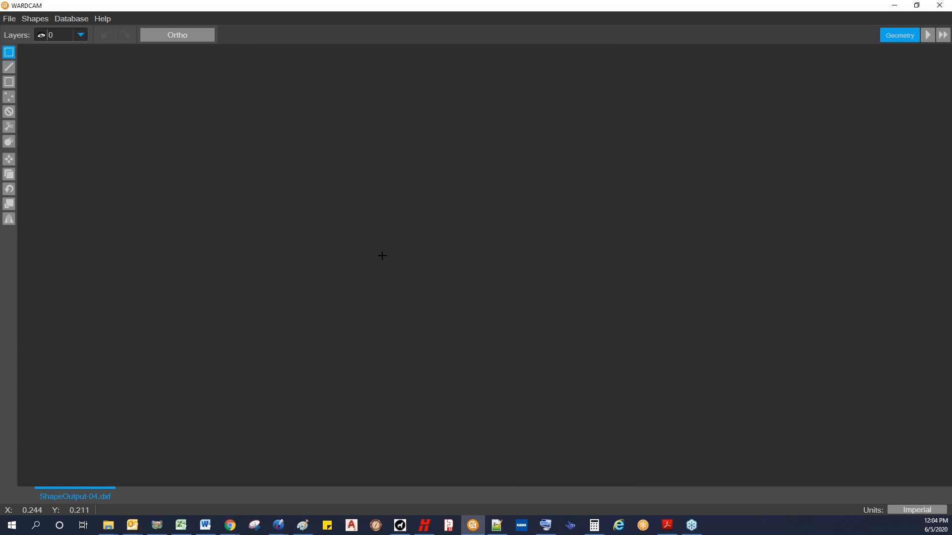
middle_click(383, 252)
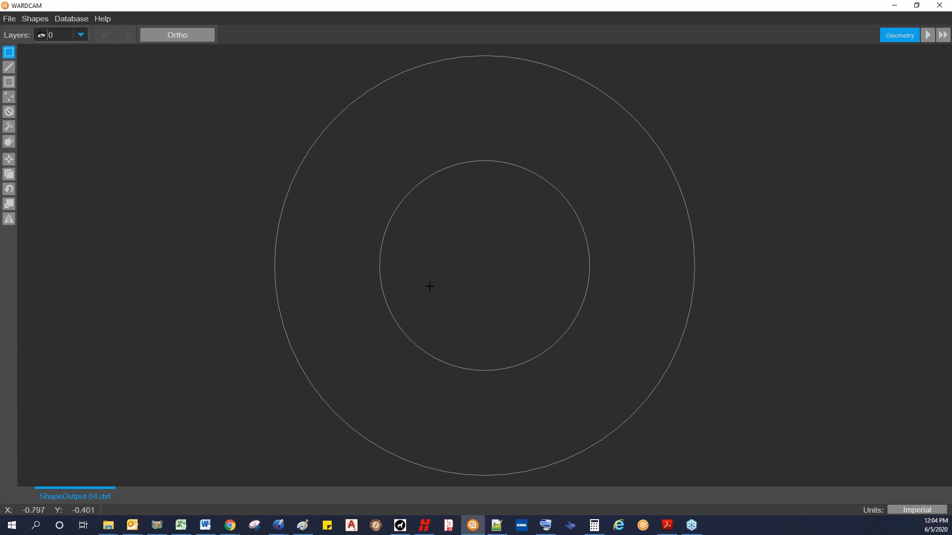
middle_drag(462, 295, 401, 302)
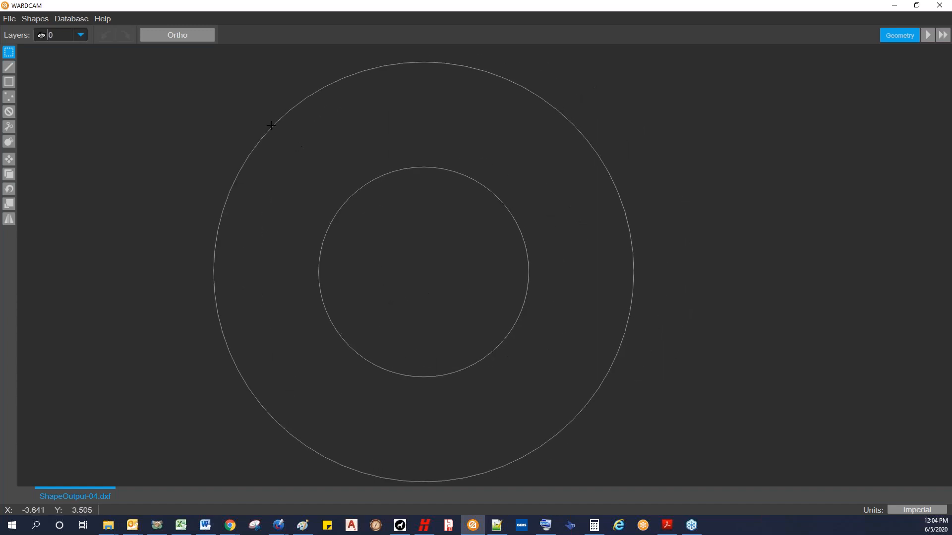
Step: Try selecting the circles with crossing windows, clearing the selection after each attempt
click(10, 52)
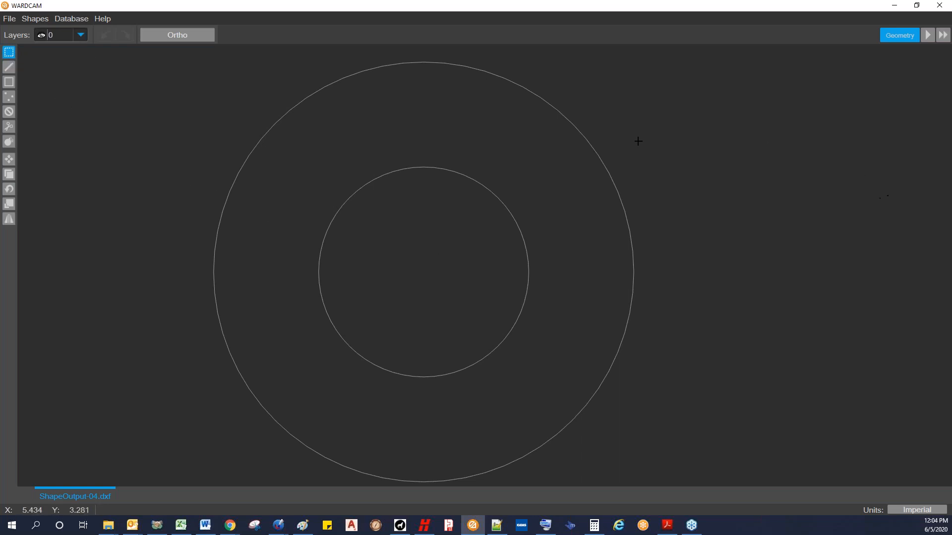
drag(666, 112, 633, 146)
drag(576, 184, 471, 251)
key(Escape)
drag(686, 100, 446, 267)
key(Escape)
Step: Select the inner circle using windows that fully enclose only that circle, and clear the selection
scroll(202, 98, down, 1)
drag(128, 58, 573, 331)
drag(130, 53, 611, 391)
click(206, 94)
drag(122, 66, 589, 328)
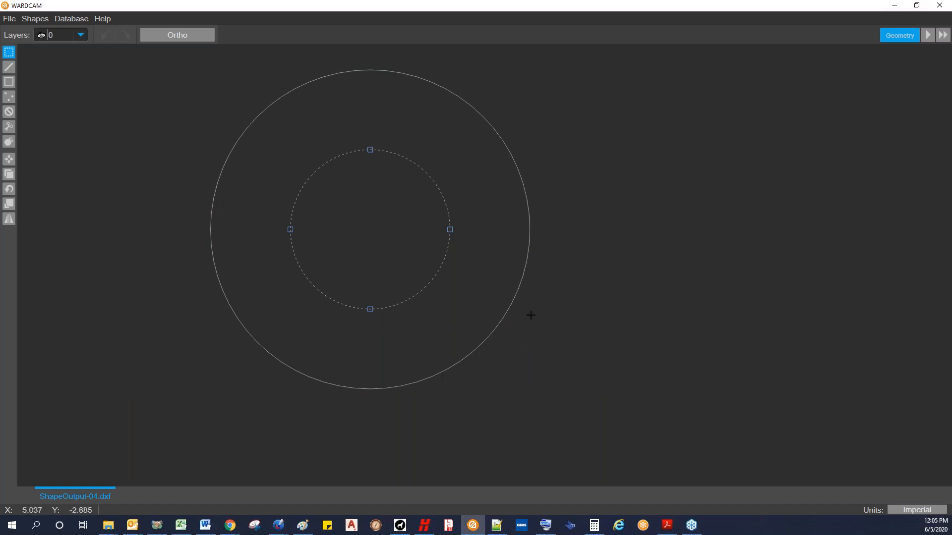
drag(502, 296, 502, 297)
shift+drag(510, 338, 487, 327)
scroll(550, 315, down, 1)
click(544, 310)
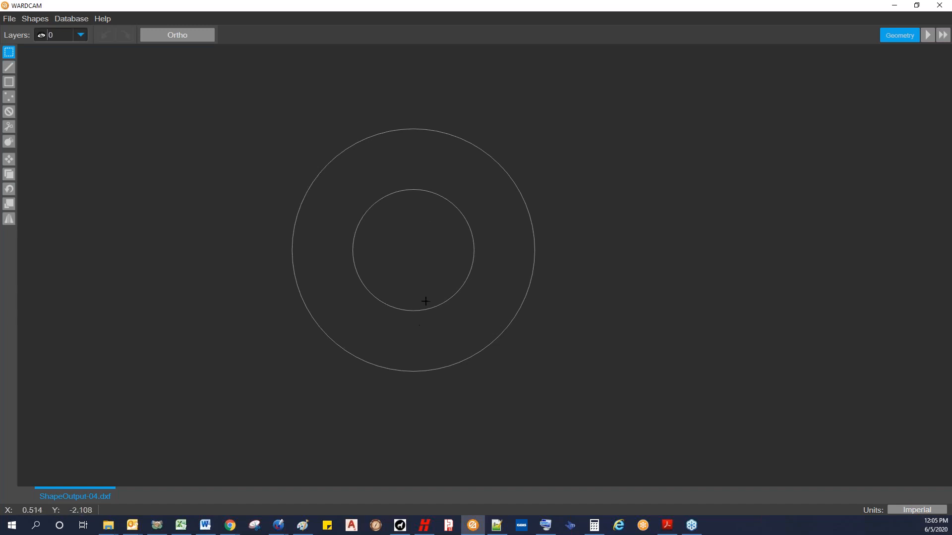
Step: Check the drawing's list of layers
scroll(406, 241, up, 2)
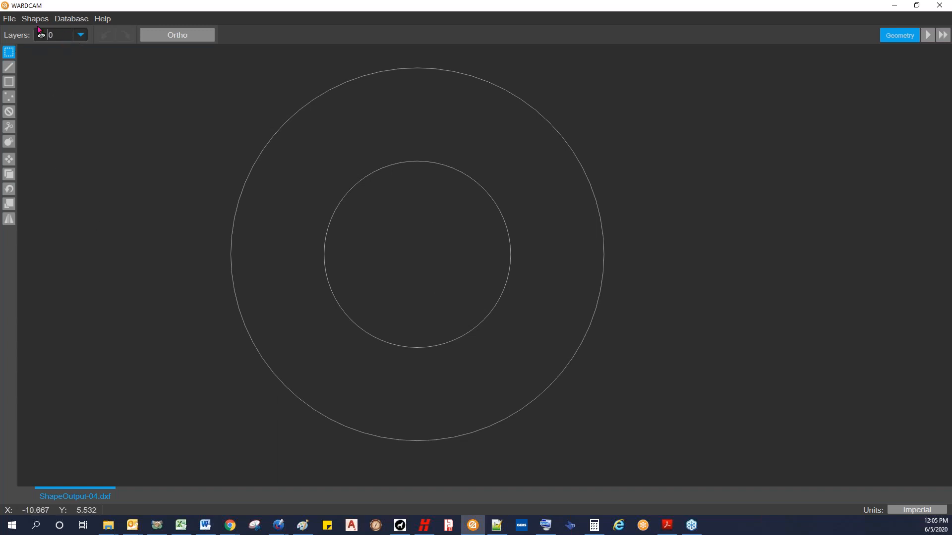
click(81, 36)
click(82, 38)
click(81, 37)
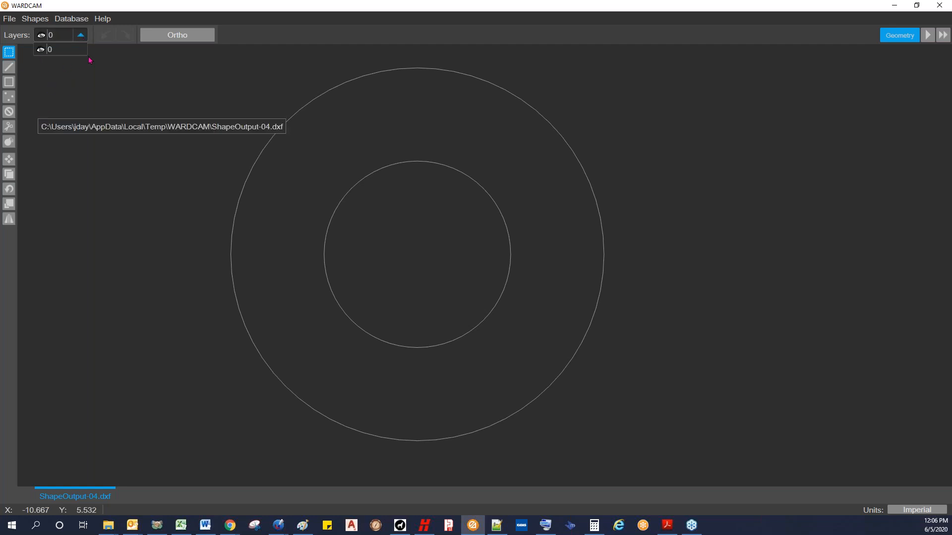
click(80, 35)
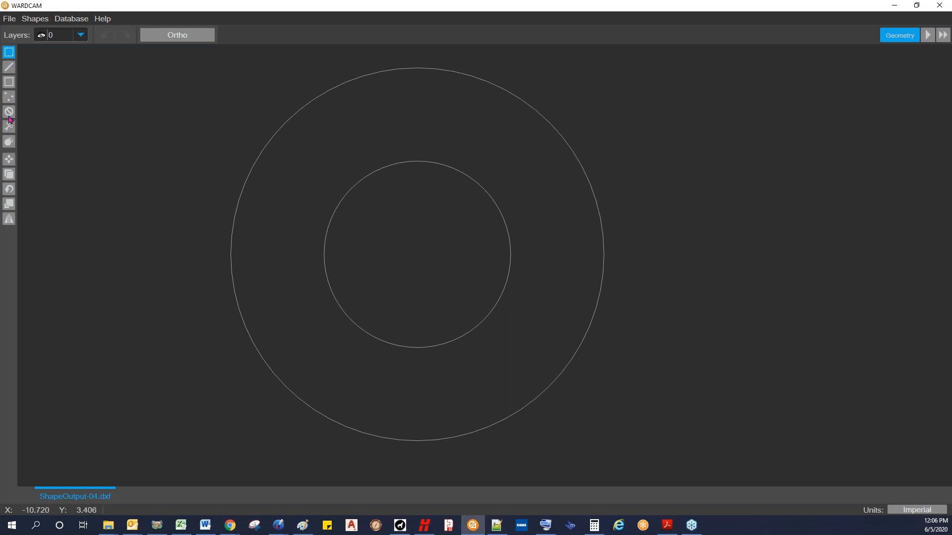
Step: Draw a steep slanted line beside the circles' left side and erase it with the delete geometry tool
click(9, 67)
click(147, 219)
click(189, 119)
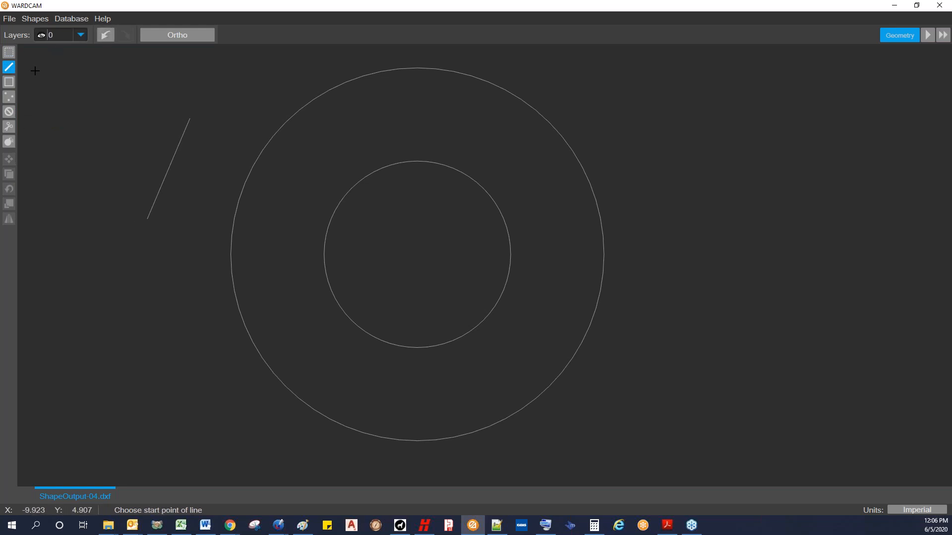
click(8, 112)
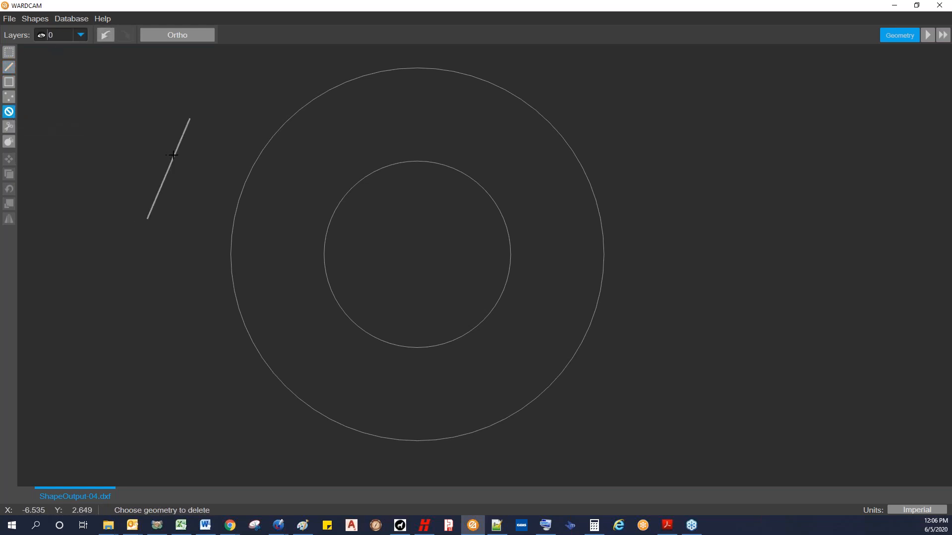
click(173, 155)
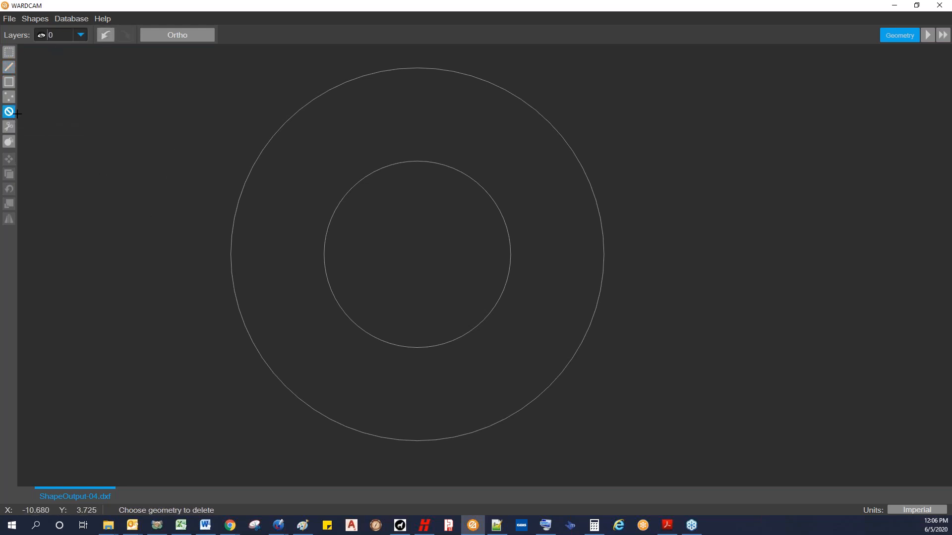
Step: Draw another slanted line to the left of the circles, select it with a crossing window and delete it
click(9, 67)
click(173, 124)
click(93, 242)
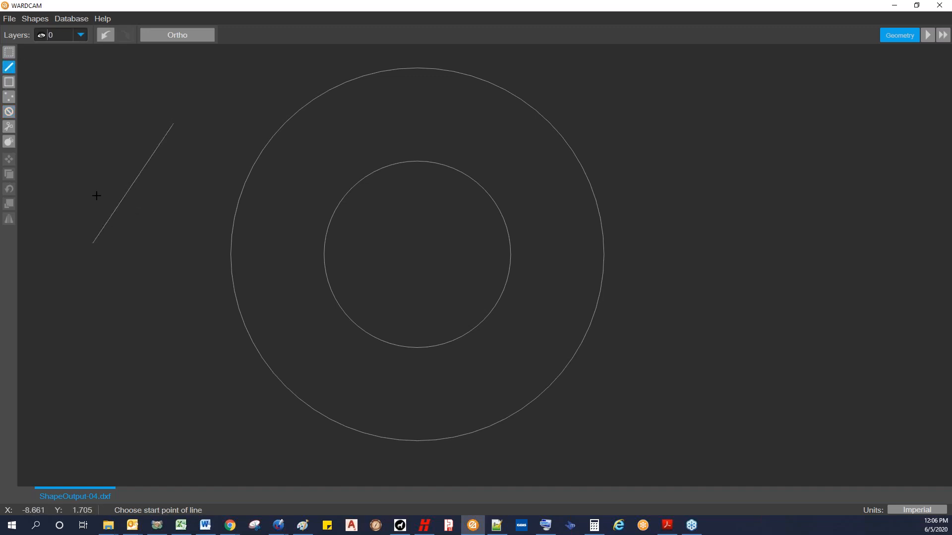
click(9, 52)
mouse_move(179, 234)
mouse_down()
mouse_move(93, 141)
mouse_move(104, 150)
mouse_up()
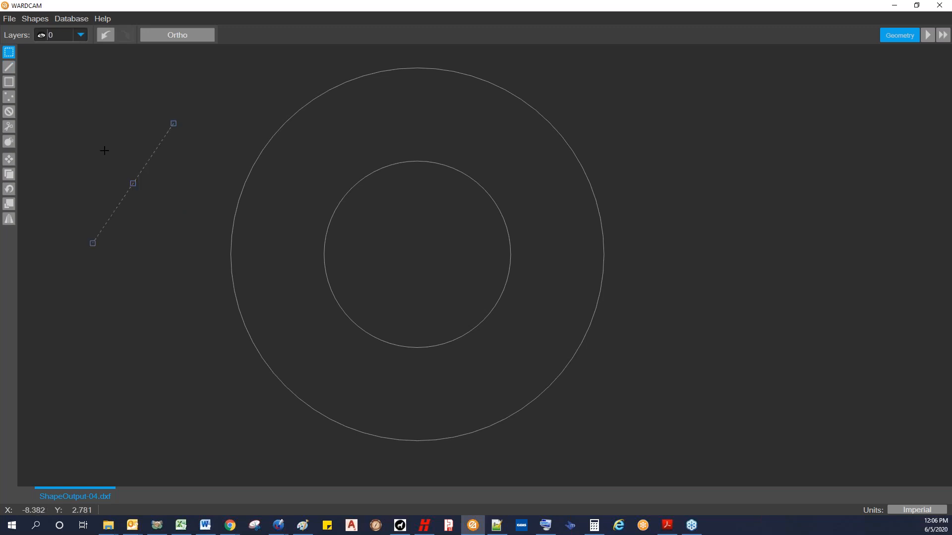
key(Delete)
Step: Undo and redo the deletion of the slanted line
click(105, 35)
click(125, 39)
click(114, 37)
click(118, 38)
click(105, 36)
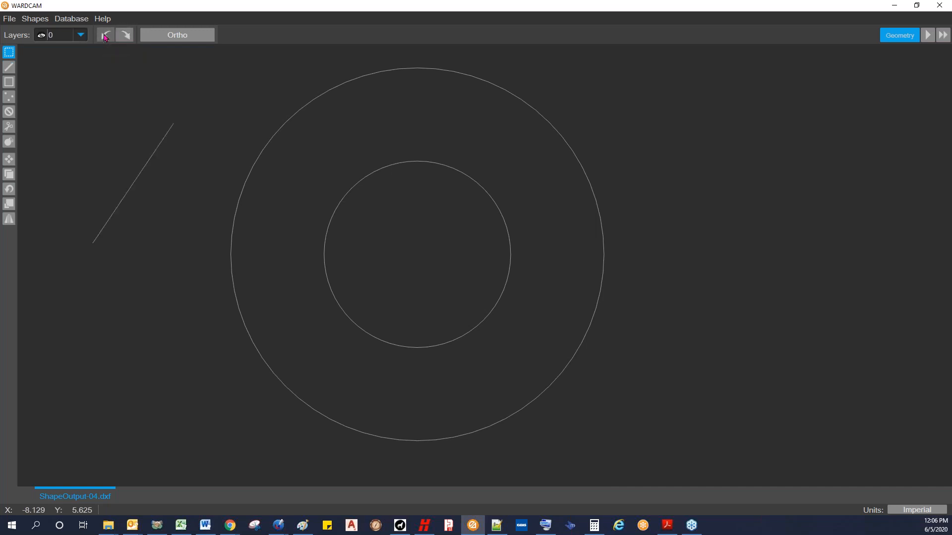
click(126, 38)
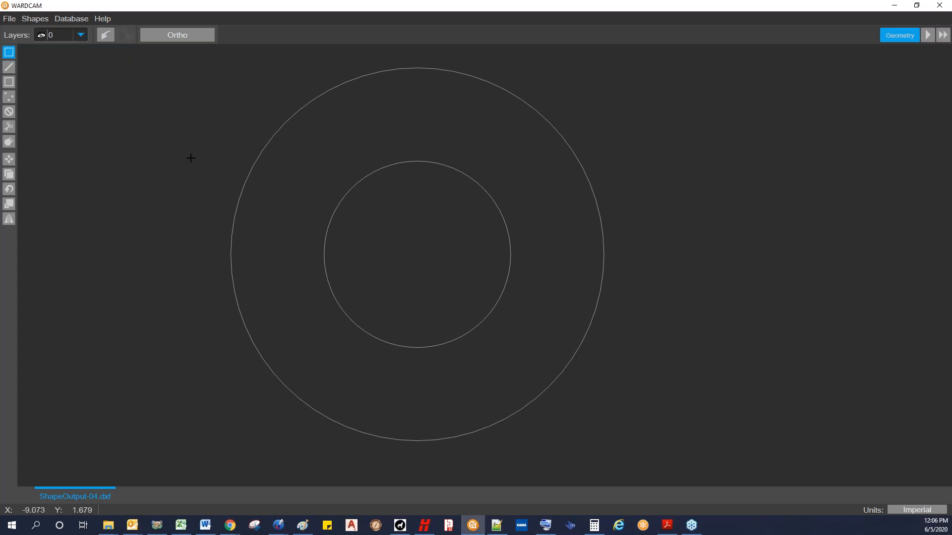
Step: With Ortho mode on, draw a horizontal line and a vertical line down from its left end beside the circles, and turn Ortho off
click(178, 35)
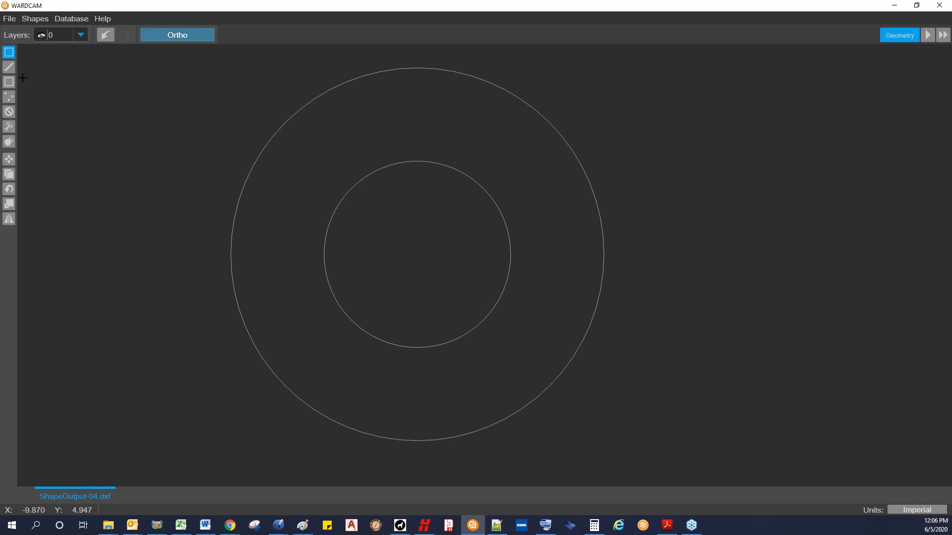
click(9, 67)
click(62, 123)
click(197, 113)
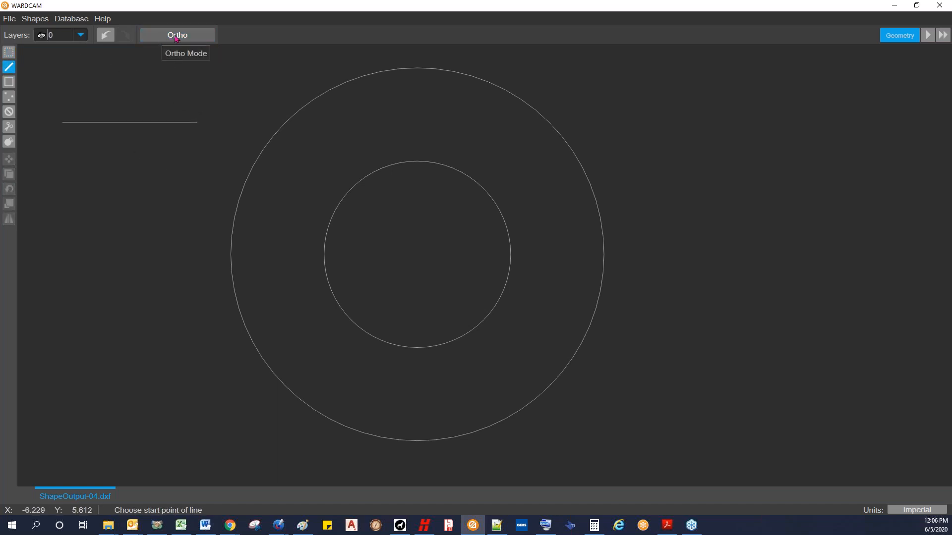
click(62, 122)
click(64, 279)
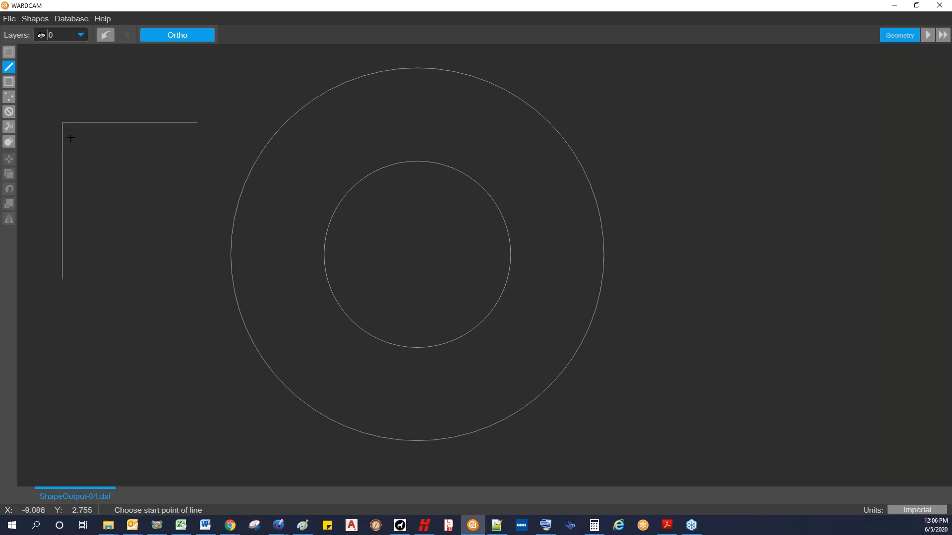
middle_drag(68, 143, 131, 177)
click(167, 40)
Step: Select the horizontal and vertical lines with a crossing window over their shared corner and delete them
click(9, 51)
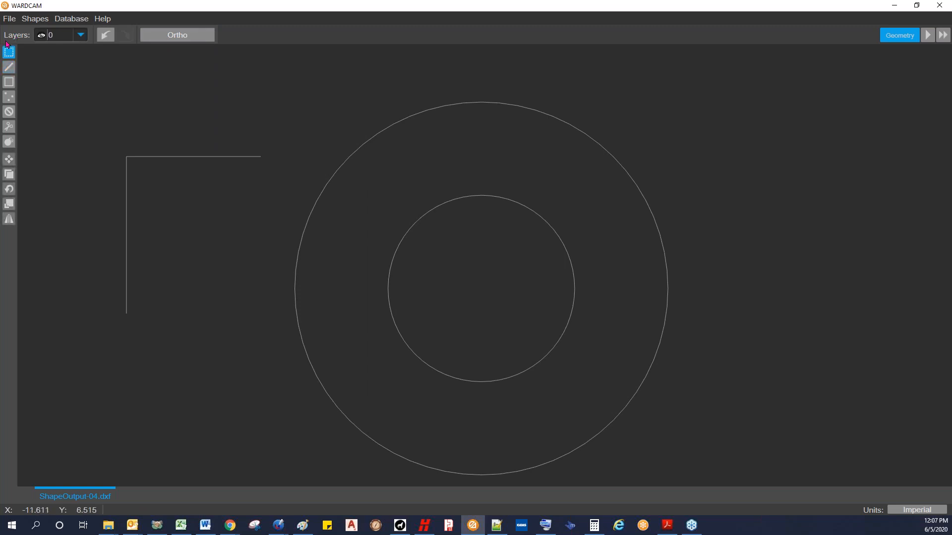
drag(145, 183, 92, 129)
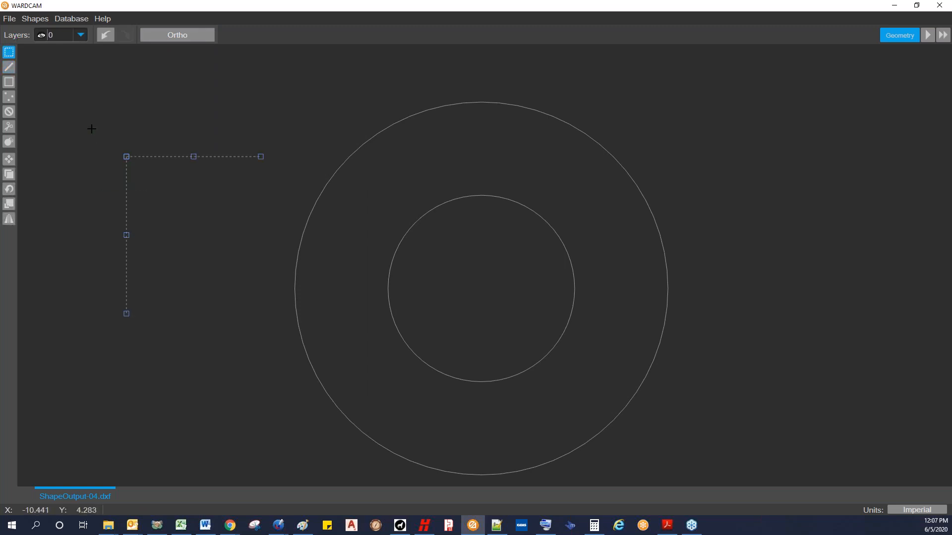
key(Delete)
click(9, 69)
click(113, 209)
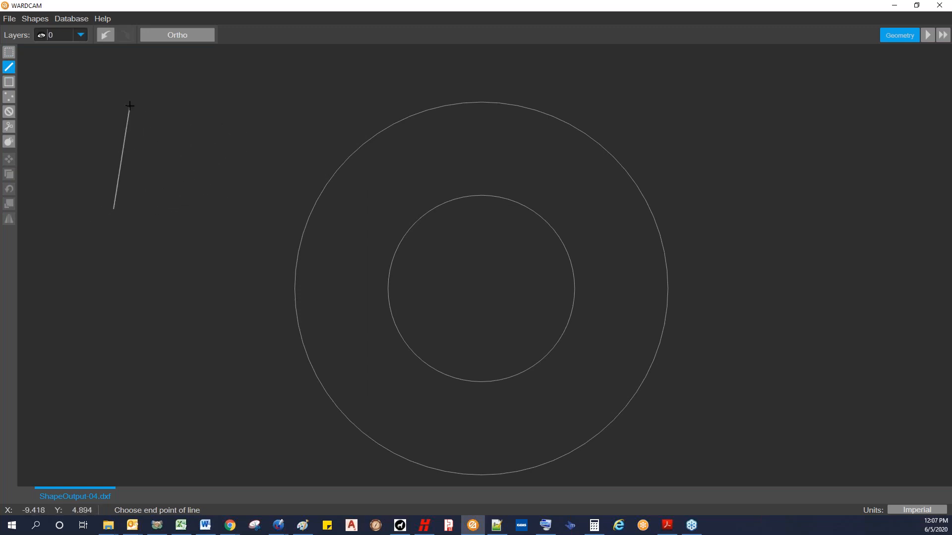
key(Escape)
Step: Draw a long slanted line left of the circles and a short line from below that just crosses it near its upper end
scroll(73, 135, down, 1)
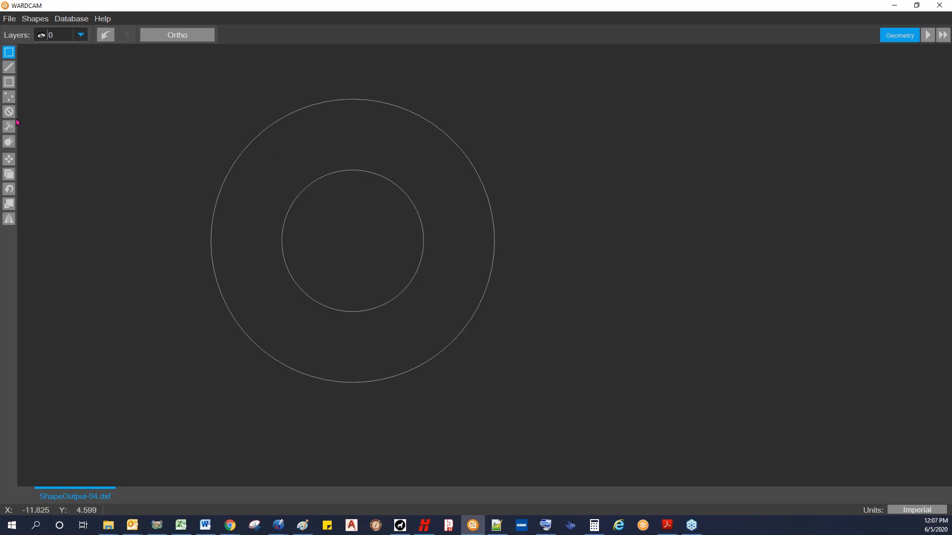
click(9, 67)
click(69, 151)
click(192, 103)
click(187, 145)
click(167, 109)
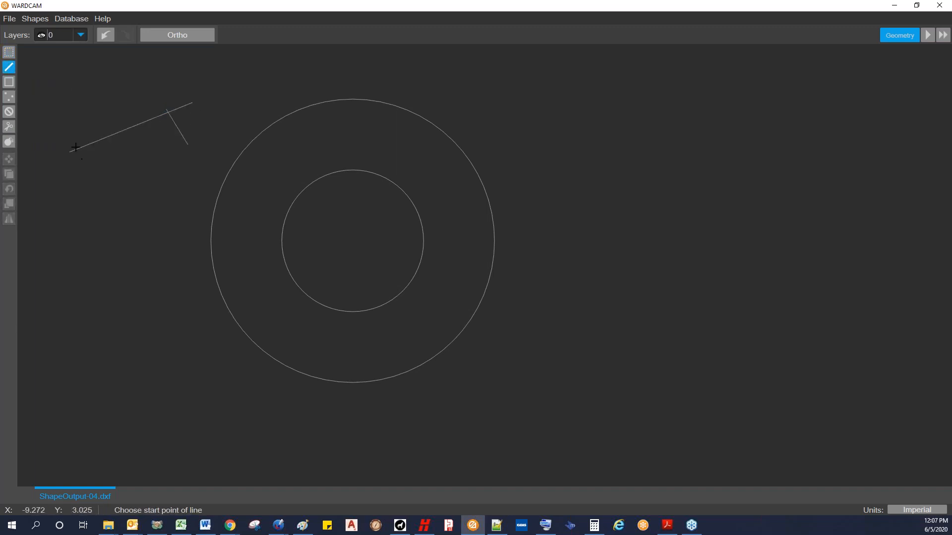
Step: Trim the overhanging ends of the two crossing lines left of the circles and delete both lines
click(9, 126)
click(181, 107)
click(166, 107)
key(Escape)
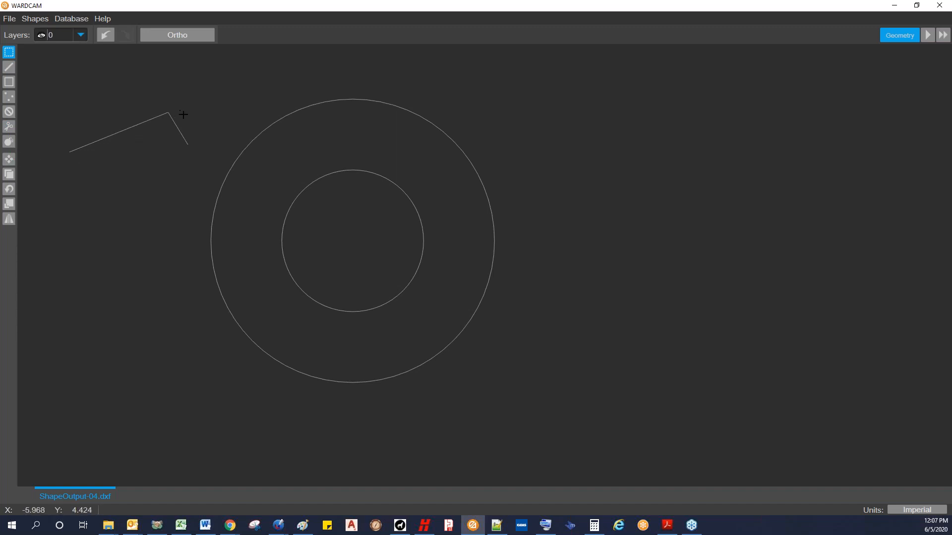
click(121, 132)
key(Delete)
Step: Copy both concentric circles from their centre with Ortho on, placing one copy level with and just right of the originals
drag(194, 84, 513, 403)
click(9, 177)
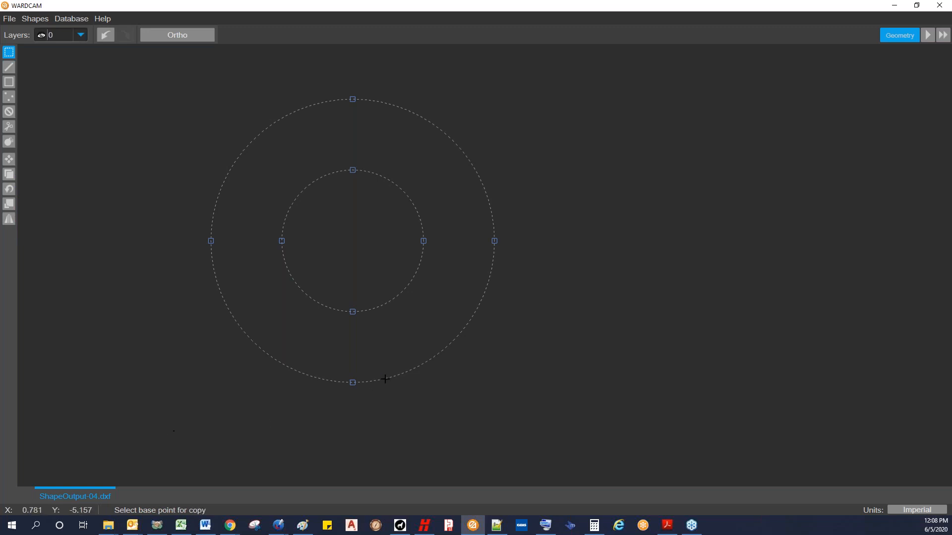
click(353, 240)
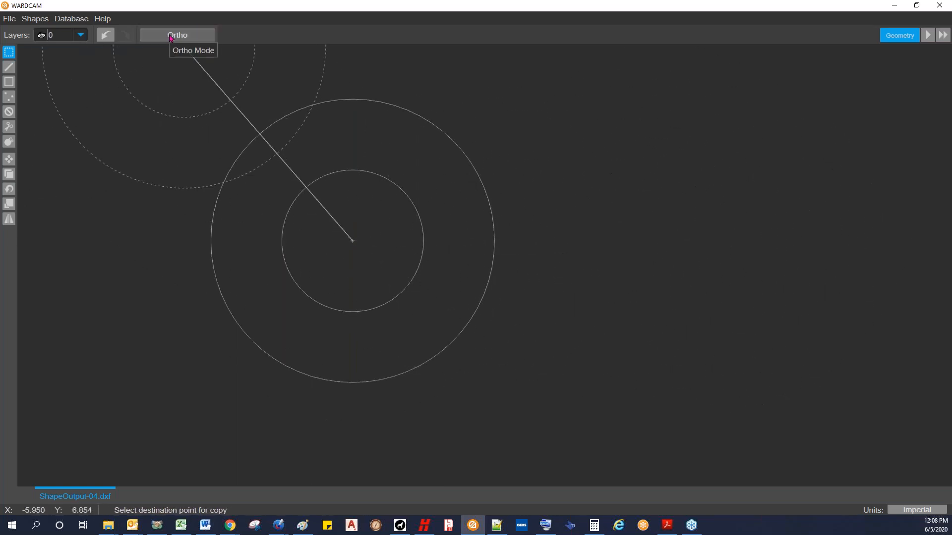
scroll(592, 310, down, 2)
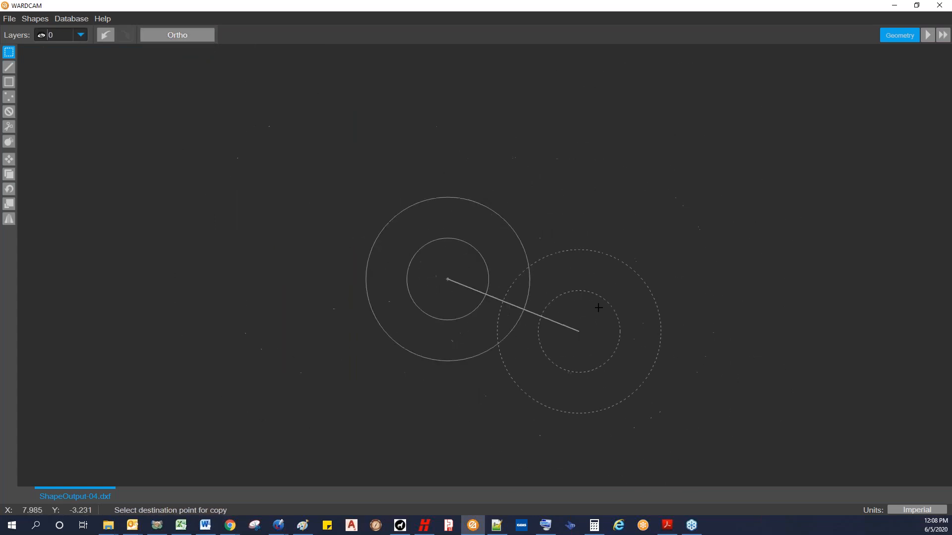
click(178, 35)
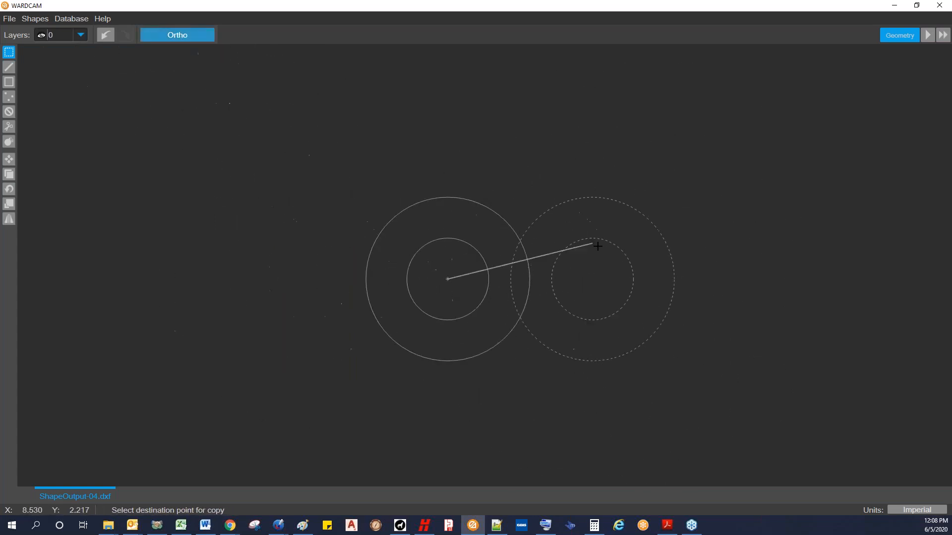
click(615, 257)
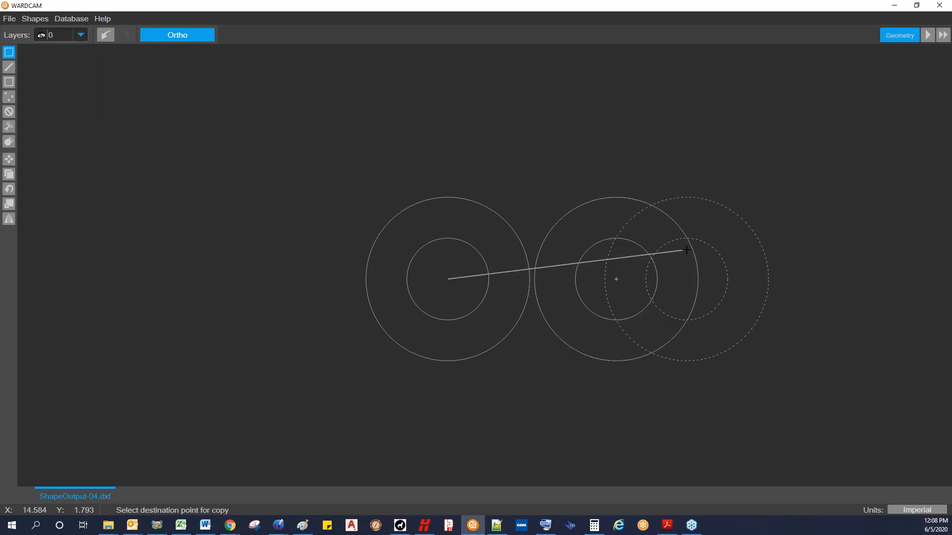
key(Escape)
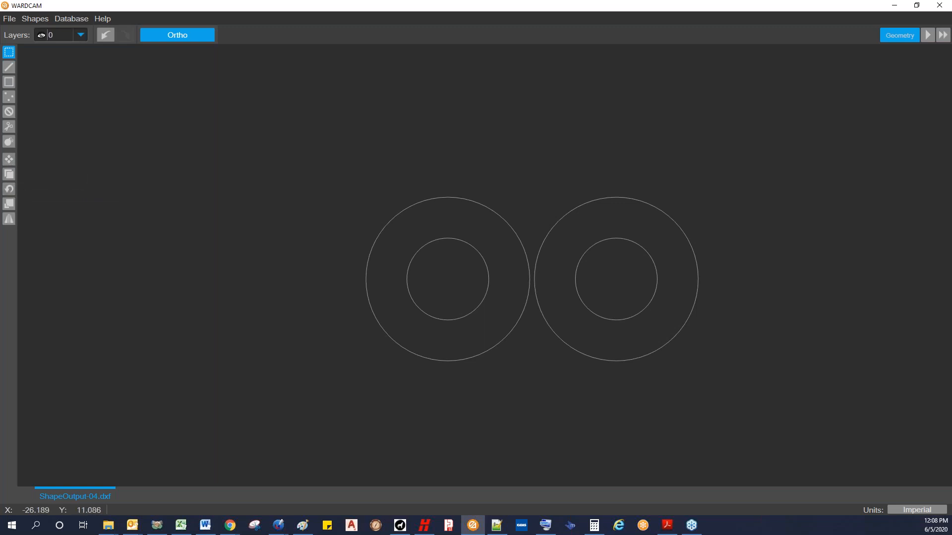
Step: Rotate both pairs of concentric circles by 45° about the centre of the left pair
drag(324, 142, 746, 389)
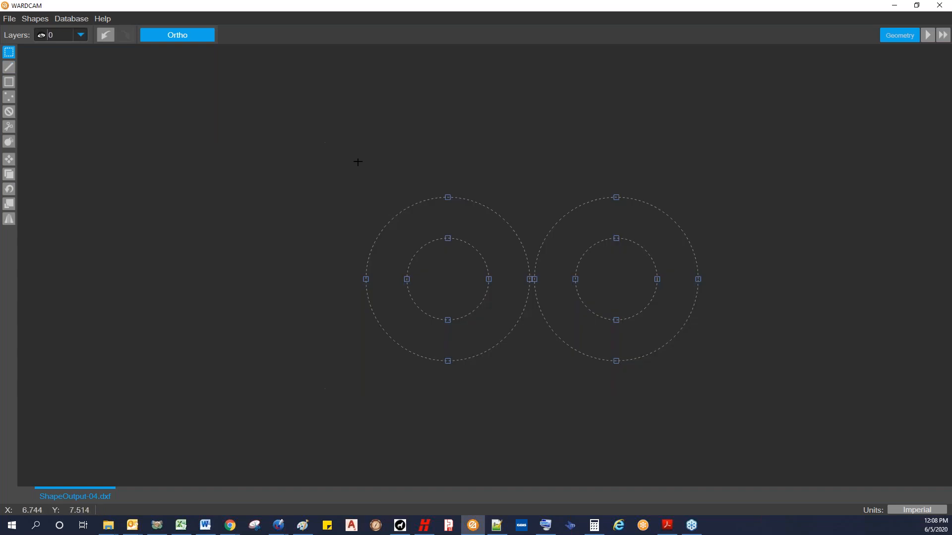
click(9, 189)
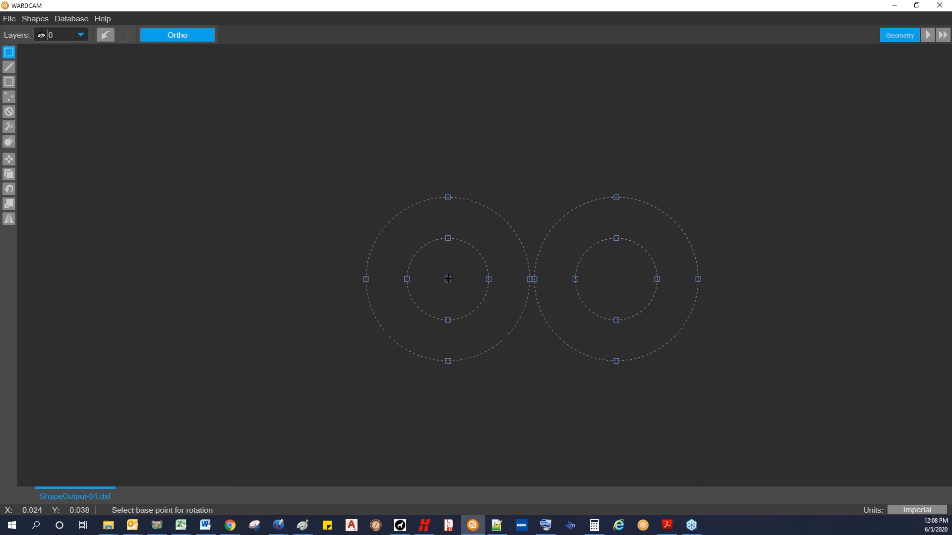
click(448, 279)
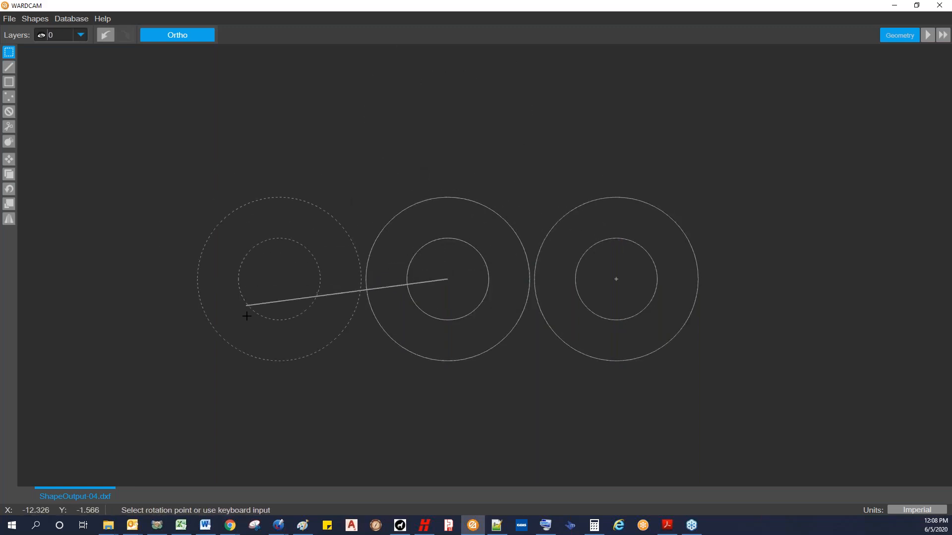
scroll(464, 135, down, 3)
middle_drag(462, 137, 423, 204)
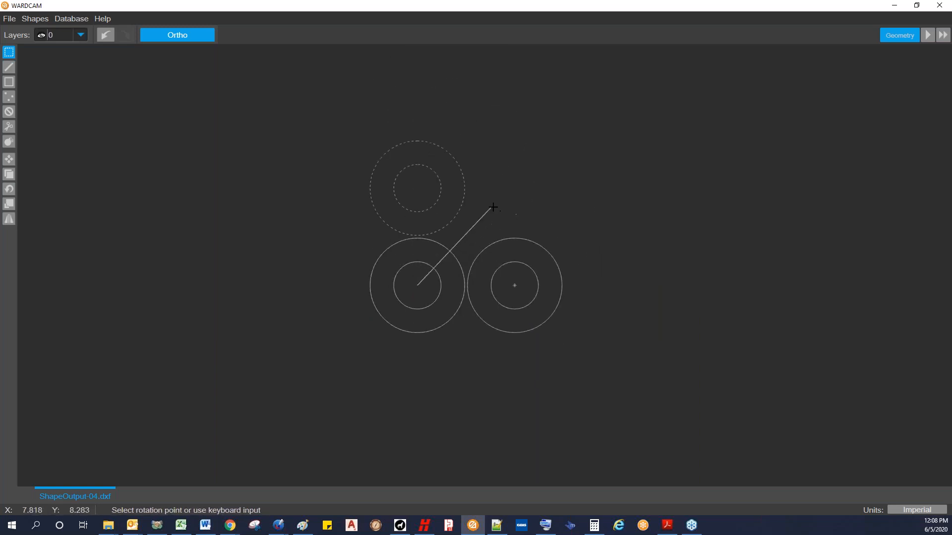
text(45)
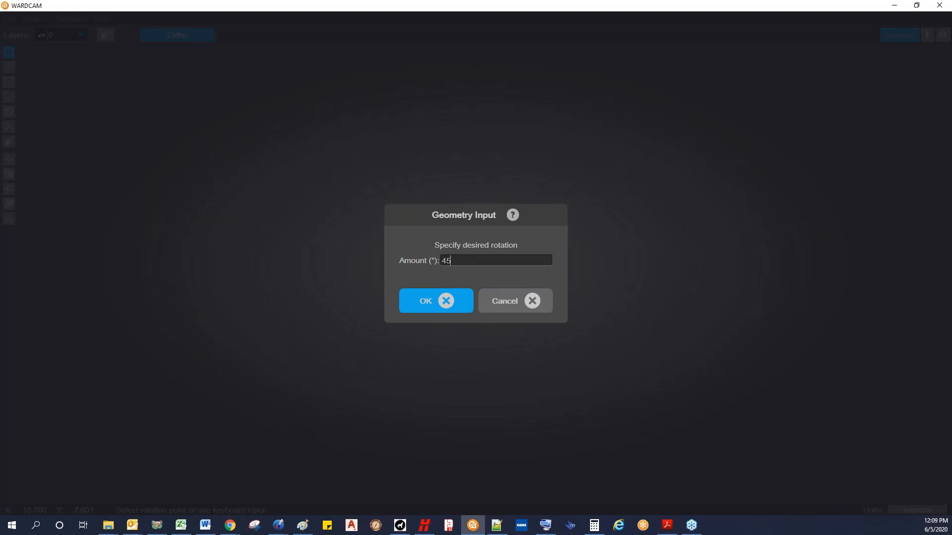
key(Return)
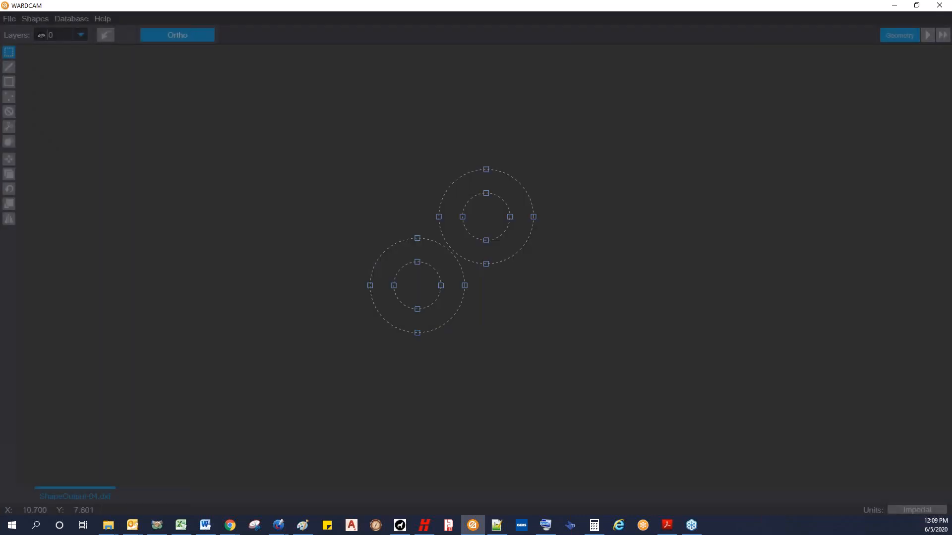
key(Escape)
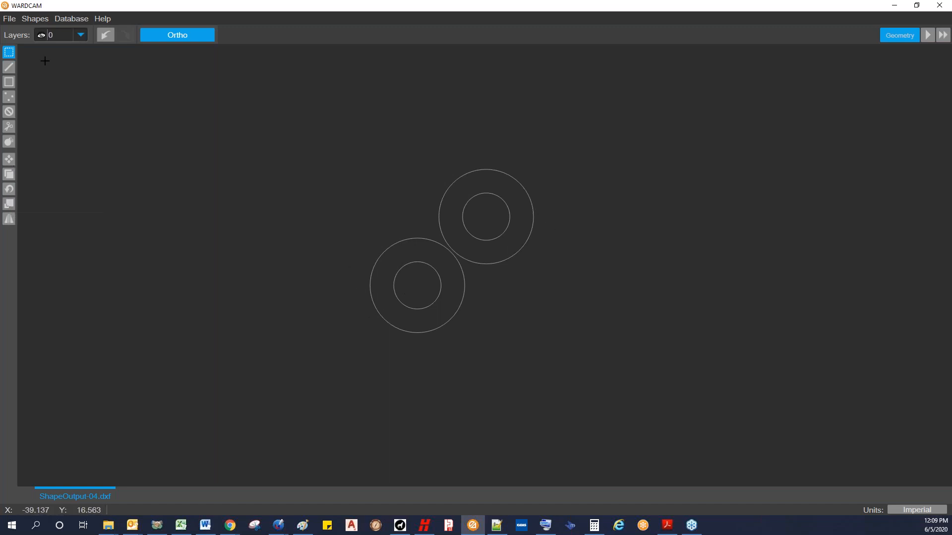
Step: Scale both pairs of circles by a factor of 2 about the centre of the lower-left pair
drag(295, 146, 641, 379)
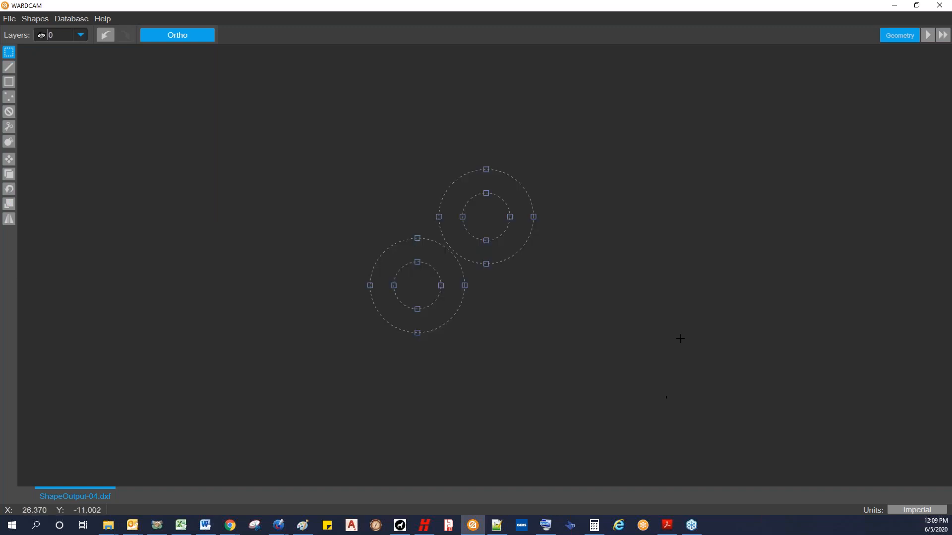
click(9, 205)
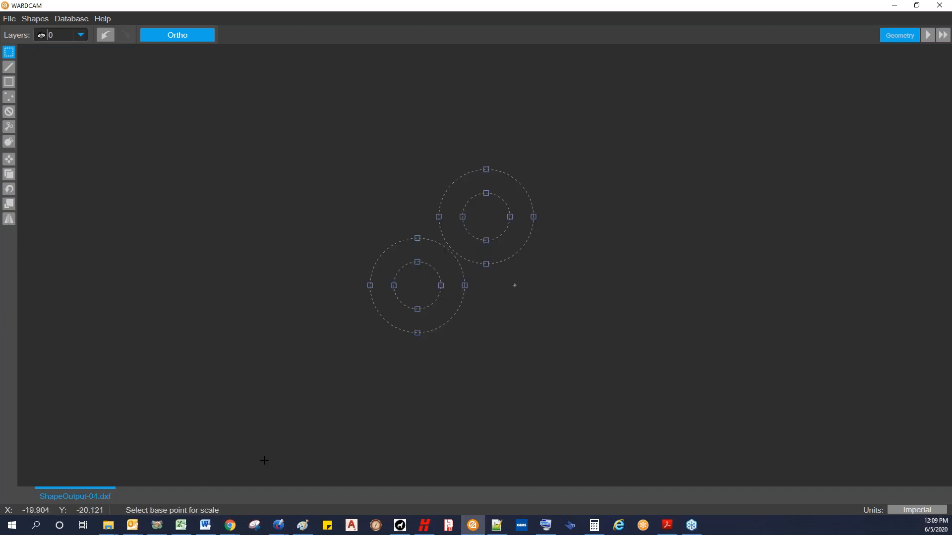
click(416, 285)
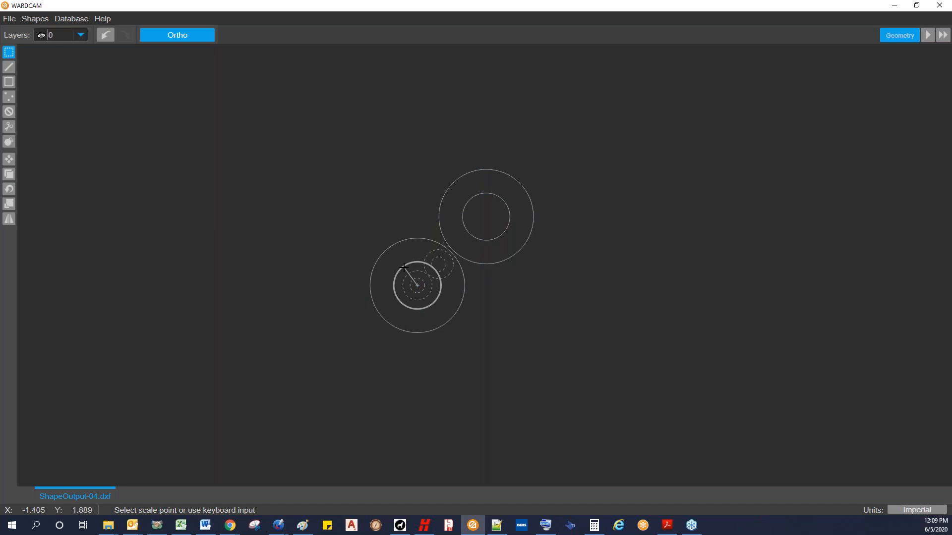
text(2)
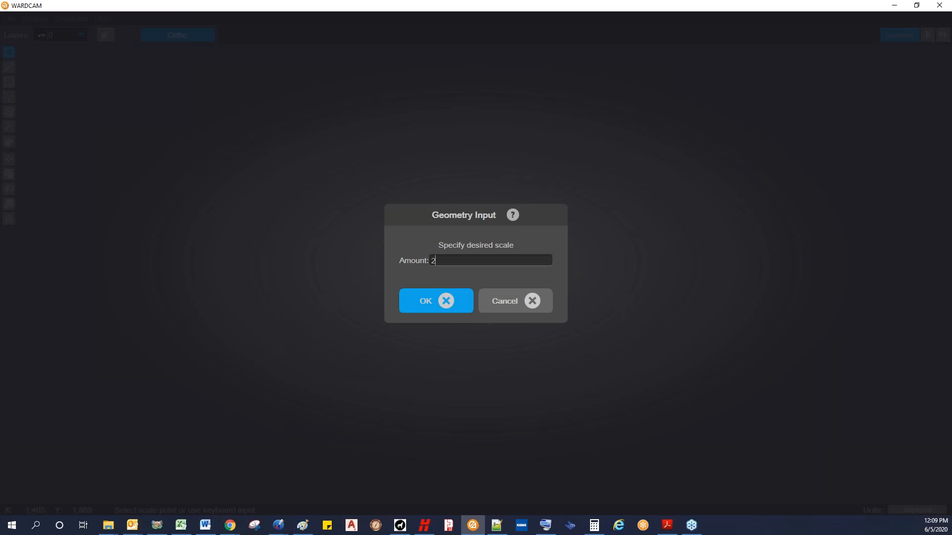
key(Return)
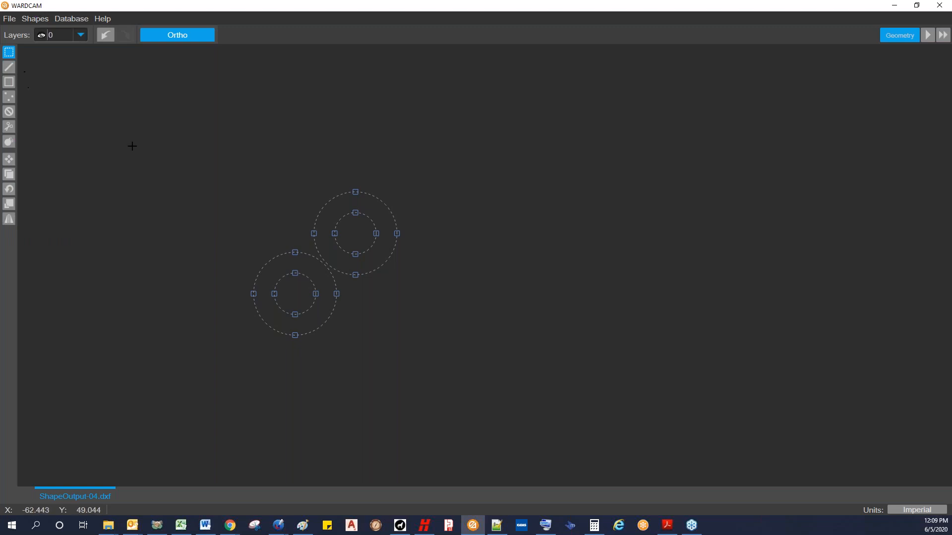
Step: Mirror both circle pairs across a vertical axis just to the right of the upper pair
drag(173, 170, 441, 387)
click(9, 221)
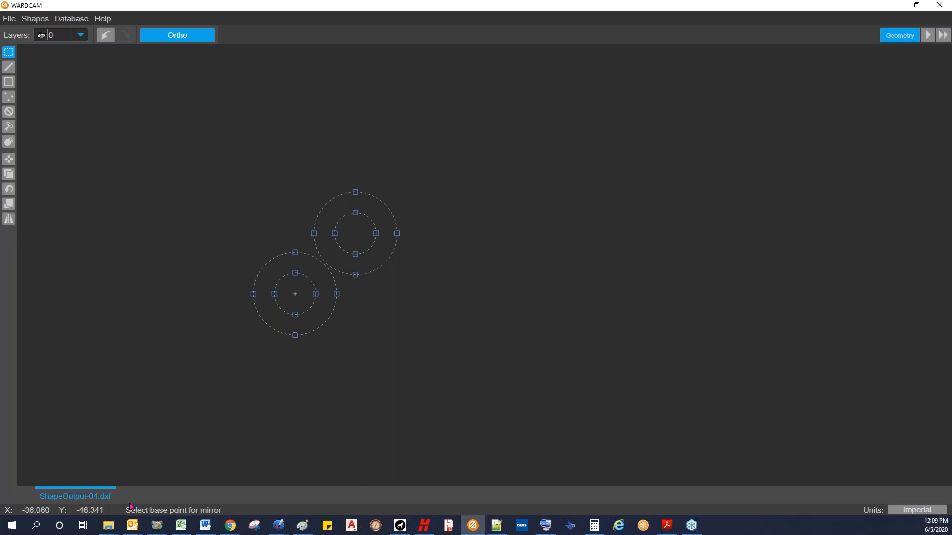
click(411, 154)
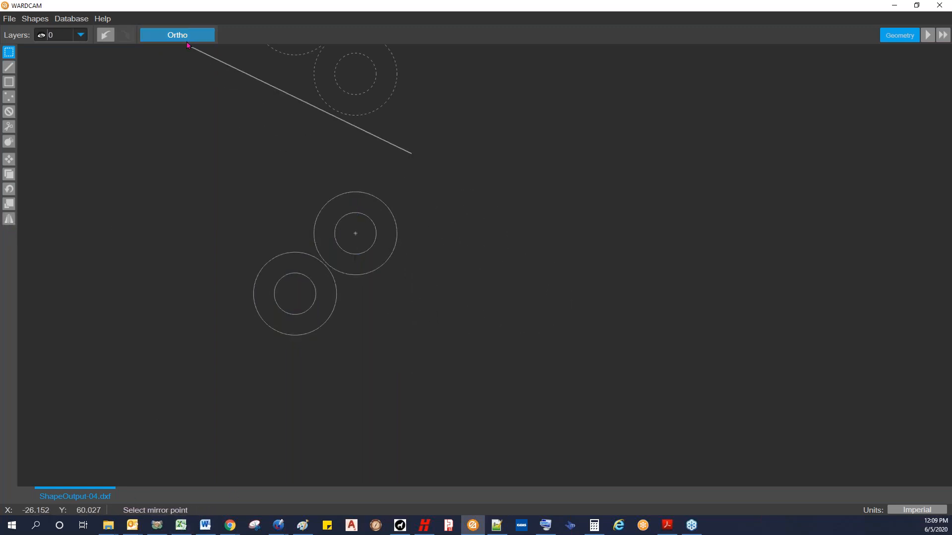
click(419, 355)
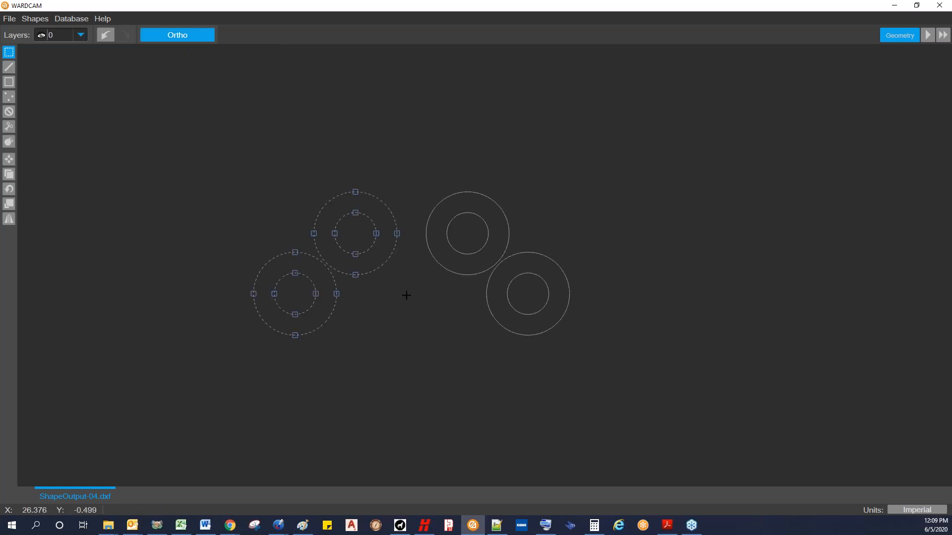
key(Escape)
Step: Undo the mirror, scale and rotation of the circle pairs and turn Ortho off
click(108, 37)
click(108, 36)
click(108, 37)
scroll(257, 267, up, 3)
scroll(297, 298, up, 5)
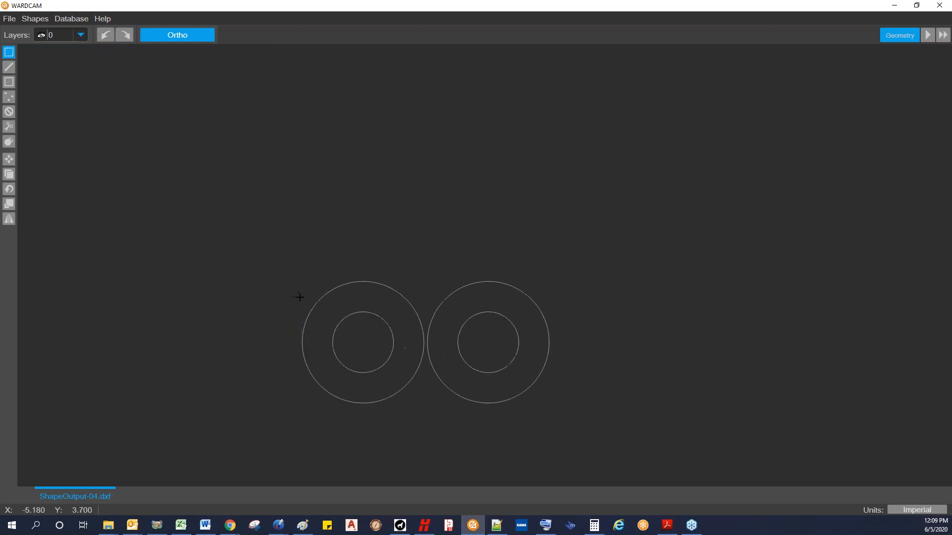
click(175, 36)
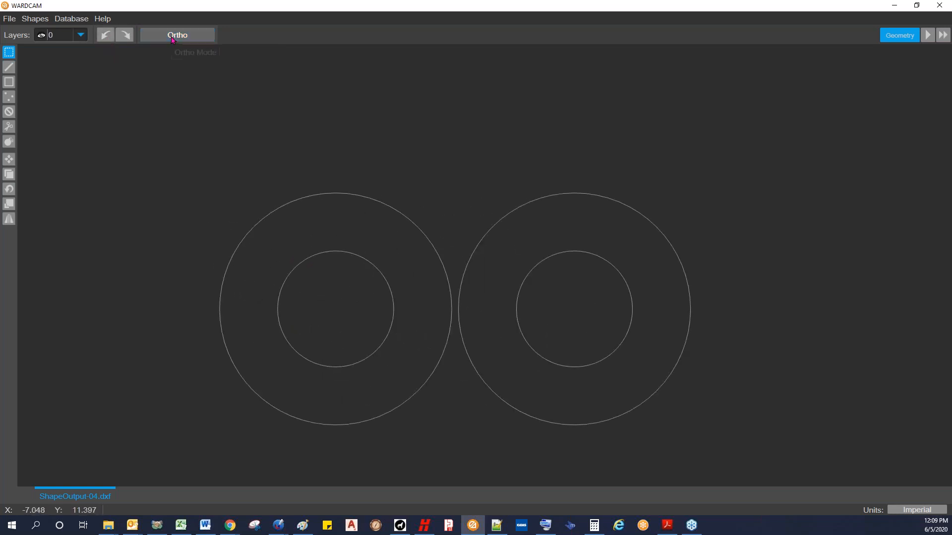
Step: Advance to the Parts stage and set machine AWJ 2D .014-.040, material Aluminium (6061) and thickness 0.250
click(928, 35)
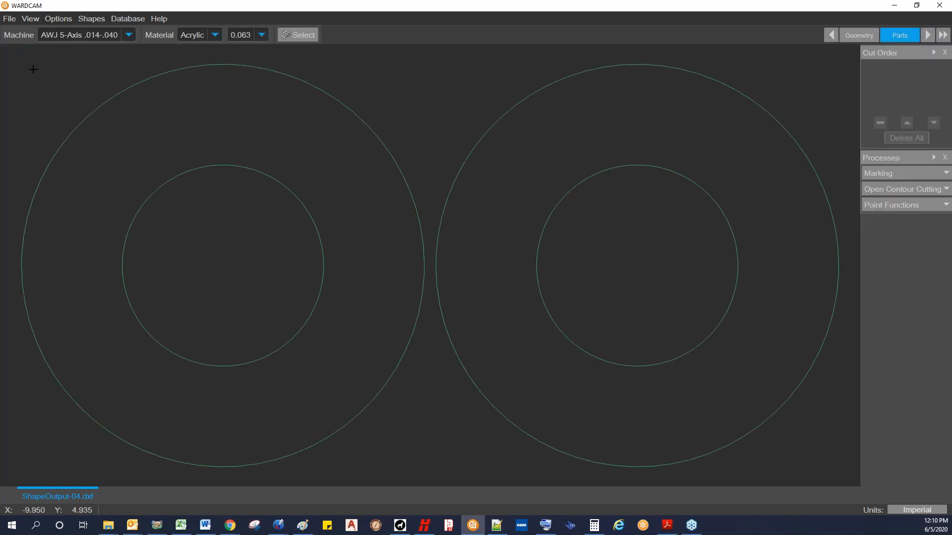
click(129, 36)
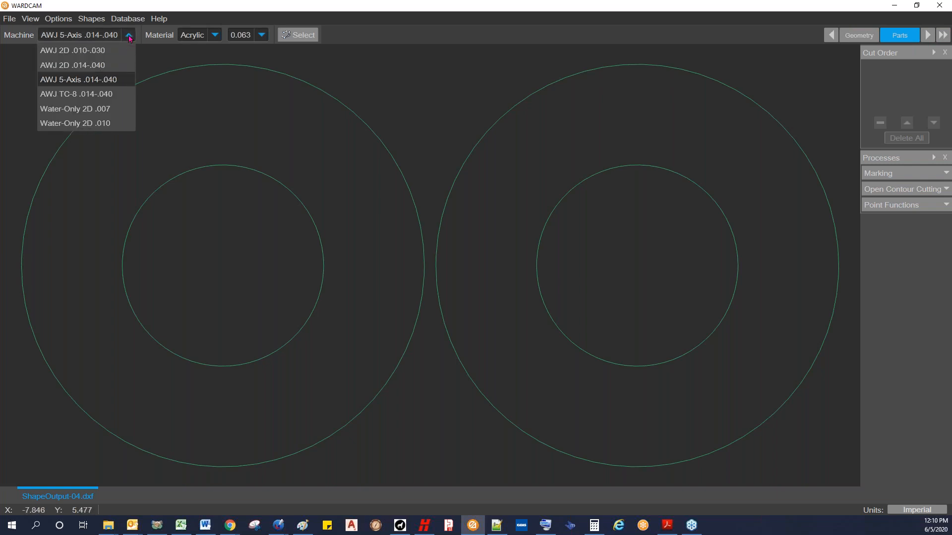
click(106, 64)
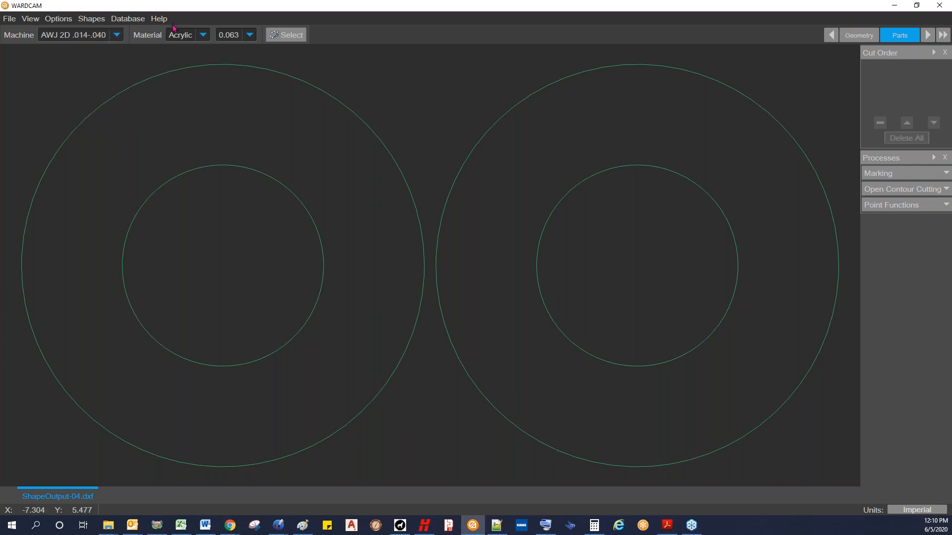
click(203, 34)
click(201, 64)
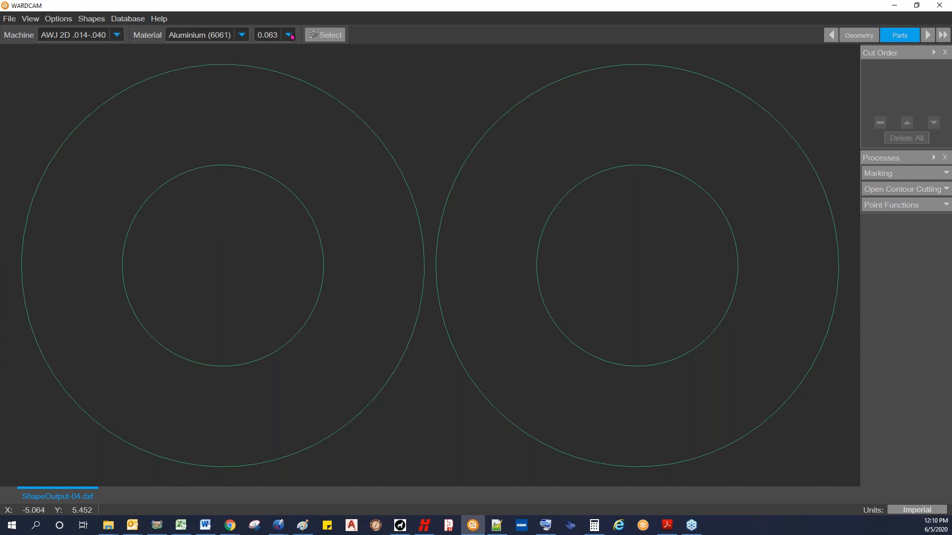
click(289, 36)
click(270, 94)
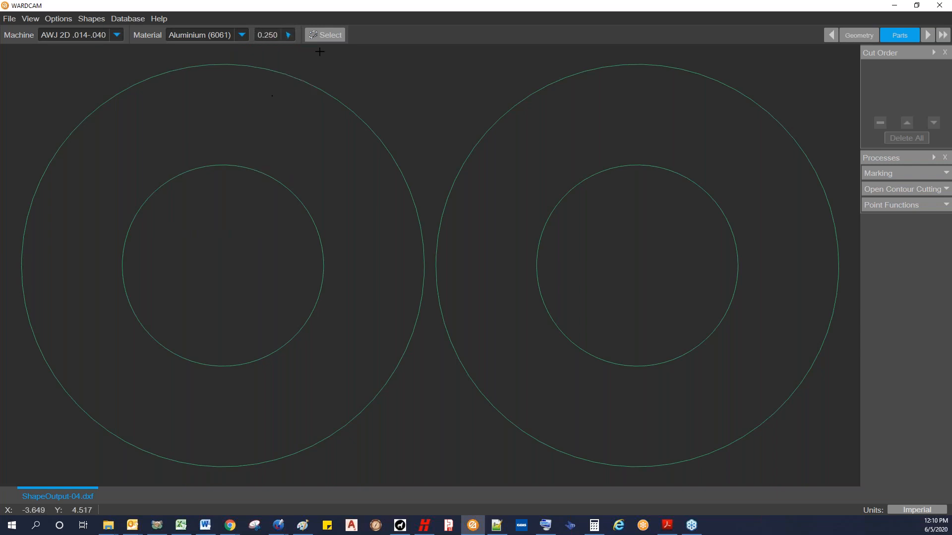
Step: Advance to the Tool Path stage and add automatic leads to the inner and outer contours of both rings
click(927, 36)
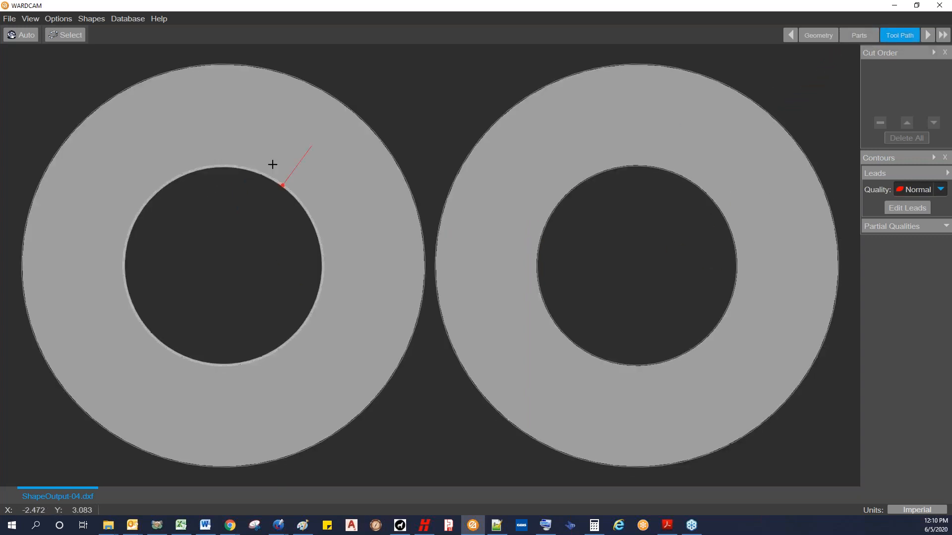
click(23, 36)
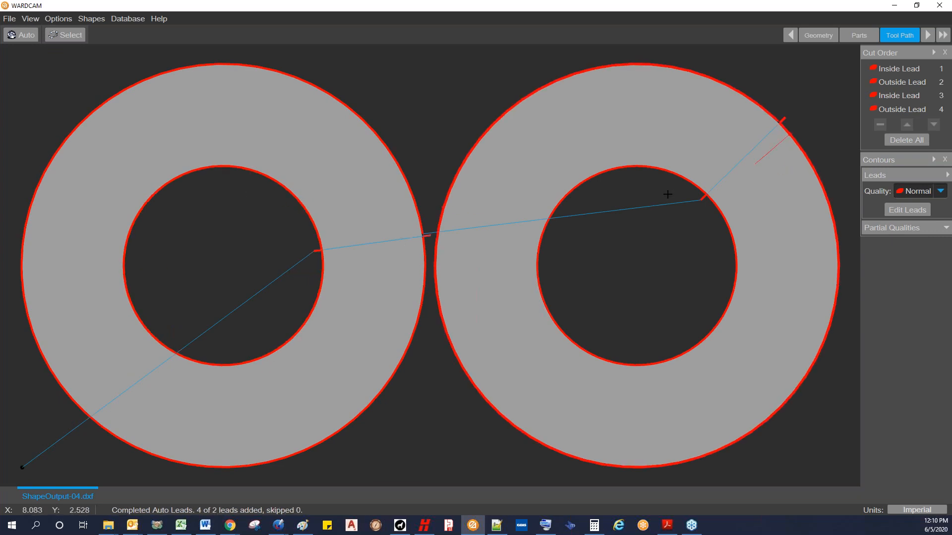
scroll(319, 253, up, 5)
scroll(302, 255, up, 3)
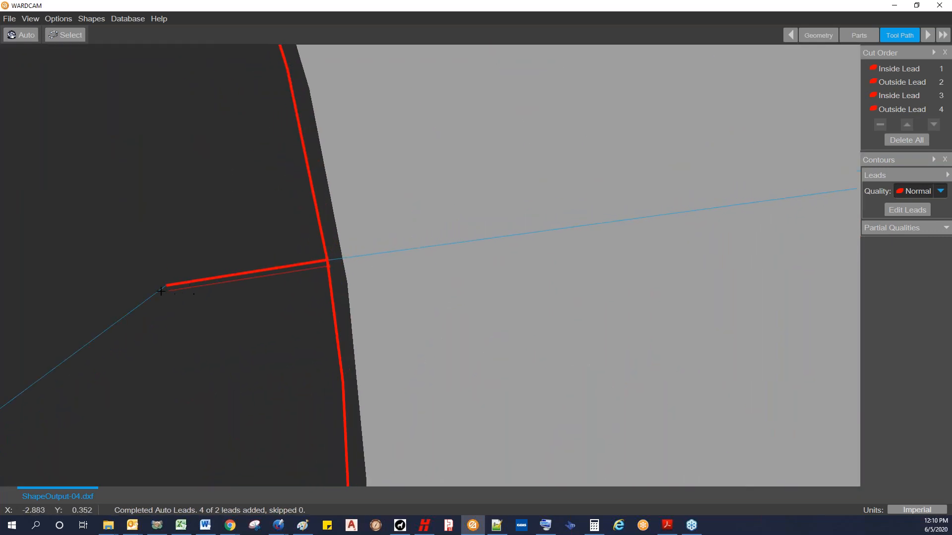
scroll(165, 290, up, 4)
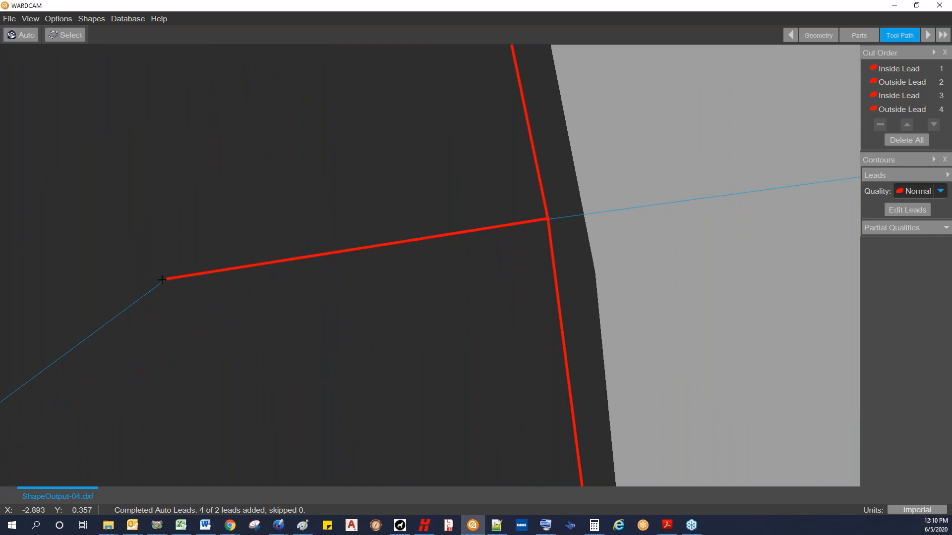
scroll(559, 224, down, 5)
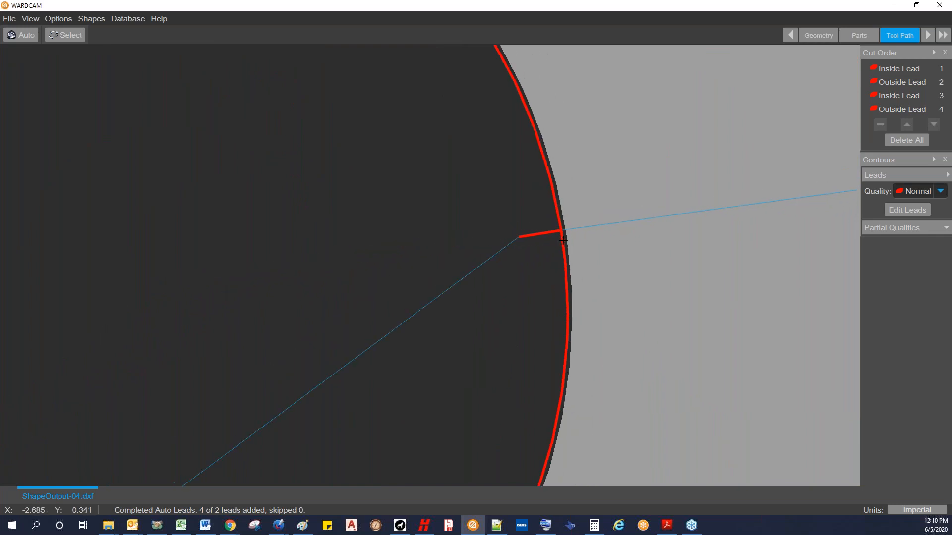
Step: Examine the lead-in on the left ring's inner contour and check which contour each cut order entry belongs to
scroll(743, 259, down, 2)
scroll(575, 274, up, 5)
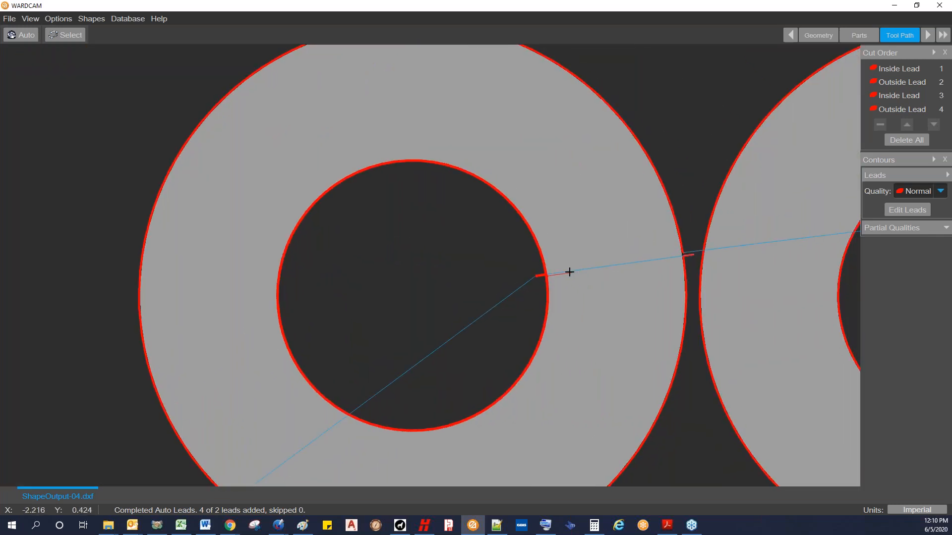
scroll(547, 278, up, 6)
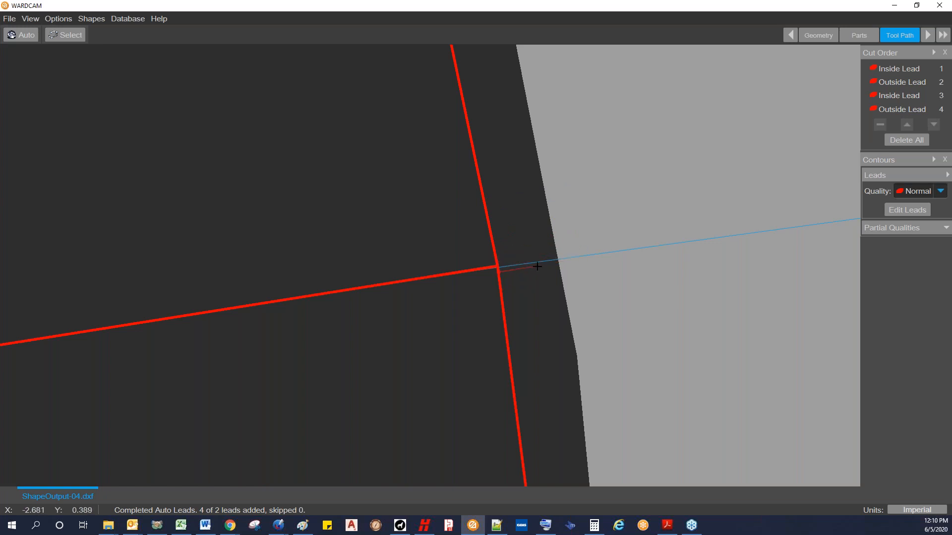
scroll(536, 266, down, 3)
scroll(533, 283, down, 10)
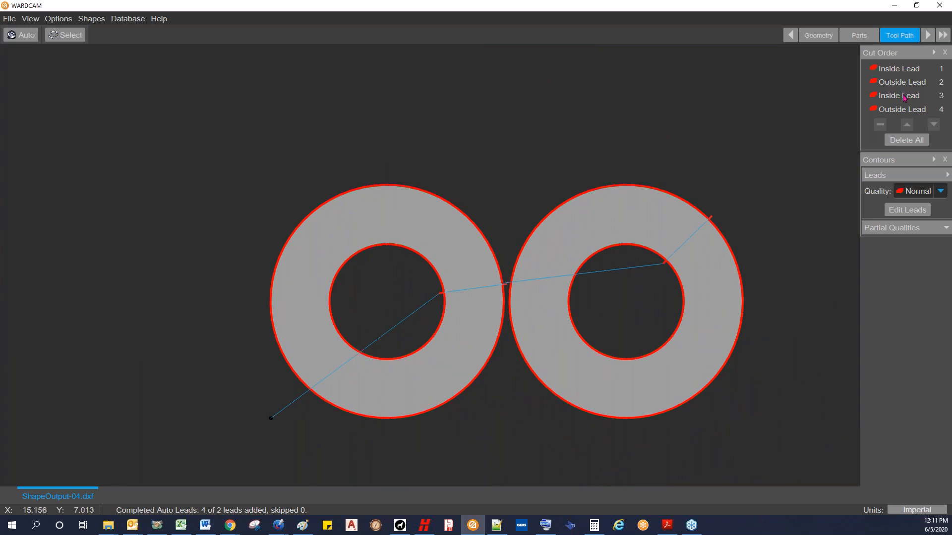
click(900, 70)
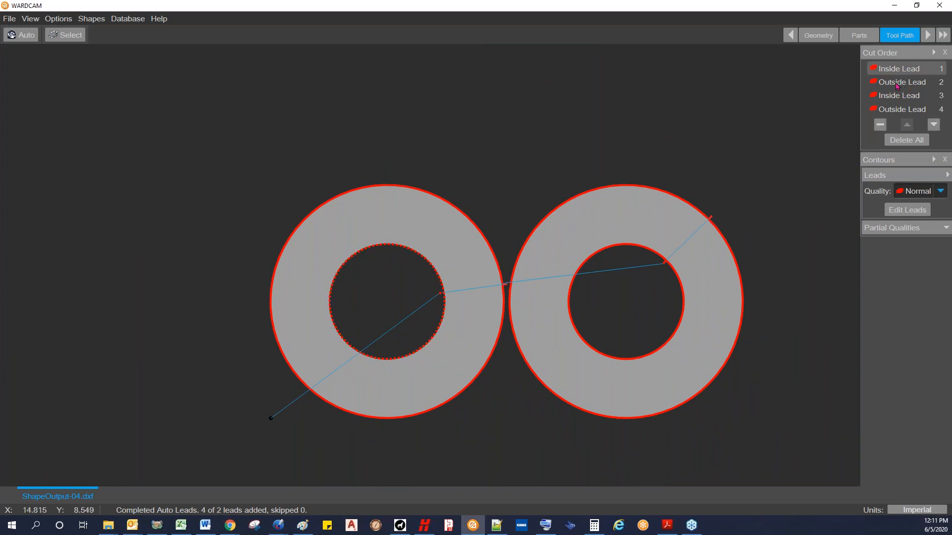
click(902, 83)
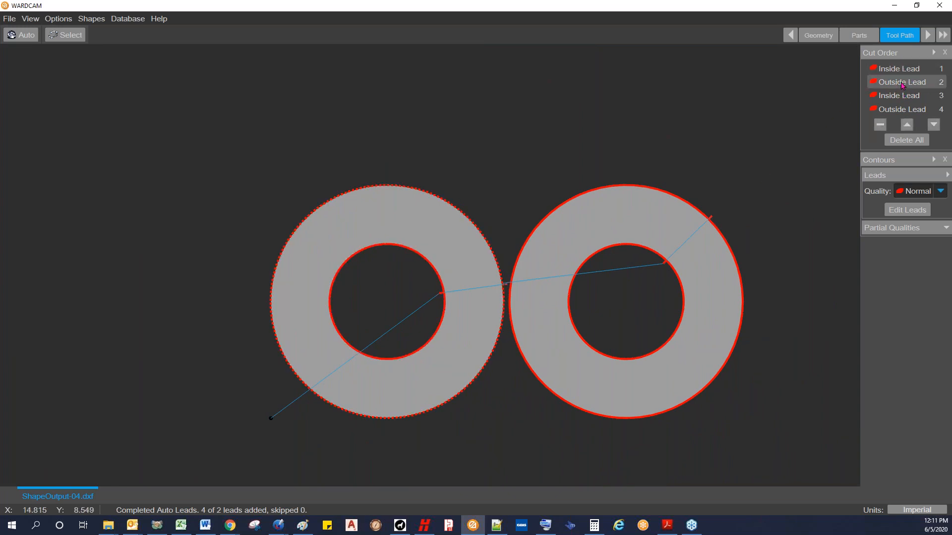
click(901, 96)
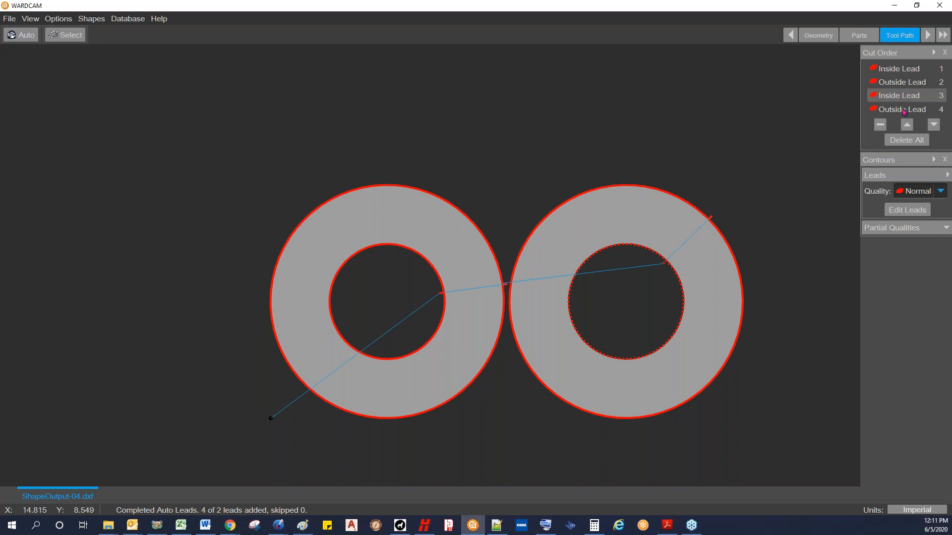
click(903, 110)
click(901, 70)
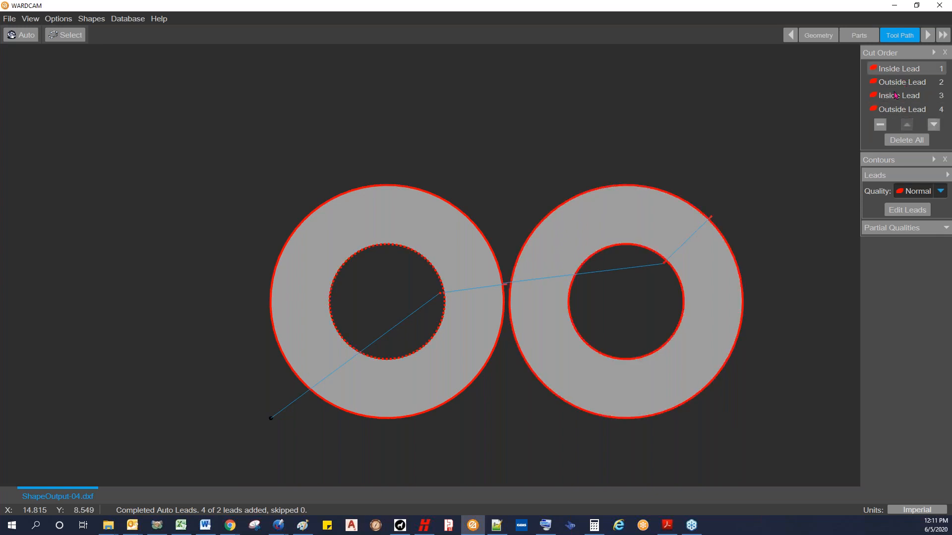
Step: Move the left ring's outside lead one place down in the cut order and back up again
click(891, 85)
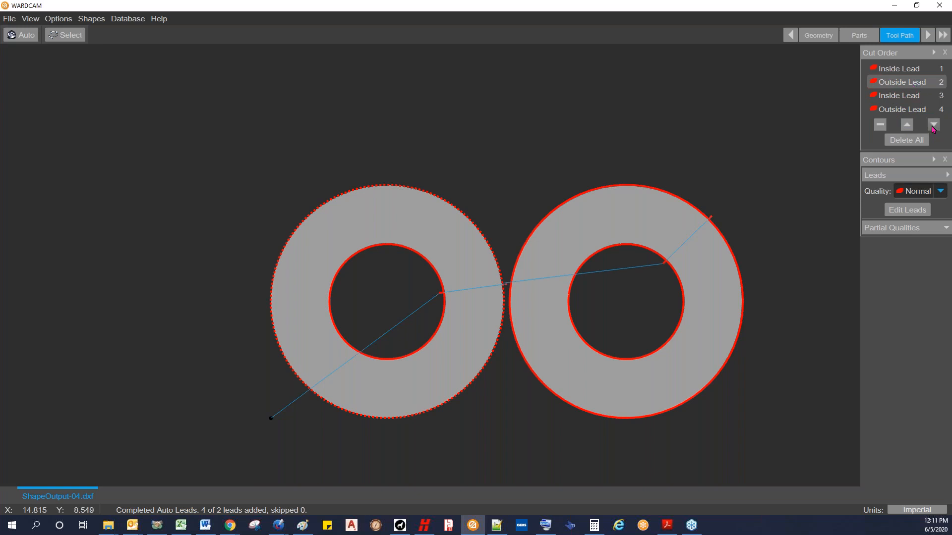
click(933, 124)
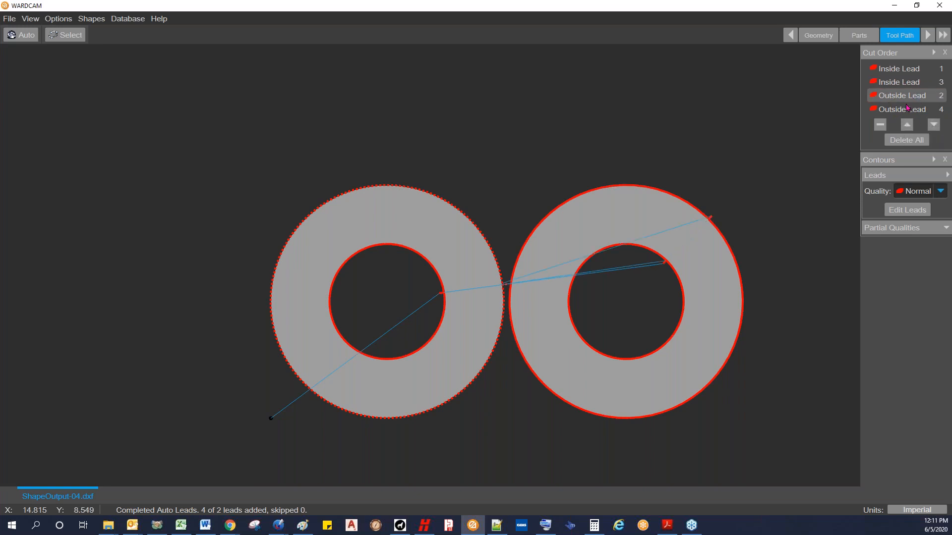
click(906, 124)
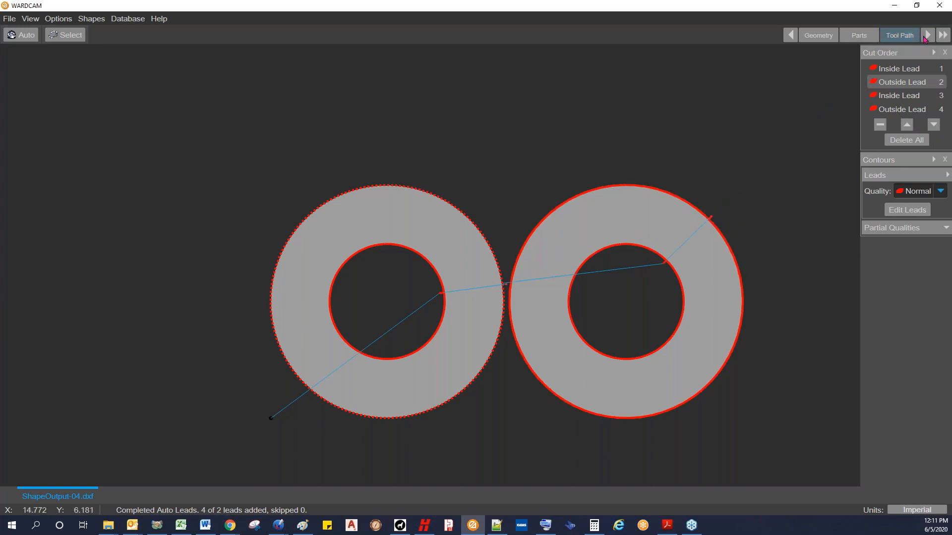
Step: Advance to the Post stage, generate the CNC program, save it as ShapeOutput-04.cnc and open it for viewing
click(926, 35)
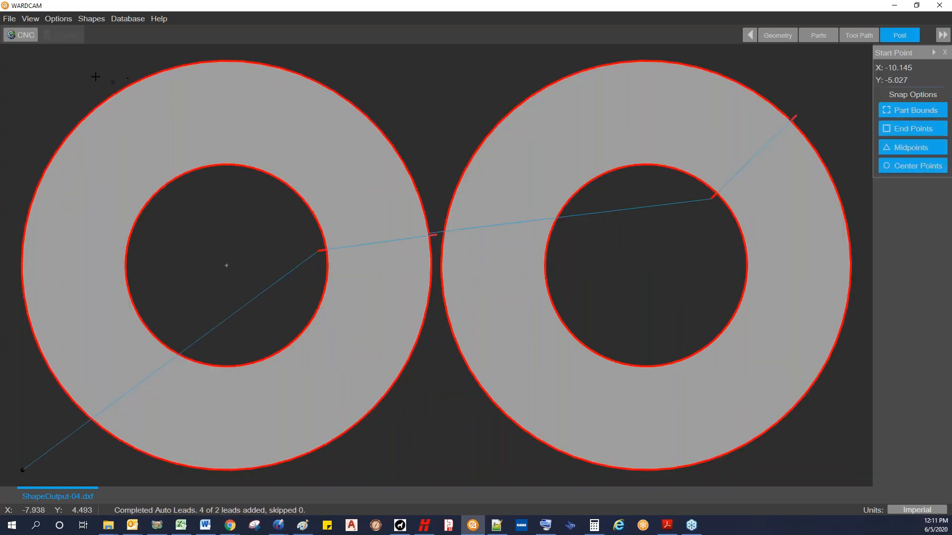
click(23, 36)
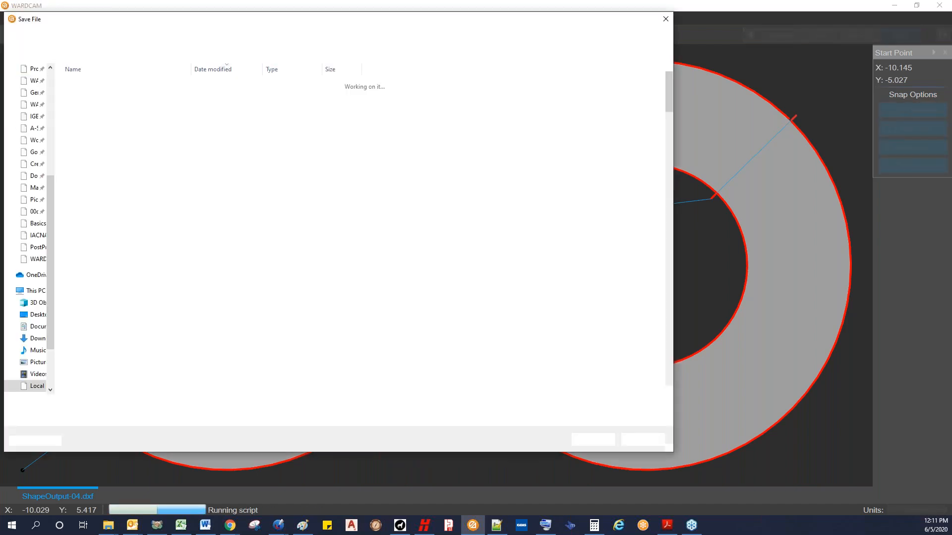
click(592, 439)
click(511, 265)
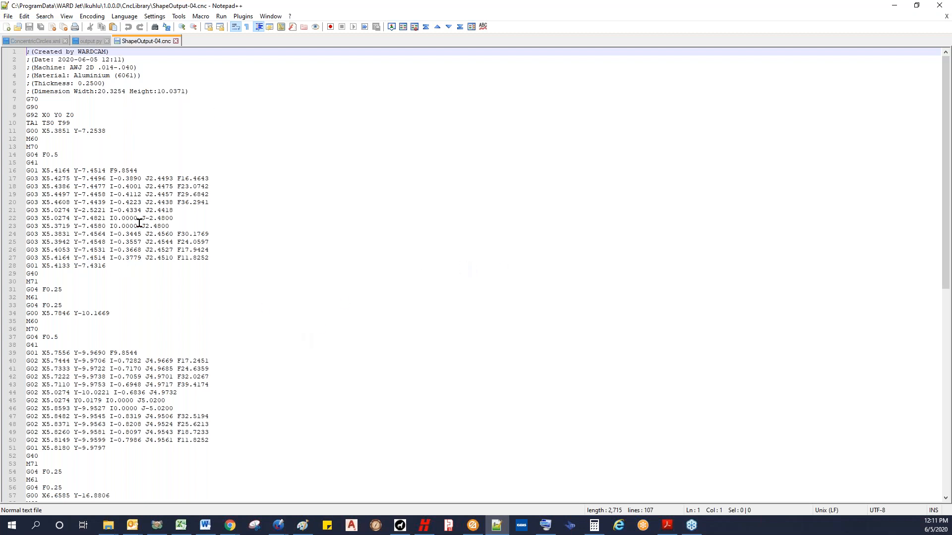
Step: Examine the opening G-code lines of ShapeOutput-04.cnc, including the M60 and M70 commands, and return to WARDCAM
click(52, 99)
click(50, 106)
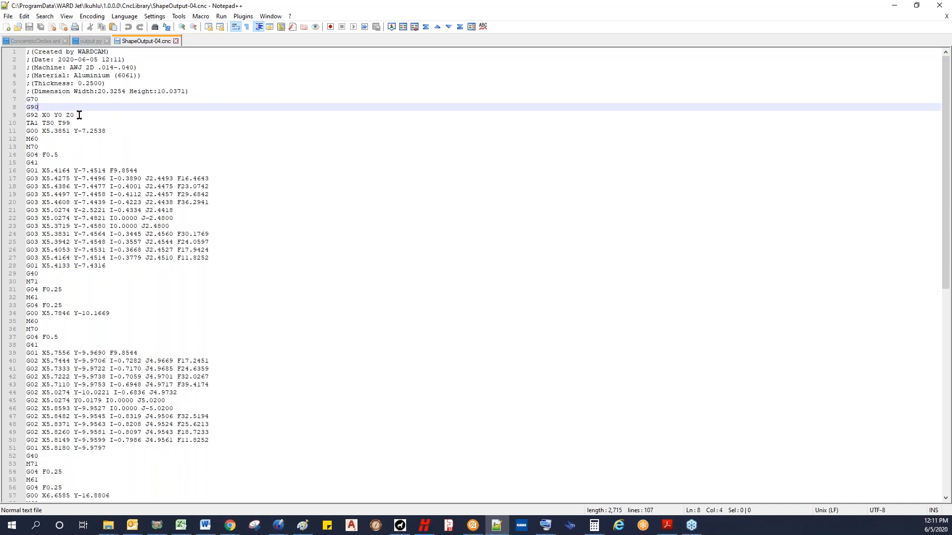
click(80, 114)
click(79, 122)
click(111, 129)
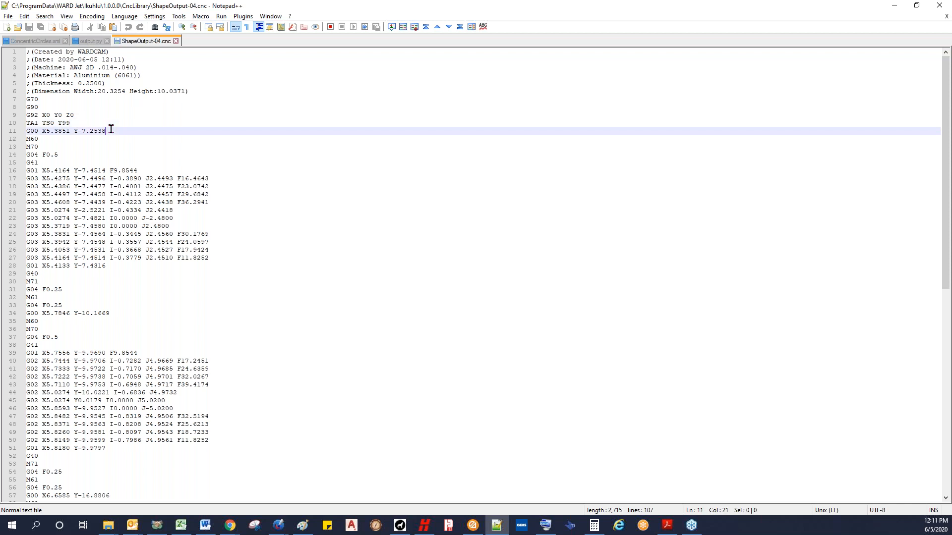
click(77, 138)
click(77, 146)
click(75, 154)
click(64, 145)
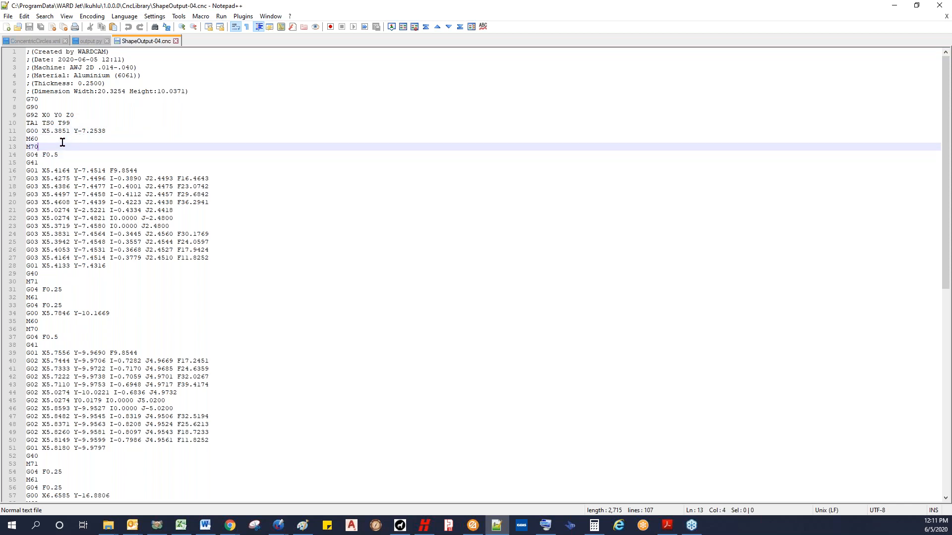
click(61, 138)
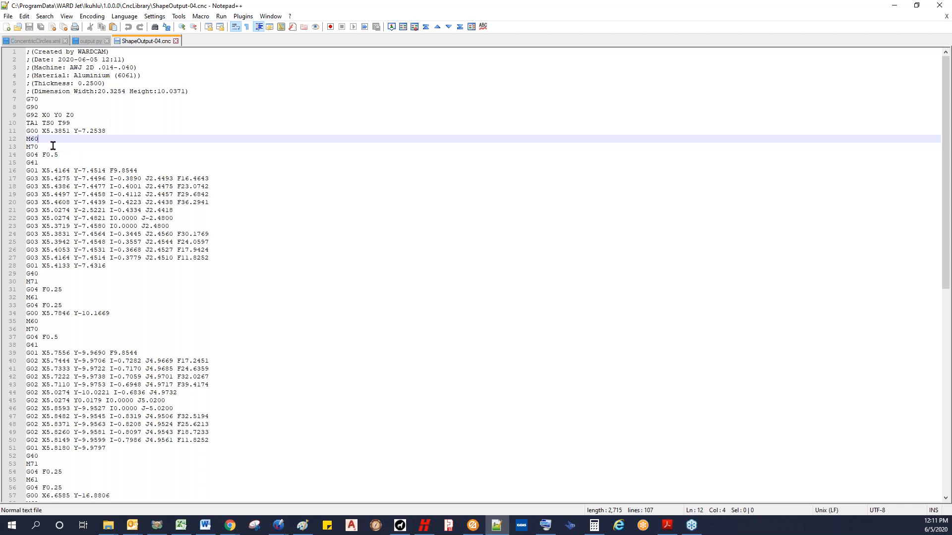
click(52, 148)
click(49, 139)
click(894, 6)
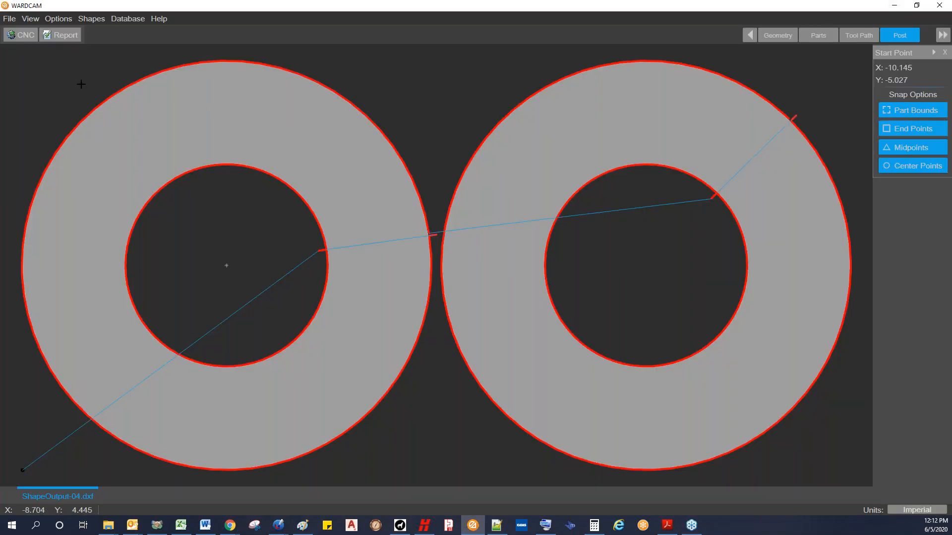
Step: Generate and save the ShapeOutput-04 report, add the note "Move to weld", review its time and cost estimates and close it
click(60, 36)
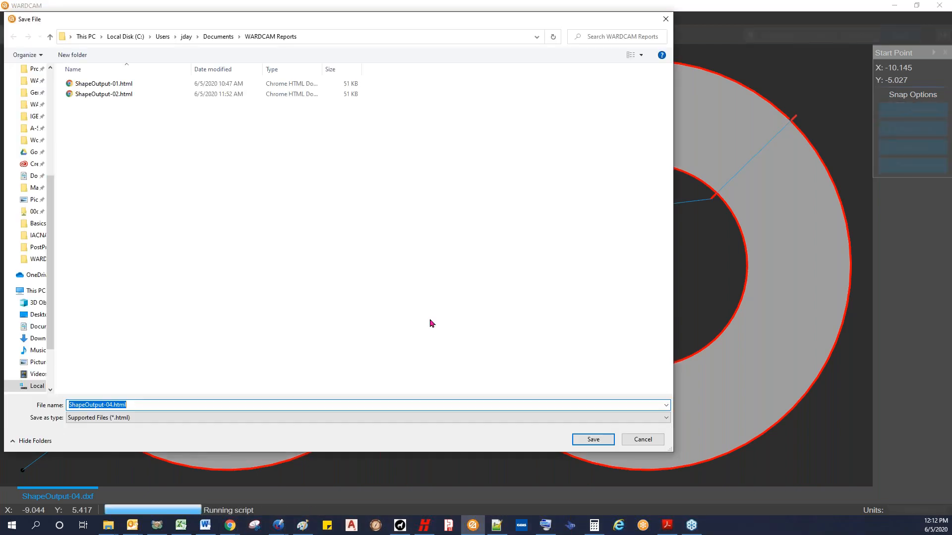
click(600, 440)
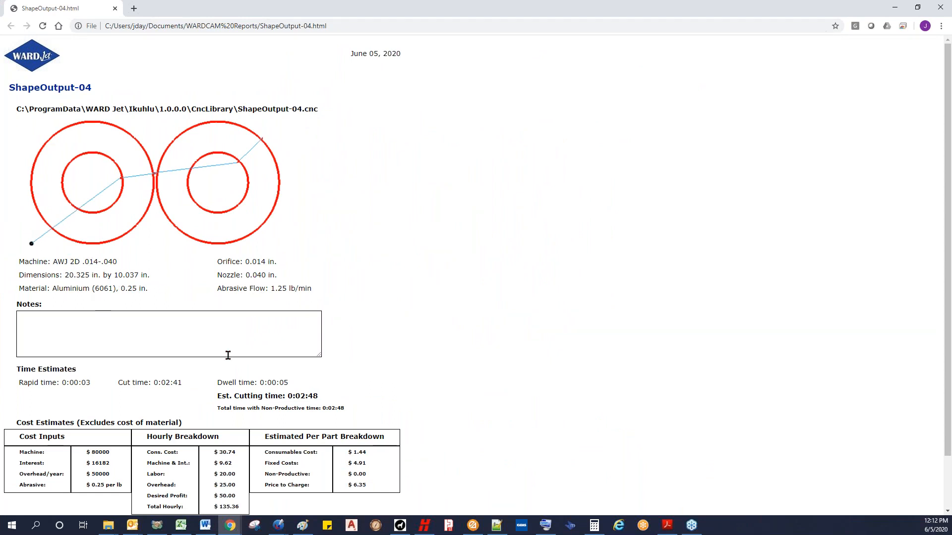
click(100, 326)
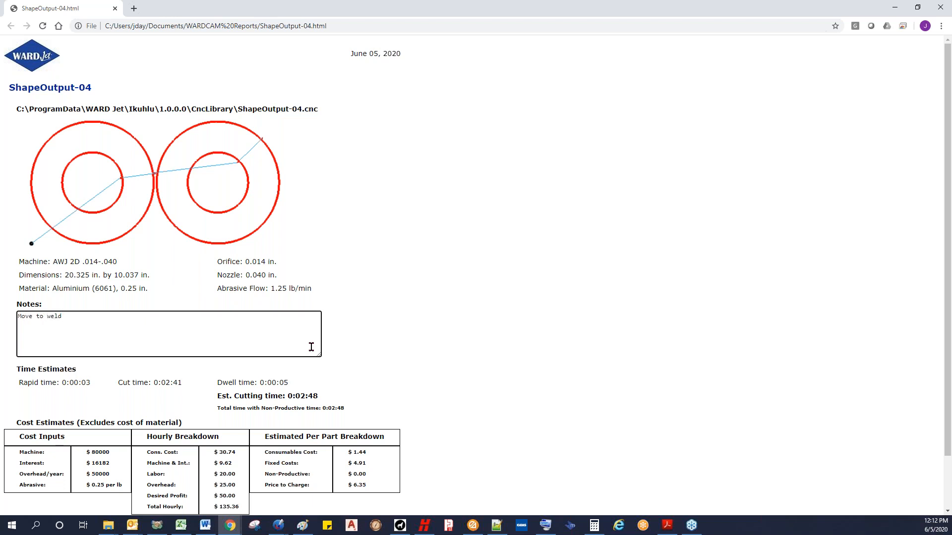
click(304, 386)
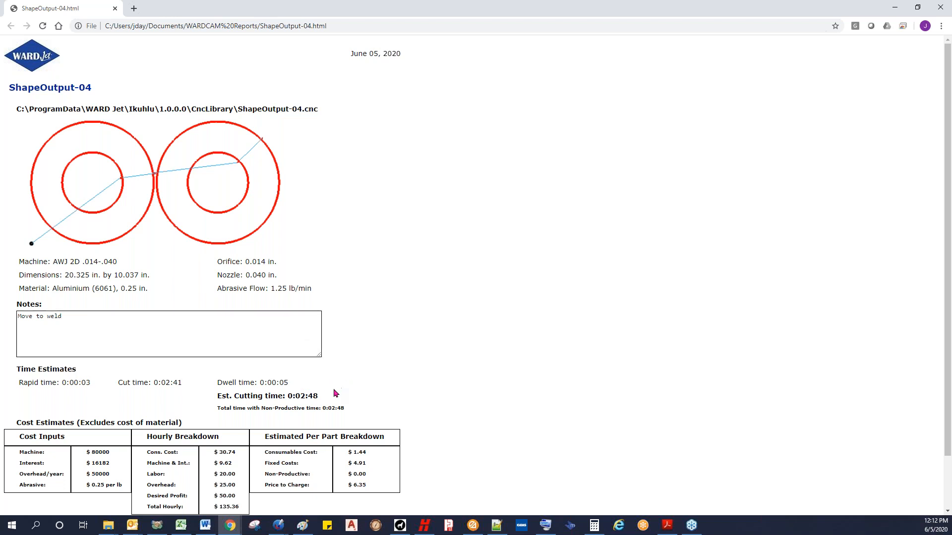
scroll(367, 374, down, 2)
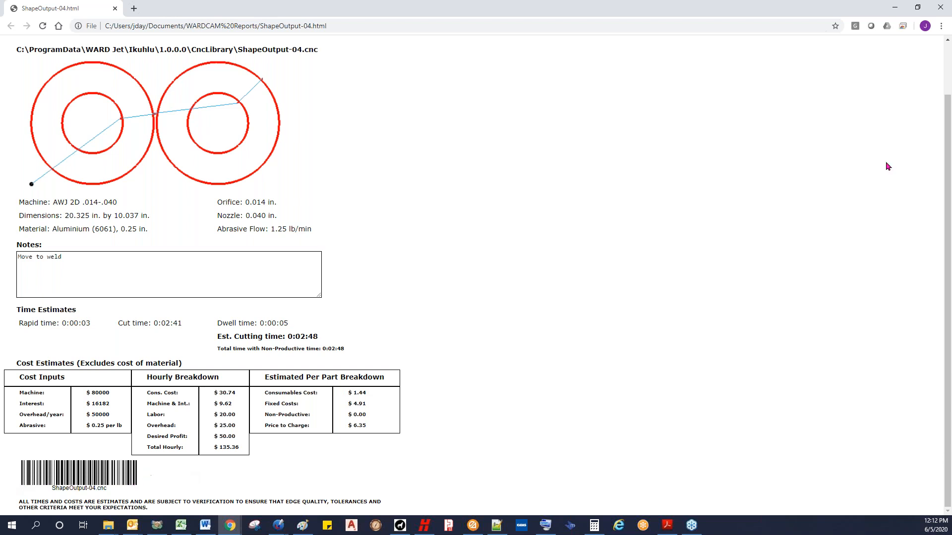
click(940, 7)
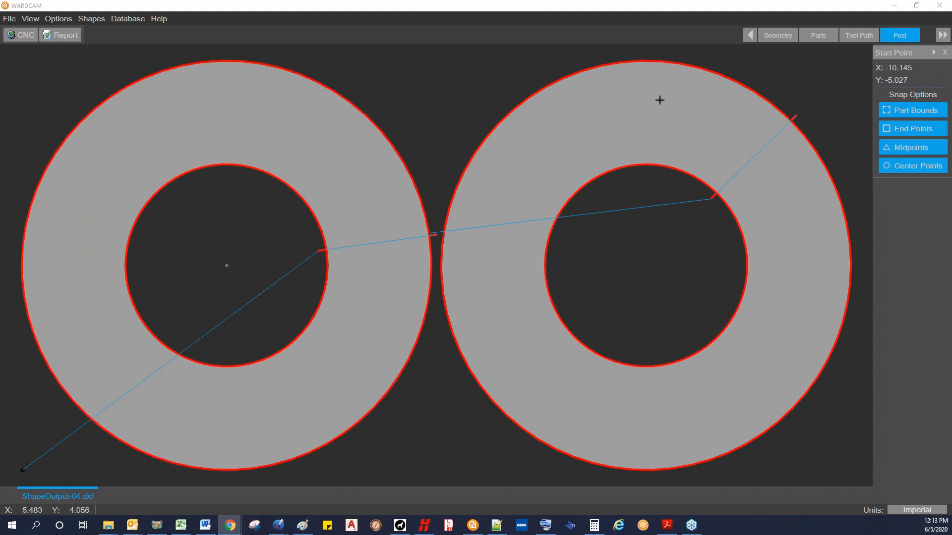
Step: Import the drawing Import-5 Inch.dxf from the Basics folder
click(9, 19)
click(18, 32)
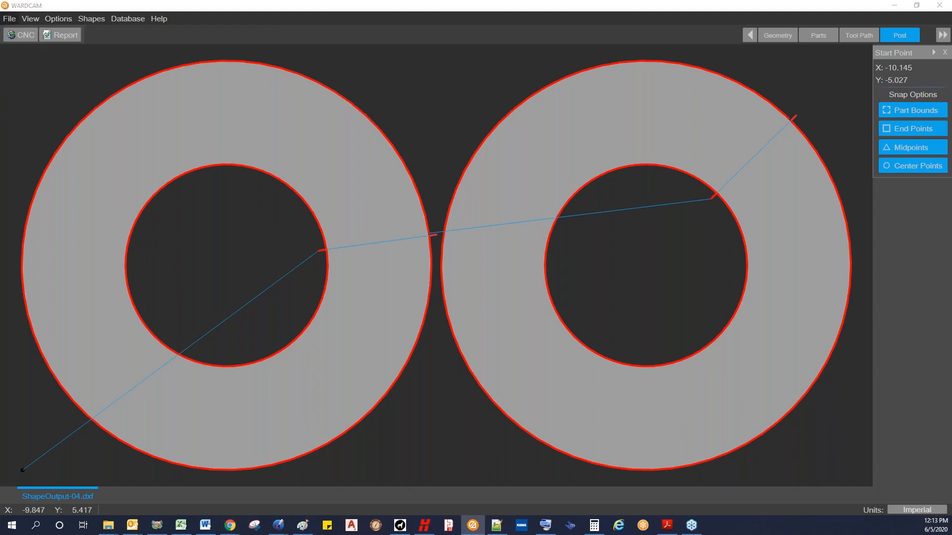
click(119, 135)
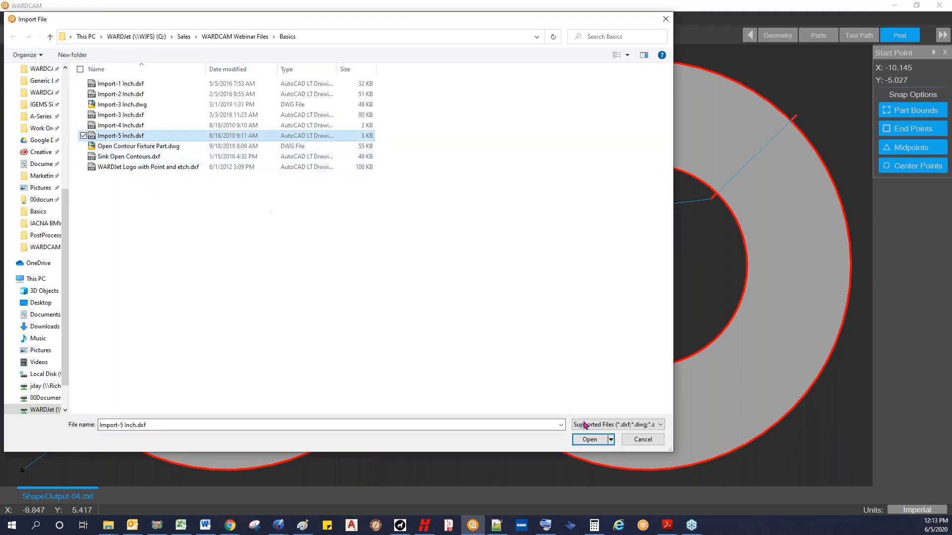
click(588, 441)
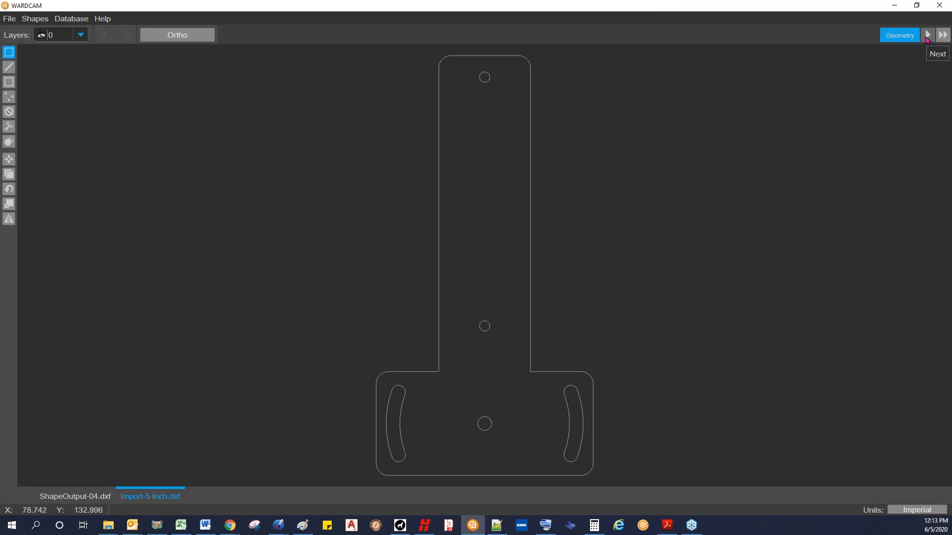
Step: Advance the imported part to the Parts stage and set material Aluminium (6061) and thickness 0.125
click(927, 35)
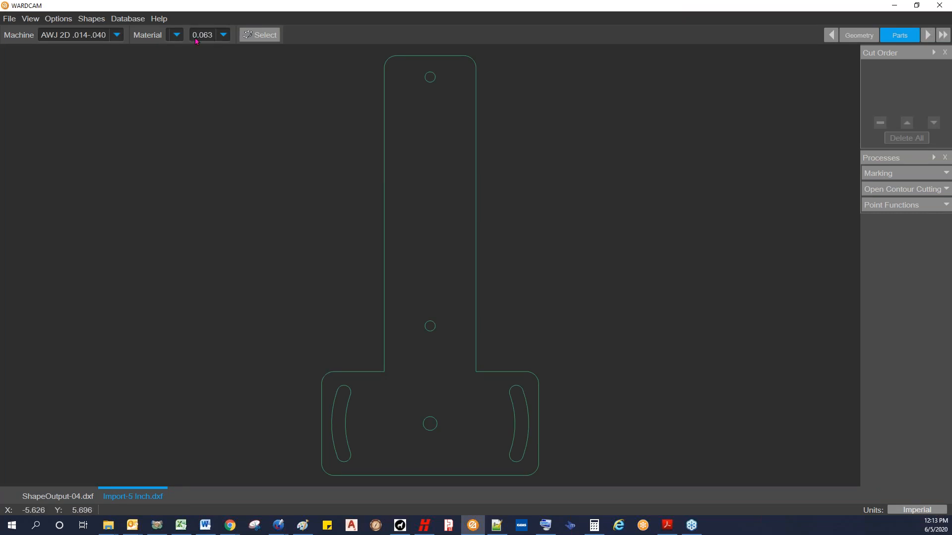
click(176, 36)
key(Down)
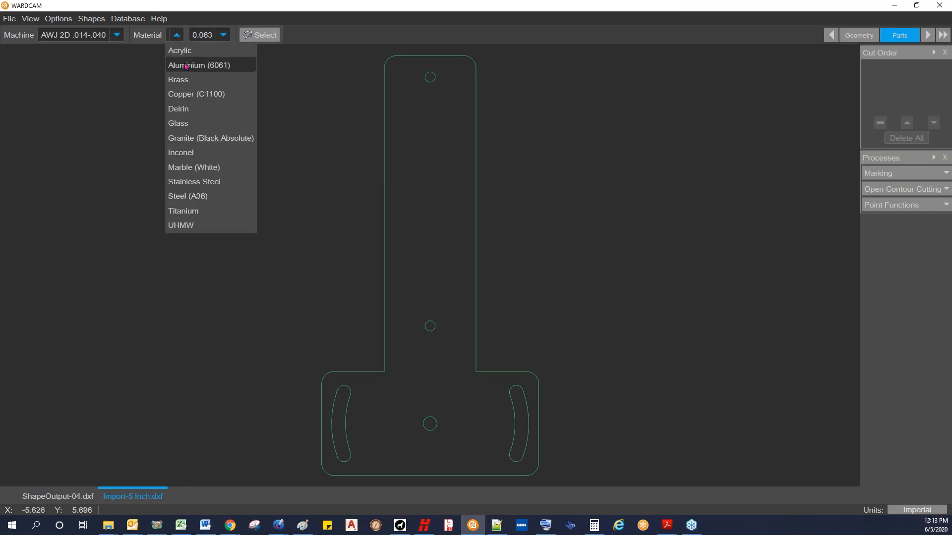
key(Return)
click(288, 36)
click(276, 63)
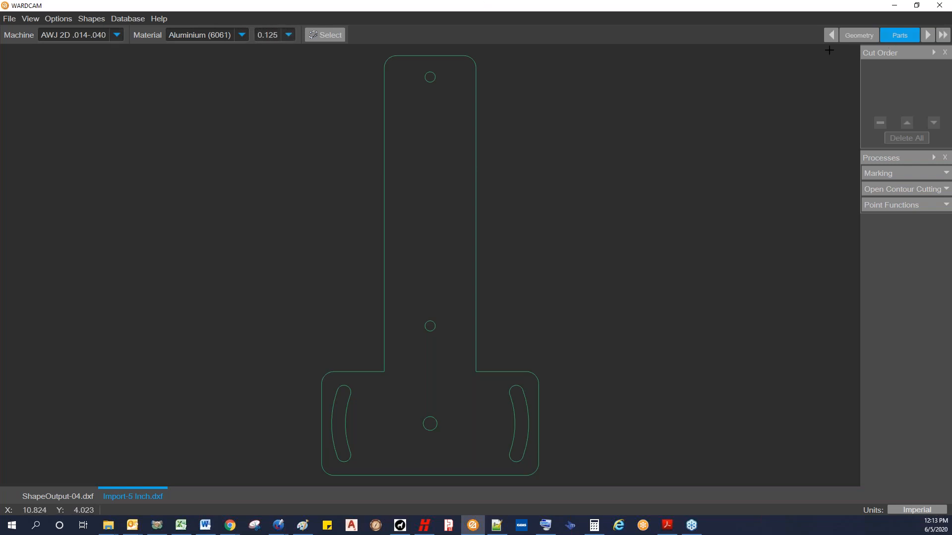
Step: Advance to the Tool Path stage and add automatic leads to the bracket's holes, slots and outer contour
click(928, 36)
click(22, 37)
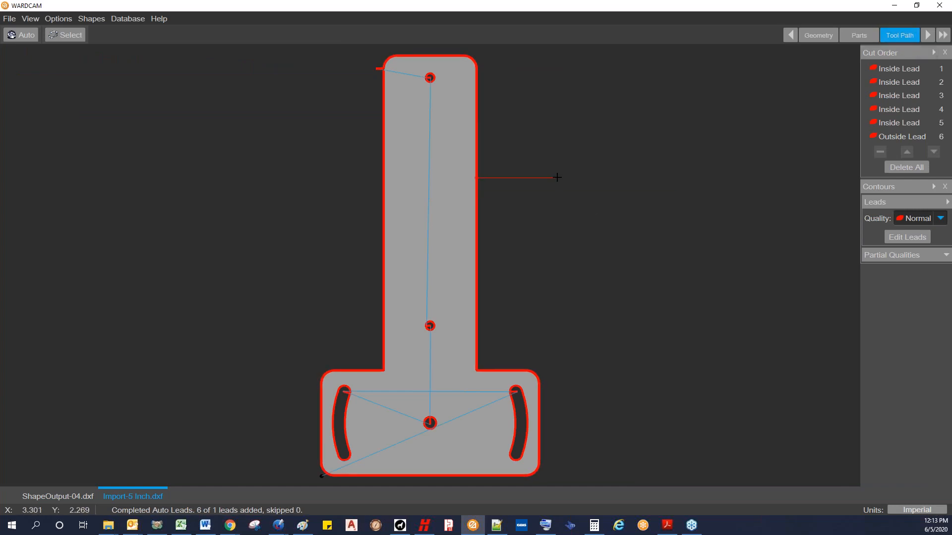
Step: Check the first four inside leads and move the lowest central hole's lead one place earlier in the cut order, before the left slot
click(900, 74)
click(900, 82)
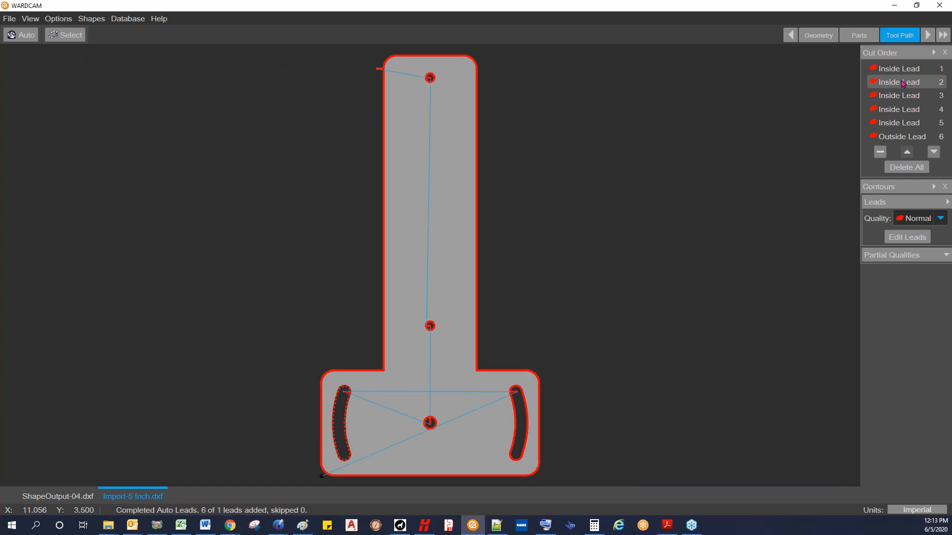
click(901, 95)
click(901, 109)
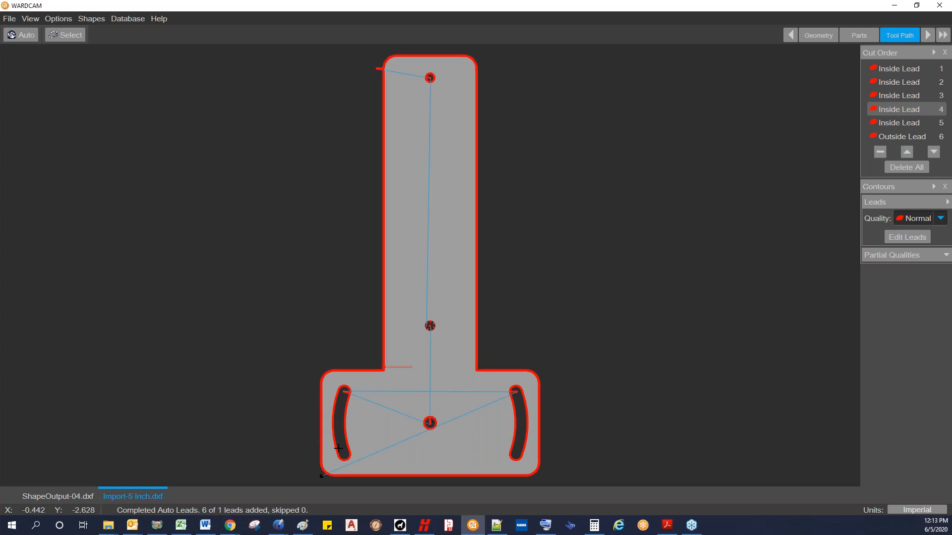
click(902, 97)
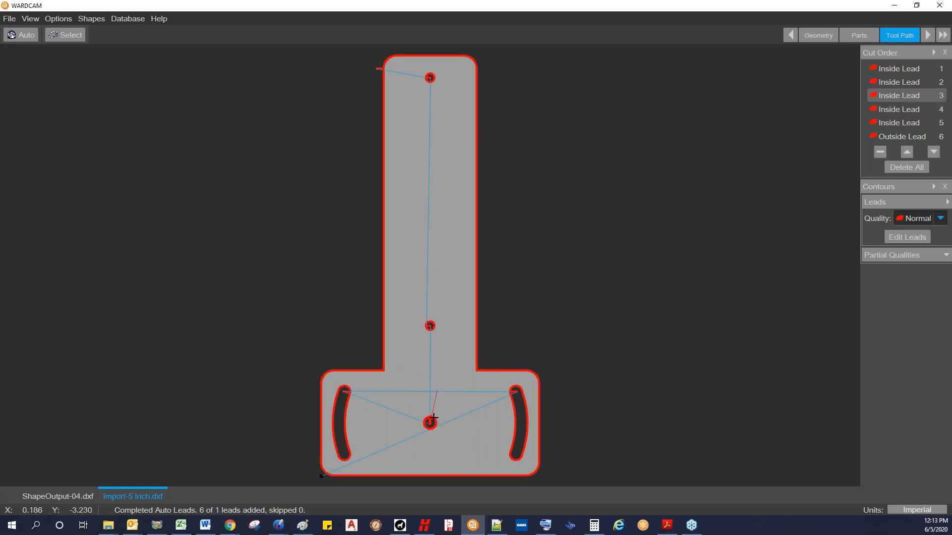
click(910, 154)
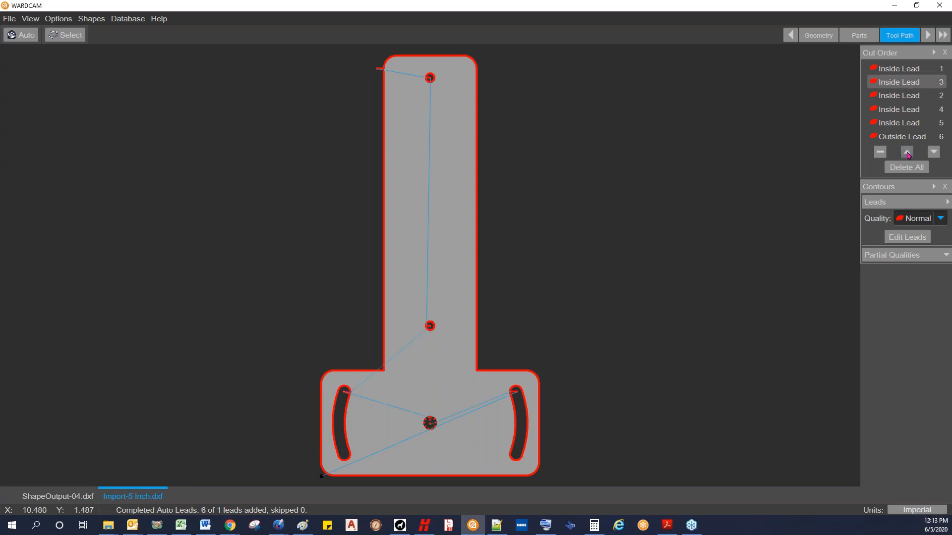
Step: Move the inside lead of the right slot from its upper end to the middle of the slot's inner edge
scroll(541, 411, up, 3)
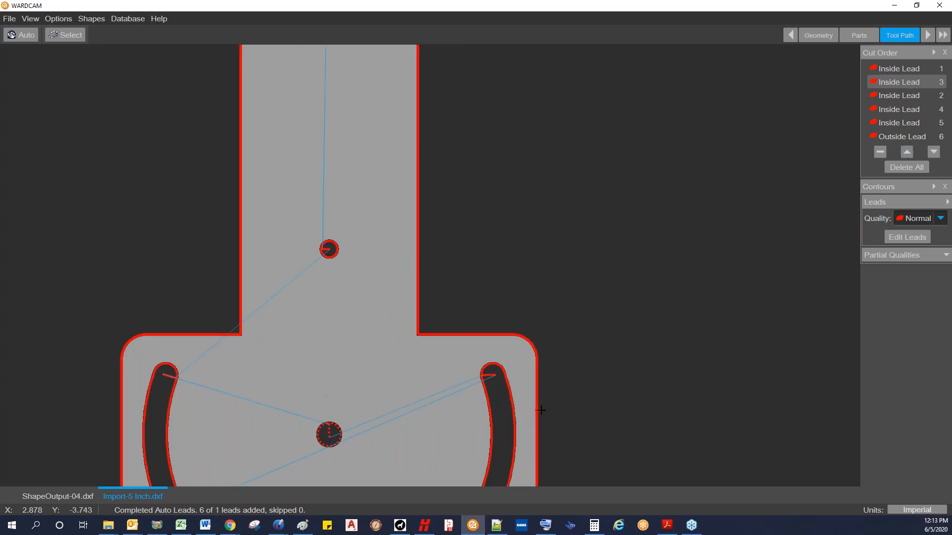
scroll(537, 391, down, 2)
scroll(454, 328, up, 6)
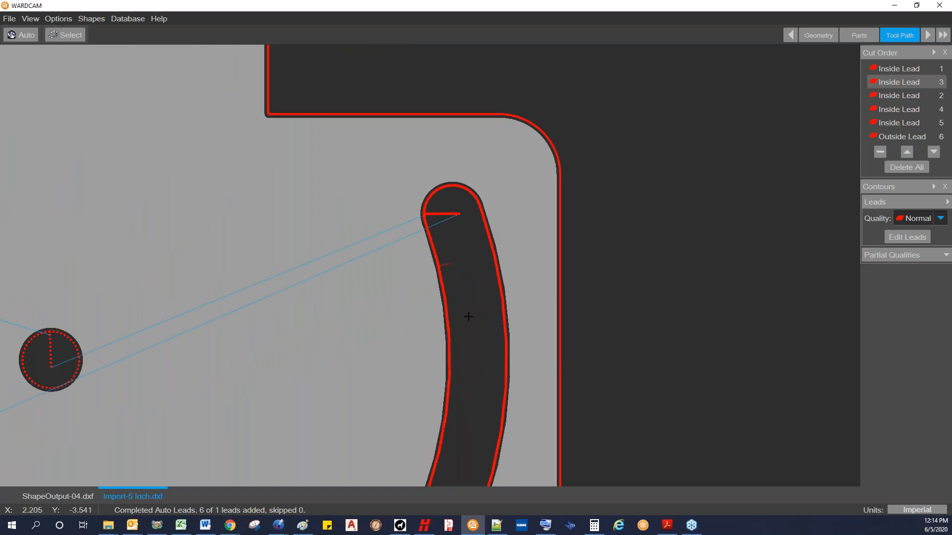
click(462, 375)
click(457, 310)
click(446, 249)
click(475, 361)
scroll(418, 365, down, 5)
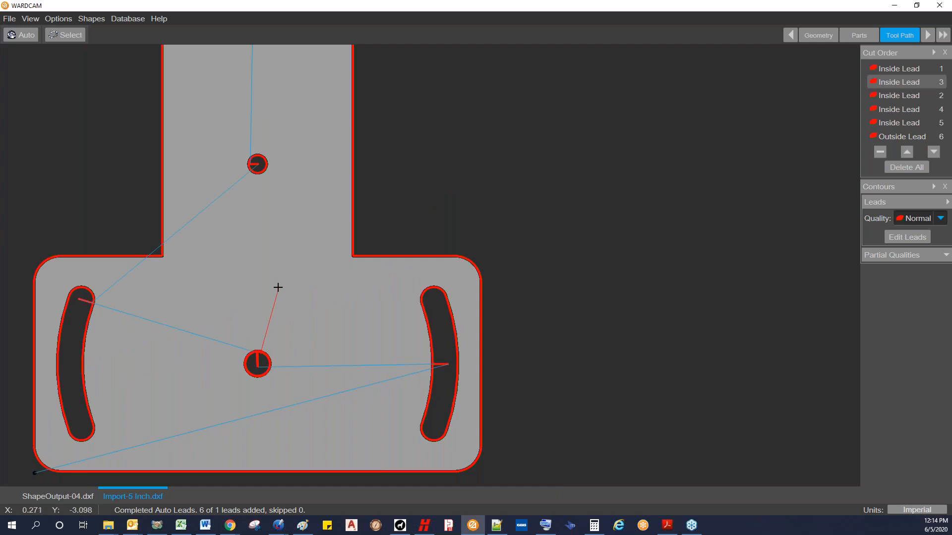
Step: Try the right slot's lead at the middle of its outer edge and return it to the middle of the inner edge
scroll(272, 286, up, 2)
scroll(280, 298, down, 4)
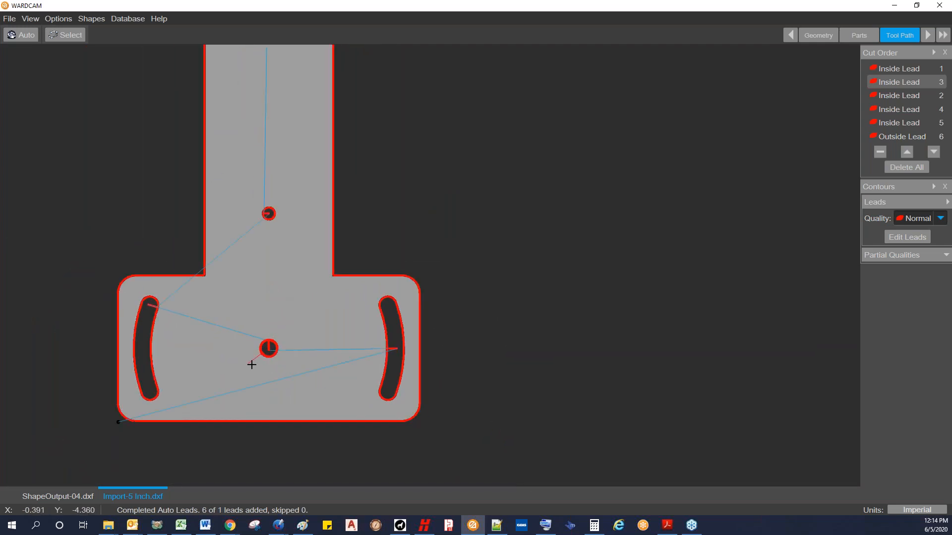
scroll(394, 360, up, 5)
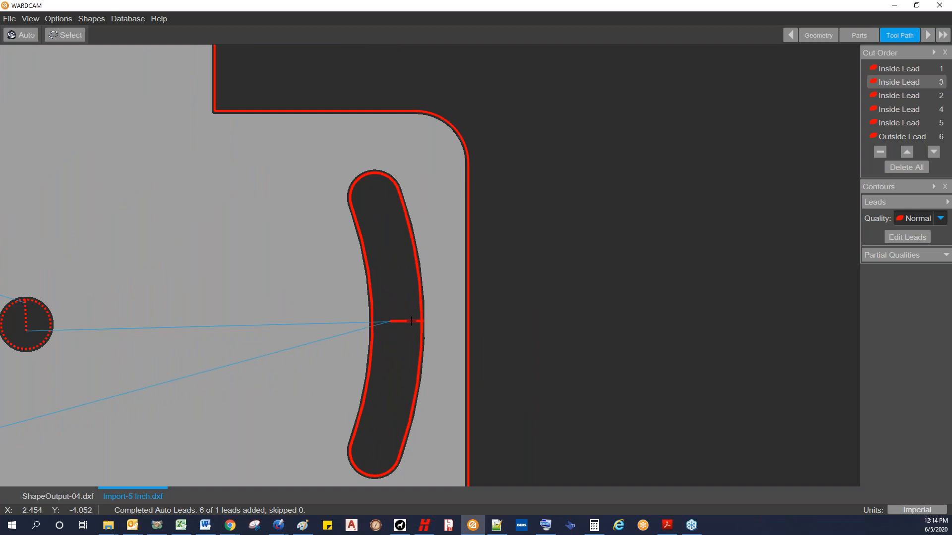
scroll(404, 335, up, 4)
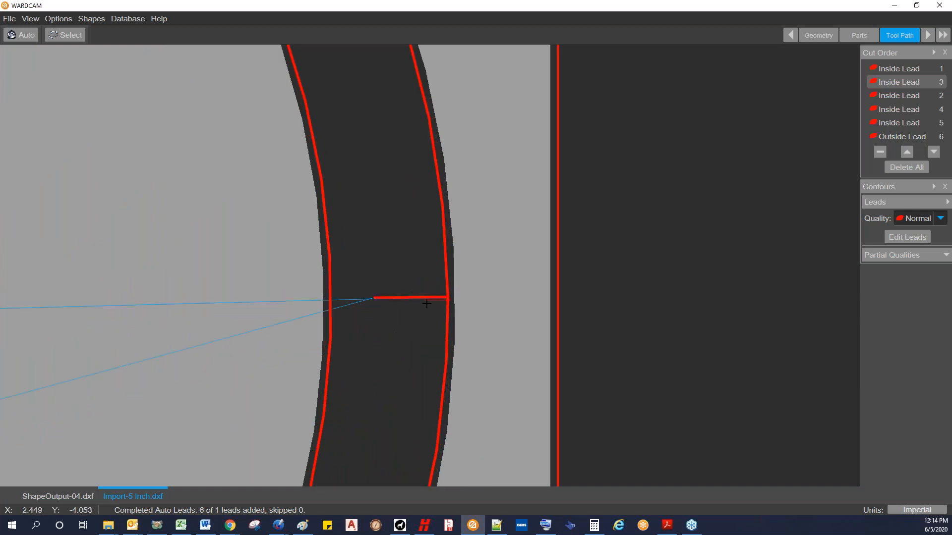
scroll(426, 301, up, 3)
scroll(431, 297, down, 4)
scroll(431, 298, up, 3)
scroll(432, 300, down, 3)
scroll(432, 301, down, 2)
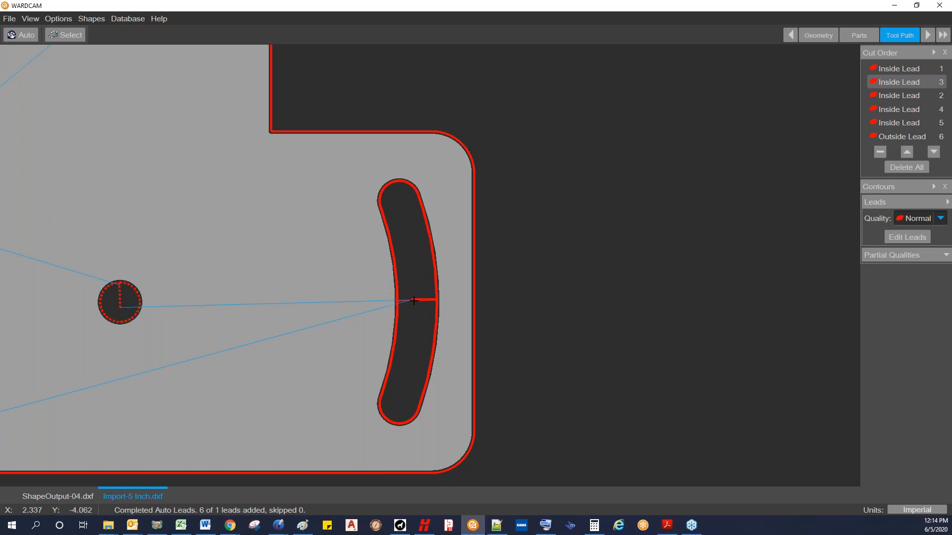
scroll(381, 314, down, 1)
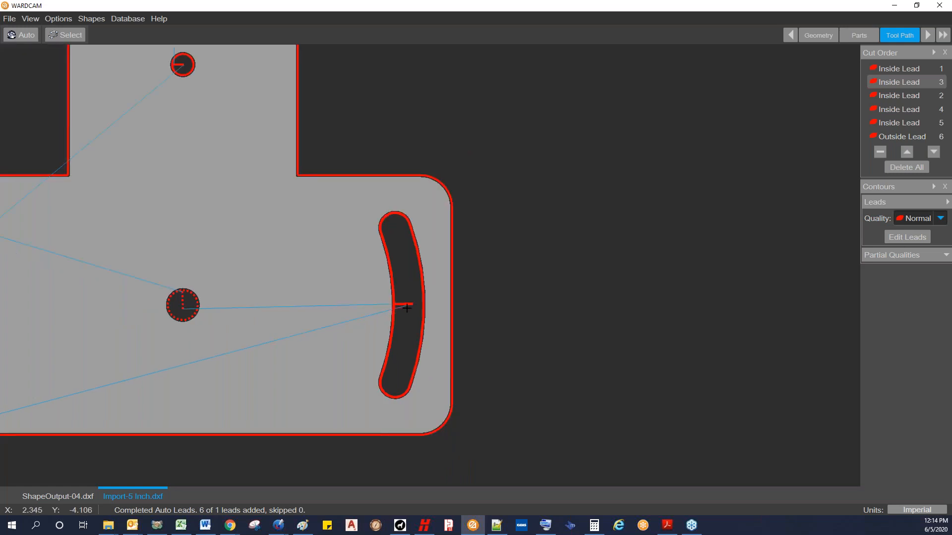
scroll(404, 305, up, 5)
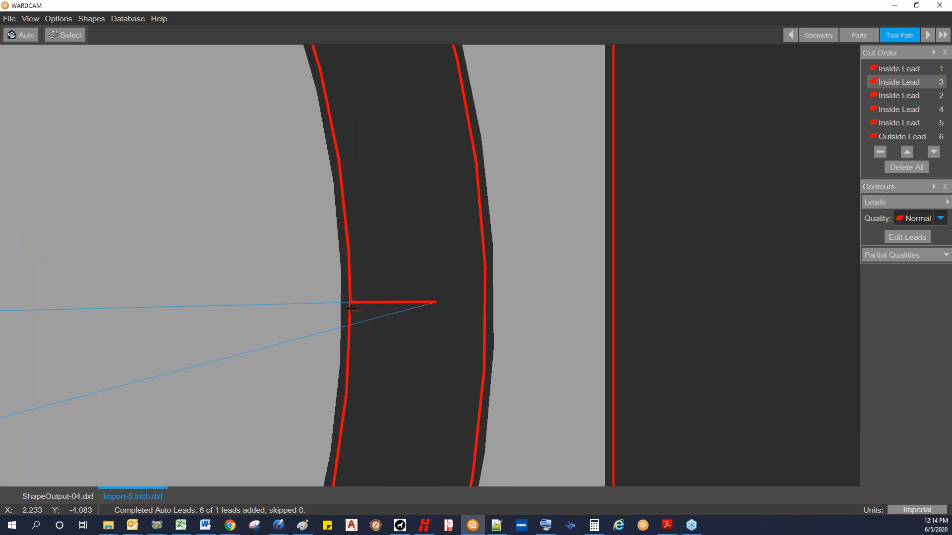
scroll(327, 304, down, 6)
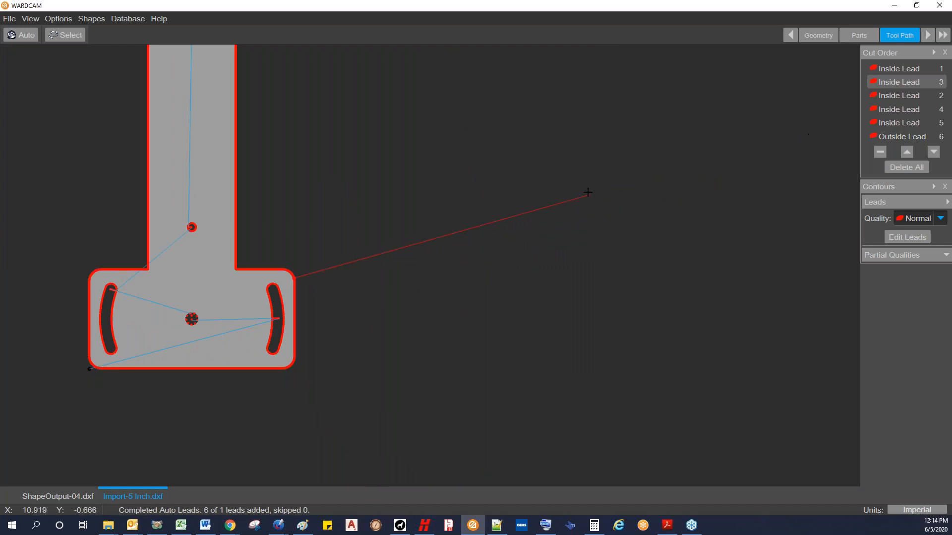
middle_drag(586, 191, 636, 261)
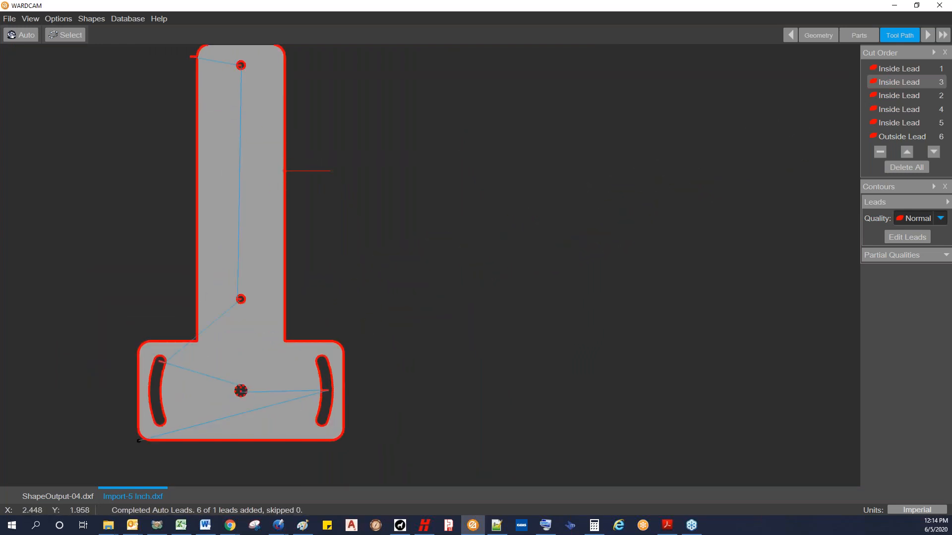
middle_drag(324, 174, 418, 197)
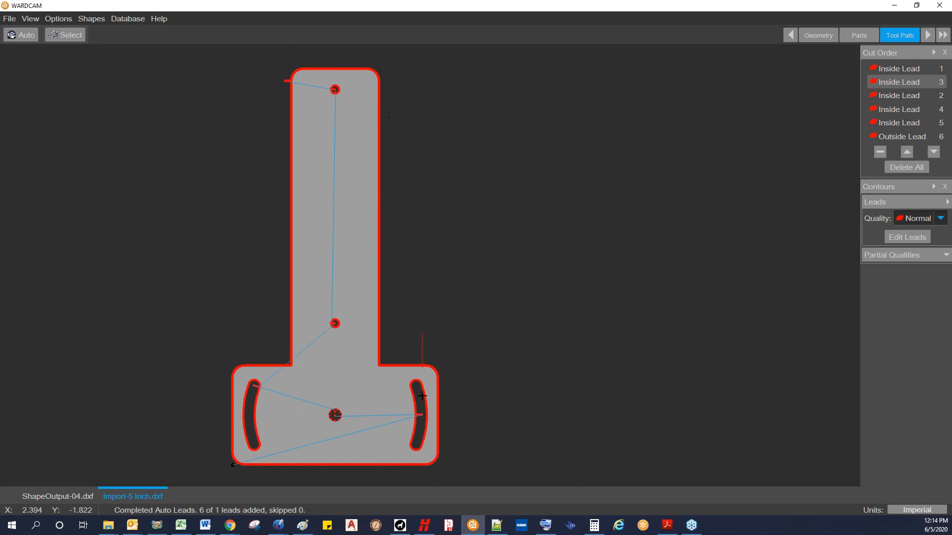
Step: Switch to the HyPrecision Cut Speed Calculator, examine the enlarged Q1 Rough and Q5 Fine edge samples, and return to WARDCAM
click(424, 525)
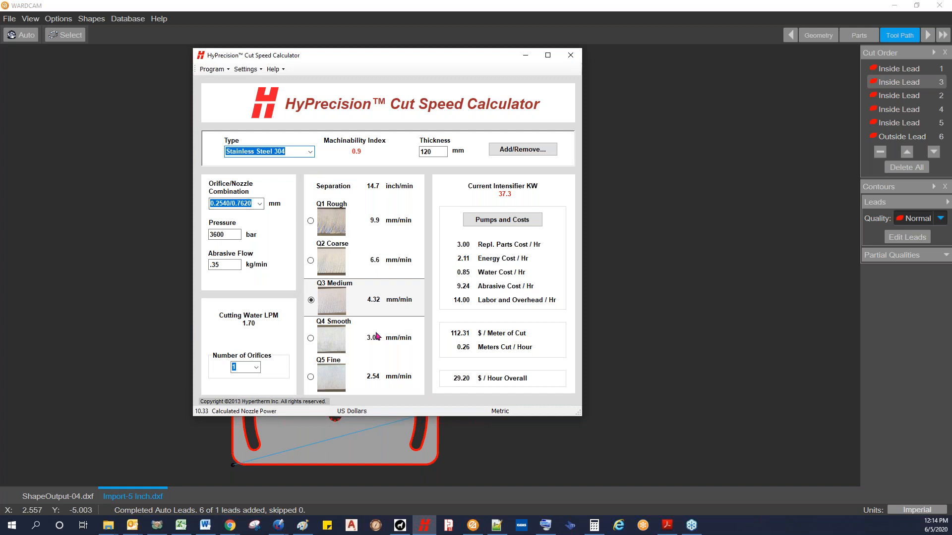
click(332, 229)
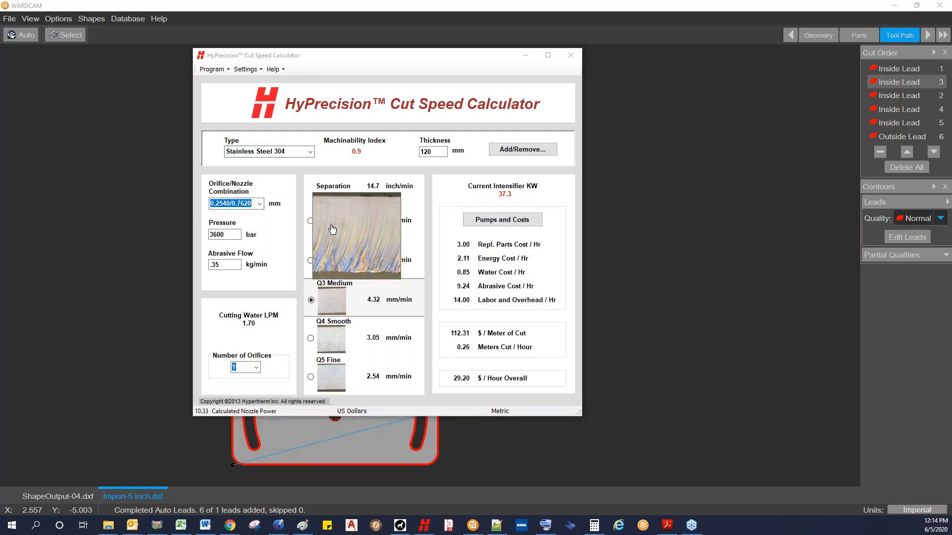
click(332, 229)
click(333, 384)
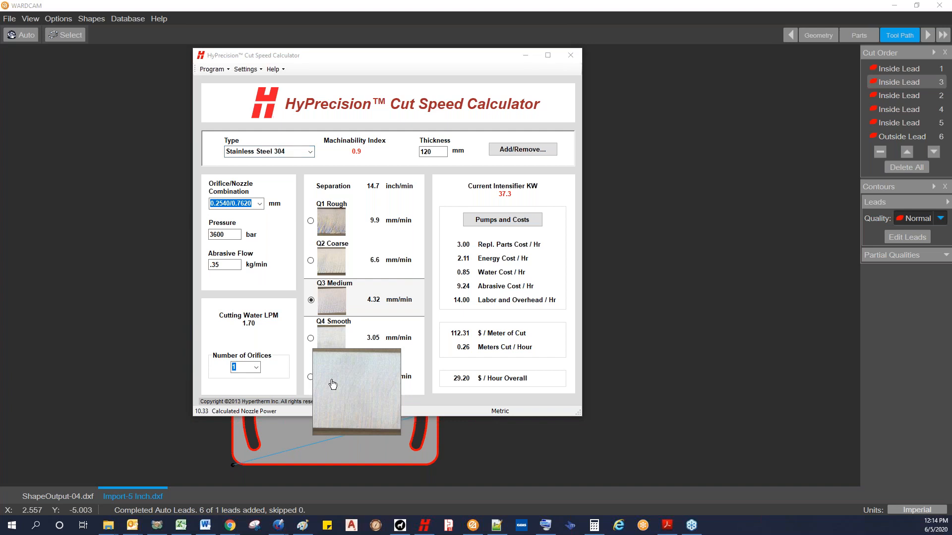
click(332, 385)
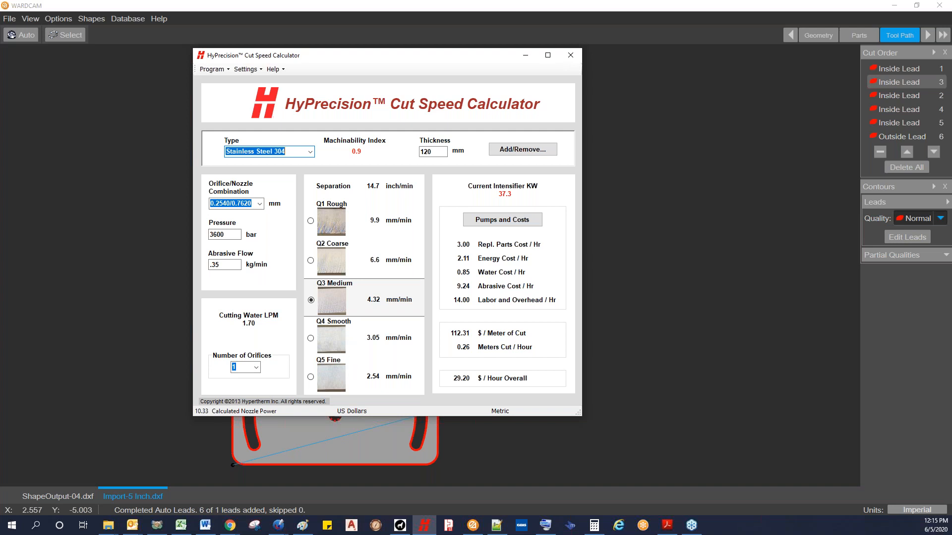
click(524, 55)
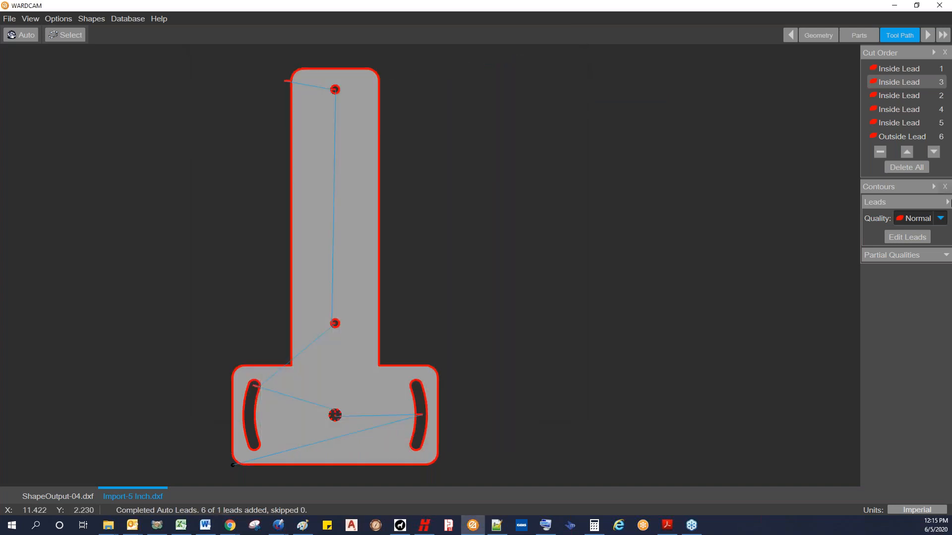
Step: Look through the lead quality options and select the five inside leads in the cut order as one range
click(938, 221)
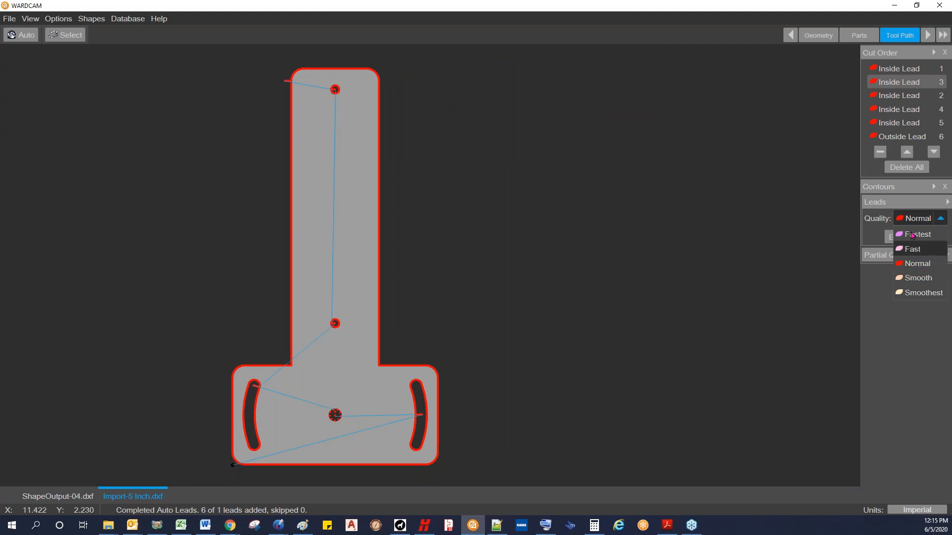
click(903, 74)
click(902, 72)
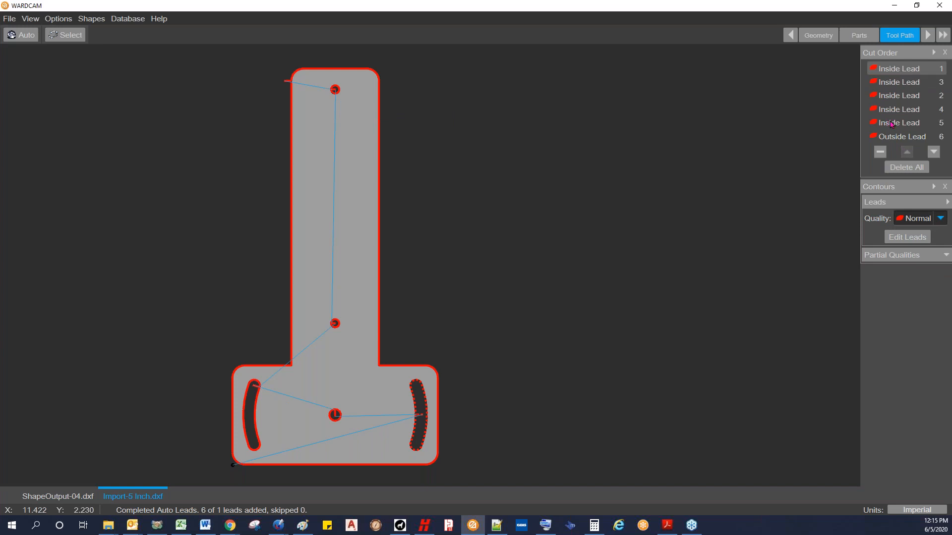
click(894, 84)
click(894, 71)
shift+click(911, 122)
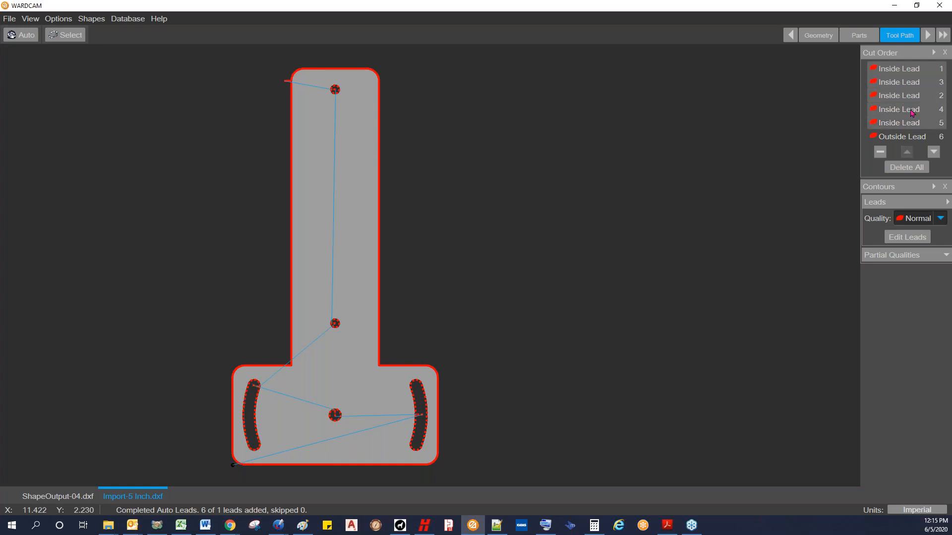
Step: Add the five inside leads to the selection one at a time and set their cut quality to Smoothest
click(896, 73)
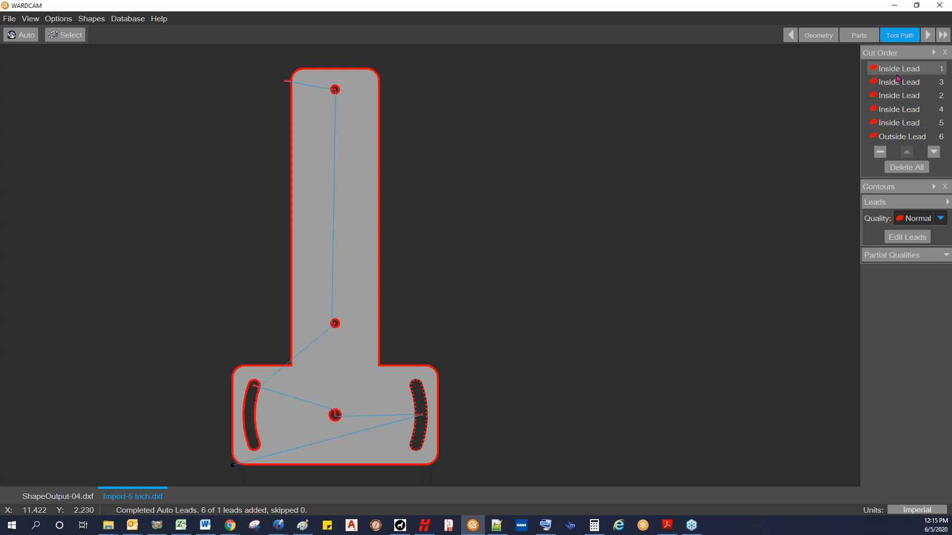
shift+click(900, 84)
shift+click(904, 96)
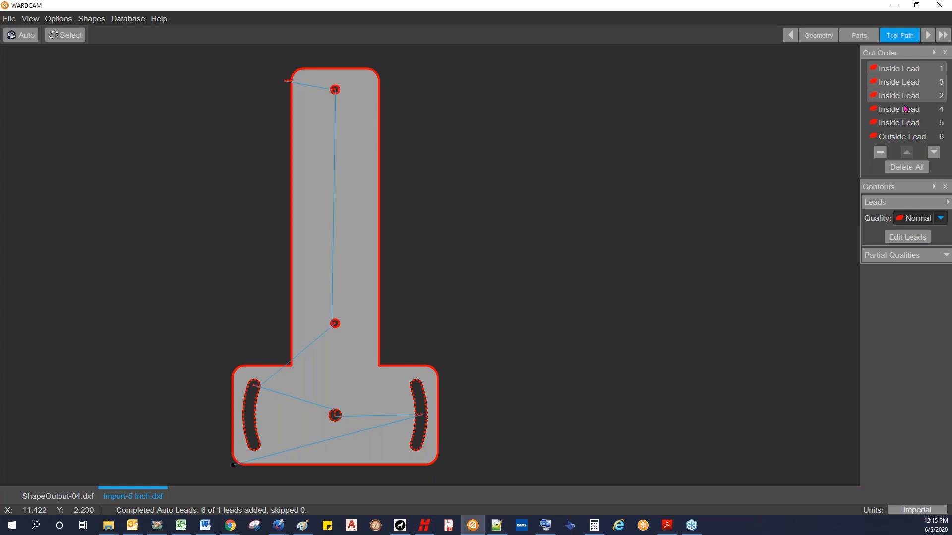
shift+click(906, 109)
shift+click(905, 121)
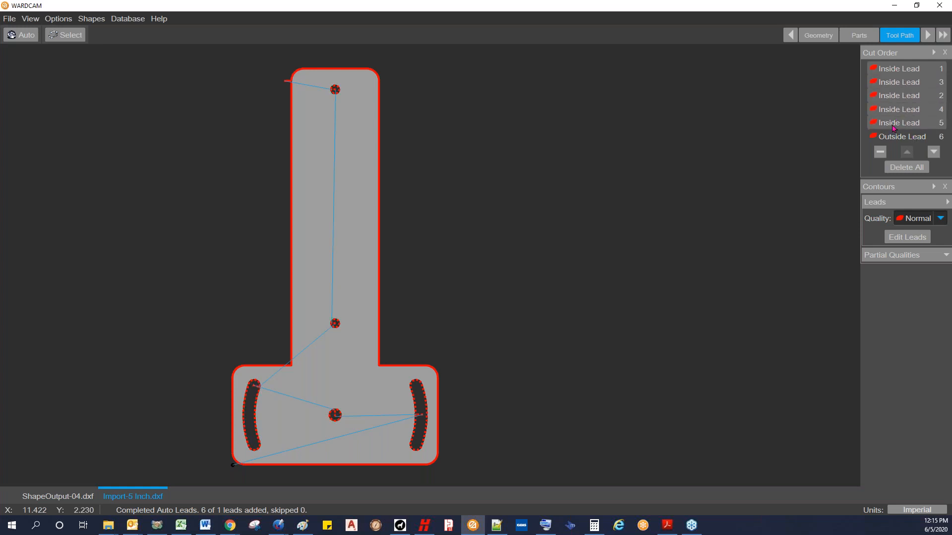
click(940, 220)
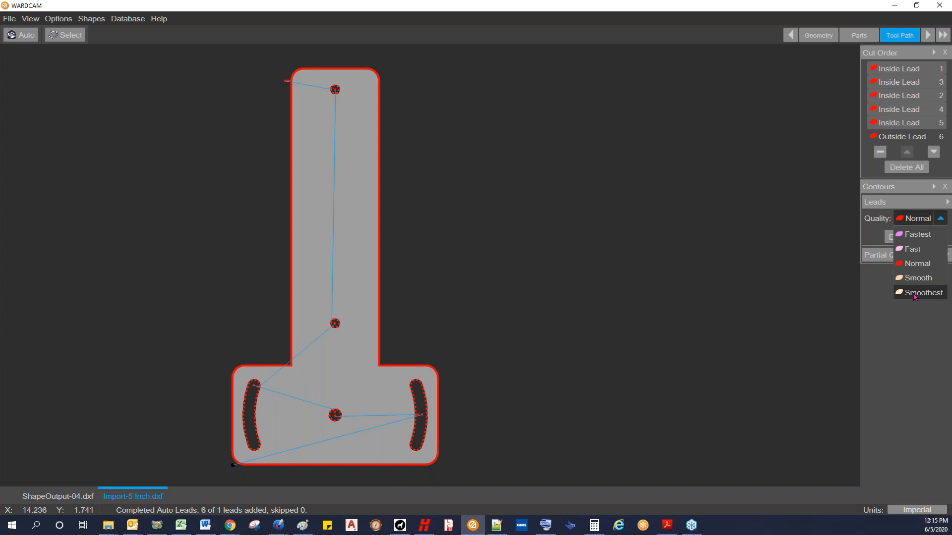
click(915, 293)
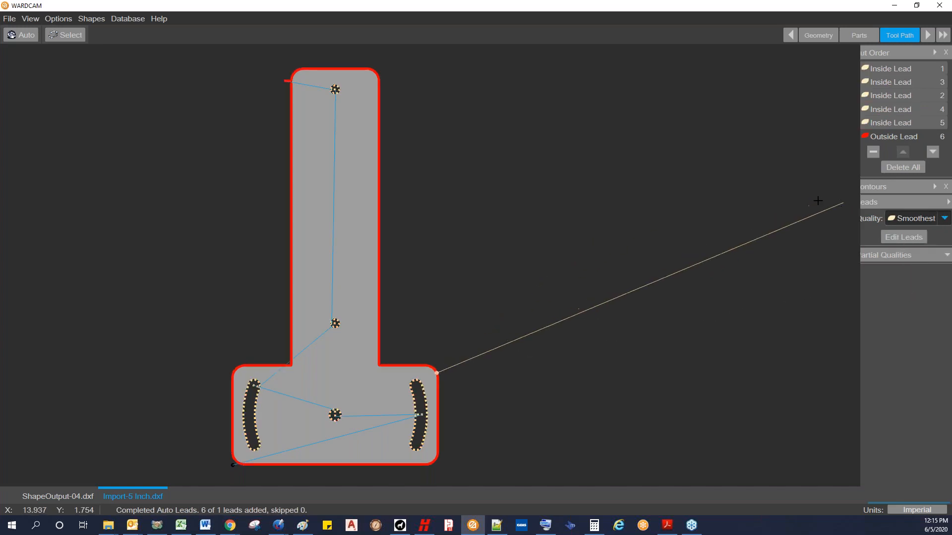
Step: Widen the side panel and apply the partial quality Fast along the two long vertical edges of the bracket's upright
drag(860, 240, 815, 244)
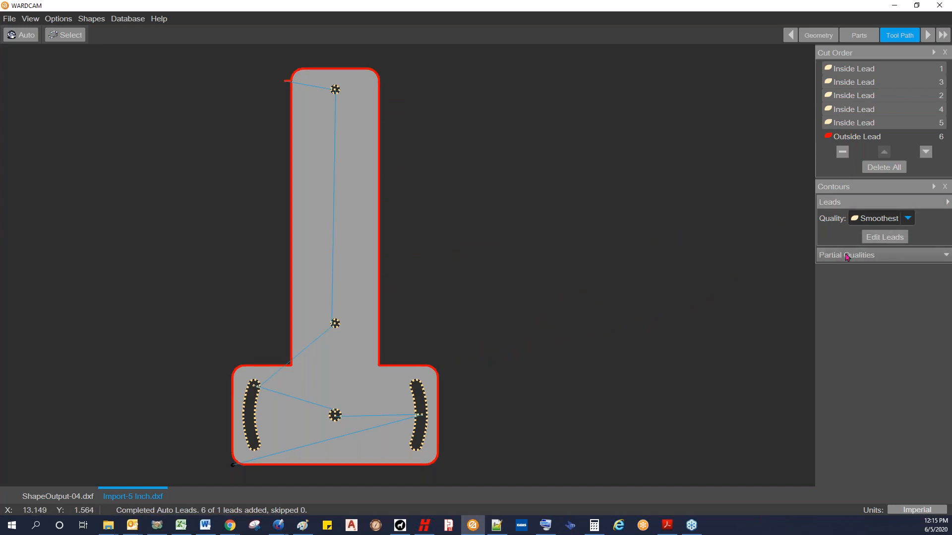
click(947, 256)
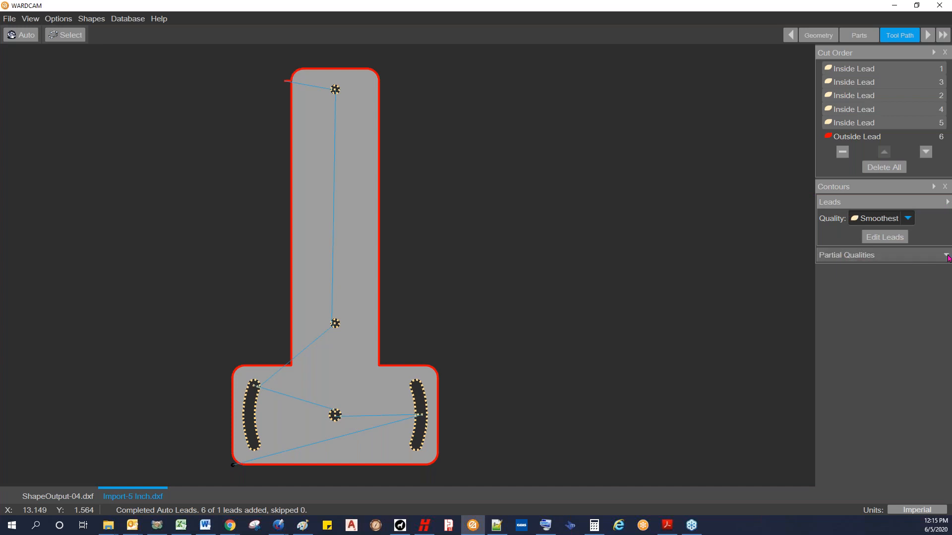
click(896, 235)
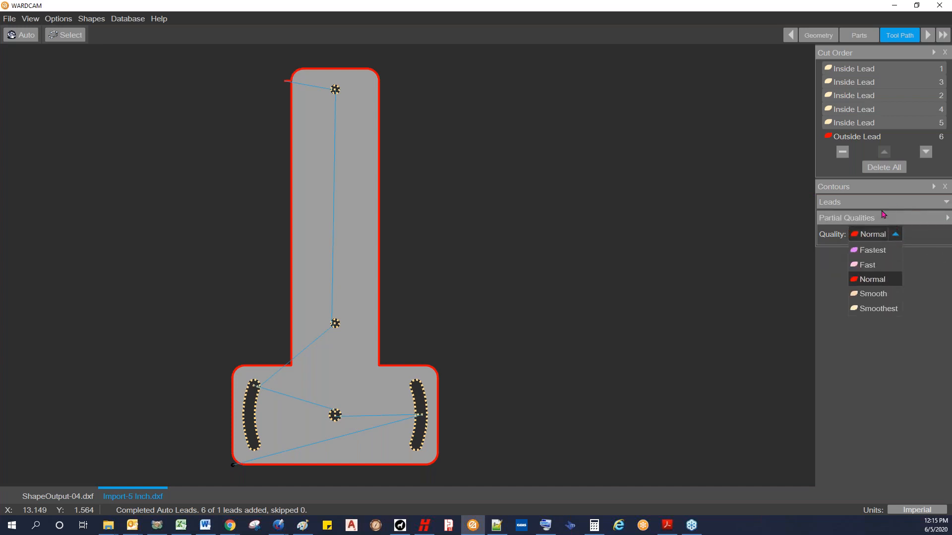
click(866, 265)
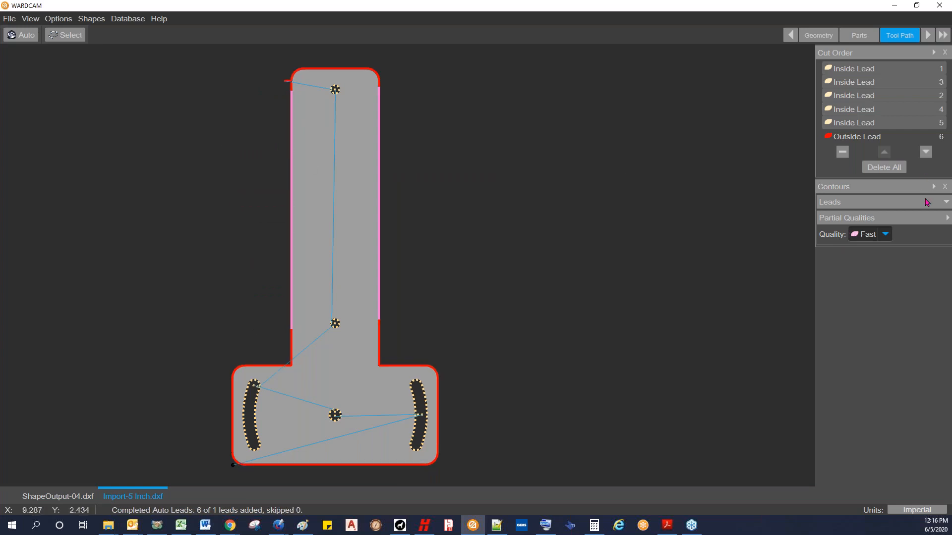
Step: Apply the partial quality Fastest to the two short vertical edges of the bracket's base
click(884, 235)
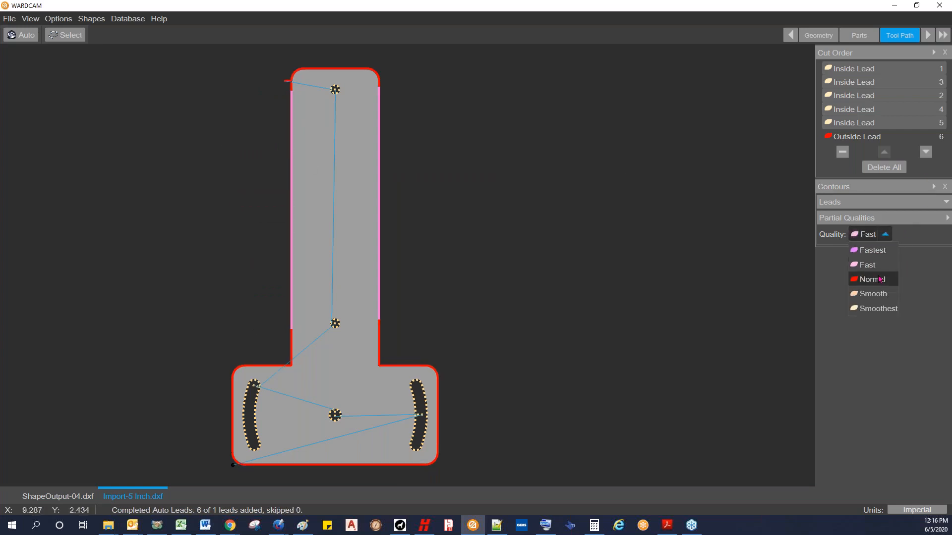
click(872, 251)
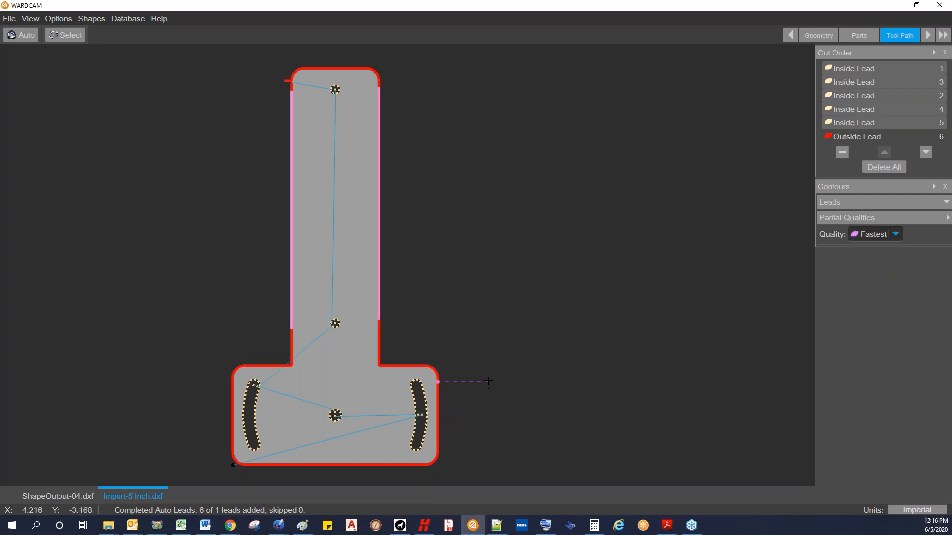
click(497, 445)
click(192, 449)
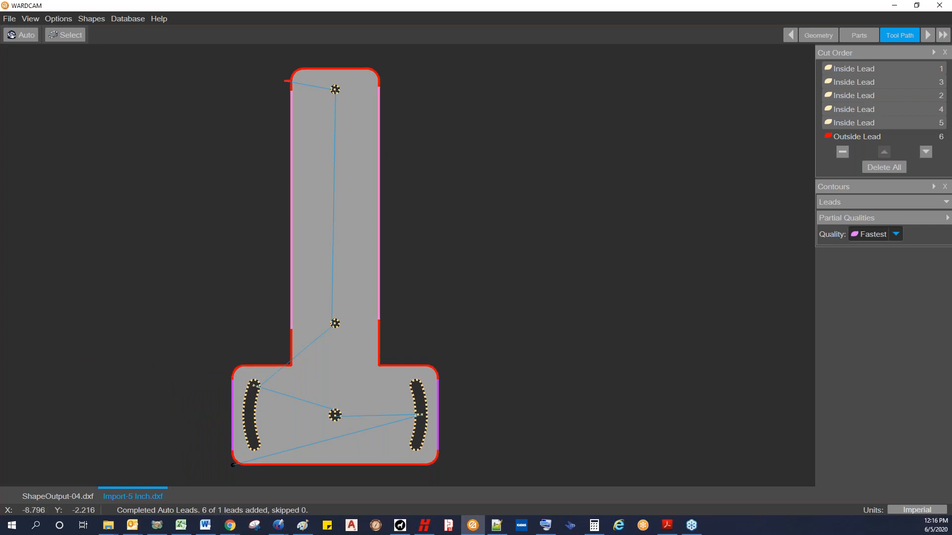
Step: Select the outside lead in the cut order and delete all the bracket's leads
key(alt+Tab)
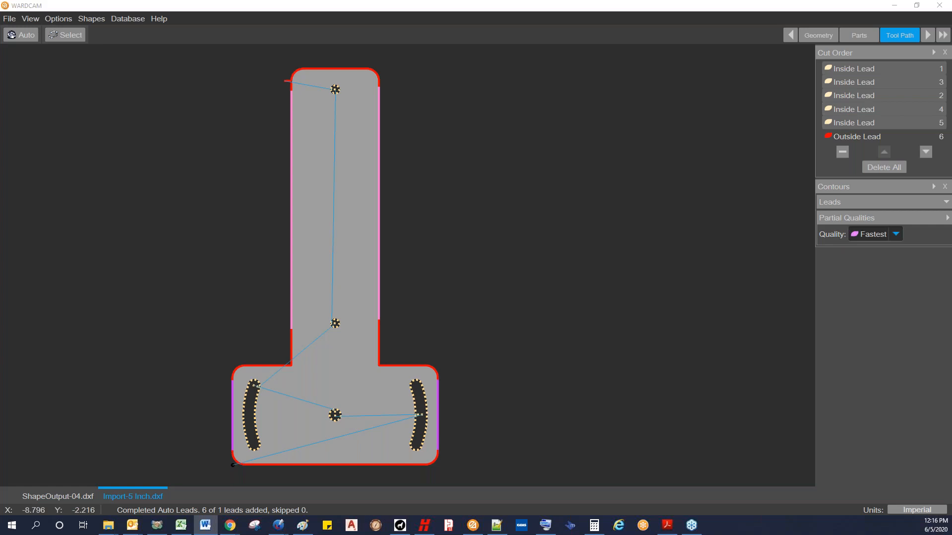
click(837, 136)
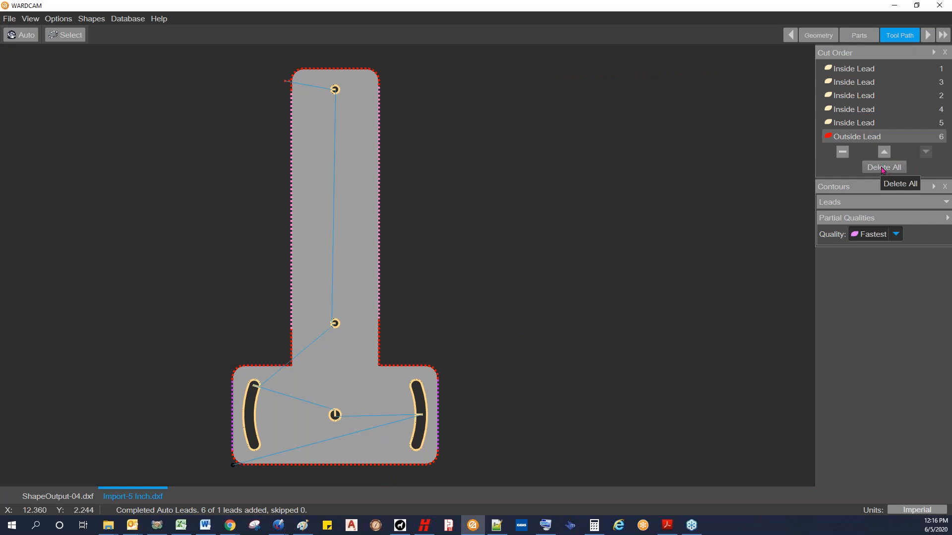
click(883, 168)
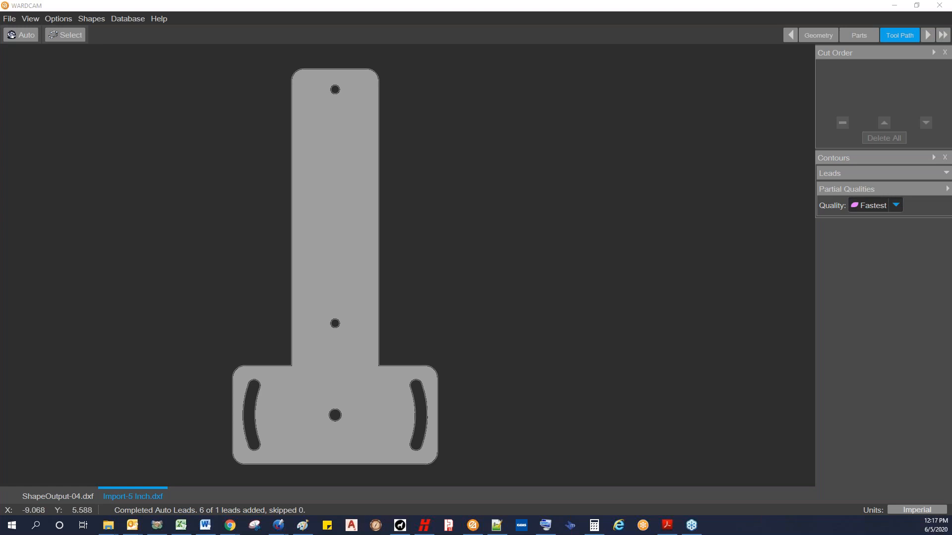
Step: Generate leads automatically for all of the bracket's inside and outside contours
click(21, 35)
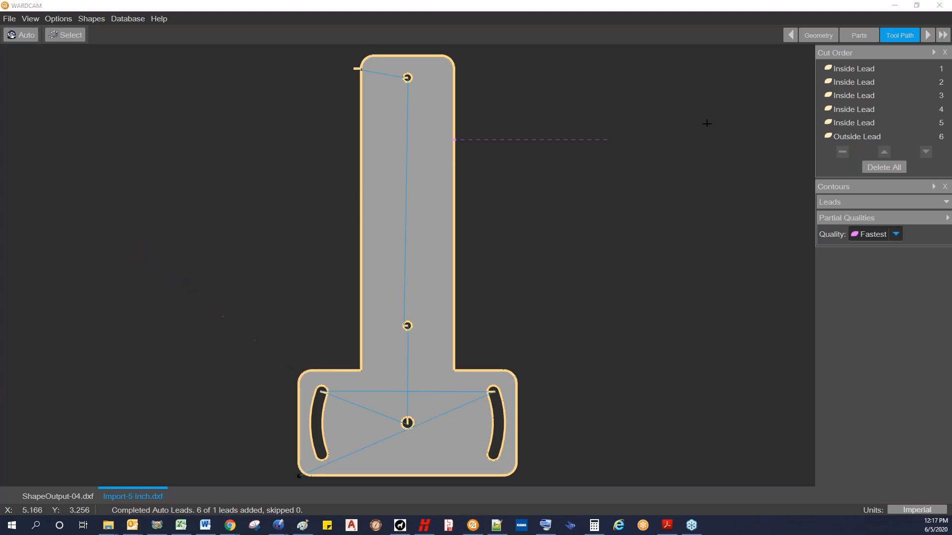
scroll(675, 213, down, 3)
middle_drag(644, 114, 542, 119)
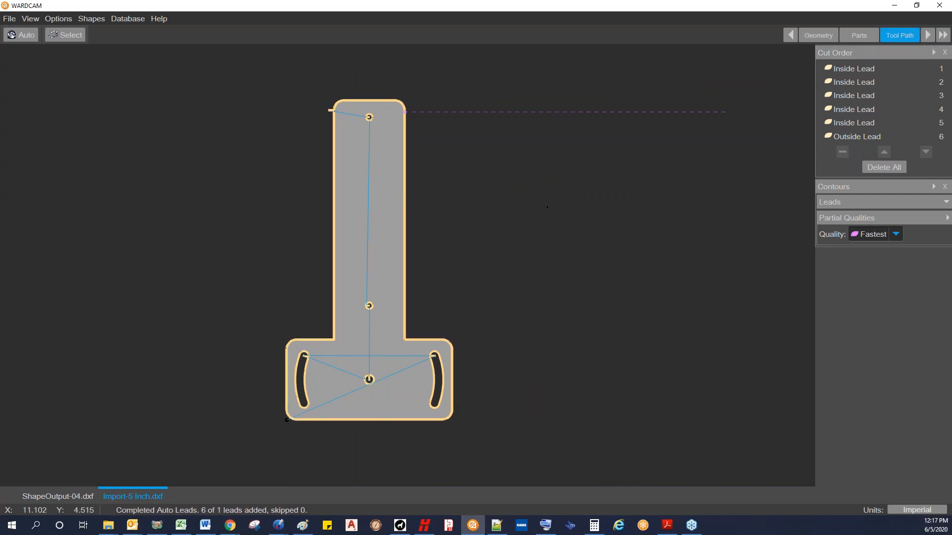
Step: Fast-forward the bracket to post output, replacing Import-5 Inch.cnc and saving the report as Import-5 Inch.html
click(943, 36)
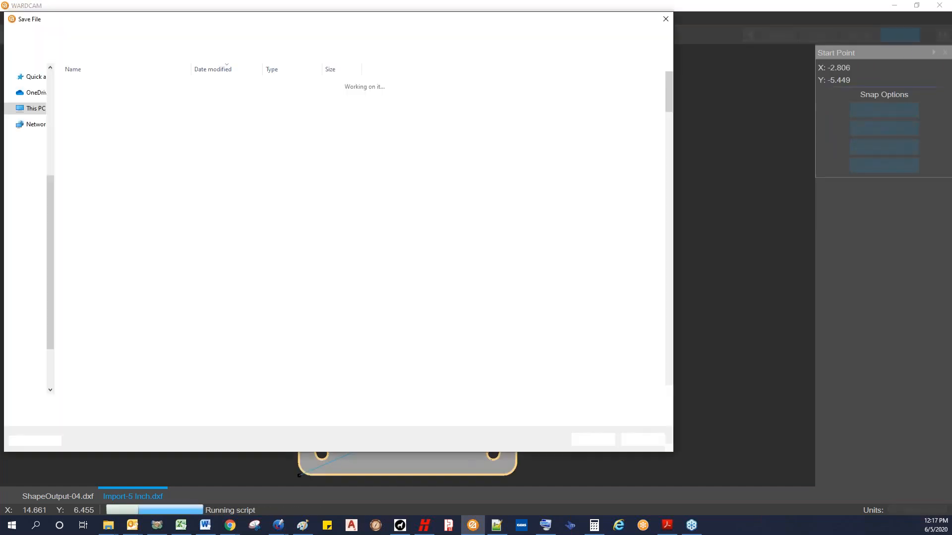
click(587, 440)
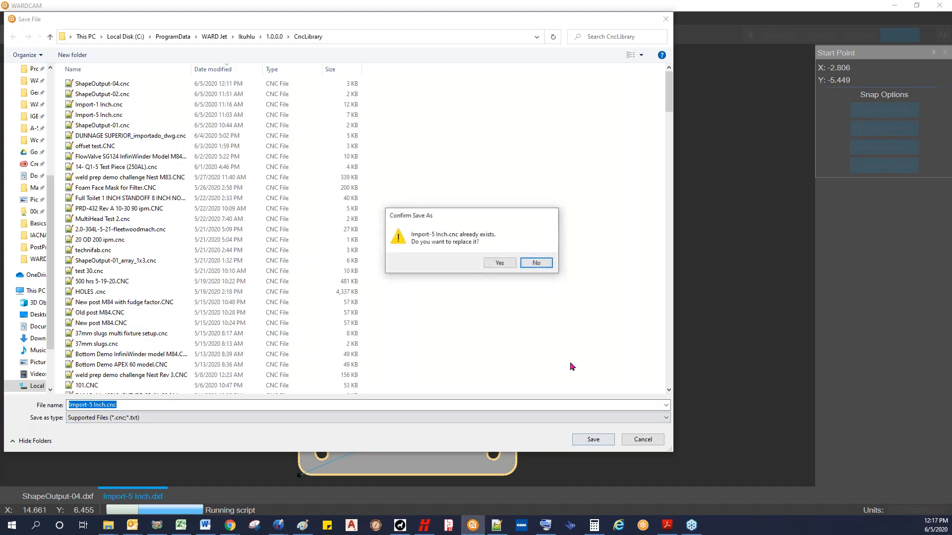
click(498, 264)
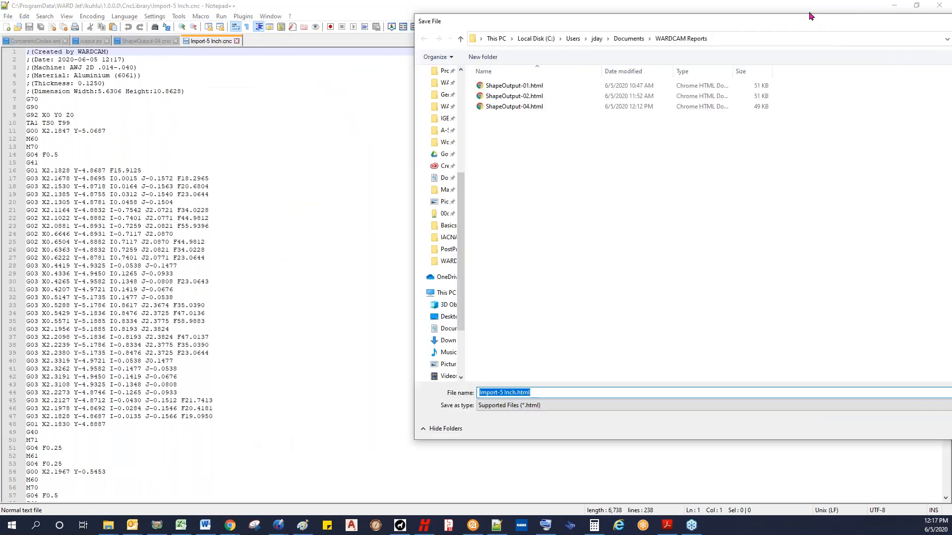
click(617, 426)
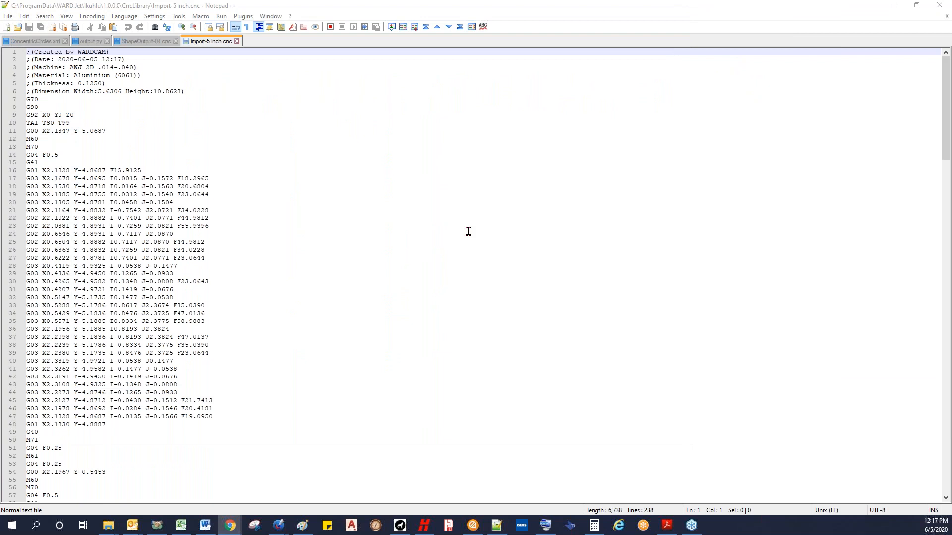
Step: Close the bracket's cutting report and minimize the Notepad++ window with the CNC code
drag(415, 110, 689, 1)
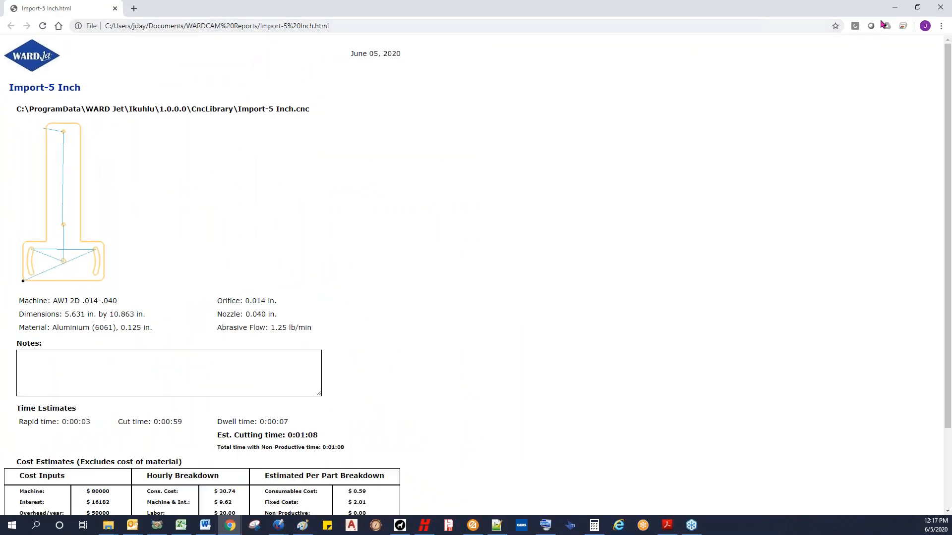
click(940, 9)
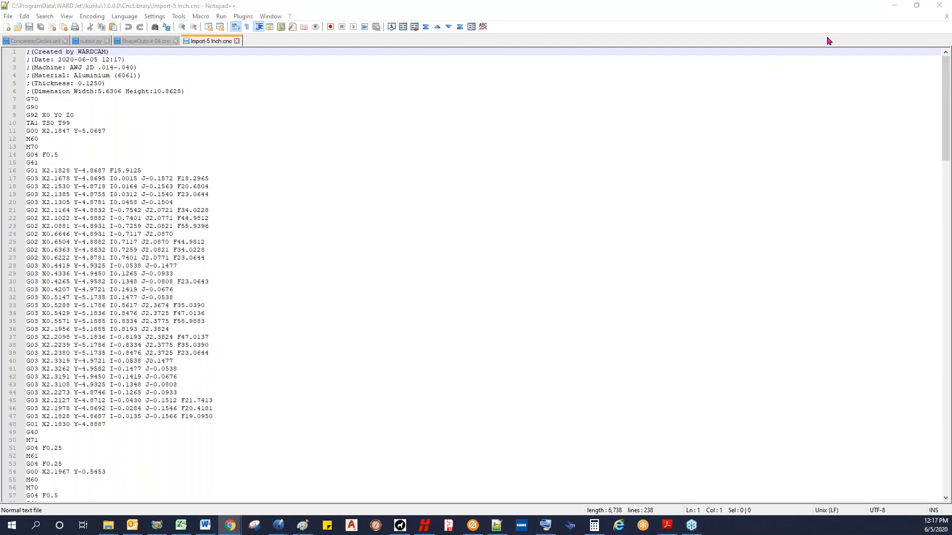
click(896, 6)
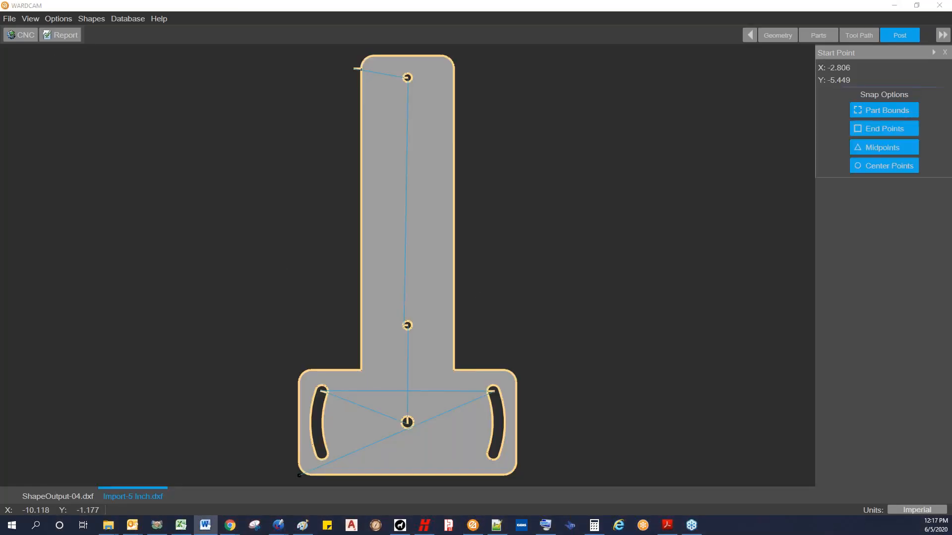
Step: Switch back and forth between the open drawings ShapeOutput-04.dxf and Import-5 Inch.dxf
scroll(709, 134, down, 1)
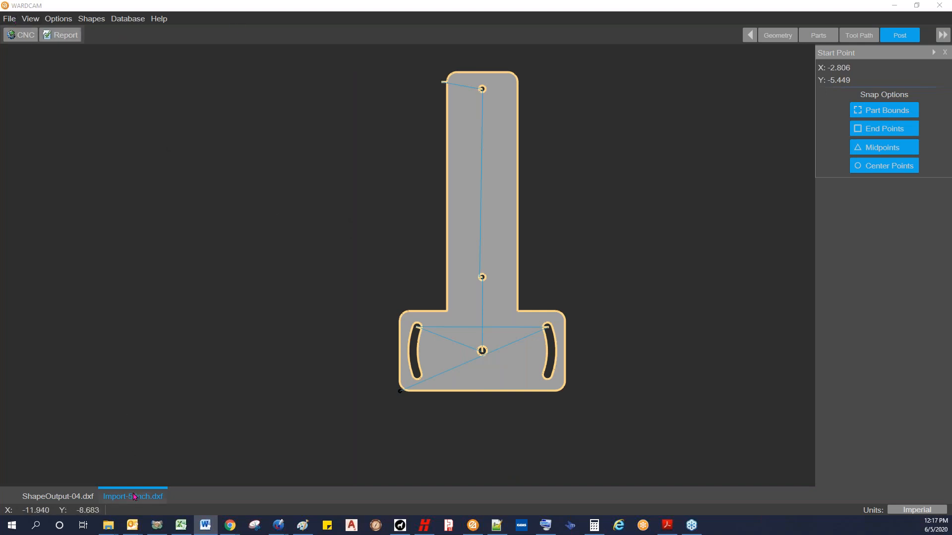
click(72, 496)
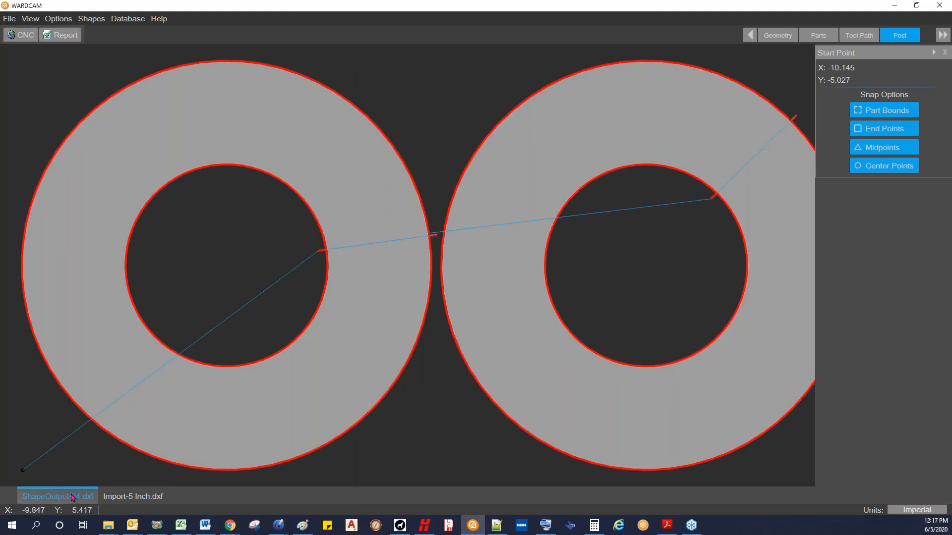
click(123, 497)
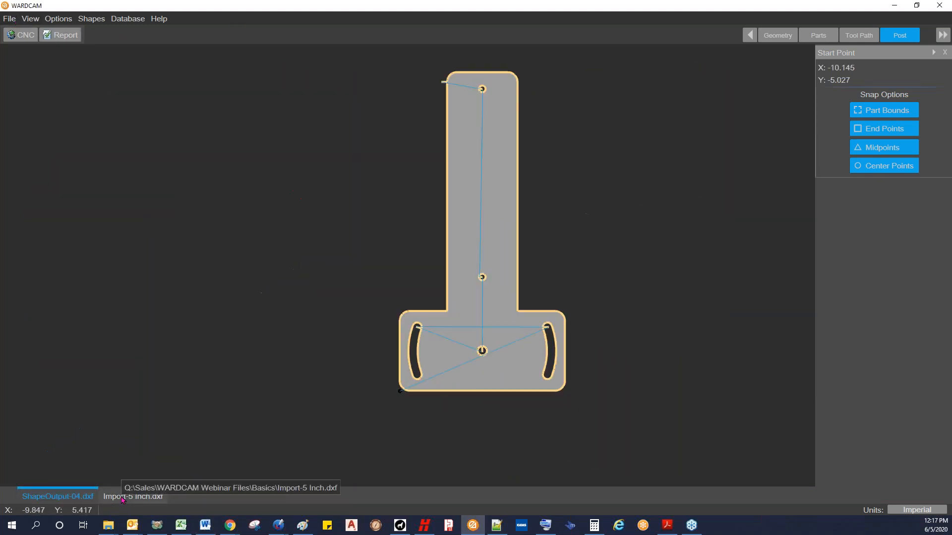
click(81, 498)
click(125, 497)
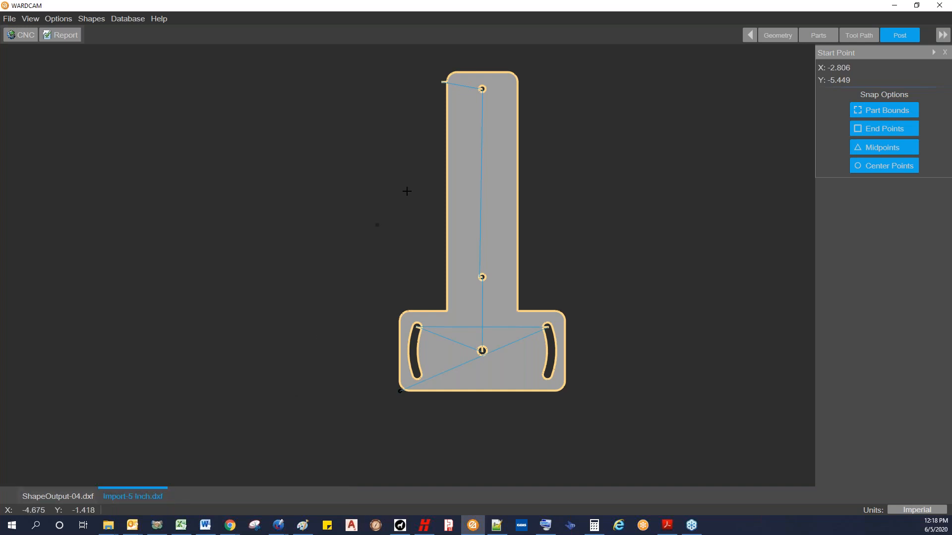
Step: Close the Import-5 Inch.dxf drawing and confirm the closing
click(9, 21)
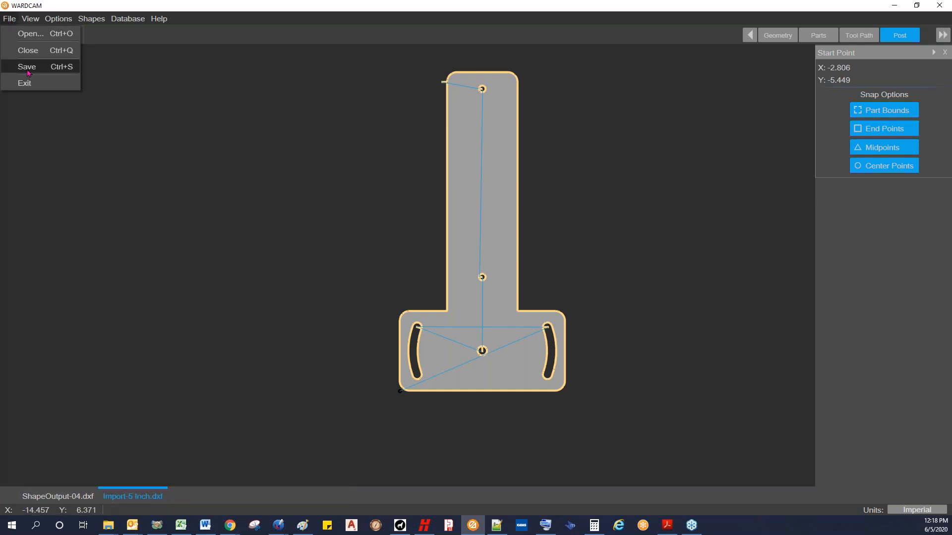
click(84, 7)
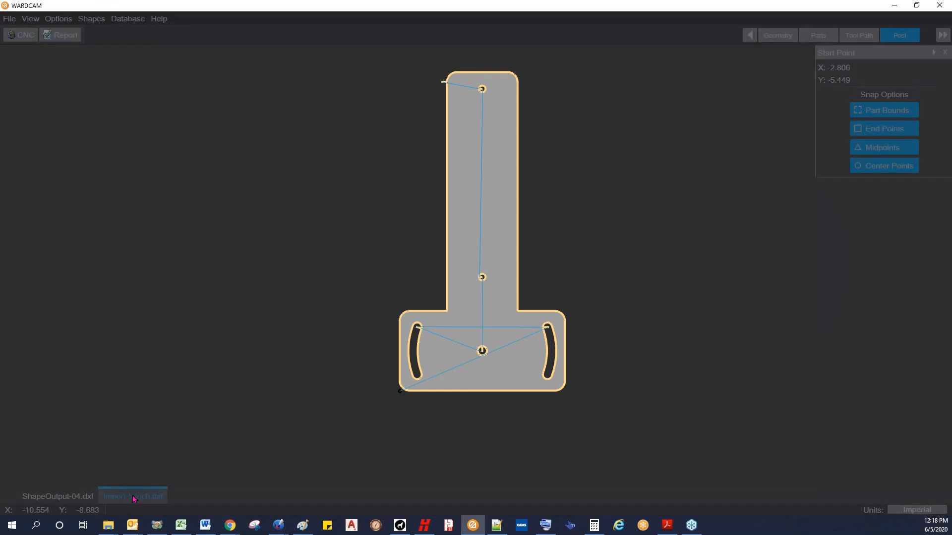
middle_click(134, 497)
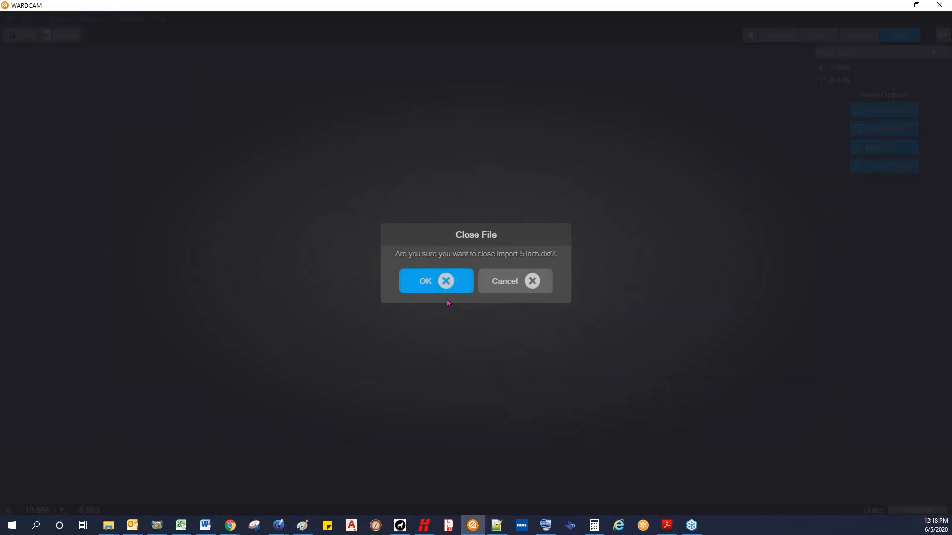
click(447, 282)
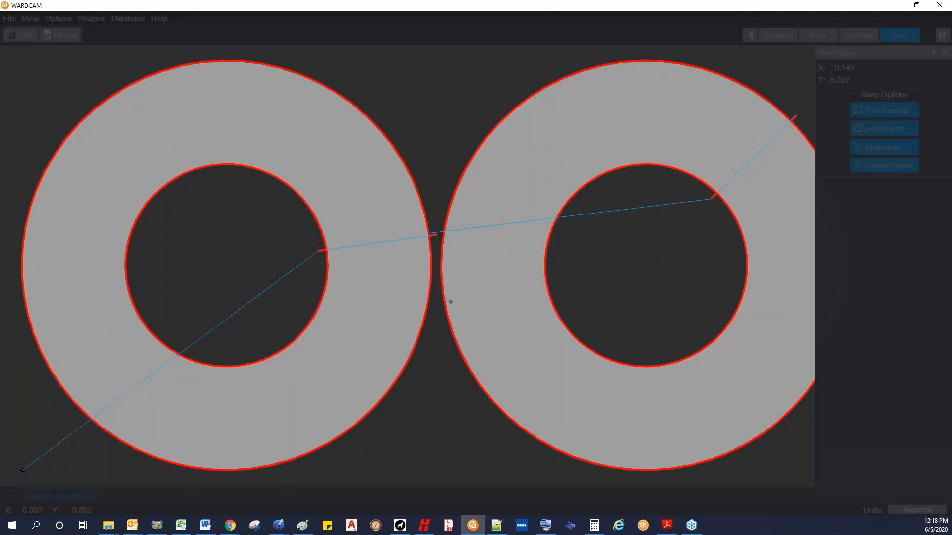
Step: Import the drawing Import-4 Inch.dxf from the Basics folder
click(8, 20)
right_click(16, 26)
click(27, 42)
click(10, 21)
click(18, 35)
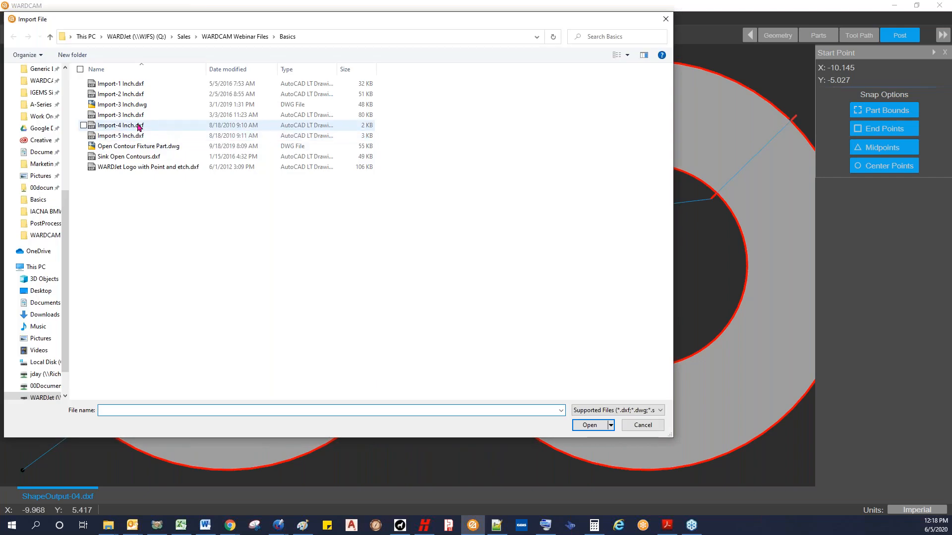
click(139, 127)
click(589, 425)
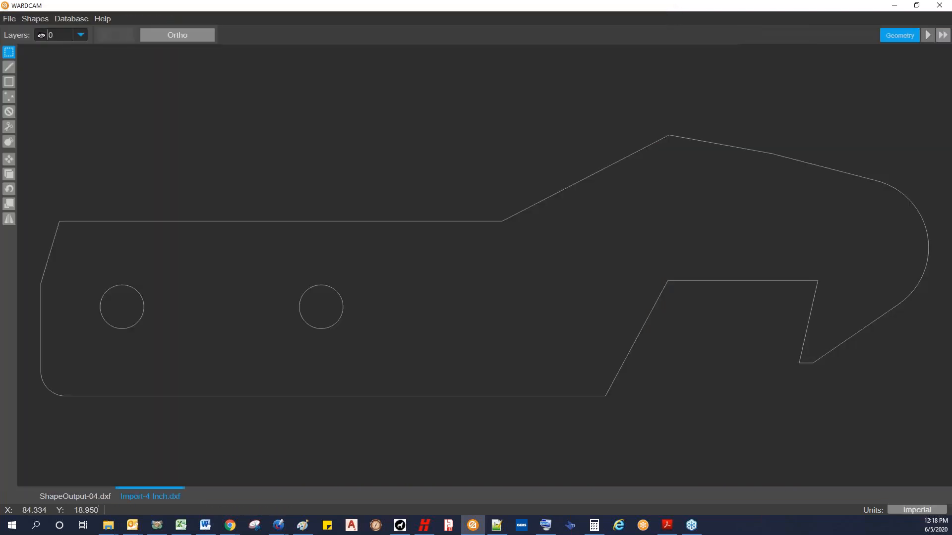
Step: Advance the imported hook-shaped part to the Parts stage and view the available machines
click(927, 35)
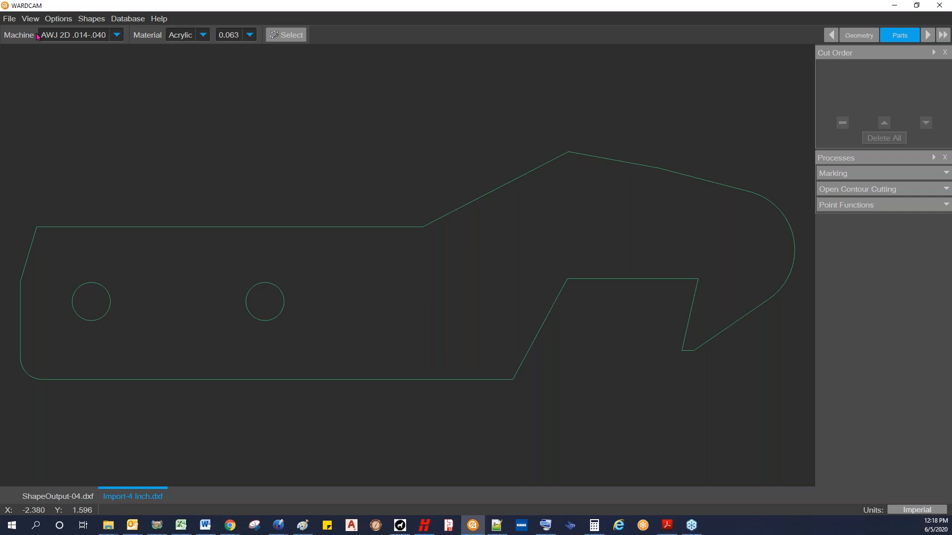
click(118, 38)
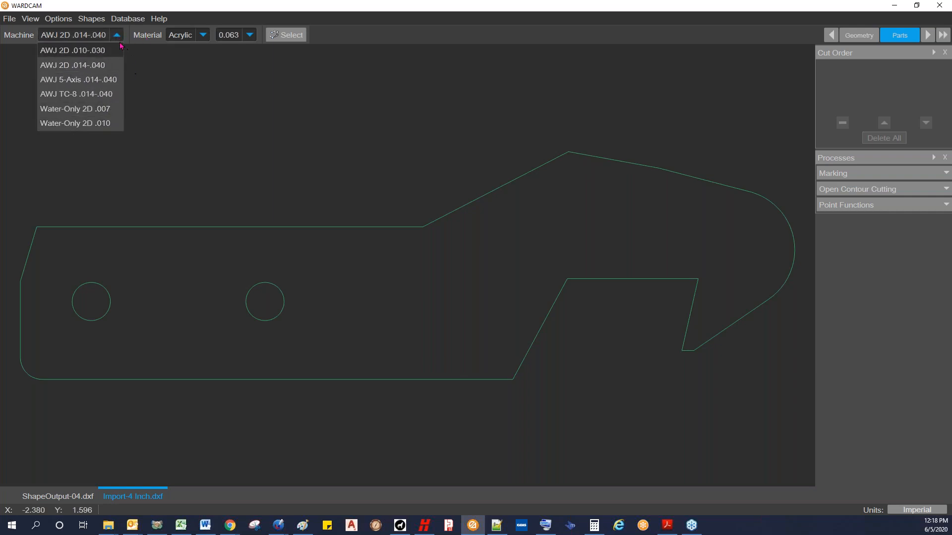
click(118, 37)
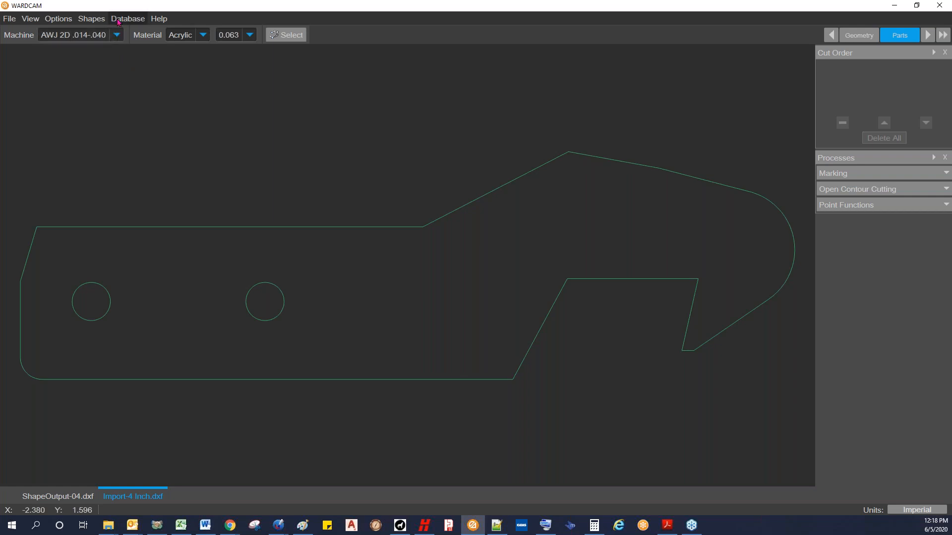
Step: Open the Machine Database and add a new machine based on AWJ 2D .010-.030
click(118, 22)
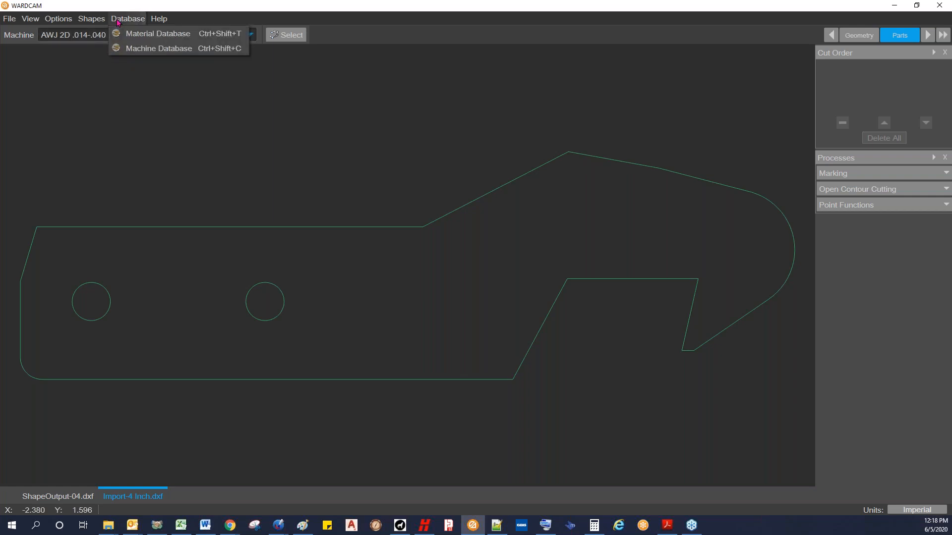
click(143, 49)
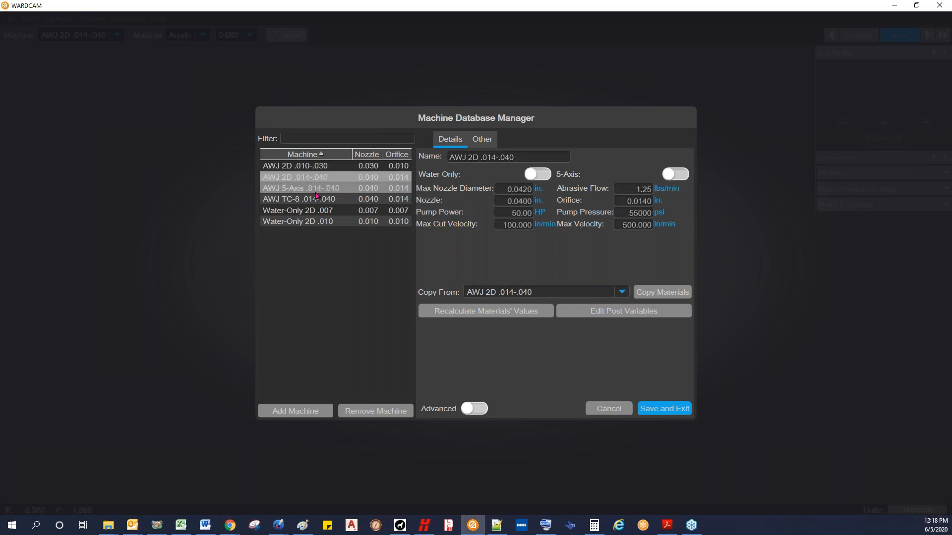
click(317, 169)
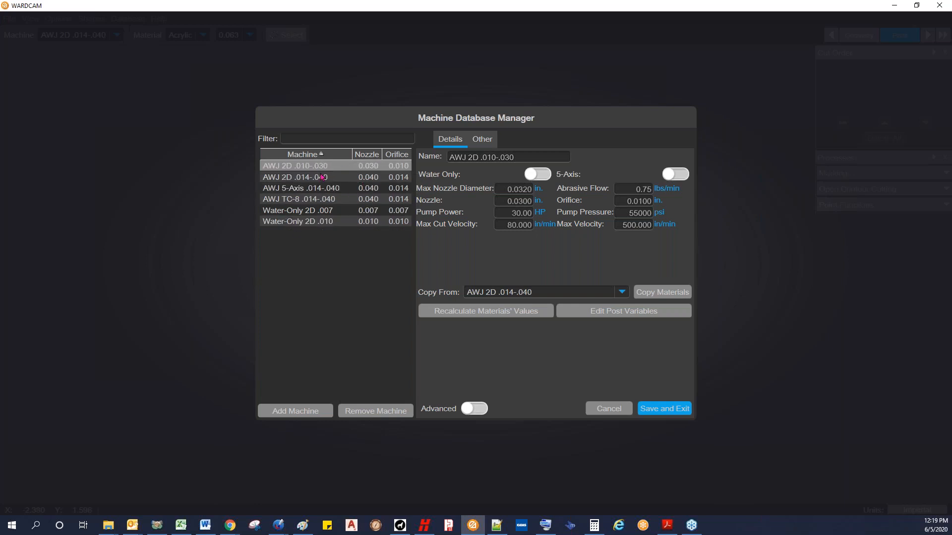
click(299, 411)
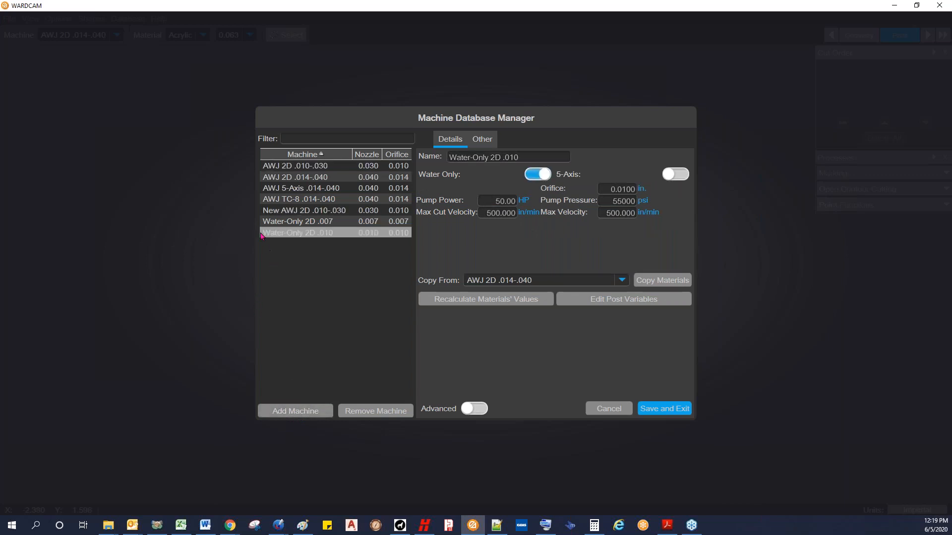
Step: Rename the newly added machine as AWJ 2D .012-.030
click(295, 212)
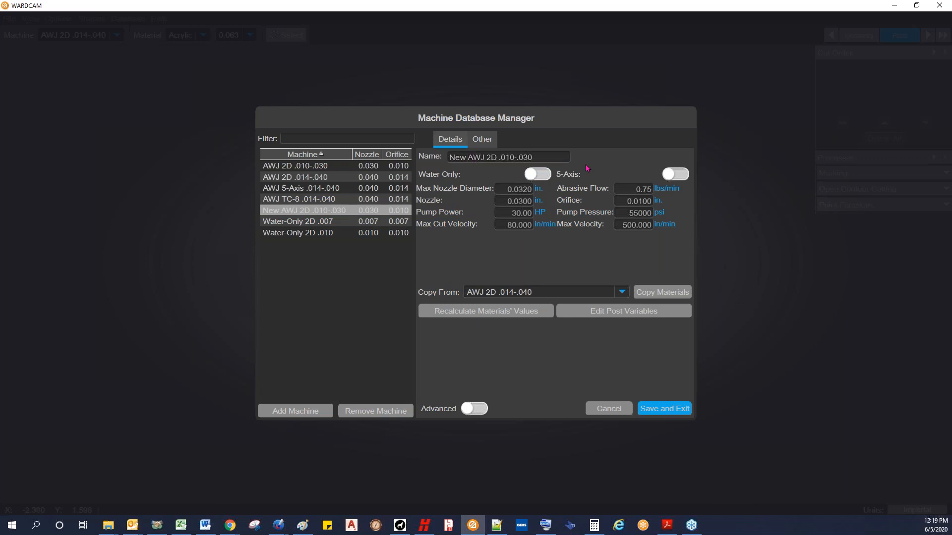
key(BackSpace)
key(BackSpace)
key(BackSpace)
key(BackSpace)
click(495, 158)
click(505, 188)
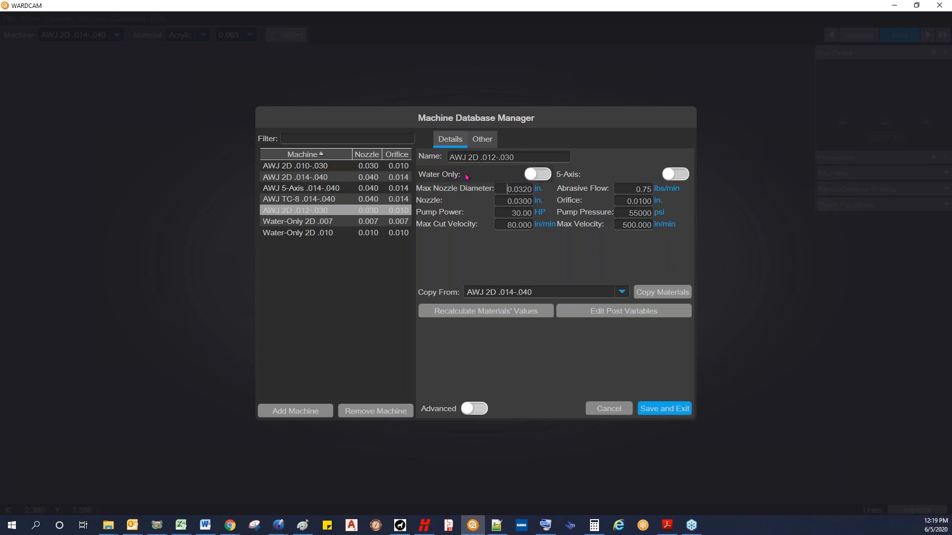
Step: Toggle the new machine's Water Only and 5-Axis options on and back off, and point out its nozzle diameter values
click(543, 178)
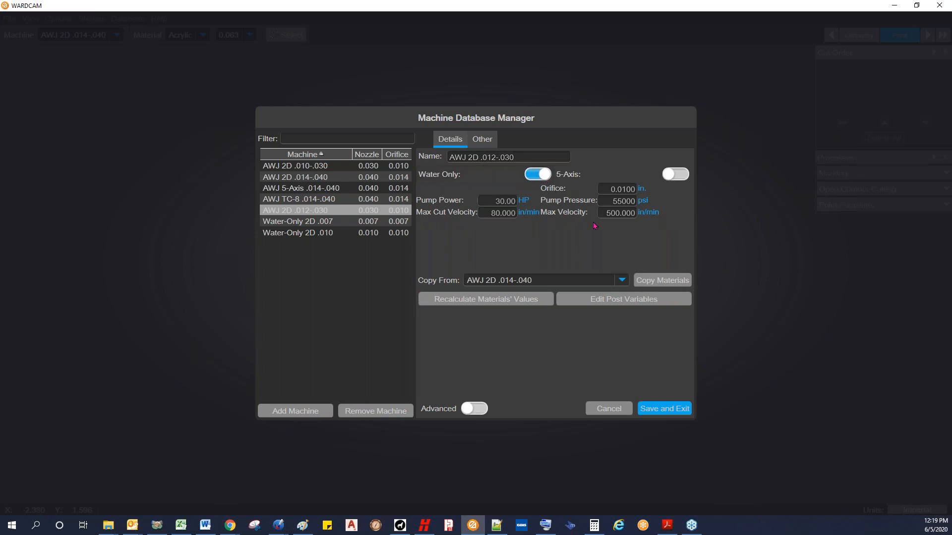
click(536, 175)
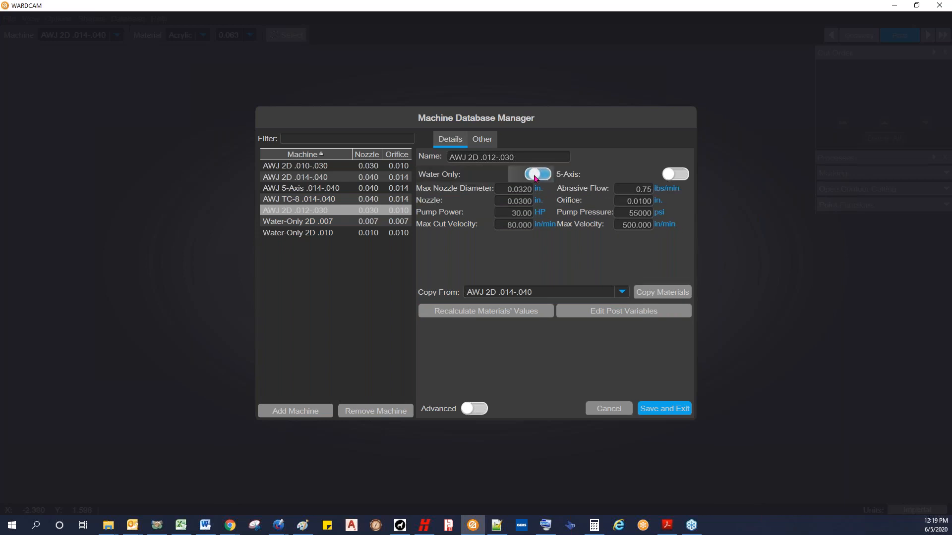
click(678, 177)
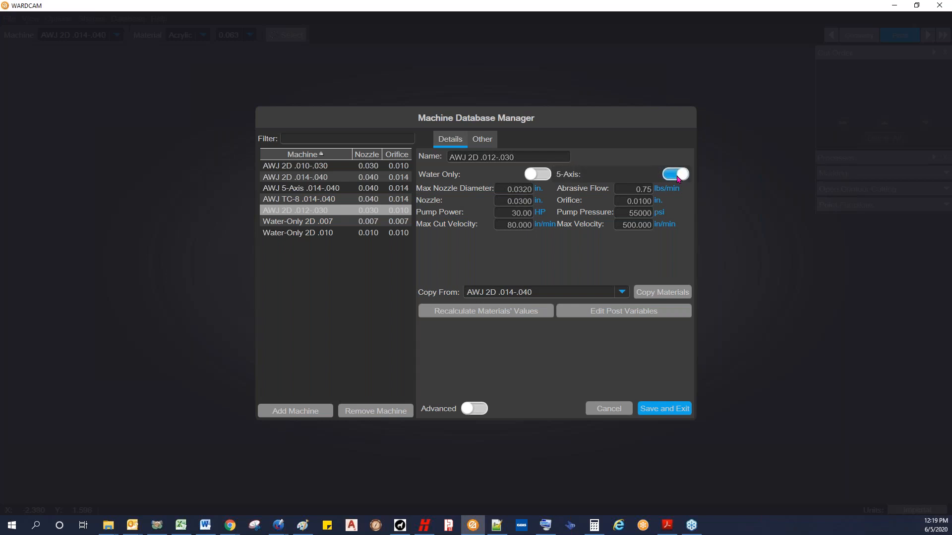
click(677, 176)
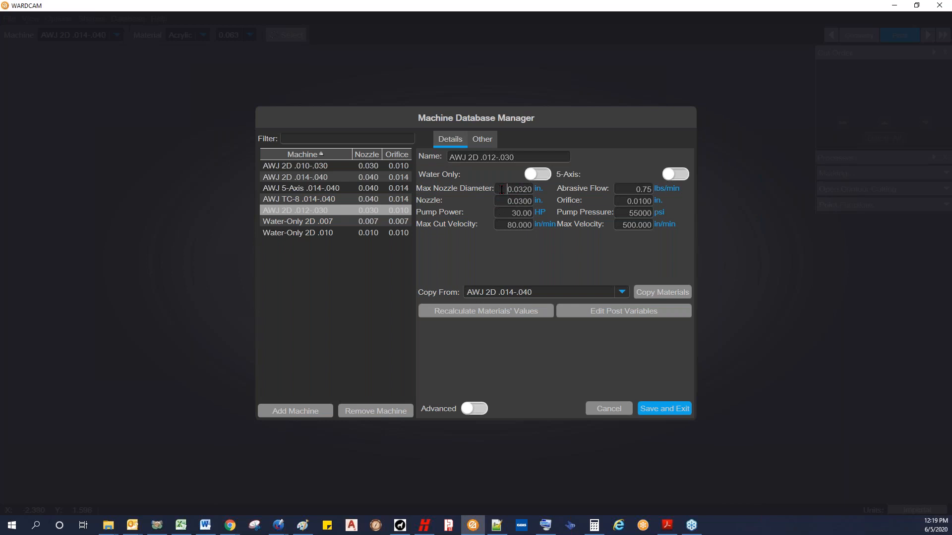
drag(508, 189, 535, 195)
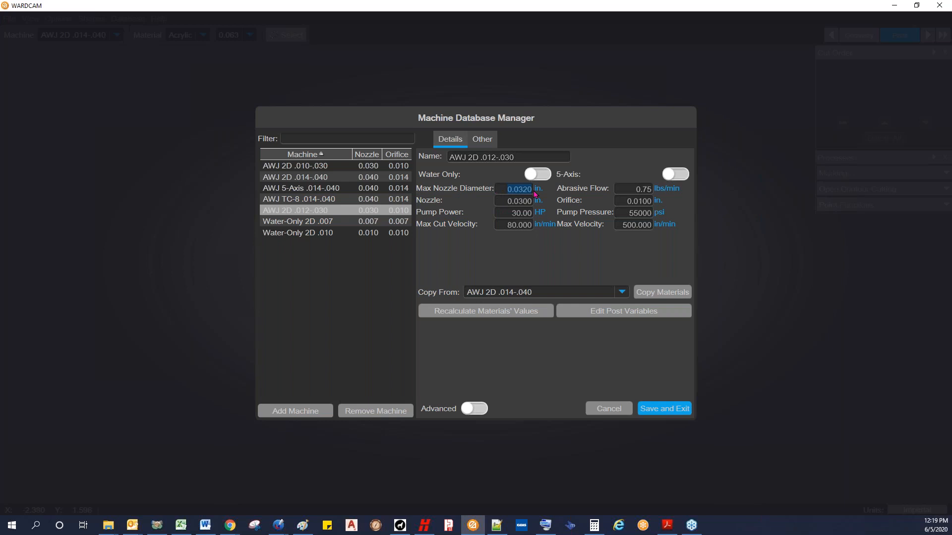
click(502, 201)
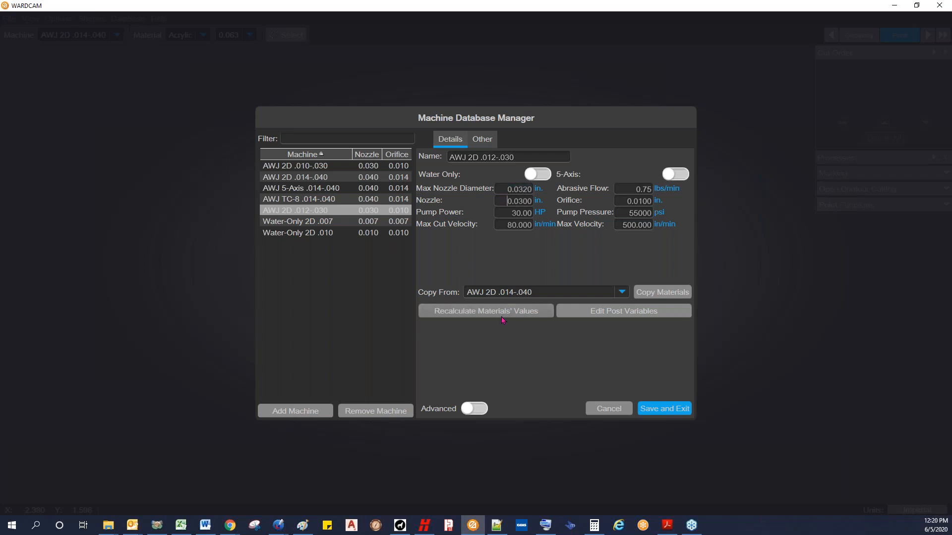
Step: Switch to Paint with a blank canvas and maximize its window
click(302, 525)
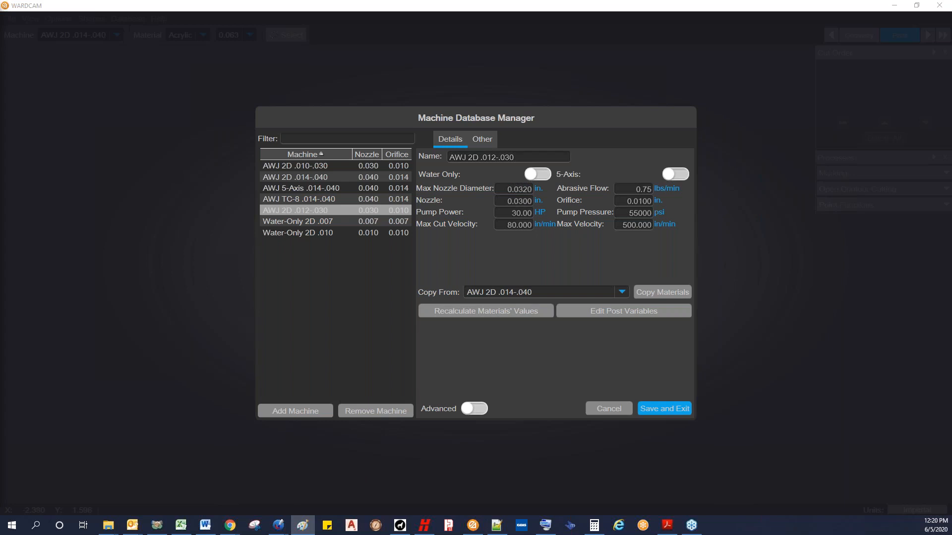
drag(0, 38, 402, 36)
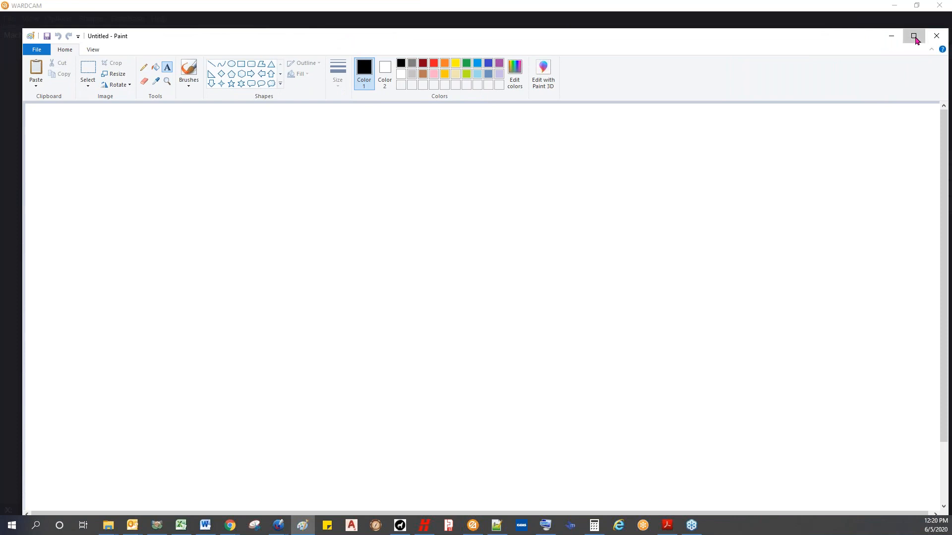
click(914, 37)
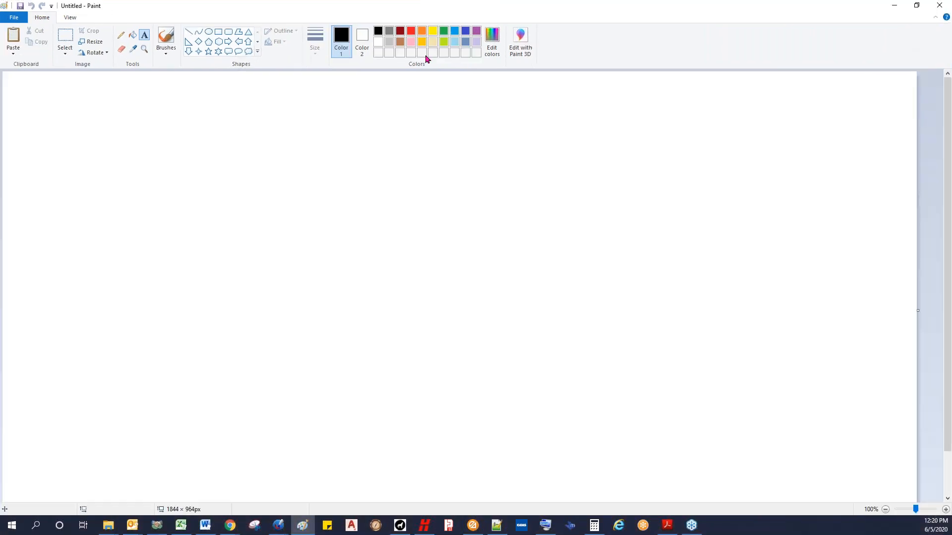
Step: Brush a black rectangular block outline with a V-shaped notch in its right side, and write 1" beside its left side
click(162, 41)
mouse_move(182, 424)
mouse_down()
mouse_move(186, 111)
mouse_move(600, 113)
mouse_move(610, 213)
mouse_move(336, 274)
mouse_move(604, 300)
mouse_move(598, 394)
mouse_move(483, 421)
mouse_move(170, 421)
mouse_up()
drag(80, 242, 92, 276)
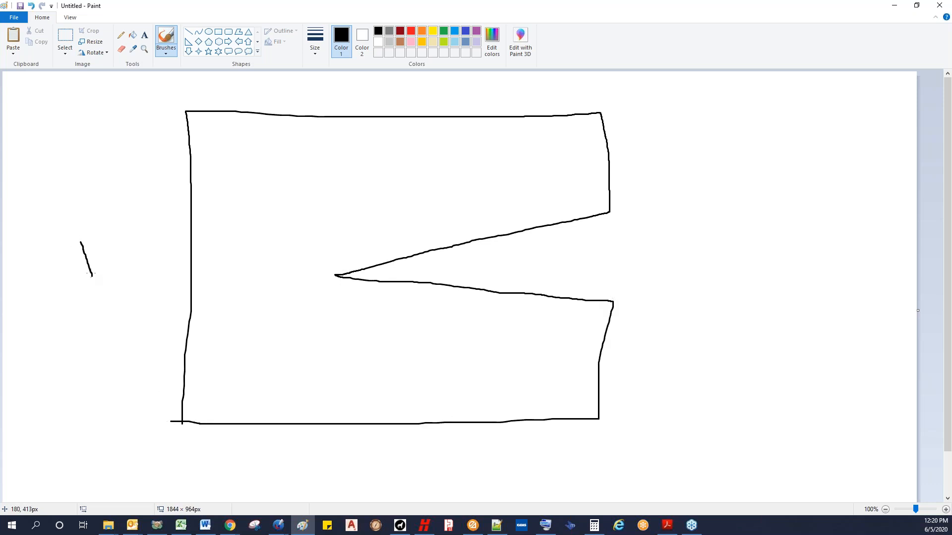
drag(89, 221, 100, 231)
Step: Draw an oval of about 41 × 42 px touching both sides of the notch, and pencil two path lines from its center out along the notch
click(209, 33)
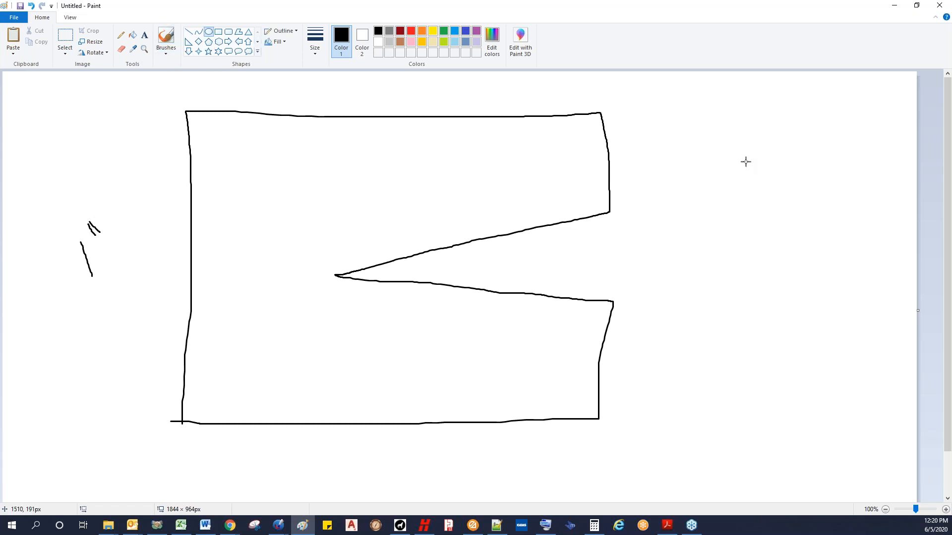
drag(730, 153, 748, 170)
mouse_move(752, 172)
mouse_down()
mouse_move(727, 168)
mouse_move(691, 206)
mouse_move(648, 223)
mouse_move(346, 276)
mouse_move(426, 268)
mouse_move(404, 270)
mouse_up()
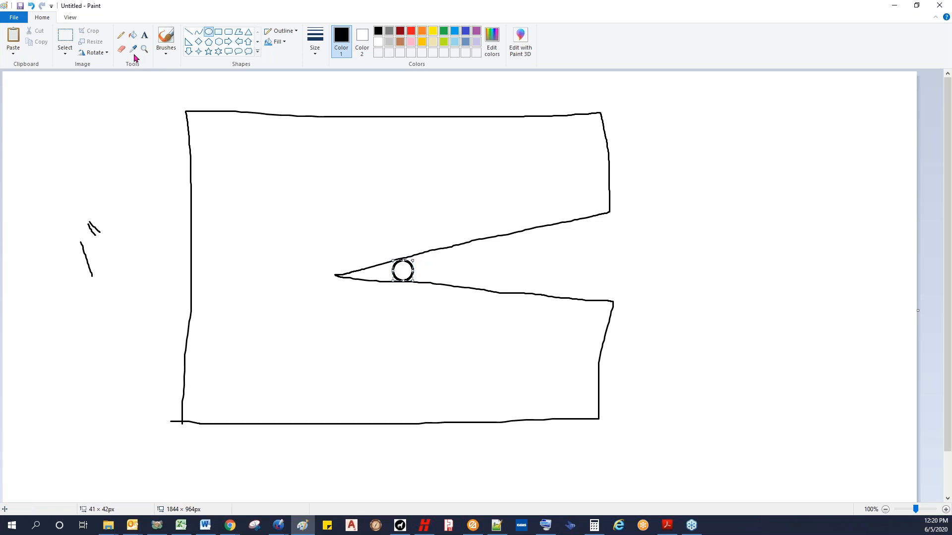
click(119, 39)
mouse_move(545, 239)
mouse_down()
mouse_move(420, 257)
mouse_move(402, 272)
mouse_move(595, 286)
mouse_up()
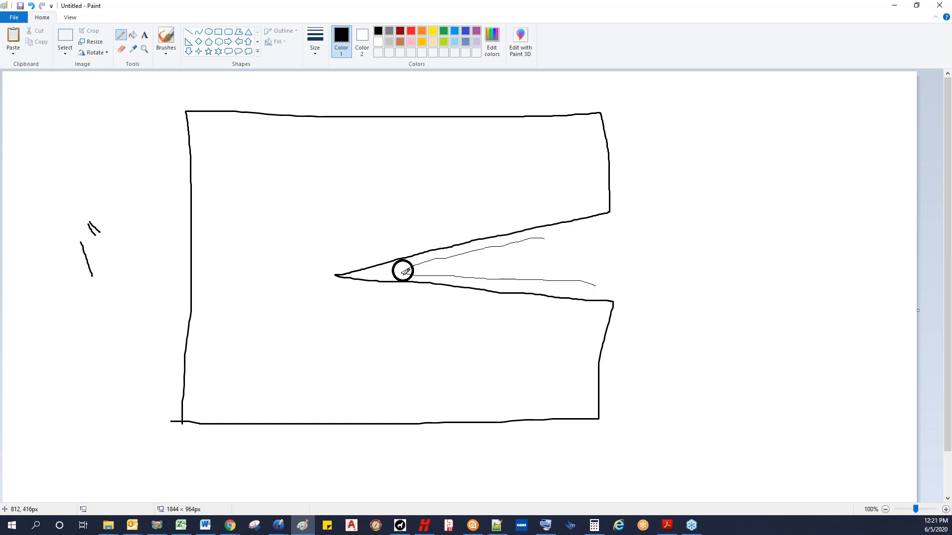
Step: Switch back to WARDCAM and set the new machine's pump power to 50 HP and max cut velocity to 120 in/min
click(472, 524)
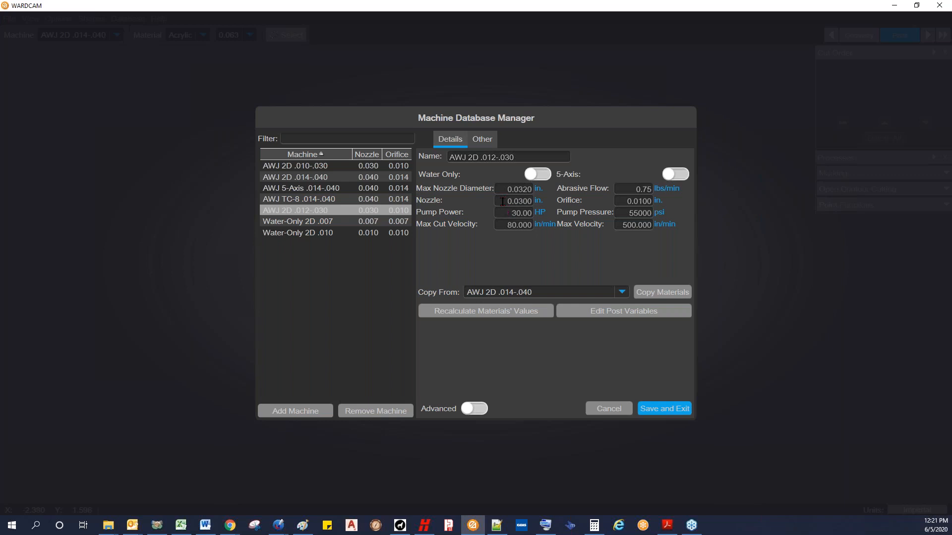
drag(509, 212, 541, 217)
text(50)
drag(506, 224, 549, 232)
text(120)
click(623, 213)
click(511, 215)
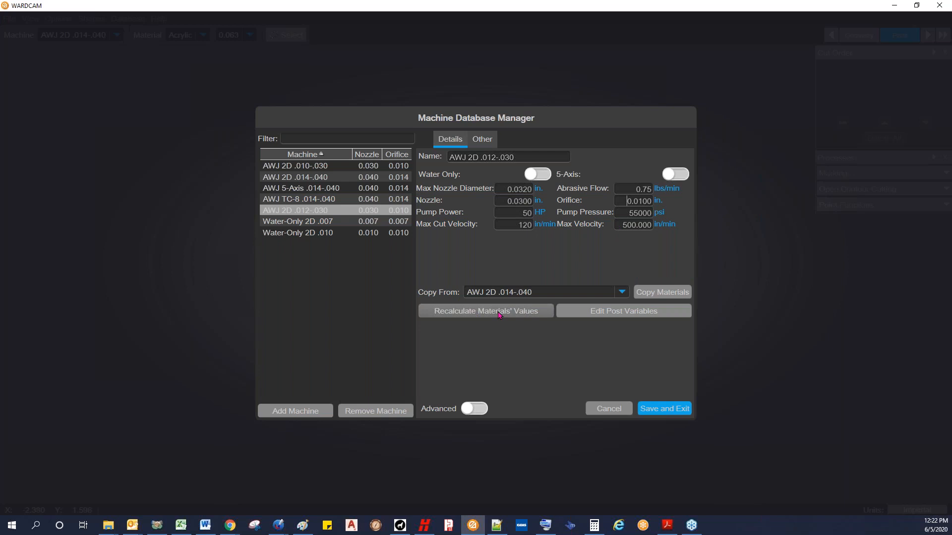
Step: Copy the materials from AWJ 2D .010-.030 to the new machine and recalculate their values
click(622, 293)
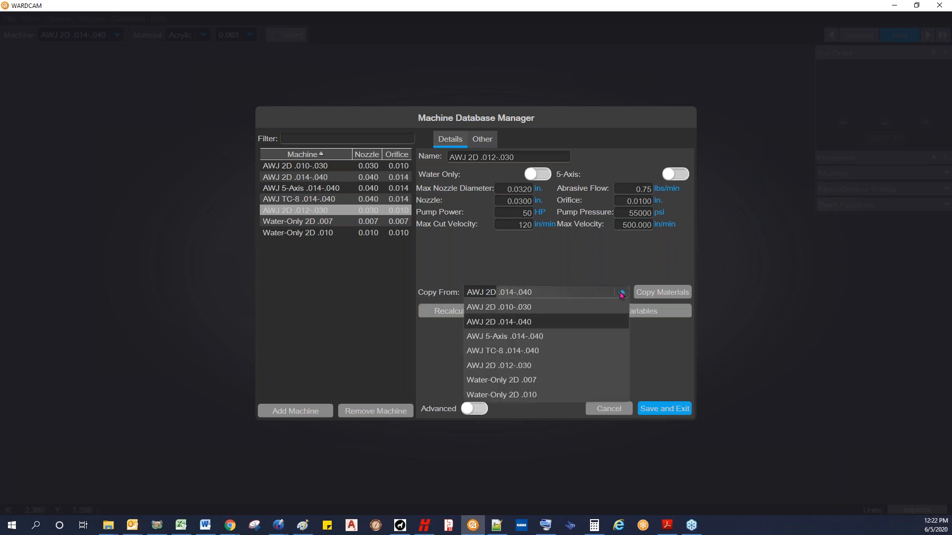
click(511, 309)
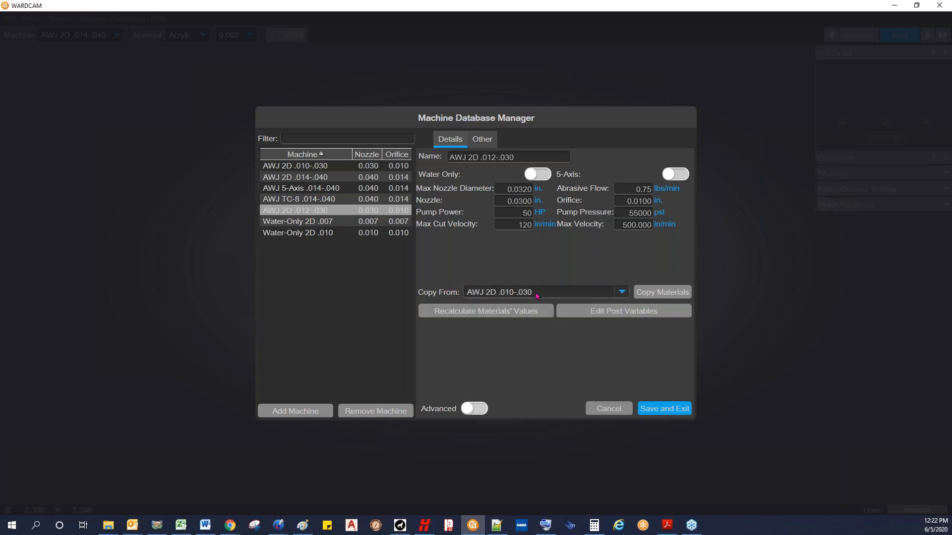
click(664, 293)
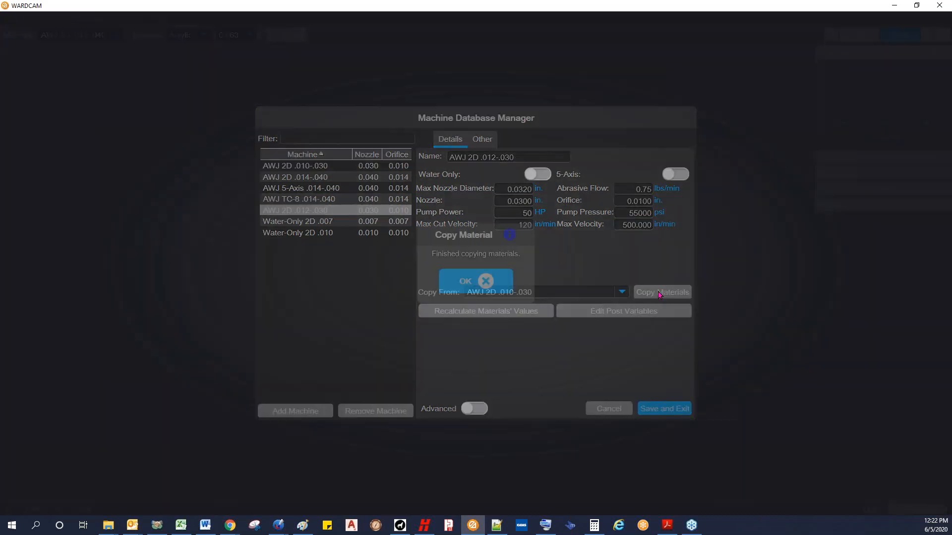
click(480, 281)
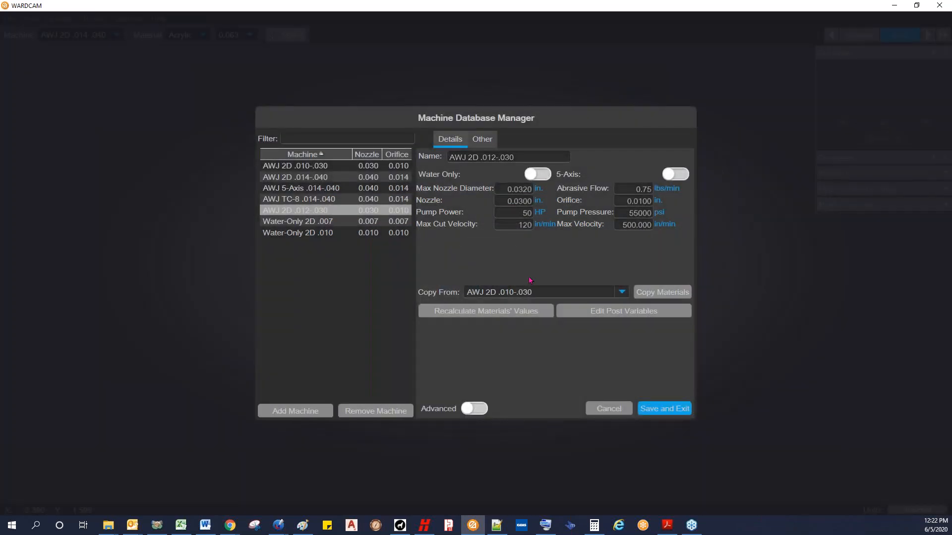
click(517, 311)
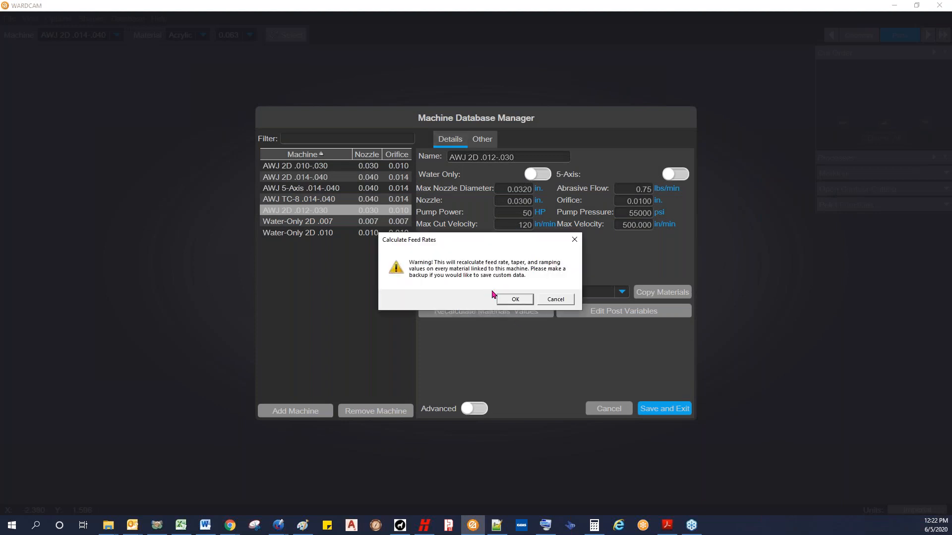
click(520, 300)
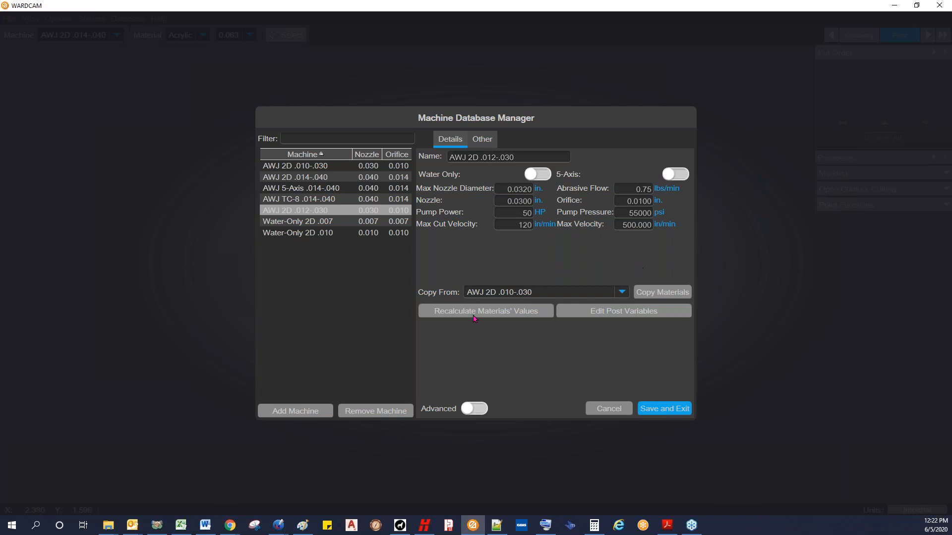
Step: Show the machine's advanced settings, and examine the output.py post script and its ProgramEnd function in Notepad++
click(477, 411)
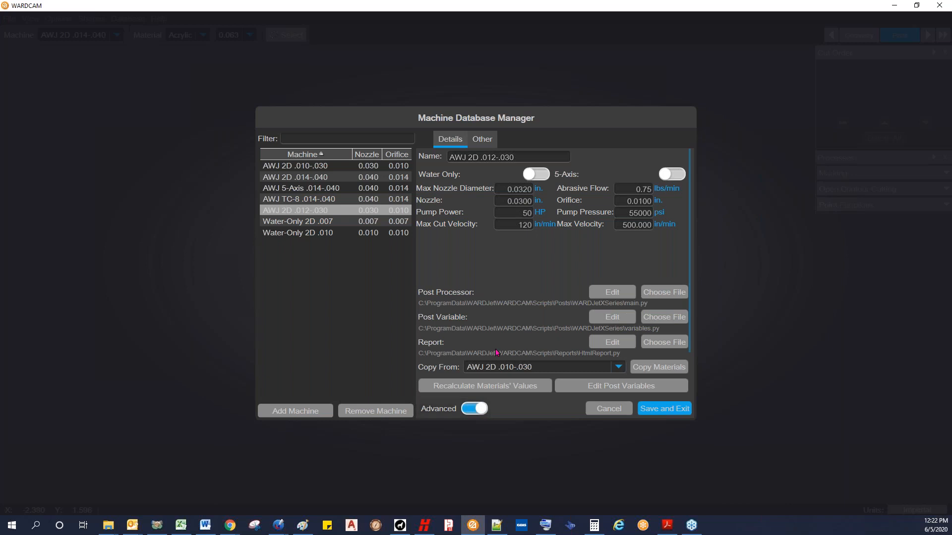
drag(689, 253, 689, 283)
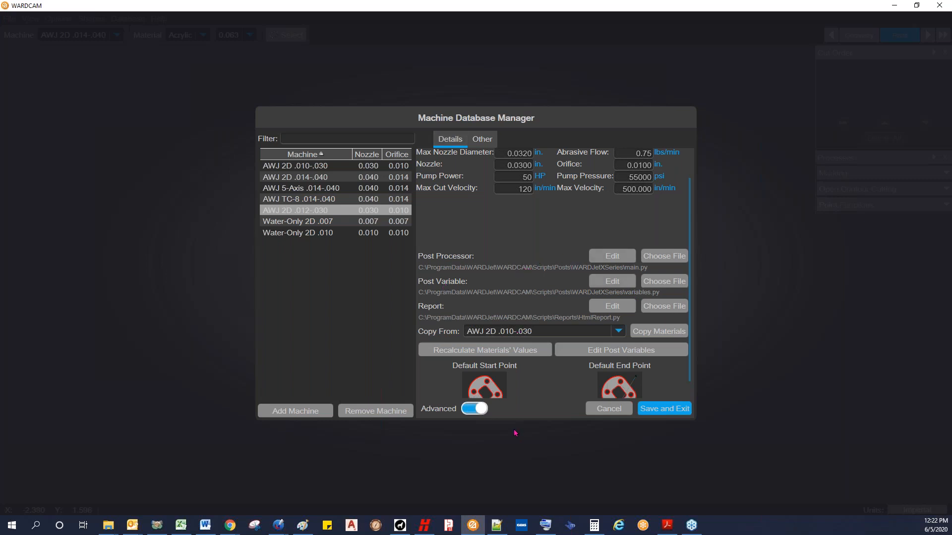
click(496, 529)
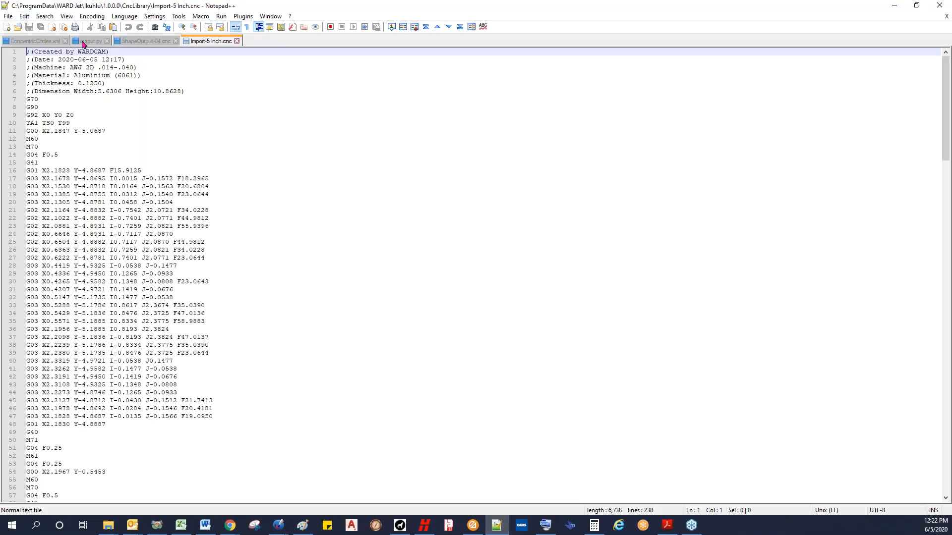
click(89, 41)
scroll(203, 184, down, 10)
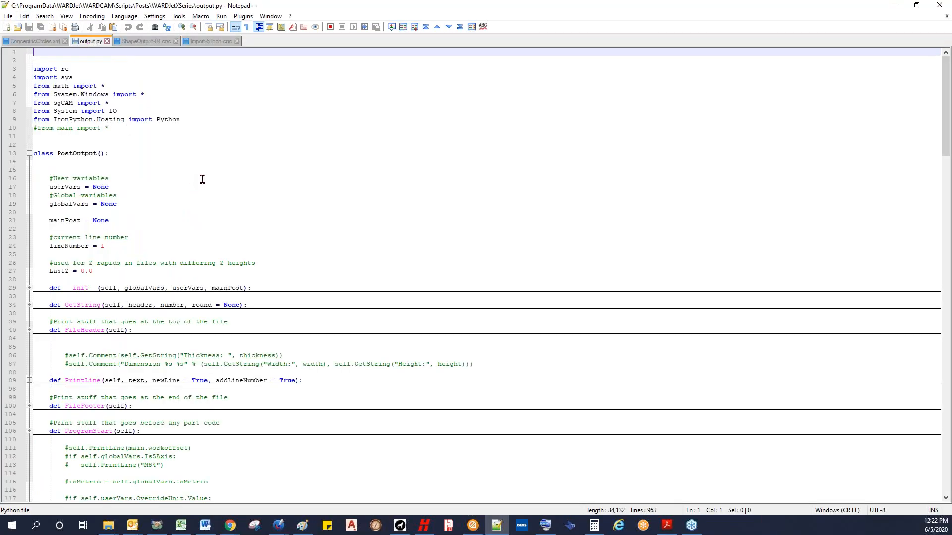
scroll(203, 177, down, 5)
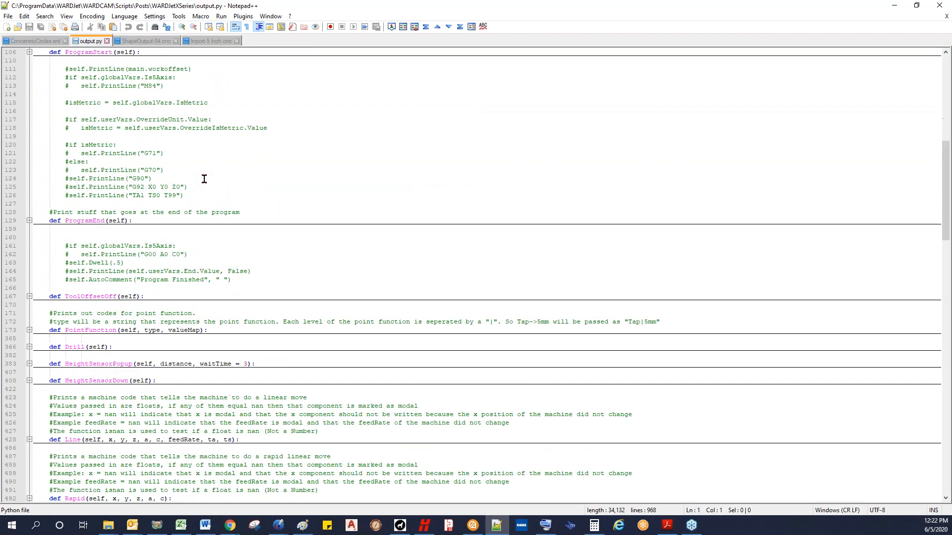
click(28, 221)
click(29, 221)
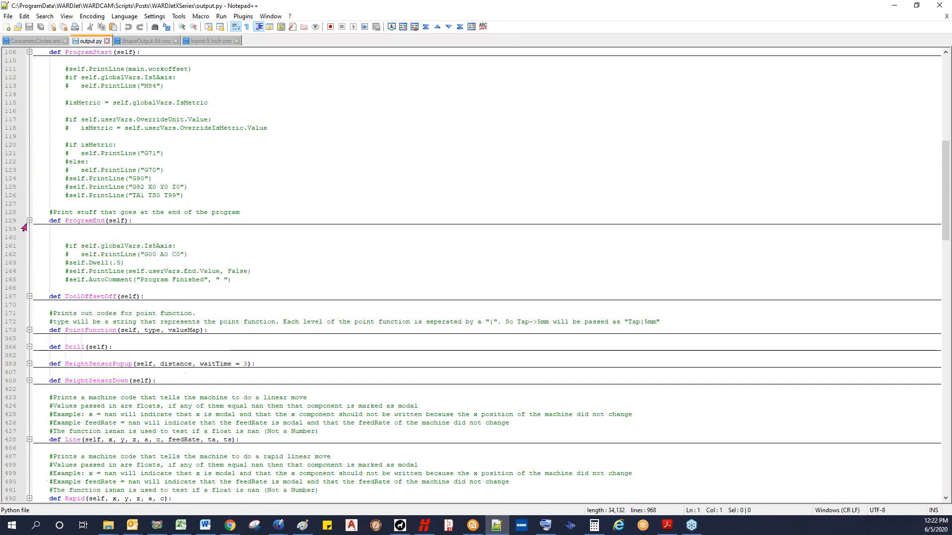
click(895, 7)
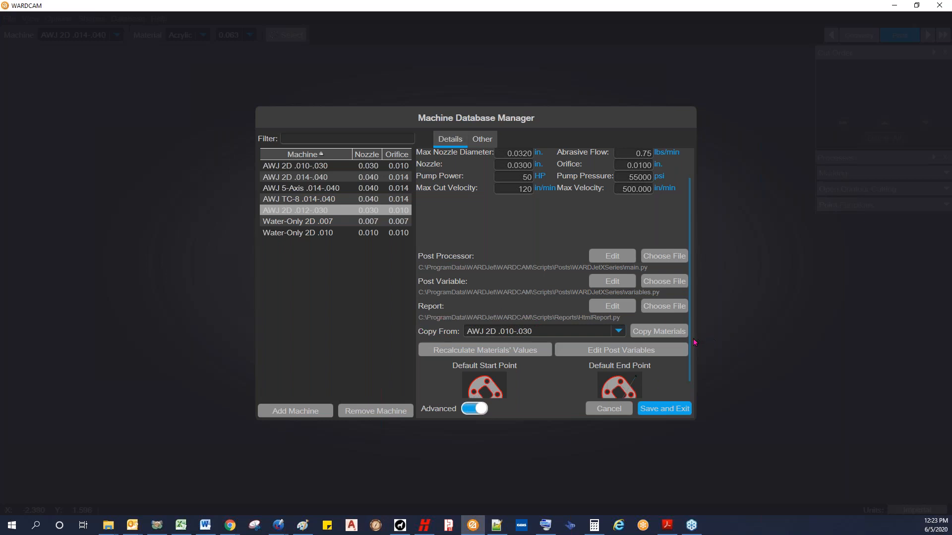
Step: Save the machine database changes and make AWJ 2D .012-.030 the active machine
scroll(690, 378, down, 1)
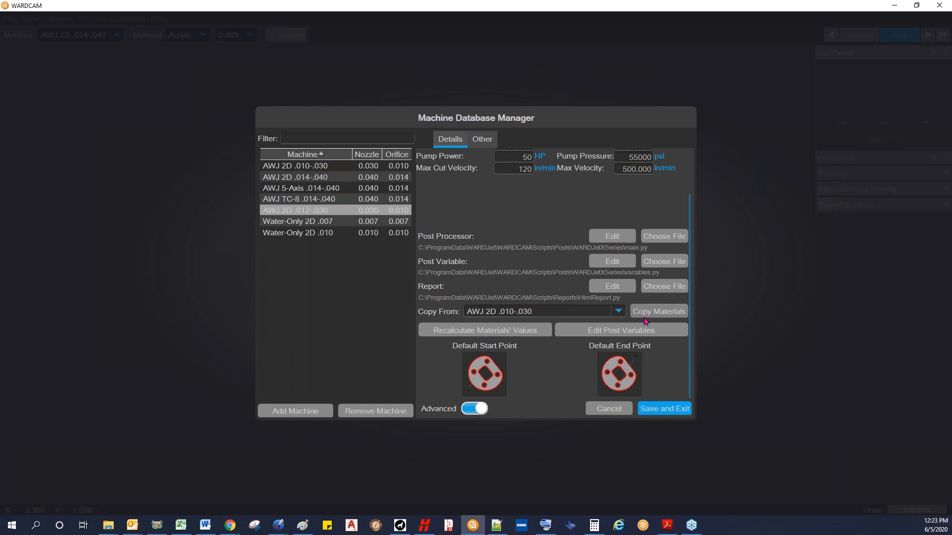
click(665, 410)
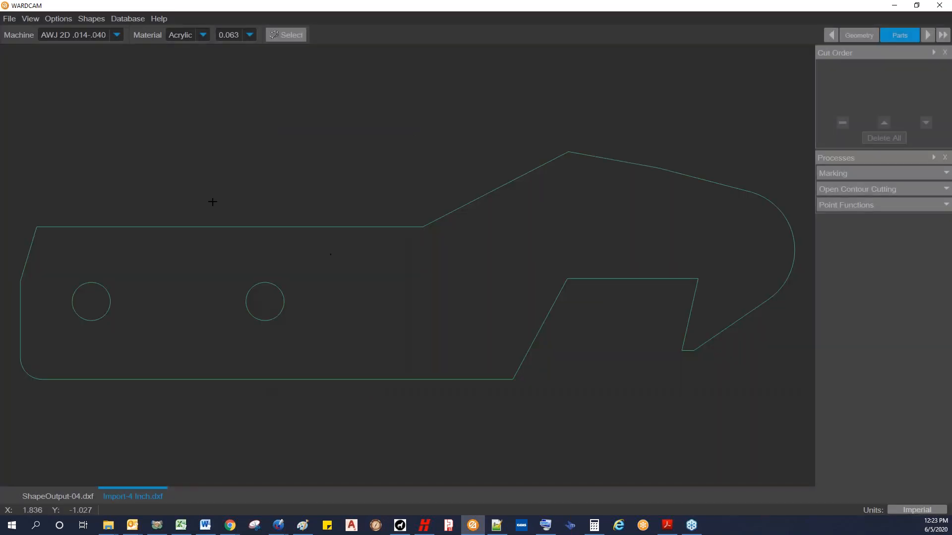
click(117, 34)
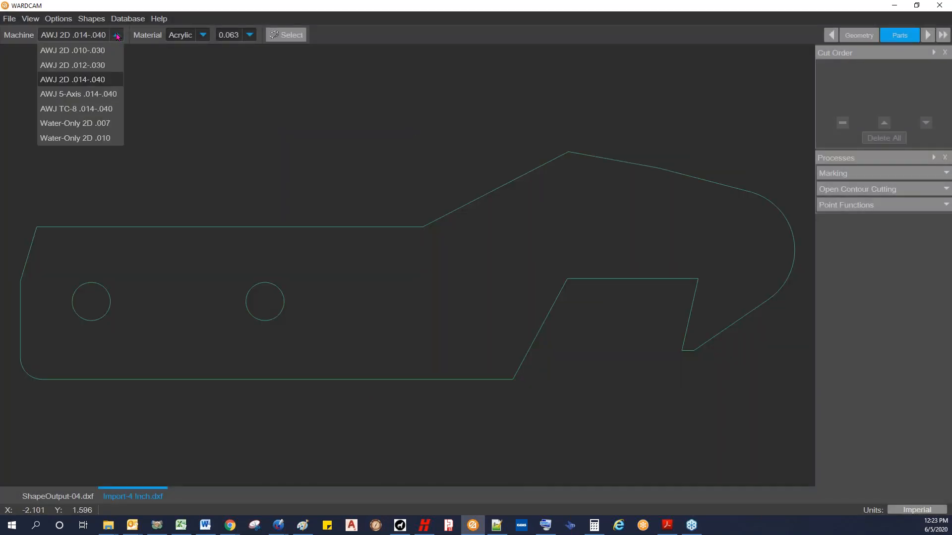
click(85, 66)
Step: Review the materials available for the active machine
click(204, 35)
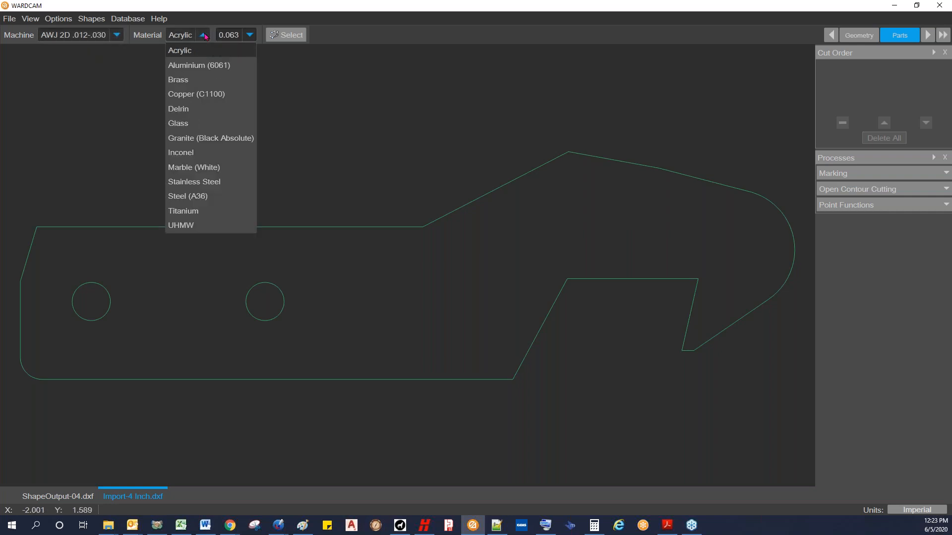
click(203, 36)
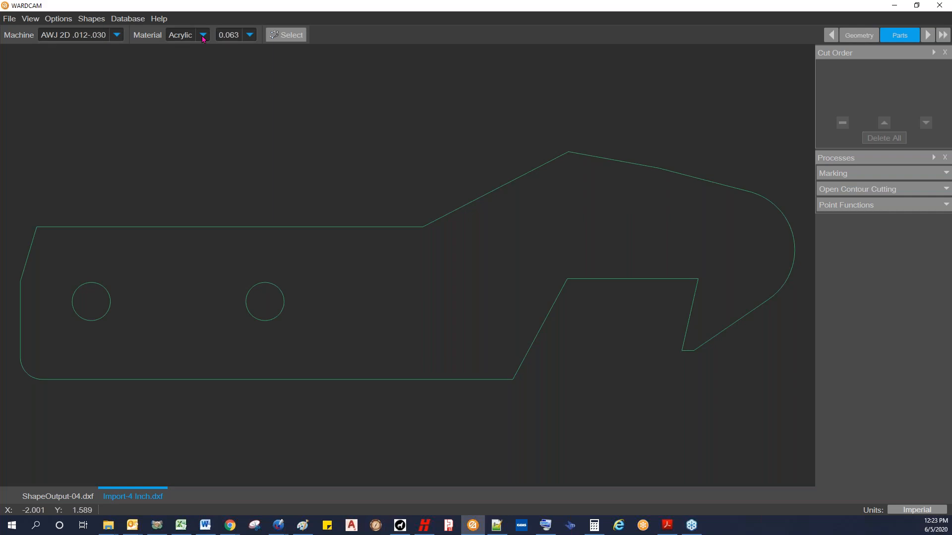
click(203, 36)
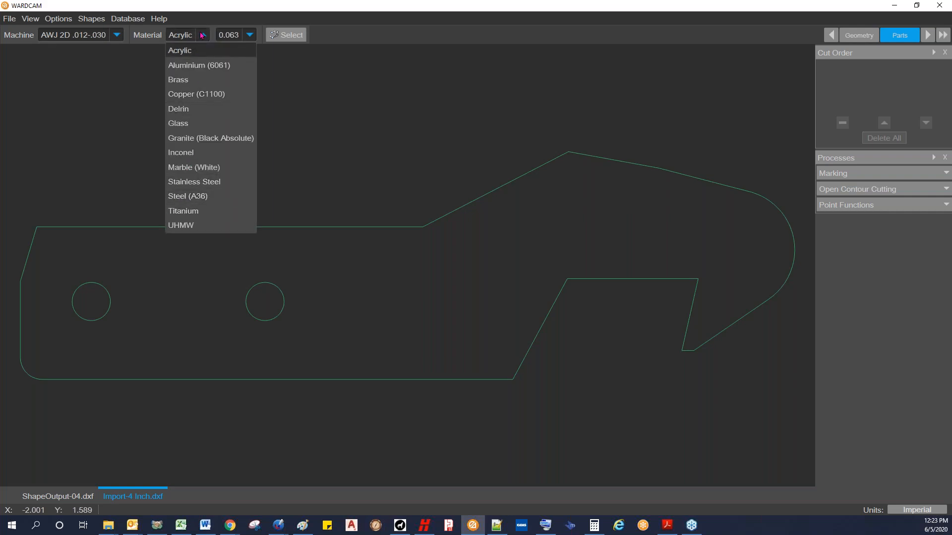
click(203, 36)
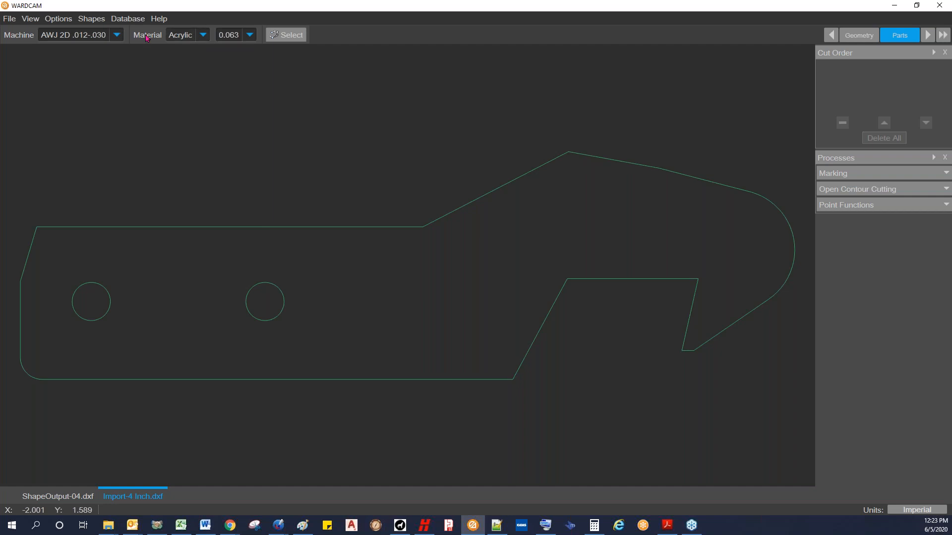
Step: Add a new entry in the Material Database based on the 1.000 in. Aluminium (6061) material
click(127, 19)
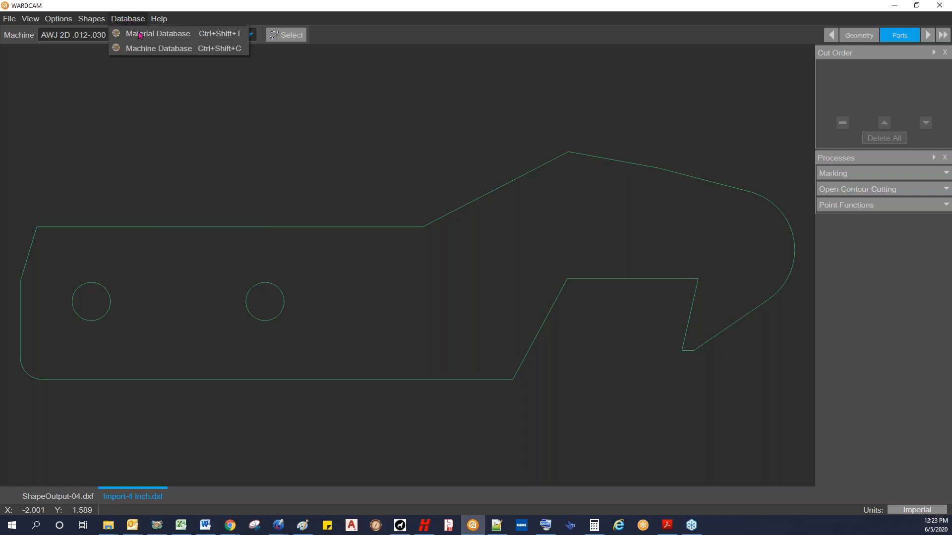
click(141, 35)
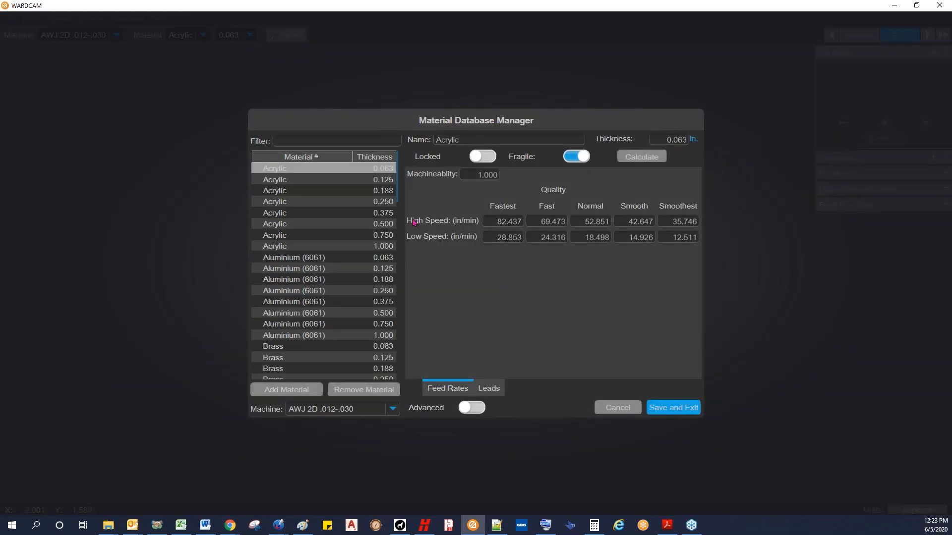
click(319, 335)
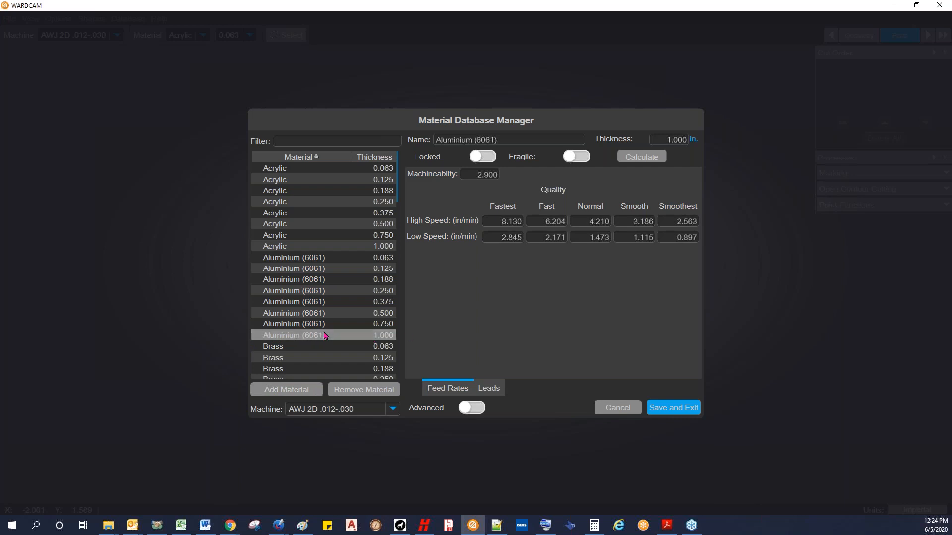
click(293, 390)
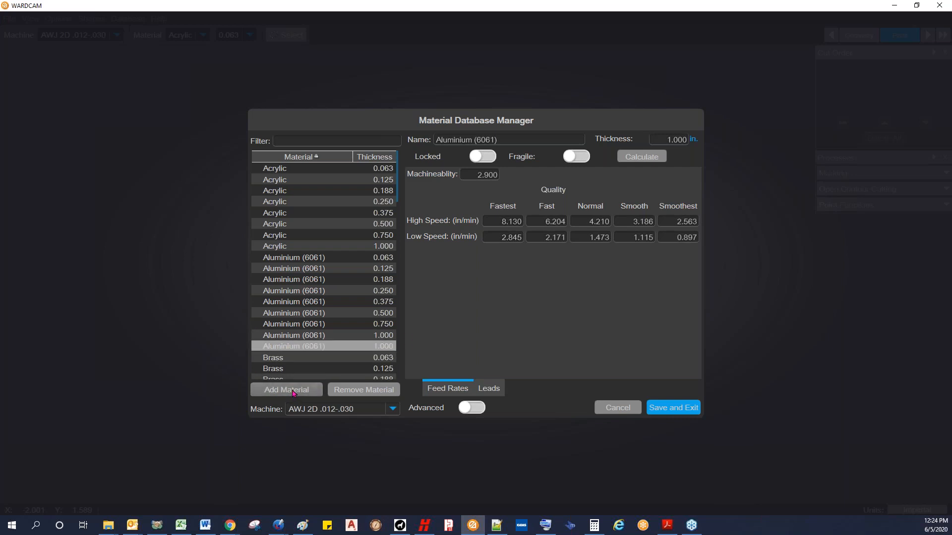
click(317, 346)
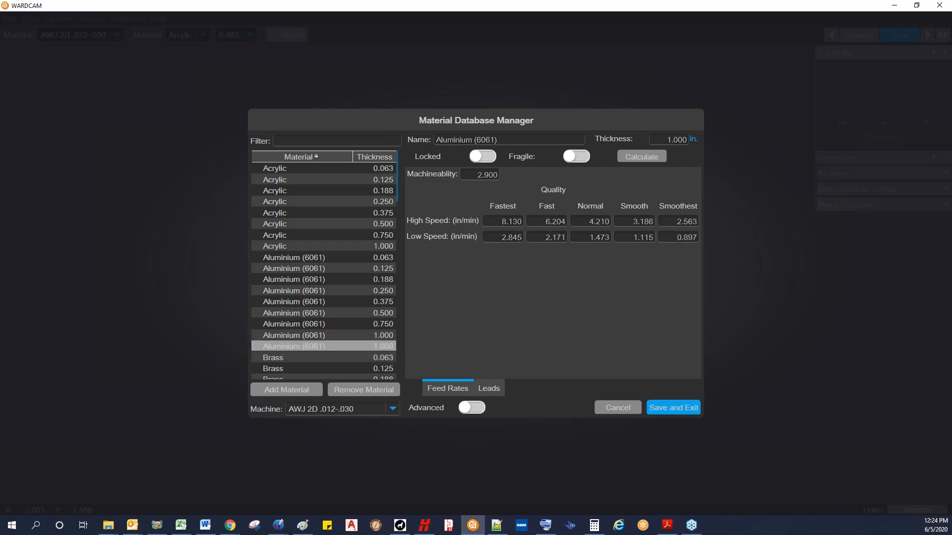
Step: Set the new aluminium entry's thickness to 1.5 in. and calculate its feed rates
click(660, 139)
text(1.5)
click(640, 159)
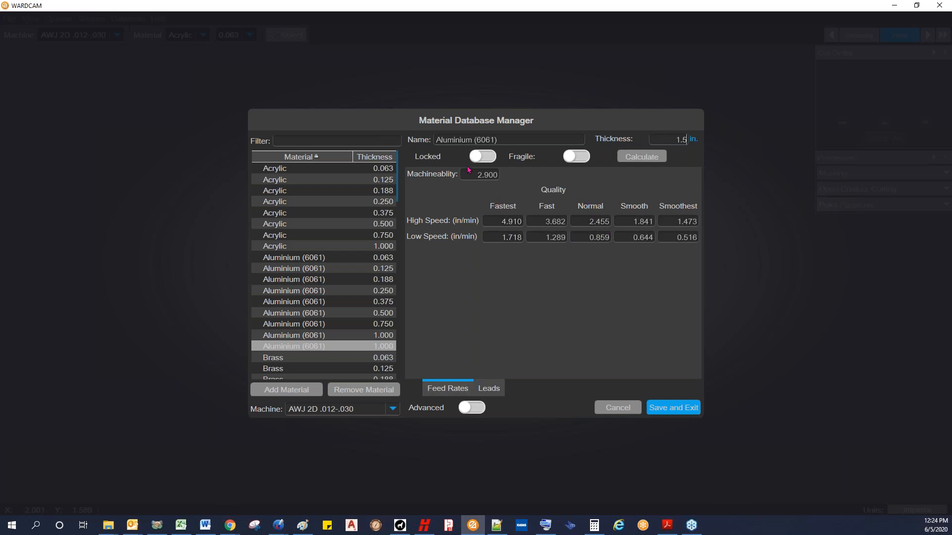
Step: Compare the machinability value of the new aluminium entry with that of 0.375 in. Stainless Steel
drag(471, 174, 512, 182)
click(477, 174)
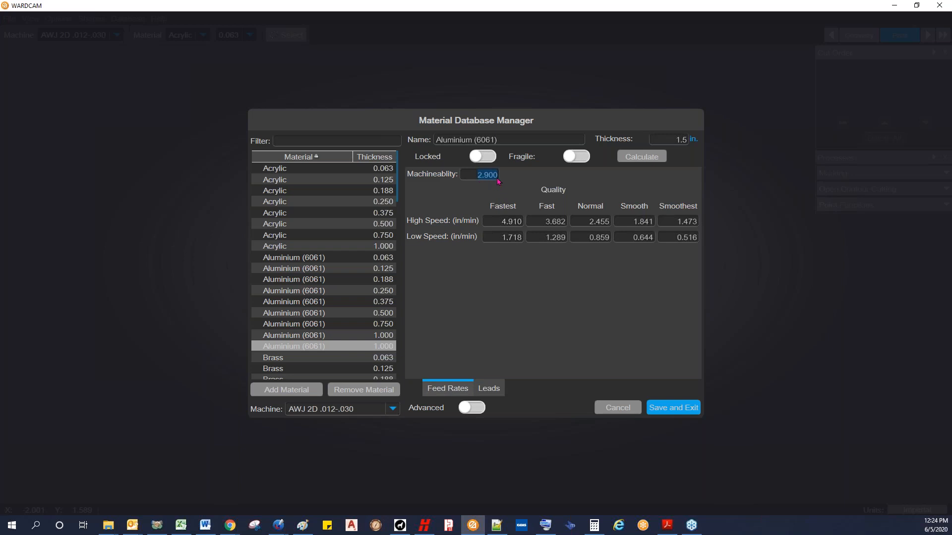
click(477, 175)
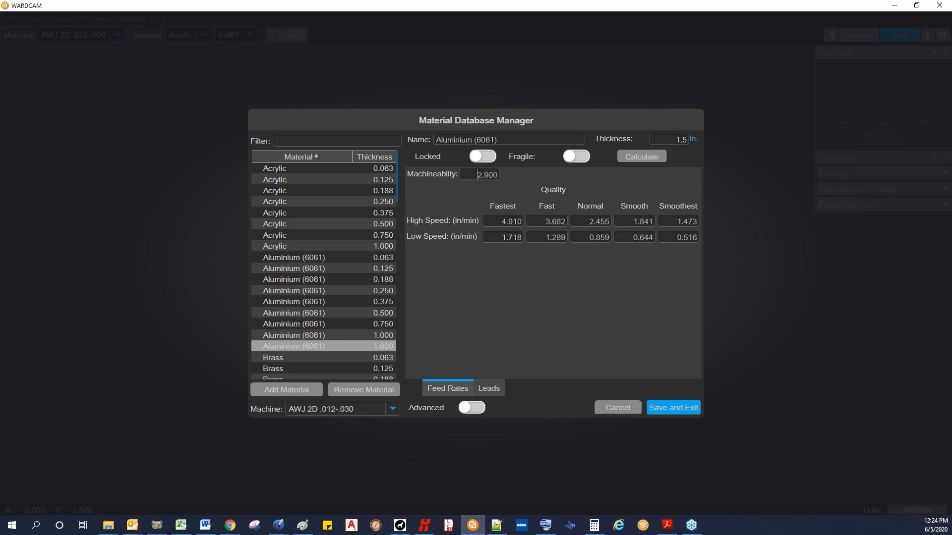
click(392, 180)
drag(398, 194, 390, 321)
click(322, 258)
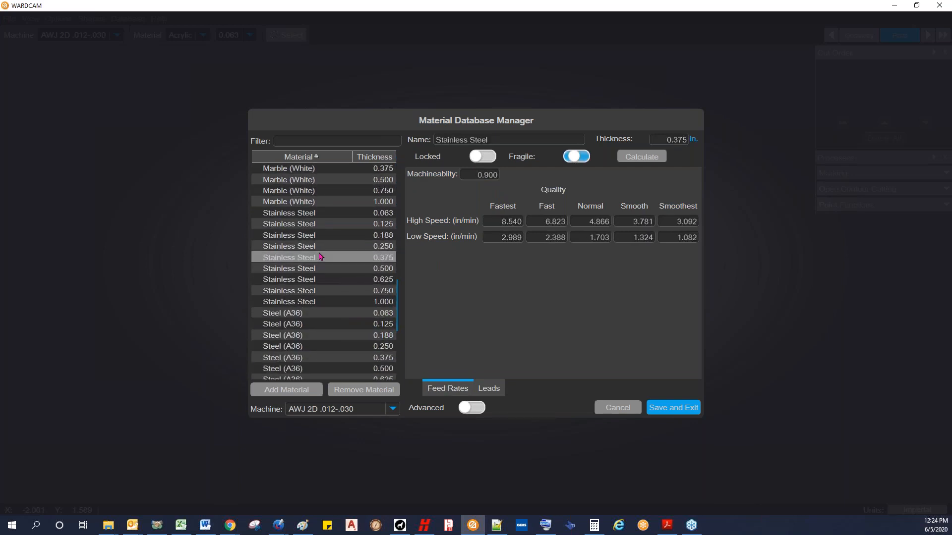
click(470, 176)
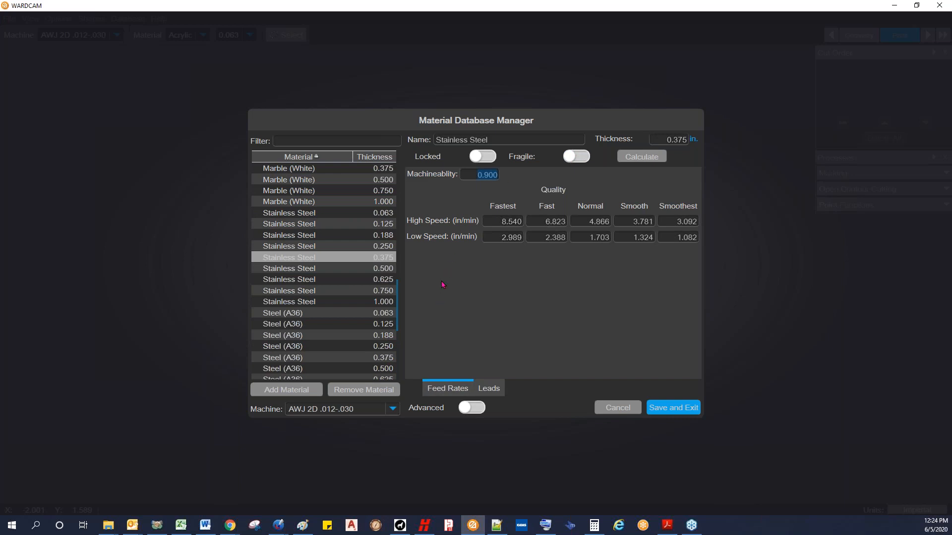
scroll(398, 307, up, 15)
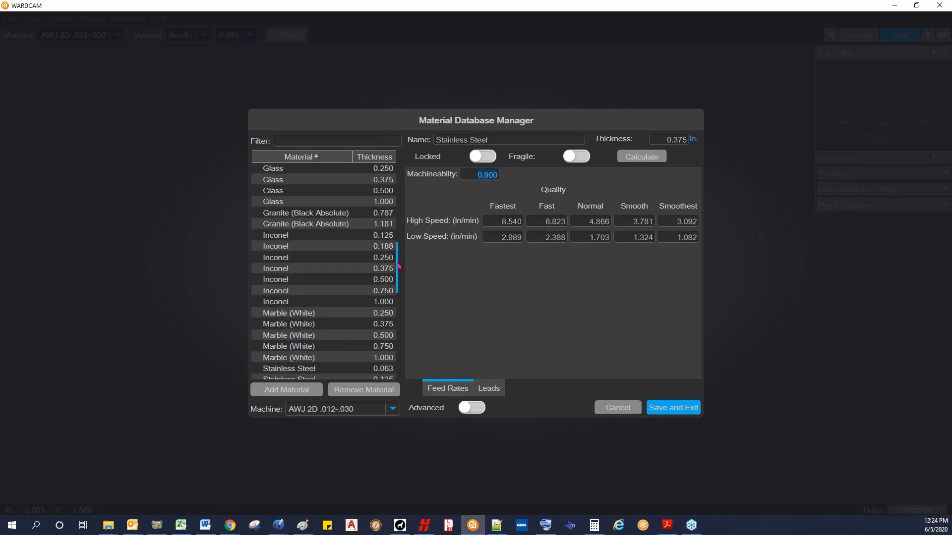
Step: Add another material entry based on the 1.500 in. Aluminium (6061) one
click(377, 235)
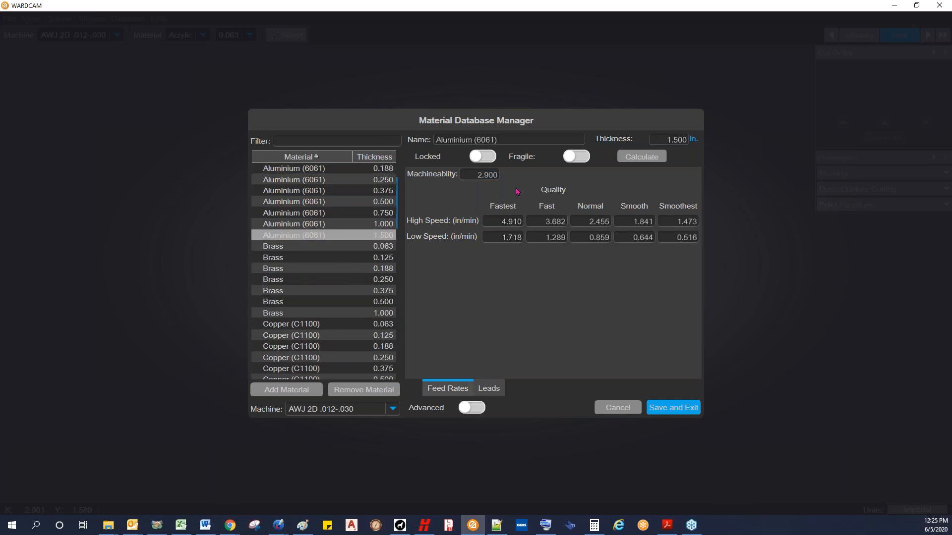
drag(473, 174, 529, 177)
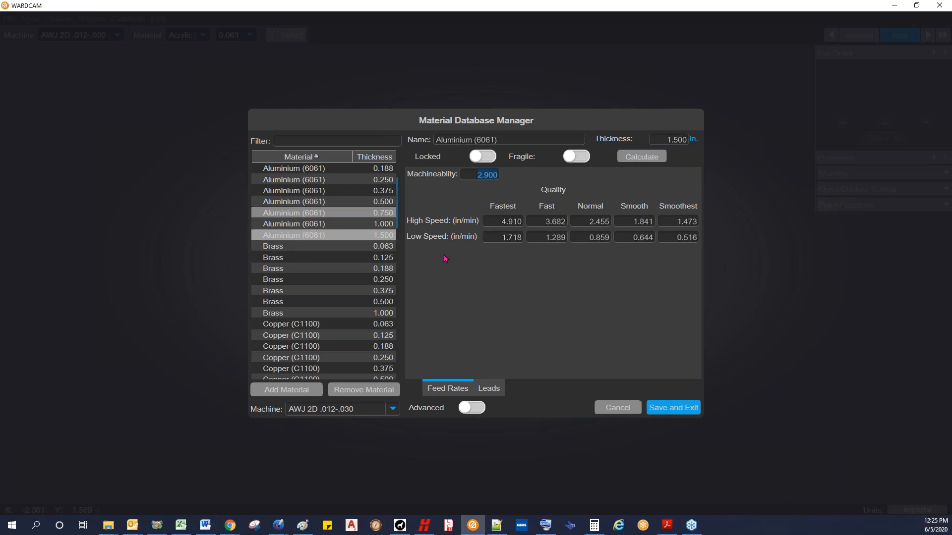
click(286, 390)
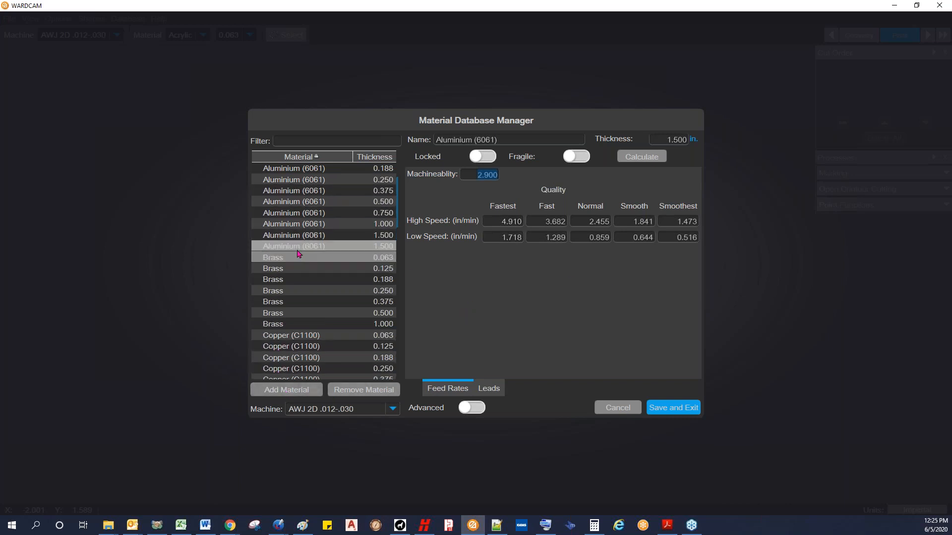
Step: Rename the newly added 1.500 in. aluminium entry as Aluminium (5052)
click(490, 140)
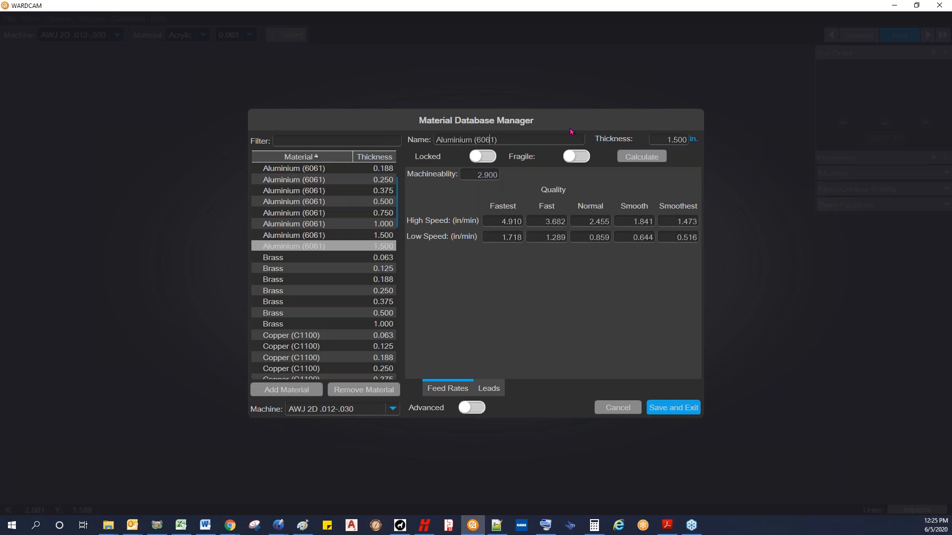
key(BackSpace)
key(BackSpace)
key(BackSpace)
key(BackSpace)
text(5052)
Step: Set the Aluminium (5052) entry's machinability to 2.7 and calculate its feed rates
drag(663, 139, 701, 148)
click(476, 175)
drag(470, 177, 543, 178)
text(2.7)
click(644, 157)
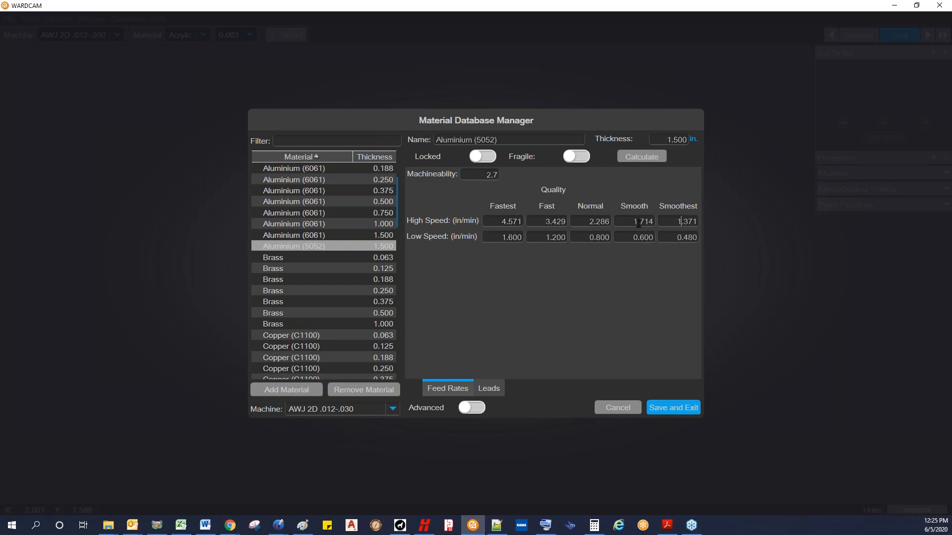
Step: Override the Normal quality feed rates with 2.5 in/min high speed and 0.7 in/min low speed, and lock the material
click(595, 221)
double_click(495, 175)
click(479, 174)
click(684, 221)
click(512, 222)
click(688, 238)
double_click(591, 221)
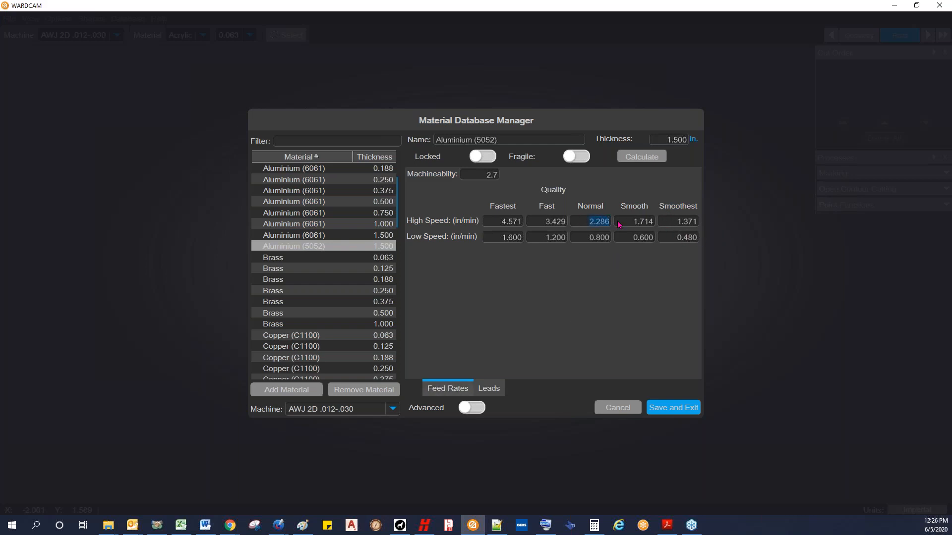
text(2.5)
key(Tab)
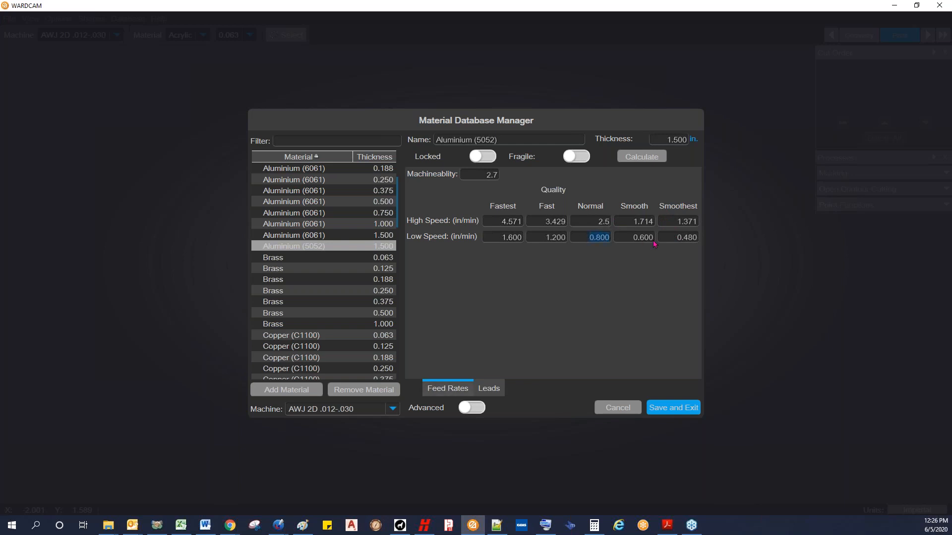
text(0.7)
click(493, 161)
Step: Unlock the Aluminium (5052) entry and recalculate its feed rates, toggling the lock on and off once more before a final recalculation
click(478, 158)
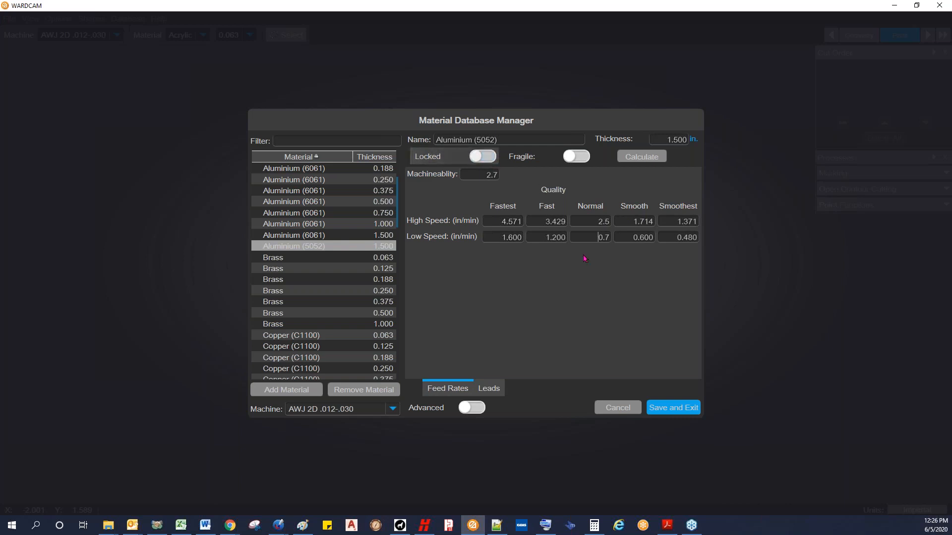
click(637, 157)
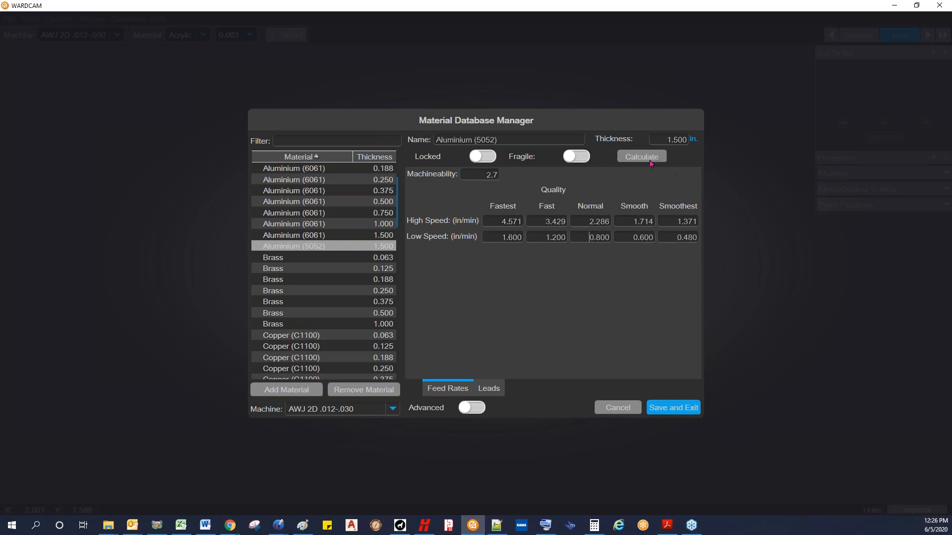
click(488, 157)
double_click(582, 224)
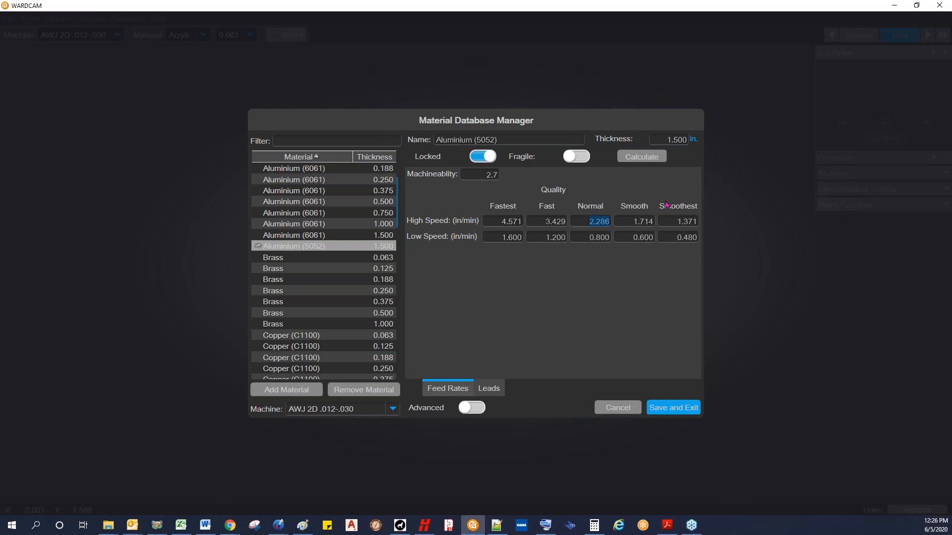
click(479, 158)
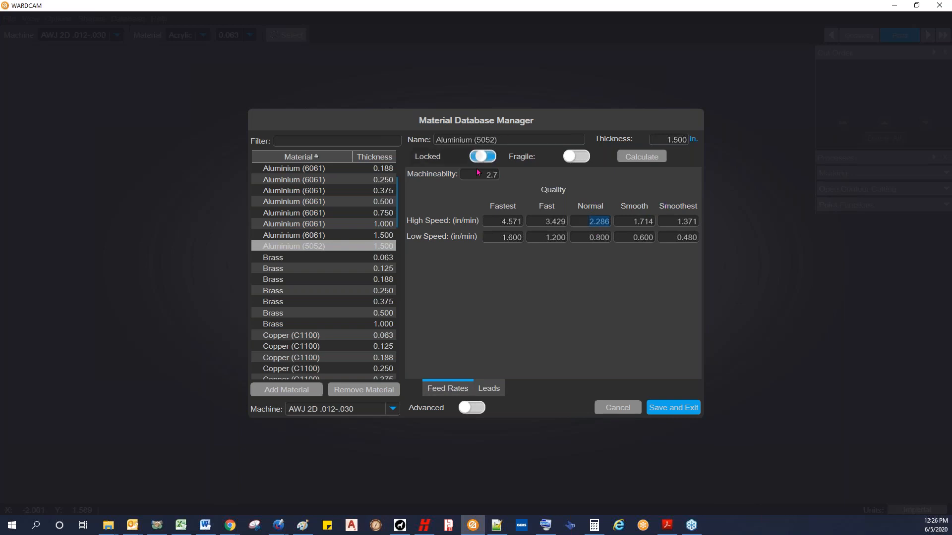
click(588, 224)
click(642, 158)
Step: Enable the advanced material settings and show the lead settings of the Aluminium (5052) entry
click(474, 409)
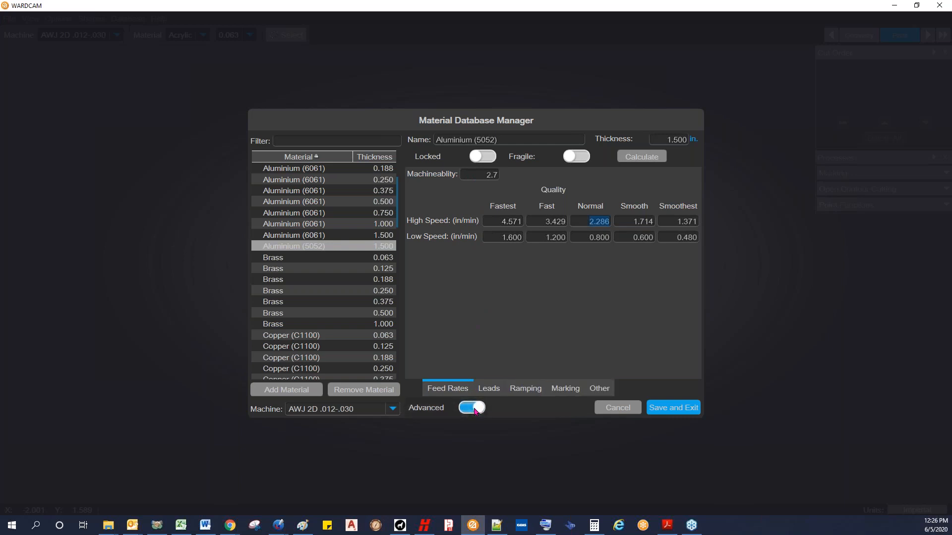
click(474, 409)
click(475, 408)
click(490, 391)
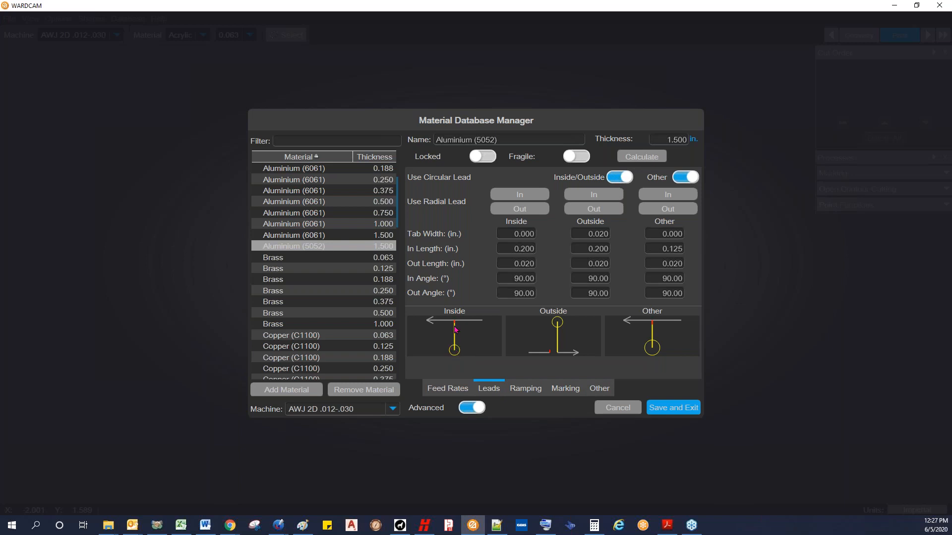
Step: Try the circular lead switches and the radial In and Out options for inside leads, returning each to its original state
click(619, 178)
click(678, 178)
click(684, 177)
click(619, 177)
click(520, 196)
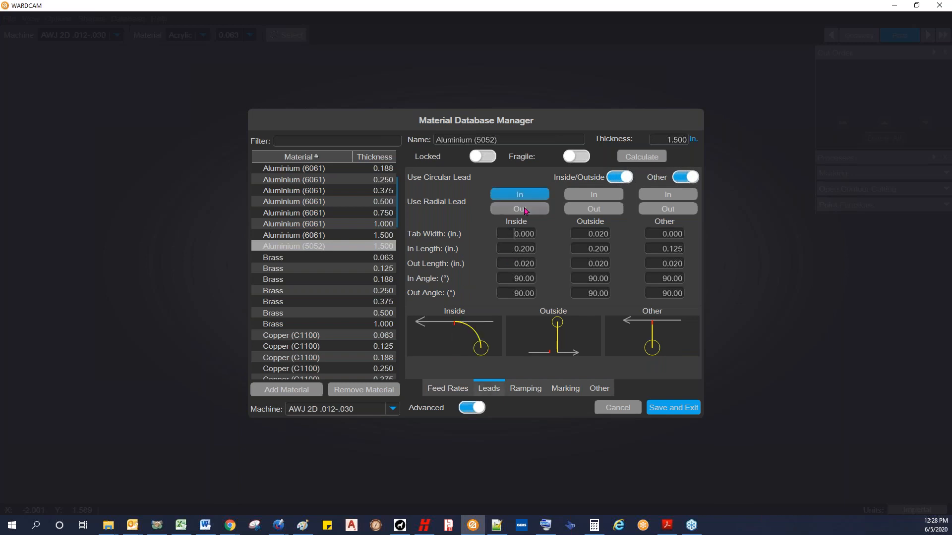
click(528, 208)
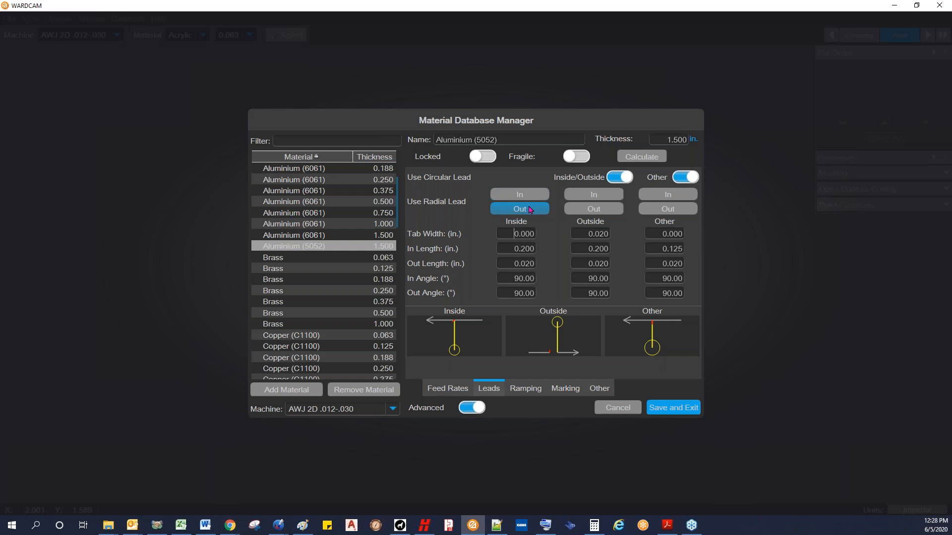
click(529, 208)
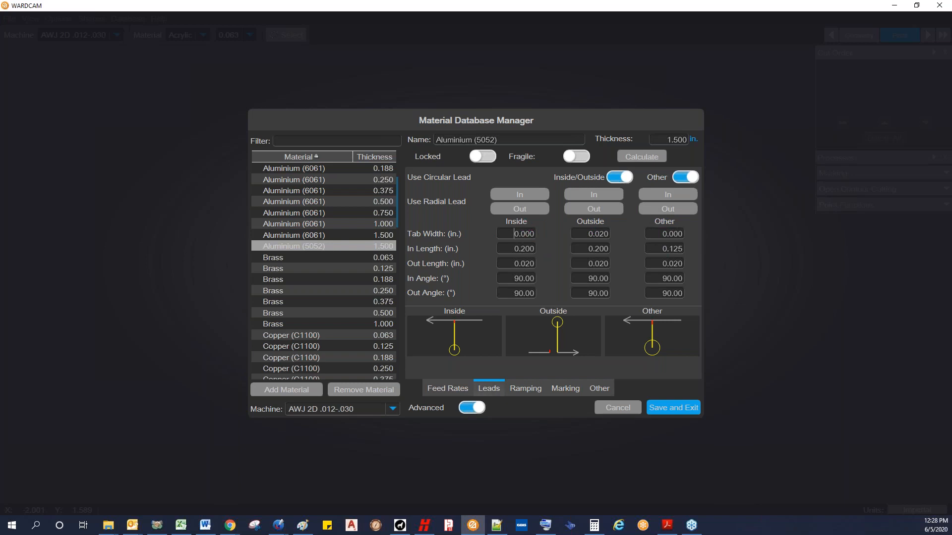
Step: Examine the lead-in lengths for the inside and other leads
drag(509, 246, 552, 252)
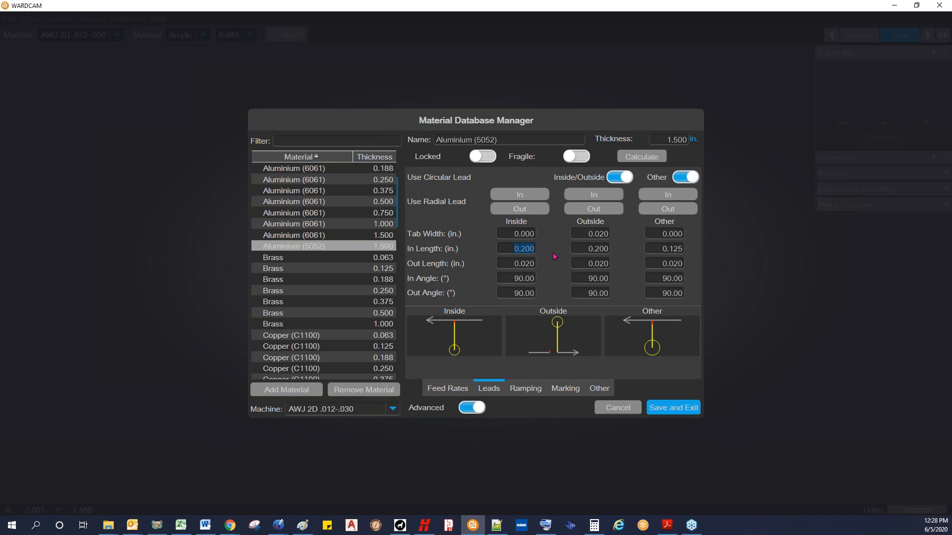
click(508, 247)
drag(509, 247, 544, 251)
click(660, 247)
drag(660, 249, 686, 252)
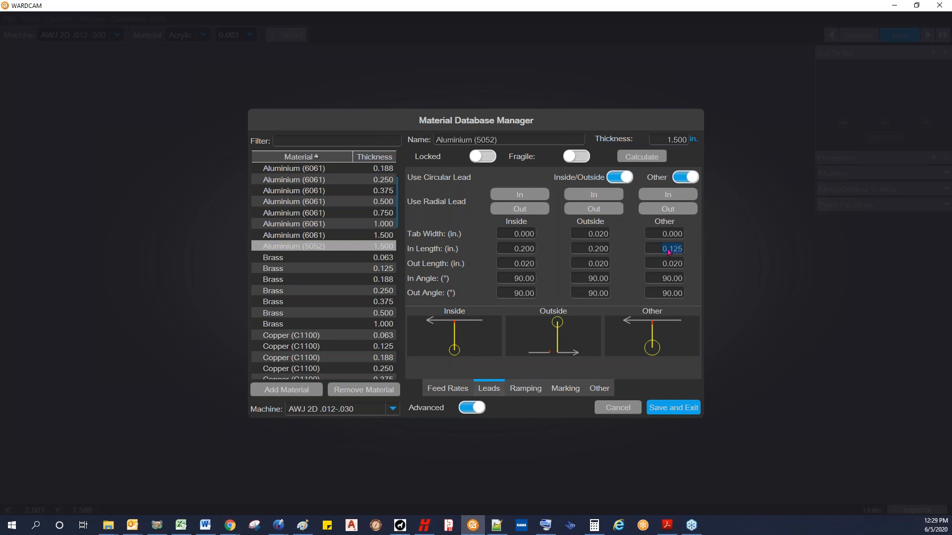
click(516, 246)
Step: Set the outside lead's tab width to .01 in
click(513, 232)
double_click(513, 233)
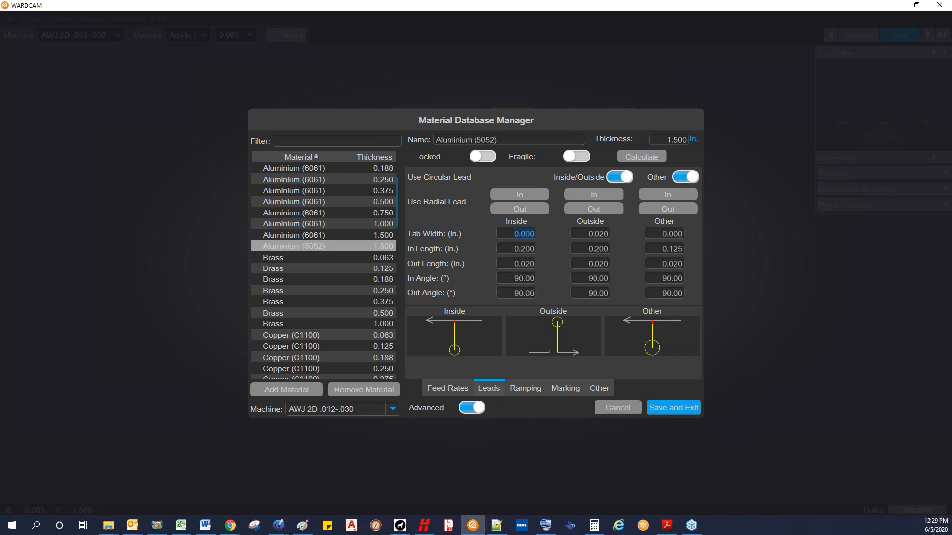
double_click(586, 234)
click(589, 233)
drag(588, 234, 612, 242)
text(.01)
Step: Set the inside lead's tab width to -.04 in
click(508, 233)
click(515, 237)
key(Delete)
key(Delete)
key(Delete)
key(Delete)
key(Delete)
text(-.04)
Step: Try 45° for the inside lead-in and lead-out angles, and return both to 90°
click(506, 246)
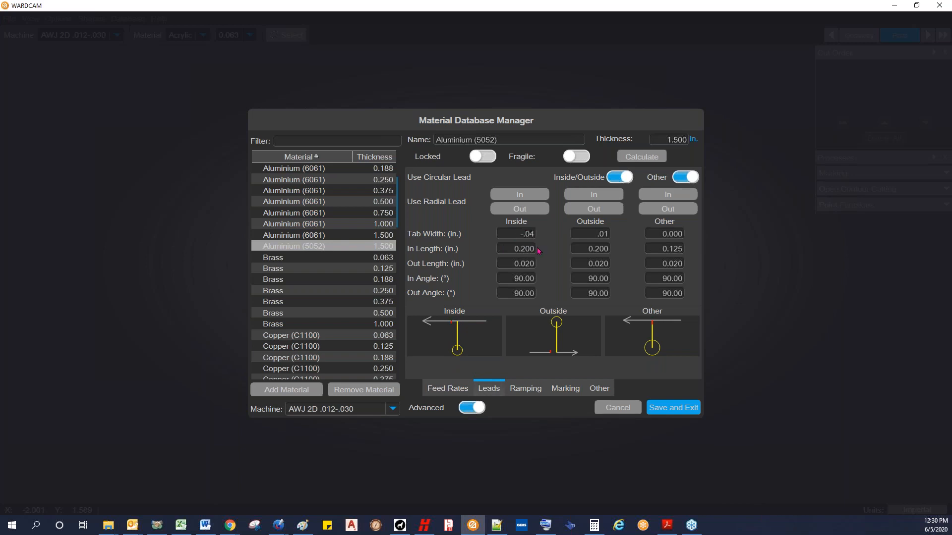
drag(510, 248, 530, 263)
click(506, 263)
click(509, 279)
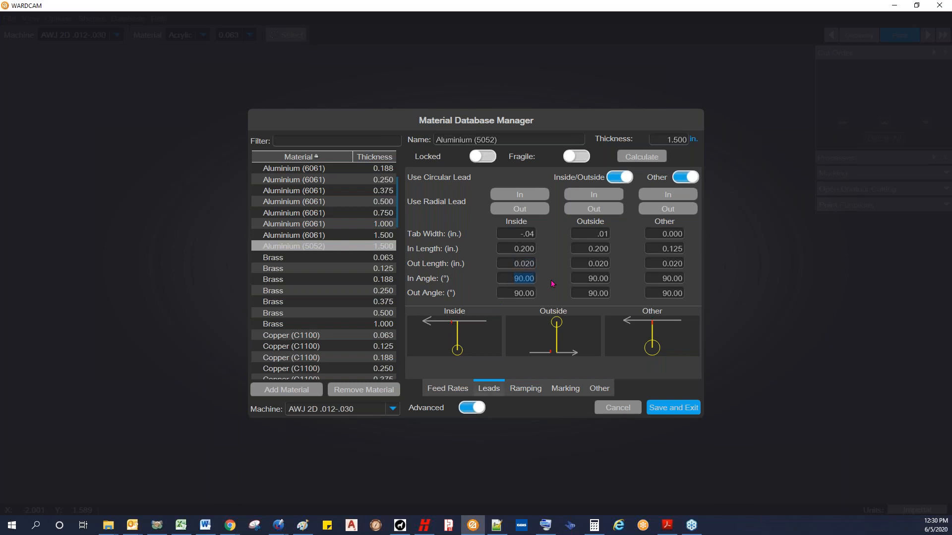
text(45)
click(511, 292)
text(45)
click(515, 278)
text(90)
drag(522, 293, 568, 290)
text(90)
click(517, 279)
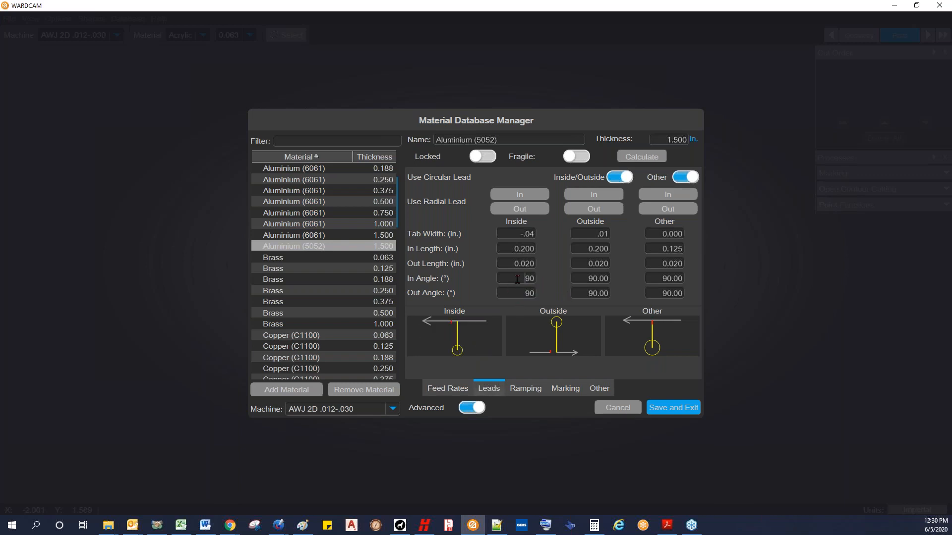
Step: Compare the basic and advanced lead settings and check the outside tab width
click(468, 410)
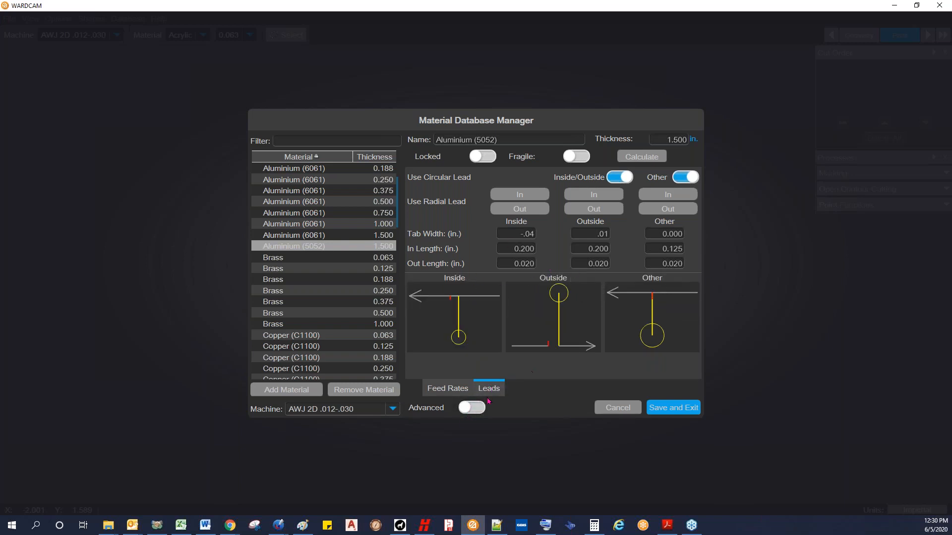
click(475, 410)
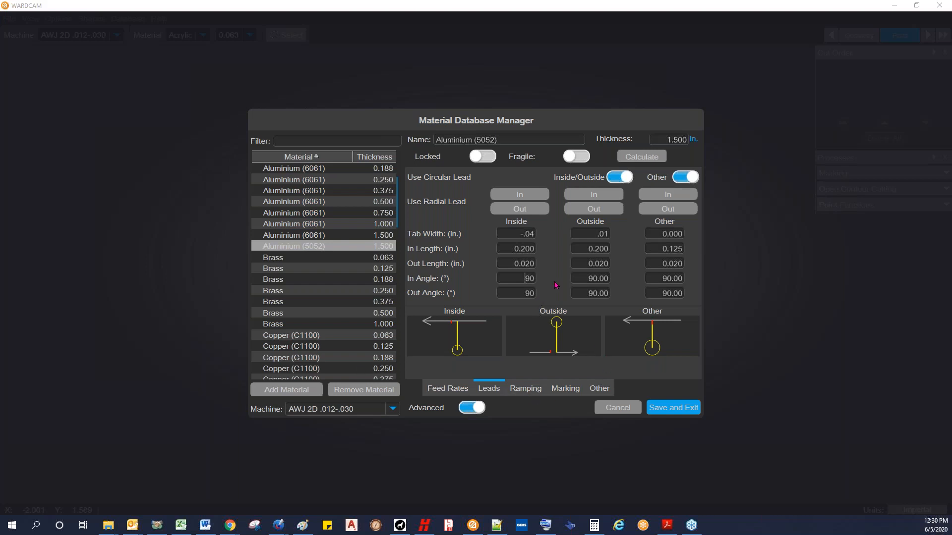
click(593, 234)
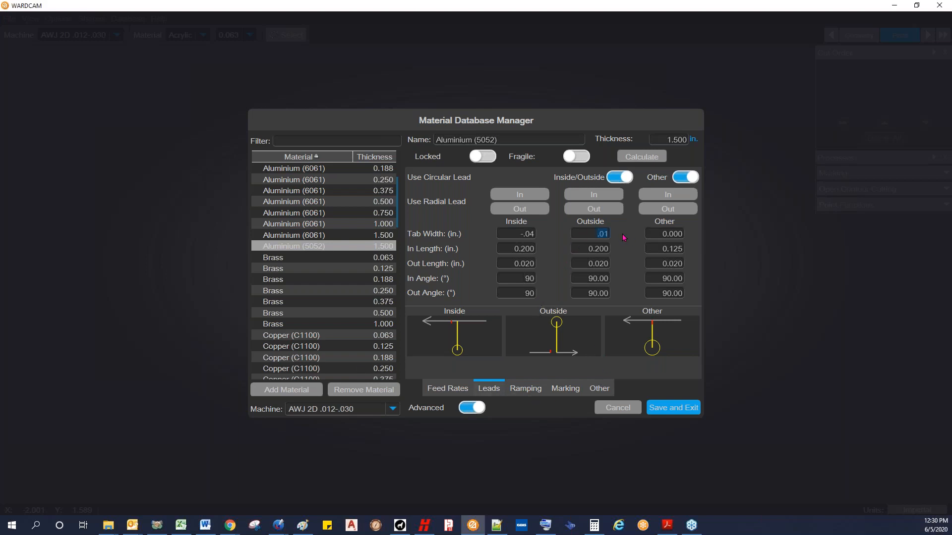
click(587, 233)
click(466, 409)
click(466, 410)
Step: Examine the ramping settings, including the Smoothest ramp distances and steps, and compare the basic and advanced views
click(530, 391)
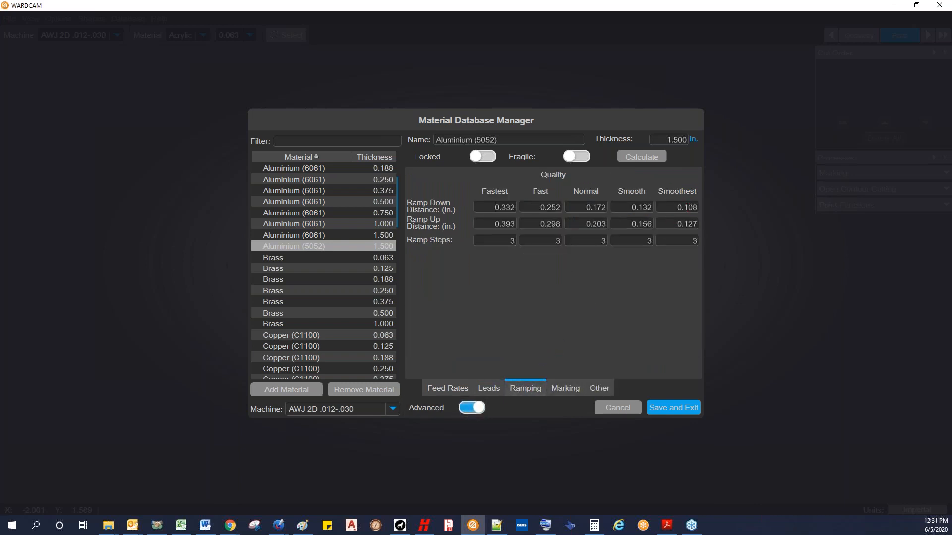
double_click(675, 207)
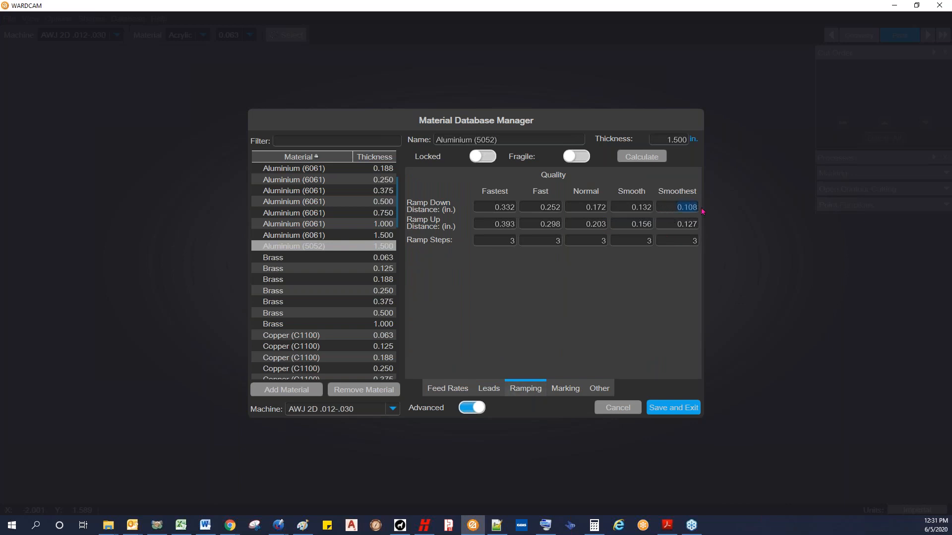
double_click(692, 224)
double_click(694, 241)
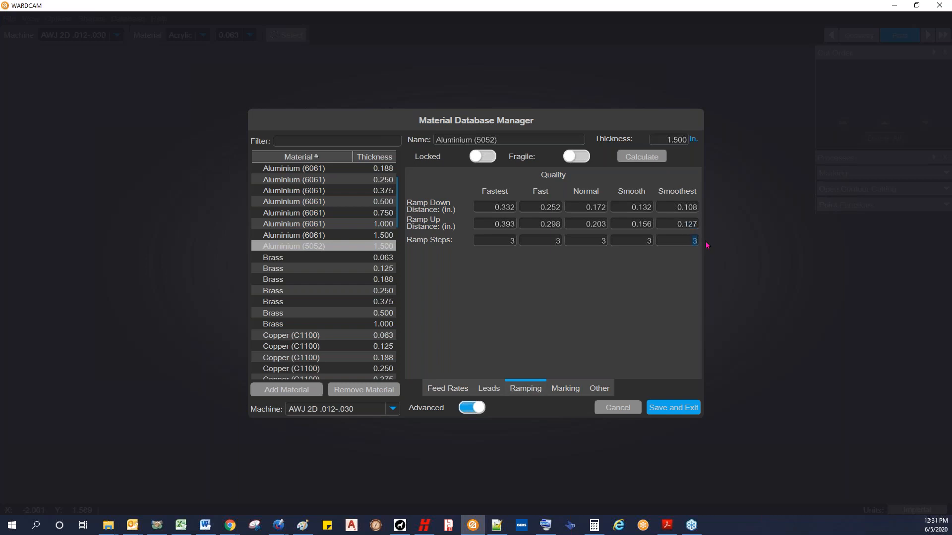
click(677, 224)
click(467, 411)
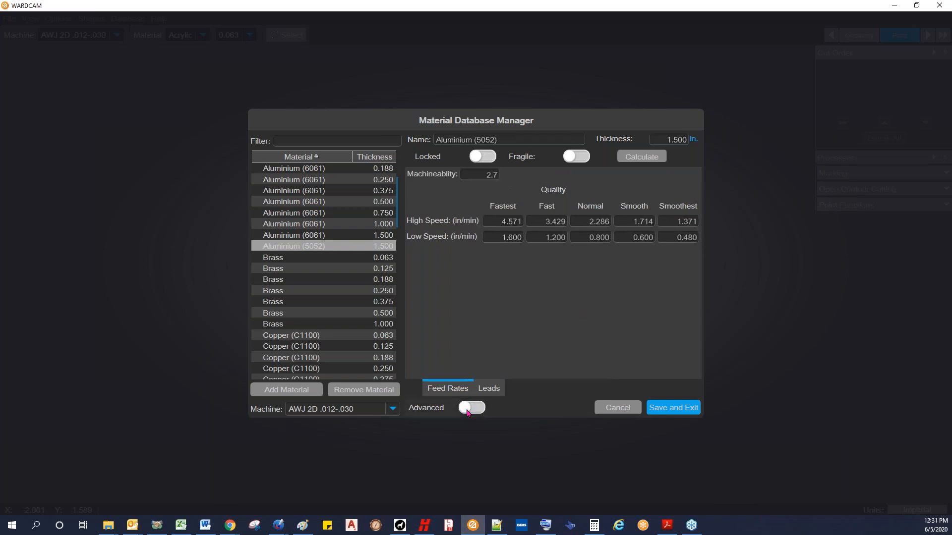
click(468, 410)
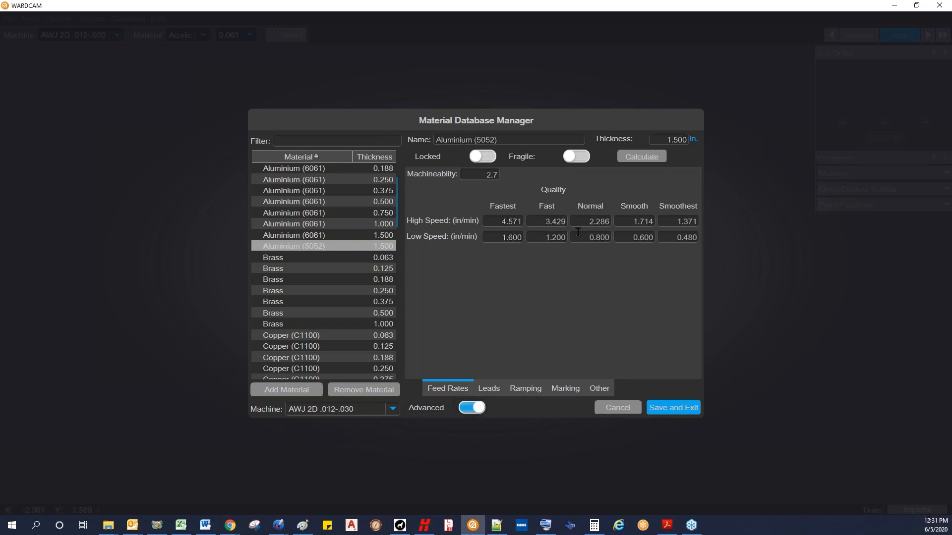
click(527, 389)
Step: In the marking settings, try the Use Abrasive and Use Low Pressure switches, leave both on, and set the point dwell to 0
click(564, 389)
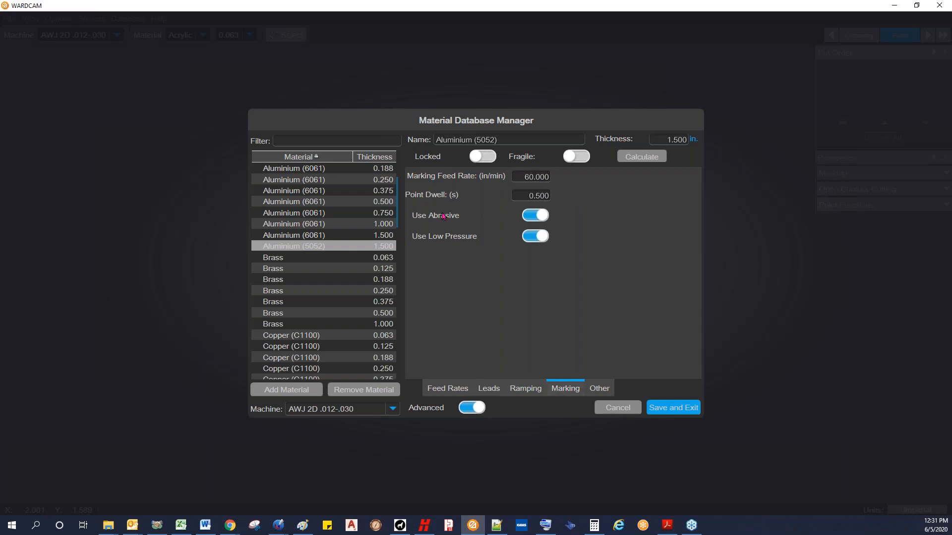
click(529, 217)
click(529, 217)
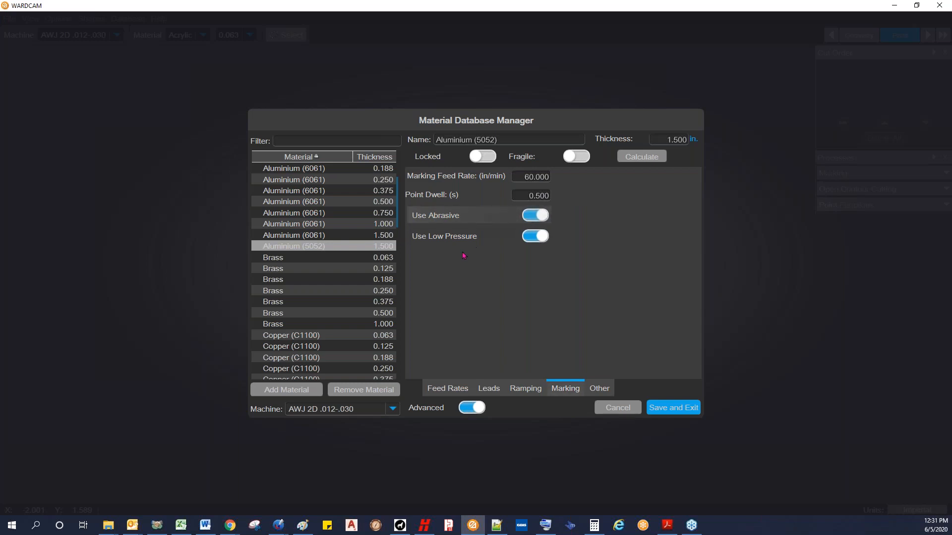
click(531, 240)
click(532, 240)
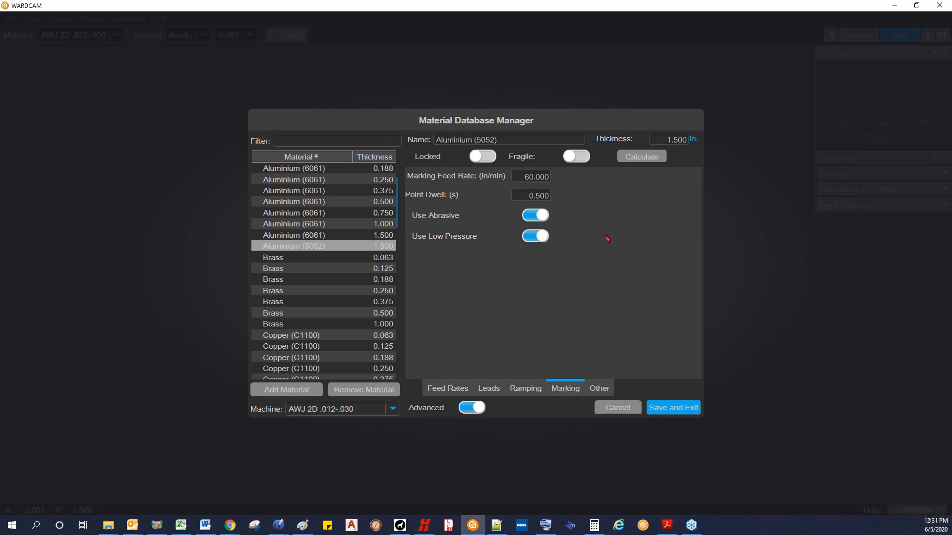
click(518, 177)
click(532, 216)
click(531, 234)
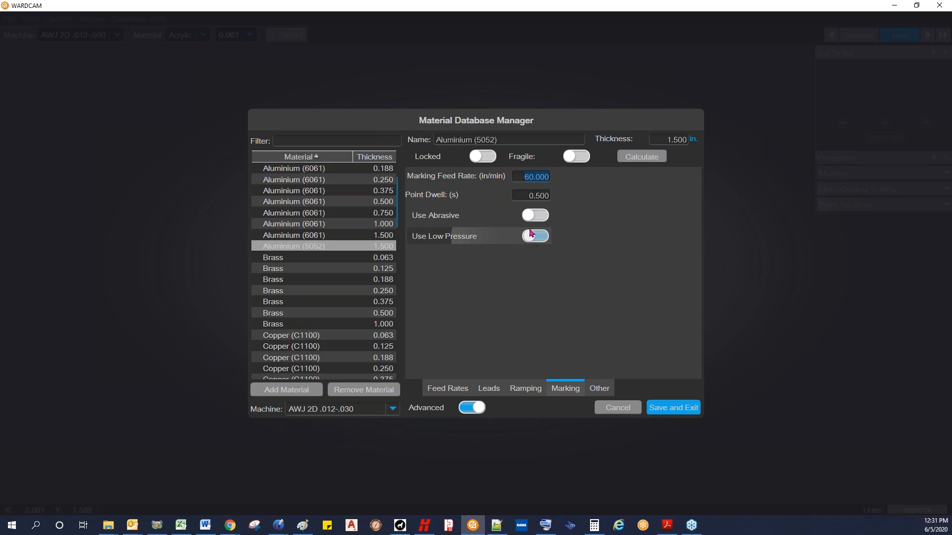
click(538, 237)
click(539, 217)
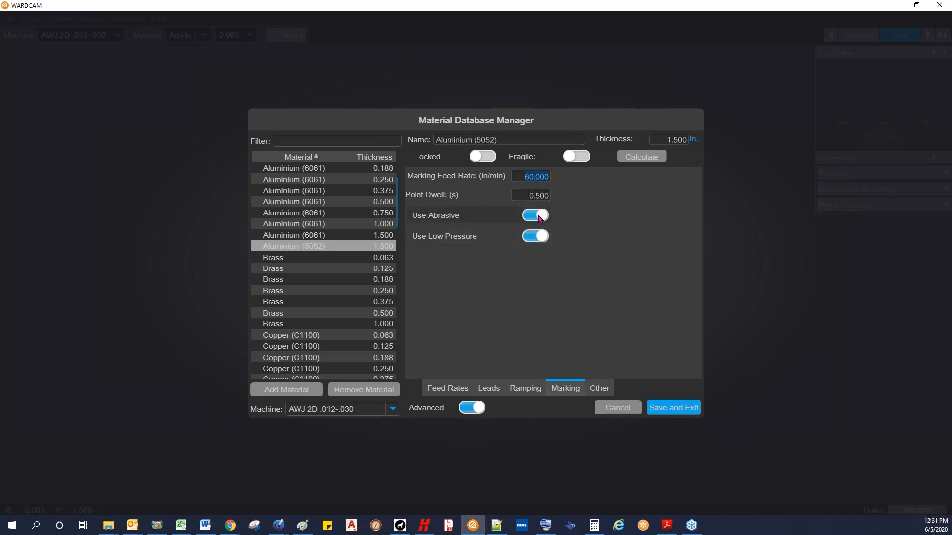
click(522, 196)
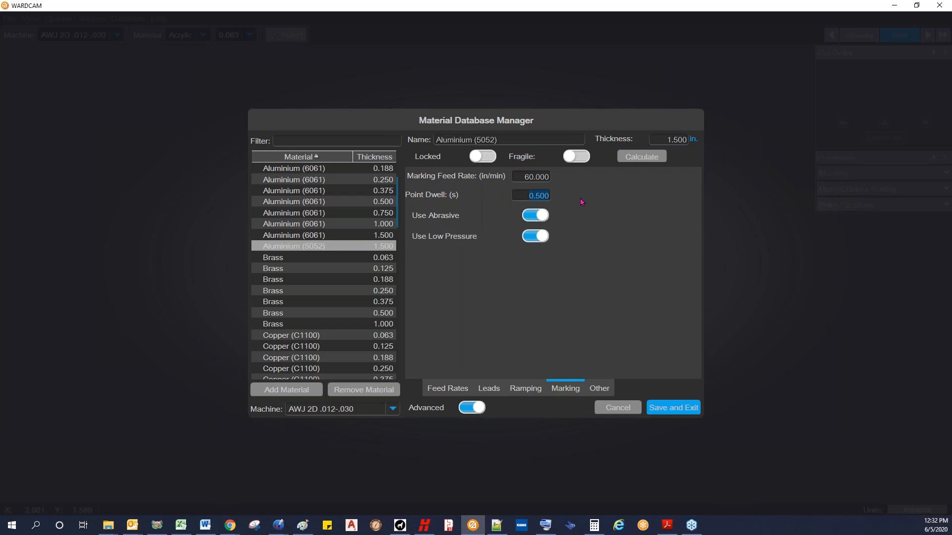
text(0)
Step: Examine the other advanced settings: lead-in and lead-out feed rates, circular lead diameter, and pierce dwell
click(601, 389)
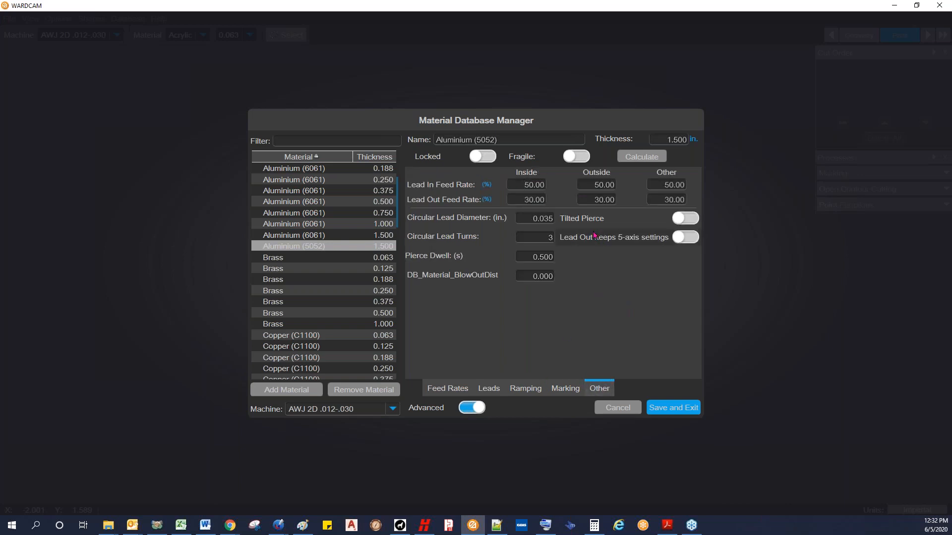
drag(523, 185, 543, 186)
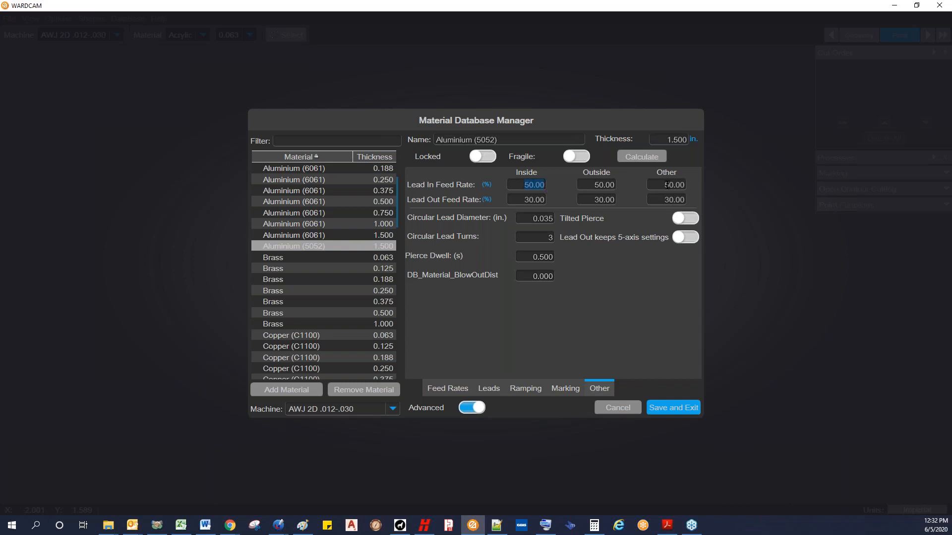
click(522, 185)
drag(526, 186, 547, 191)
click(523, 200)
drag(524, 199, 556, 205)
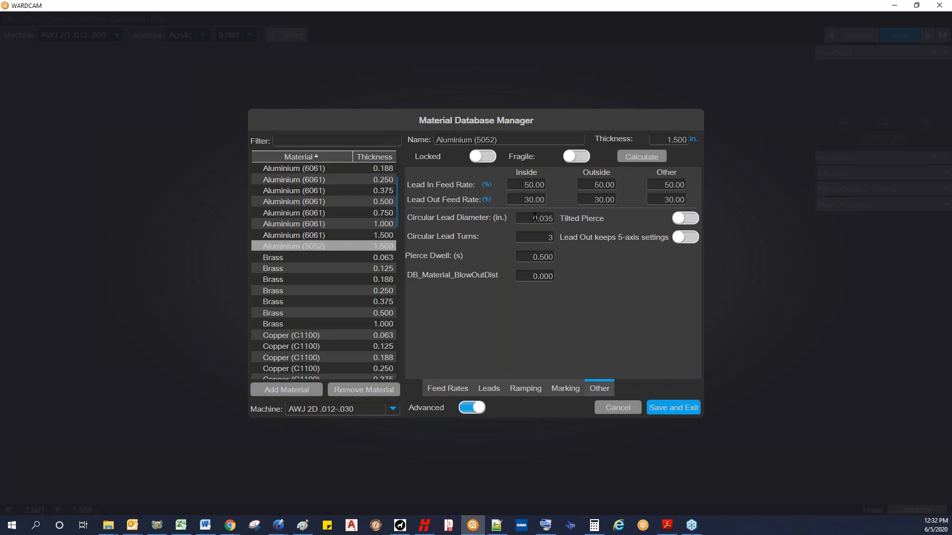
double_click(535, 218)
double_click(523, 257)
Step: Set the material's blow-out distance to .06 and save the material database
click(522, 275)
drag(529, 273, 572, 278)
click(528, 274)
drag(530, 275, 577, 281)
text(.06)
key(ctrl+a)
click(667, 408)
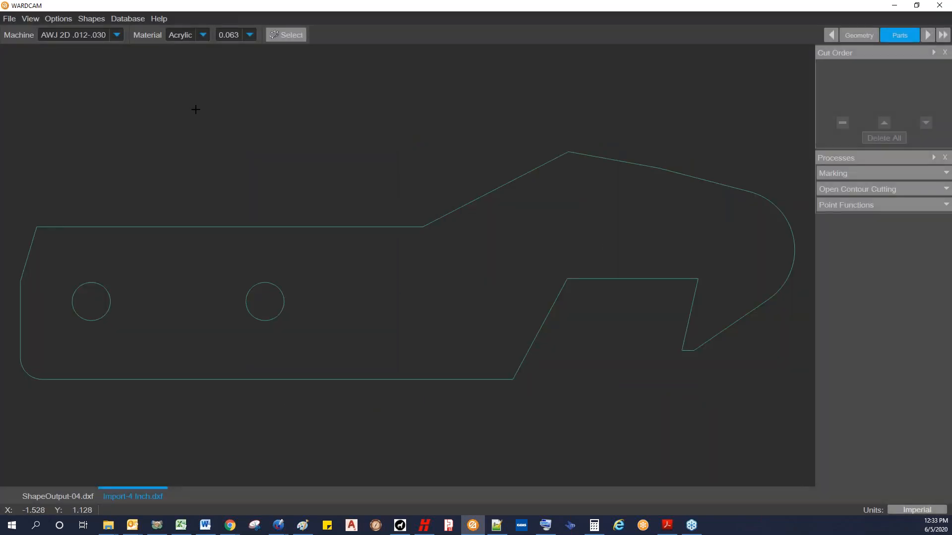
Step: Assign Aluminium (5052) at 1.500 in thickness to the Import-4 Inch.dxf part
click(203, 38)
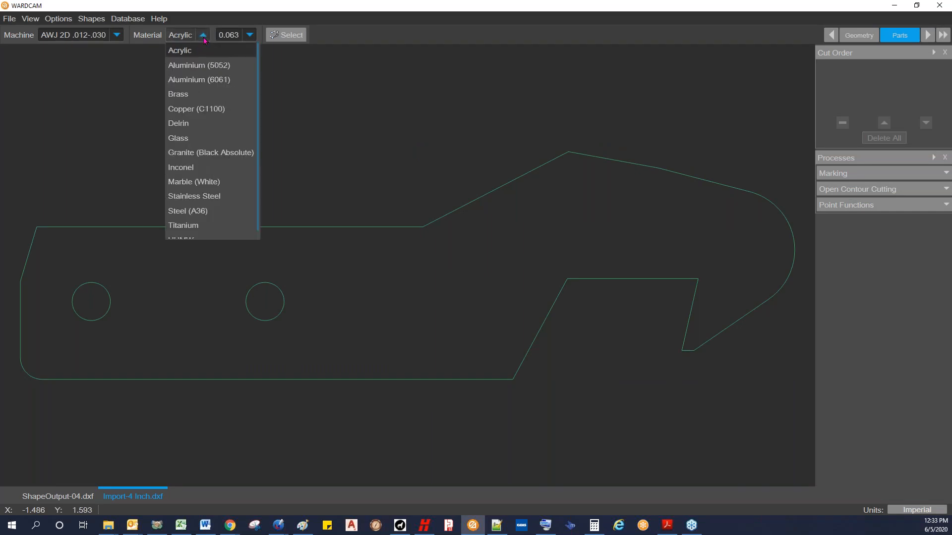
click(206, 64)
click(288, 37)
click(274, 49)
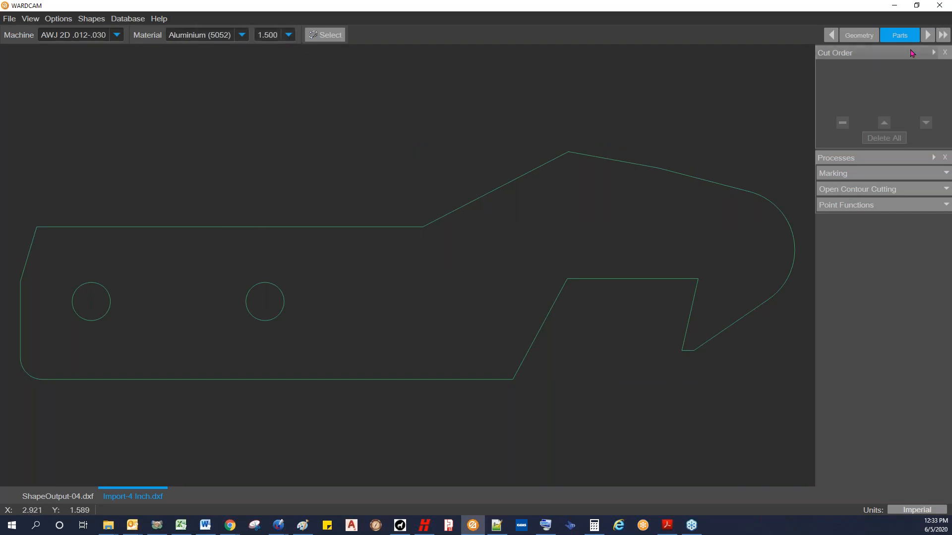
Step: Advance to the tool path stage, add leads automatically, and move the outside lead to the short slanted end edge
click(927, 35)
click(21, 34)
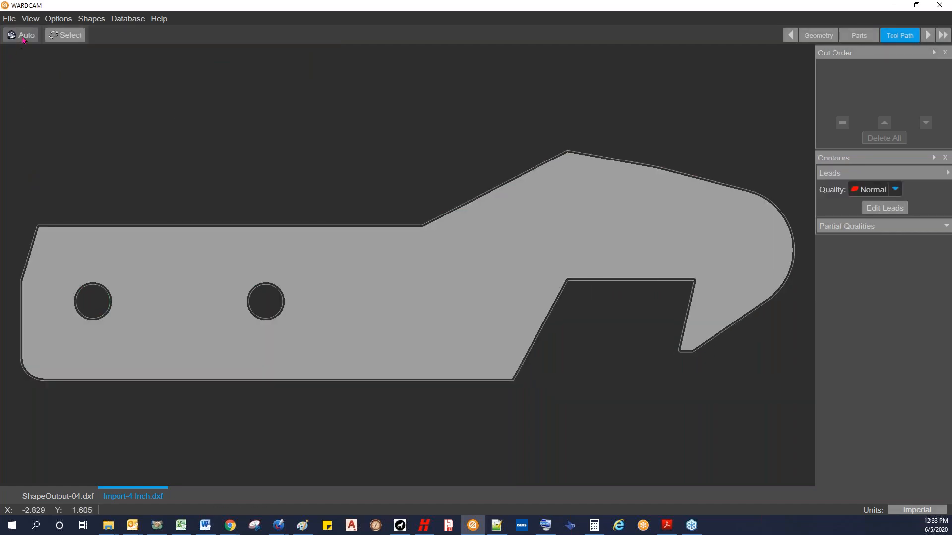
middle_drag(126, 140, 210, 138)
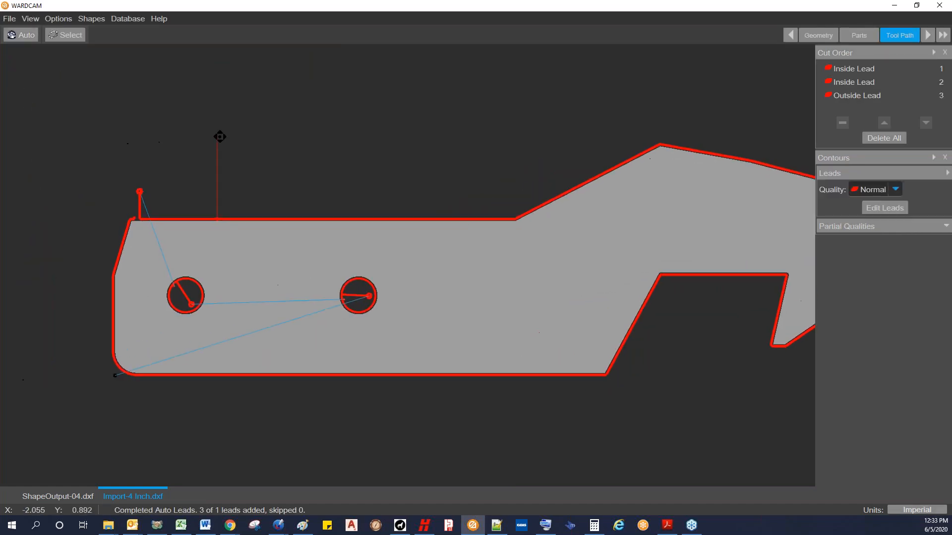
click(85, 222)
scroll(259, 214, down, 2)
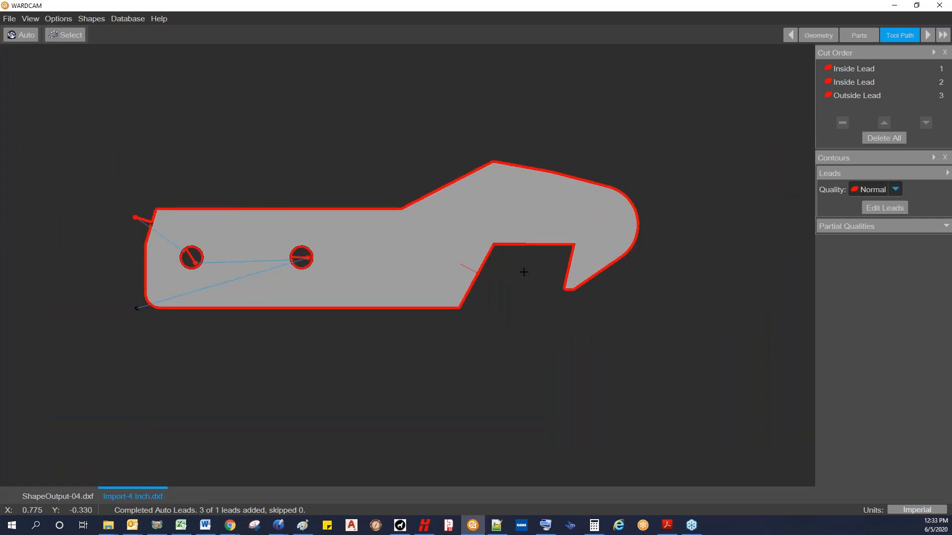
Step: Apply the Smoothest partial quality along the notch, from its lower corner to the hook tip
click(946, 227)
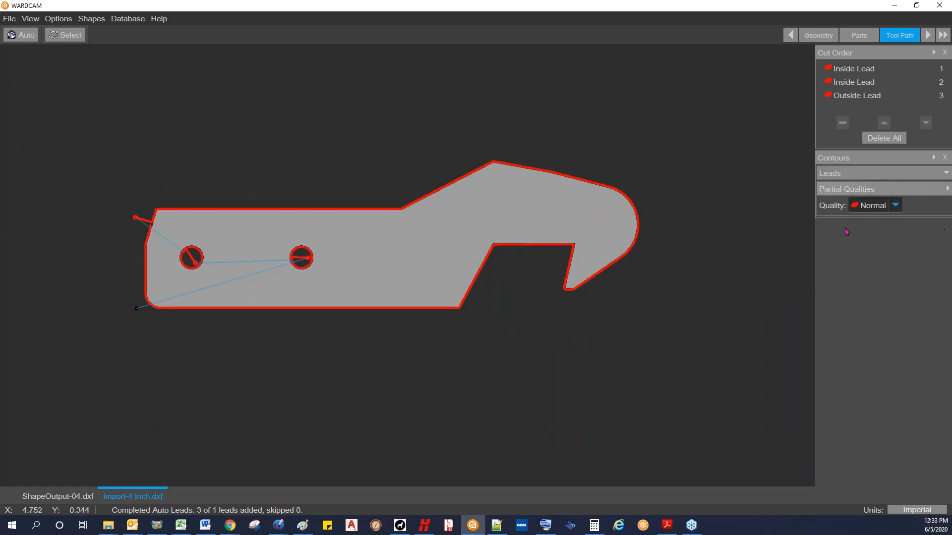
click(892, 207)
click(872, 279)
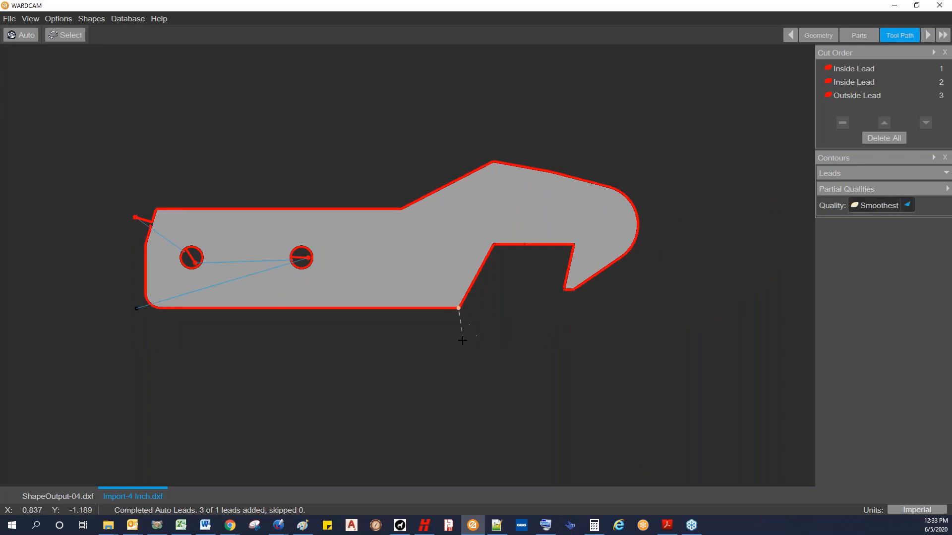
click(565, 290)
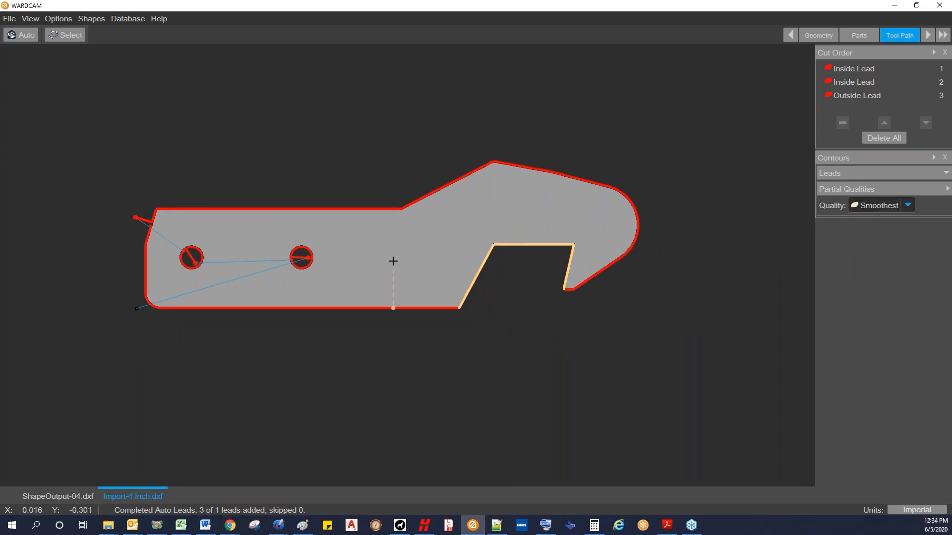
Step: Inspect the lead in the second hole, then edit the material's inside lead-in length to .15 in and save it
scroll(392, 260, up, 2)
scroll(397, 259, down, 3)
scroll(315, 255, up, 8)
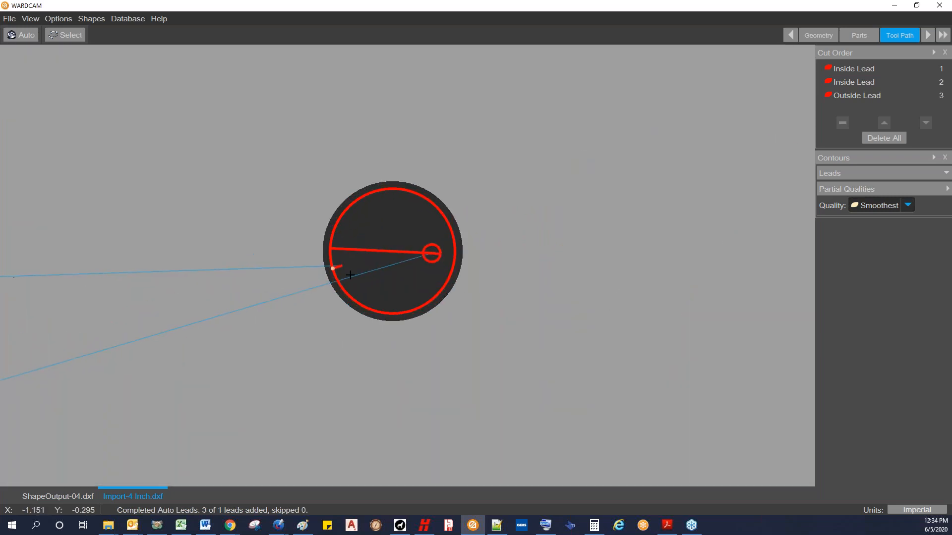
scroll(390, 243, up, 4)
scroll(404, 248, down, 5)
click(864, 191)
scroll(273, 281, down, 3)
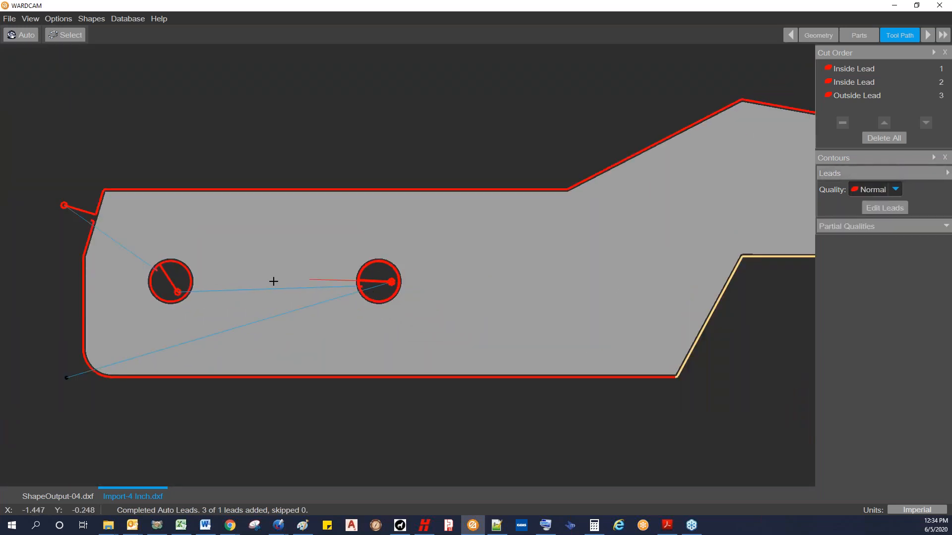
click(897, 208)
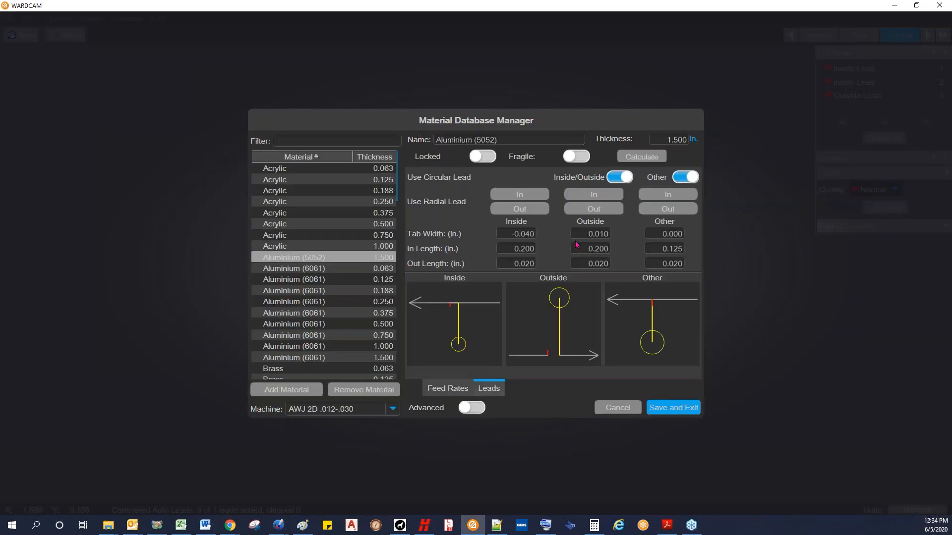
click(509, 247)
text(.15)
click(673, 407)
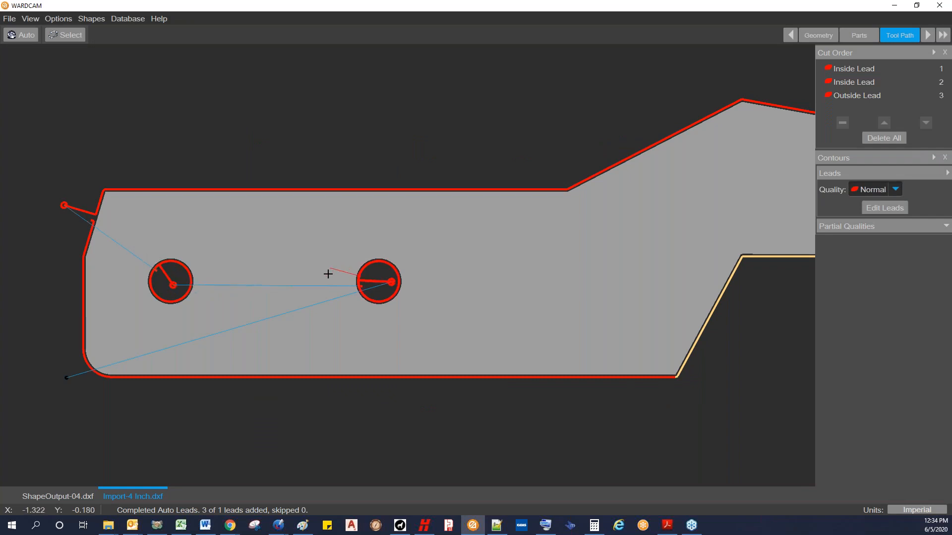
Step: Advance to the post stage and output the part's CNC program as Import-4 Inch.cnc
scroll(355, 281, up, 3)
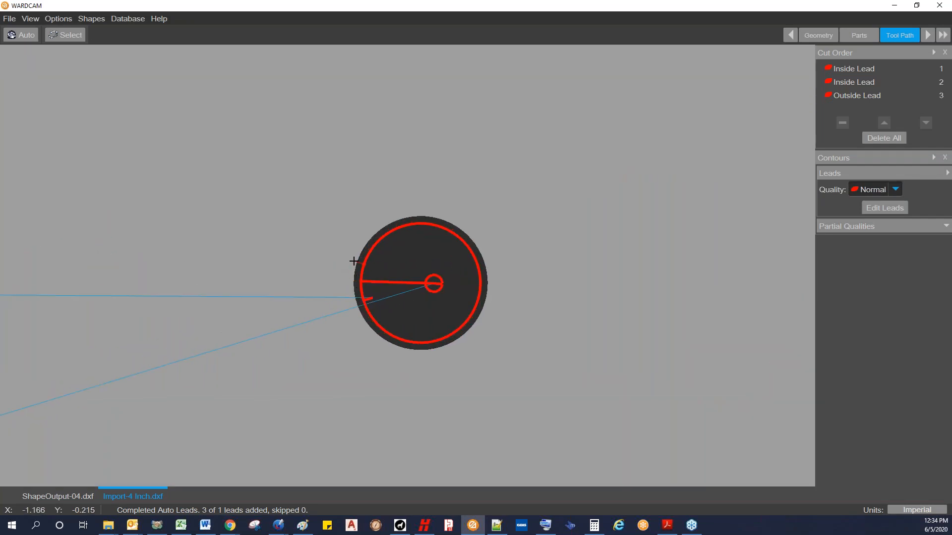
scroll(349, 279, down, 3)
scroll(349, 280, down, 1)
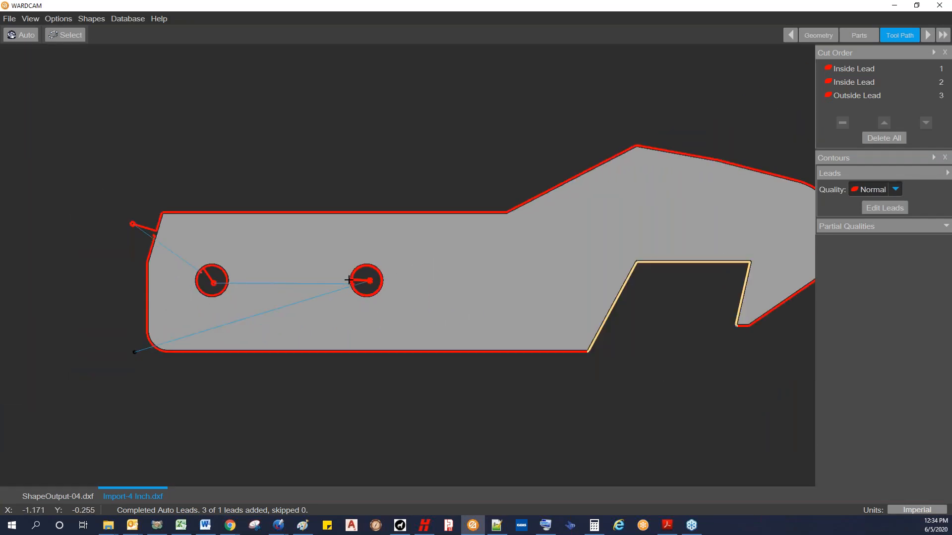
click(927, 35)
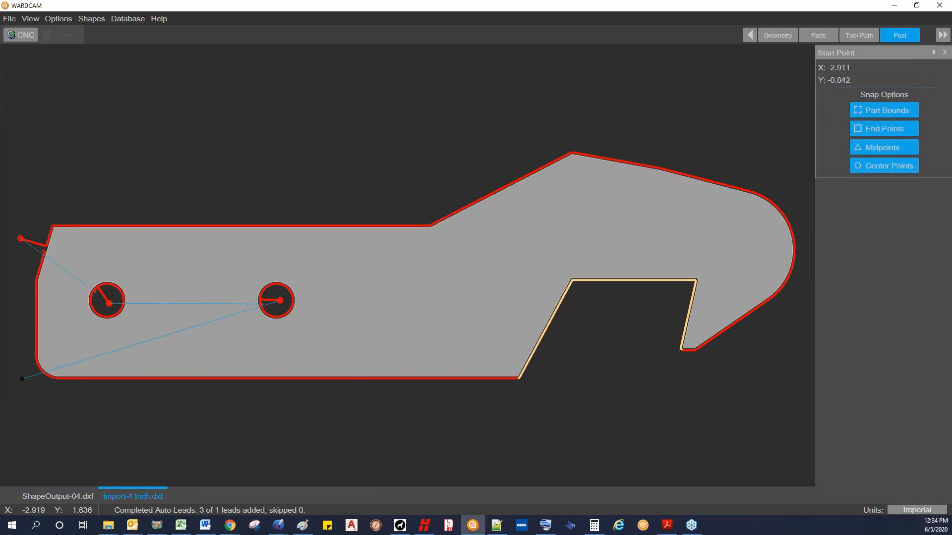
click(23, 36)
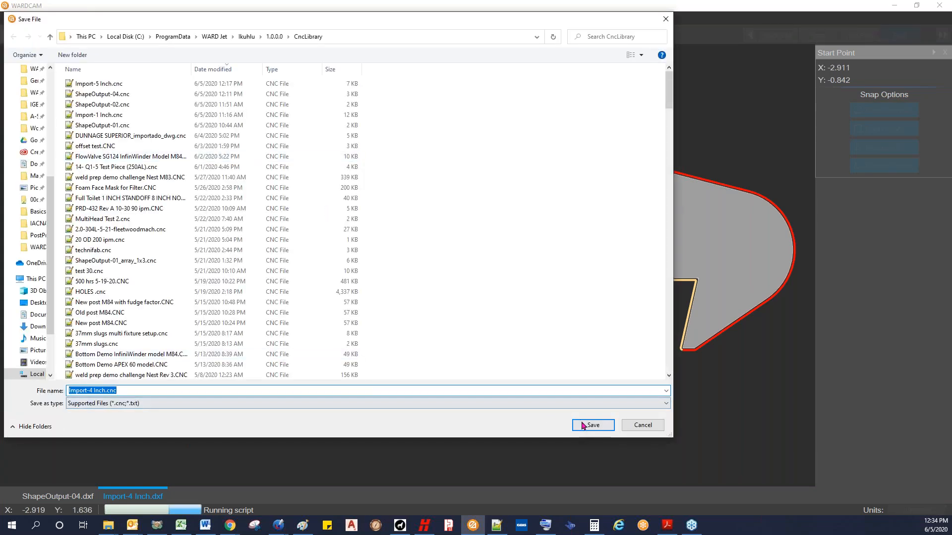
click(583, 426)
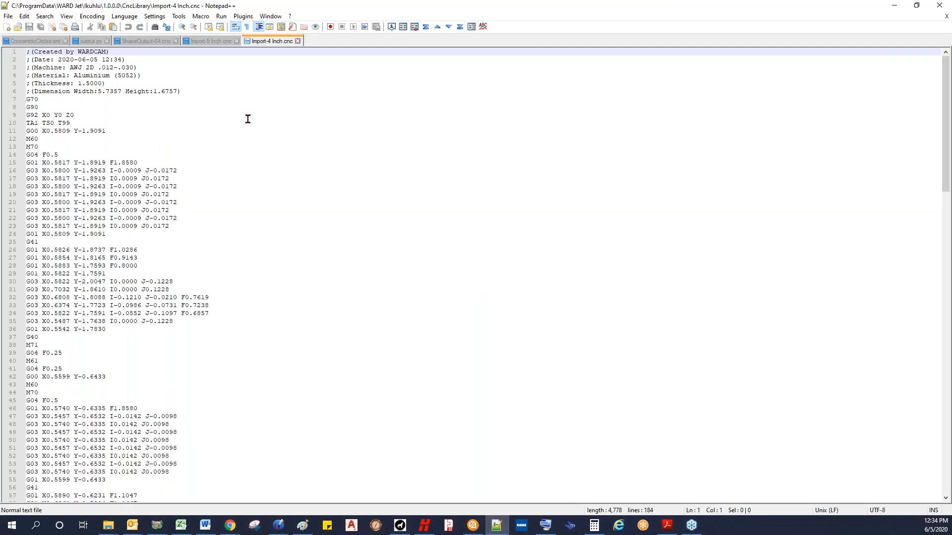
click(894, 5)
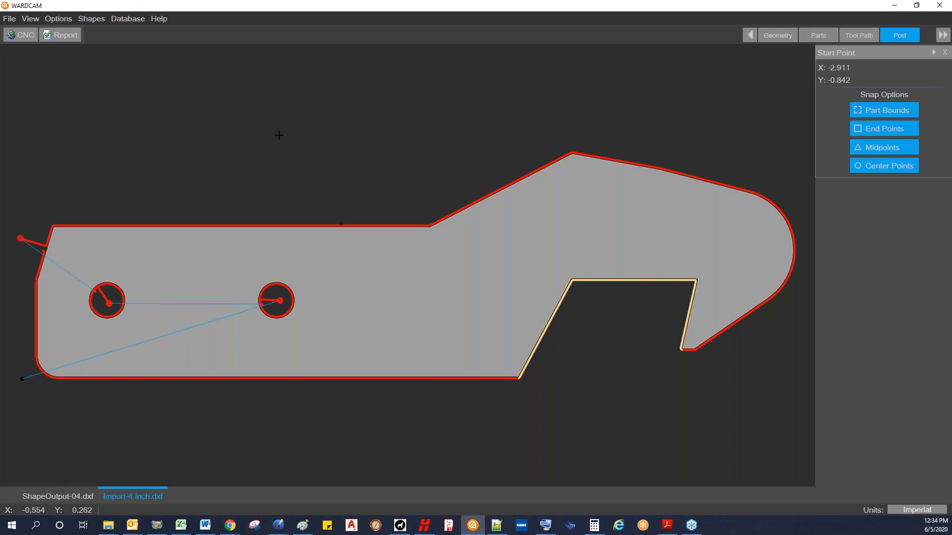
Step: Generate and save the report for the Import-4 Inch part, view it, and return to WARDCAM
click(74, 36)
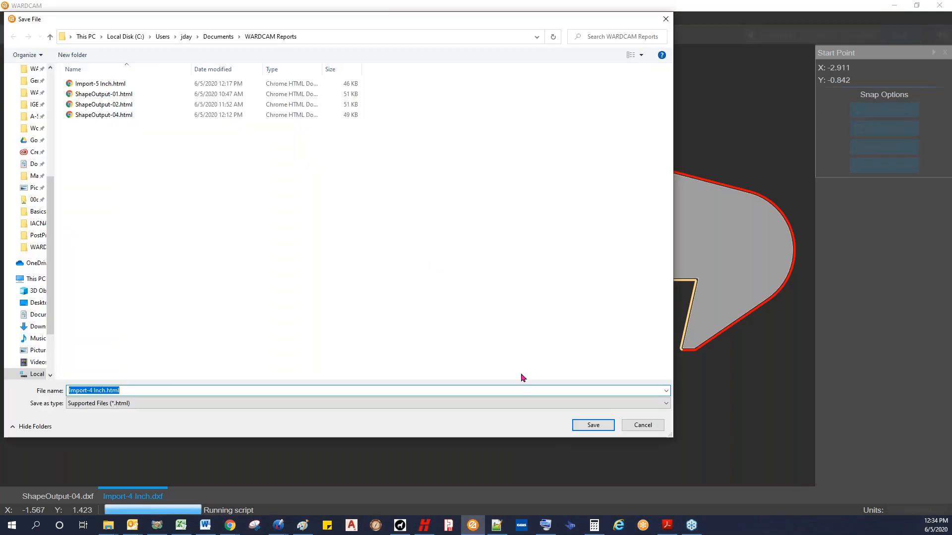
click(582, 425)
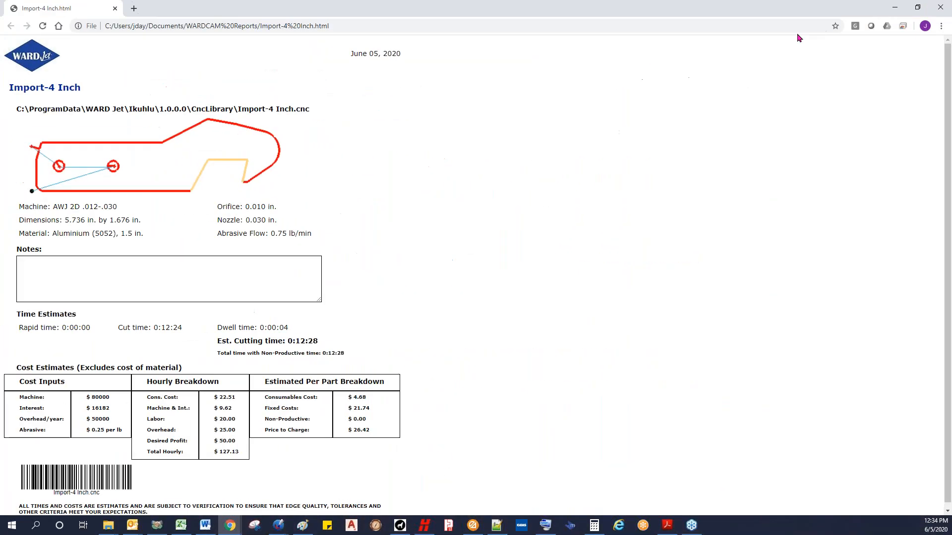
click(896, 11)
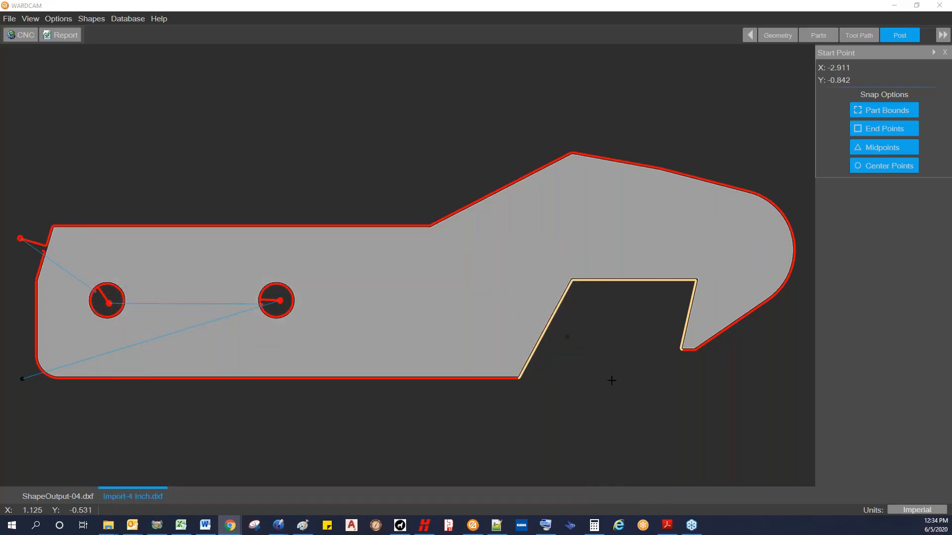
Step: Switch to Notepad++ and examine the circular lead moves of the first pierce in Import-4 Inch.cnc, lines 15 to 24
click(496, 525)
click(195, 214)
click(179, 192)
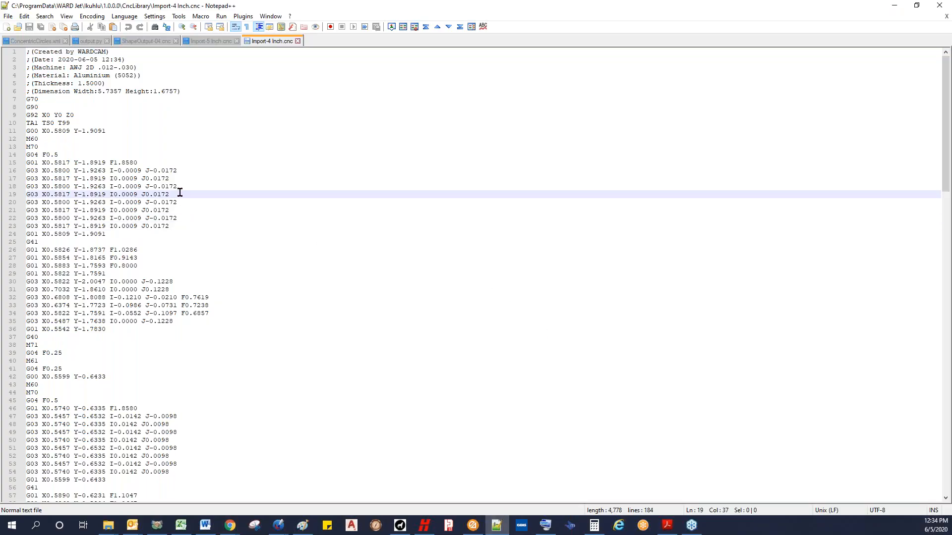
click(178, 179)
click(177, 173)
click(177, 178)
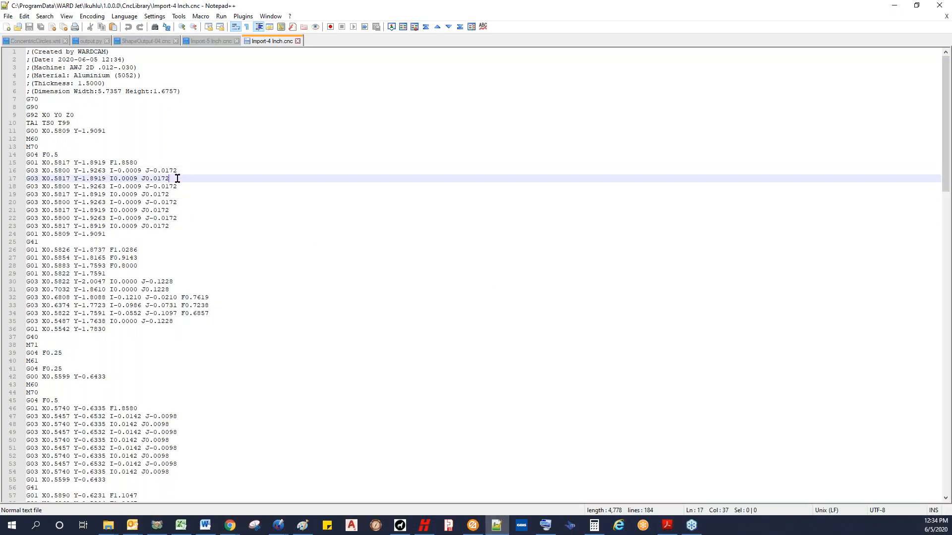
click(181, 187)
click(180, 194)
click(180, 202)
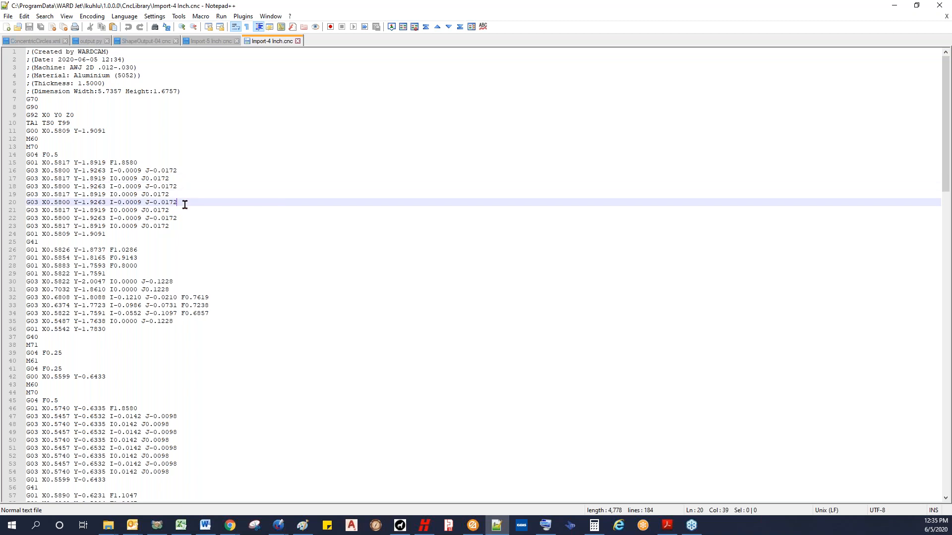
click(181, 211)
click(181, 219)
click(182, 226)
click(183, 179)
click(181, 171)
click(73, 164)
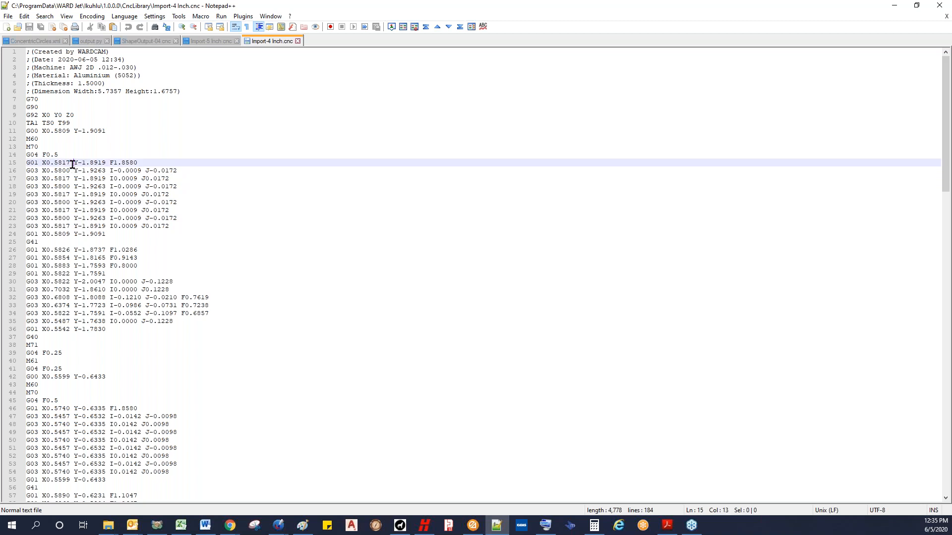
click(68, 233)
click(82, 164)
click(90, 234)
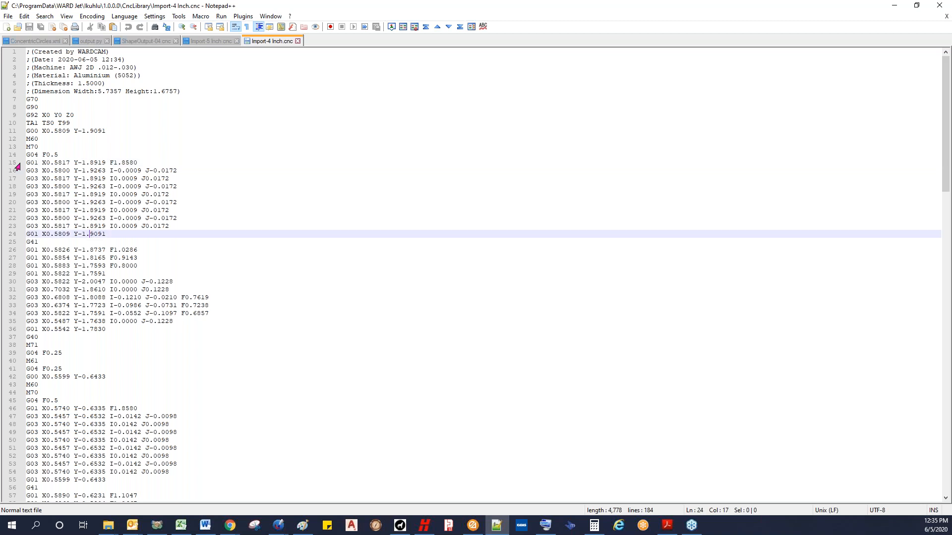
click(895, 5)
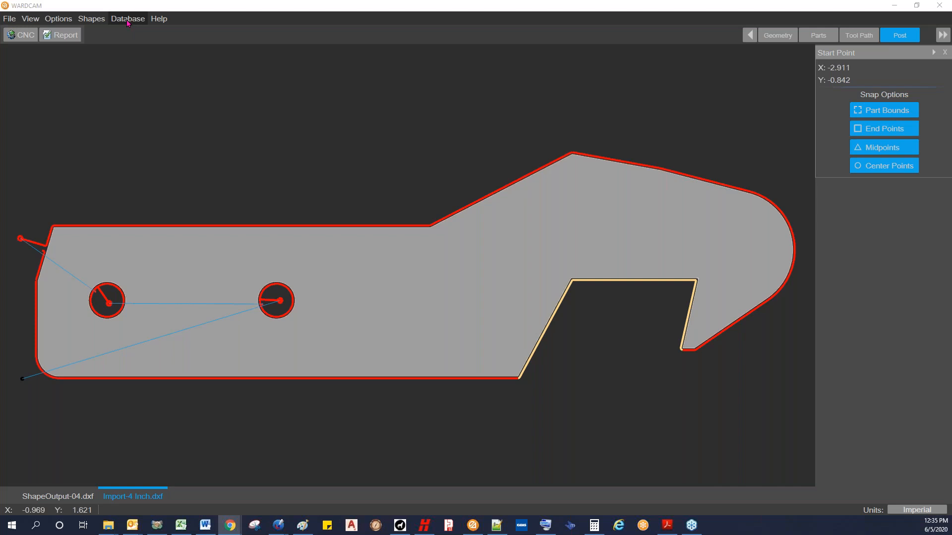
Step: In the advanced material settings, set Circular Lead Turns to 10 for Aluminium (5052) at 1.500 in and save
click(128, 21)
click(137, 37)
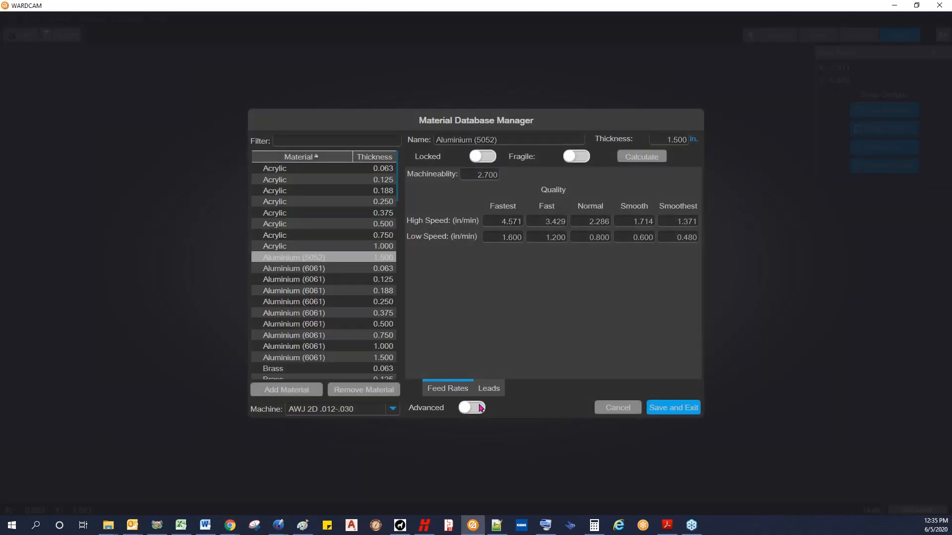
click(479, 408)
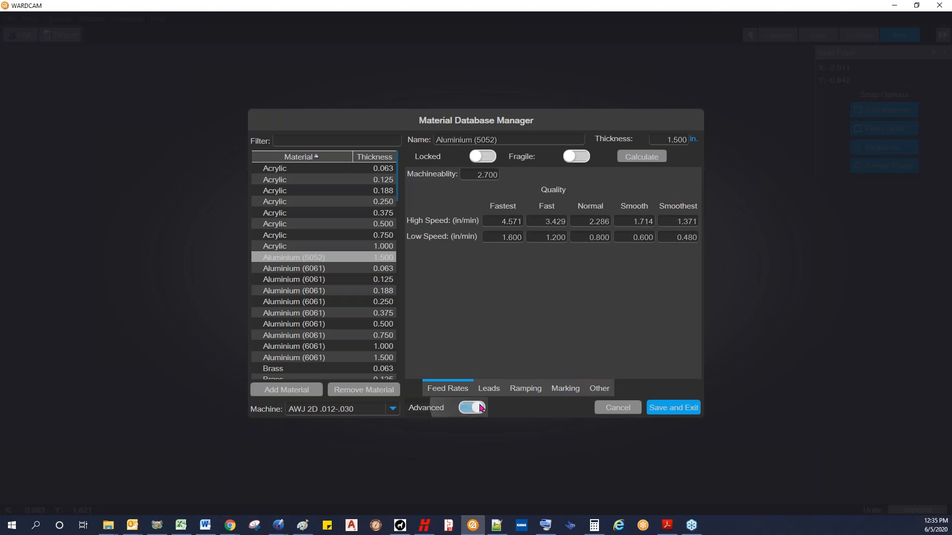
click(604, 389)
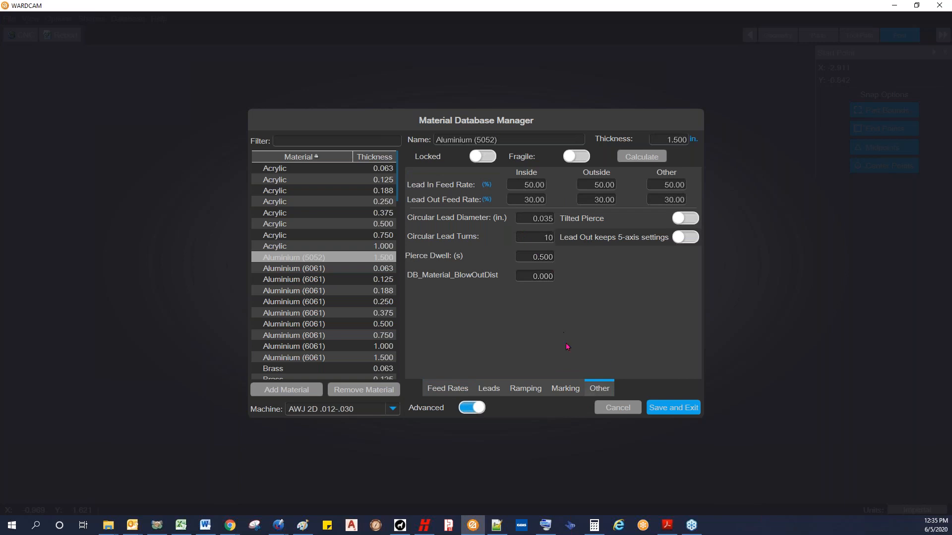
click(672, 407)
Step: Output the CNC program again over the existing Import-4 Inch.cnc and reload it in Notepad++
click(24, 35)
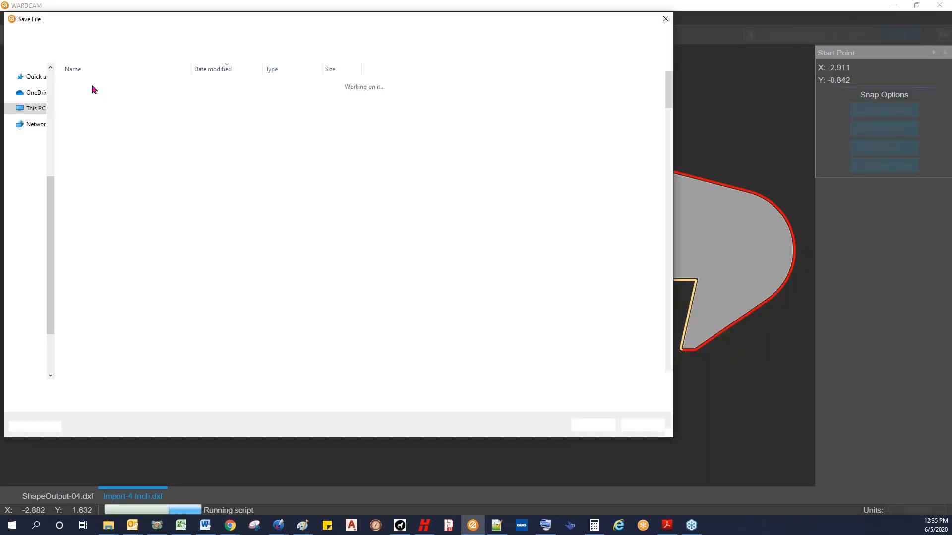
click(593, 425)
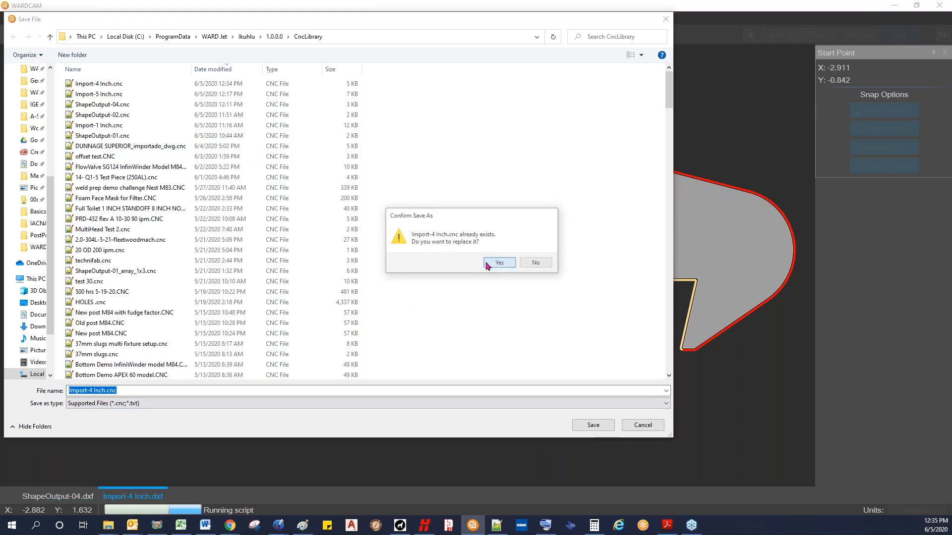
click(499, 262)
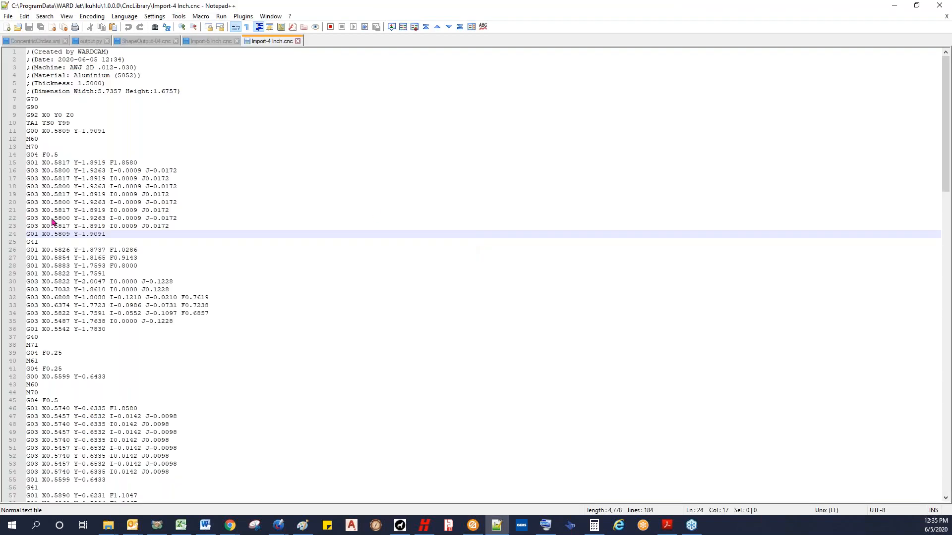
click(434, 227)
Step: Check the circular lead moves and feed rate in the reloaded CNC code, lines 15 to 23, and return to WARDCAM
click(113, 218)
click(113, 207)
click(113, 202)
click(113, 195)
click(113, 186)
click(113, 178)
click(113, 170)
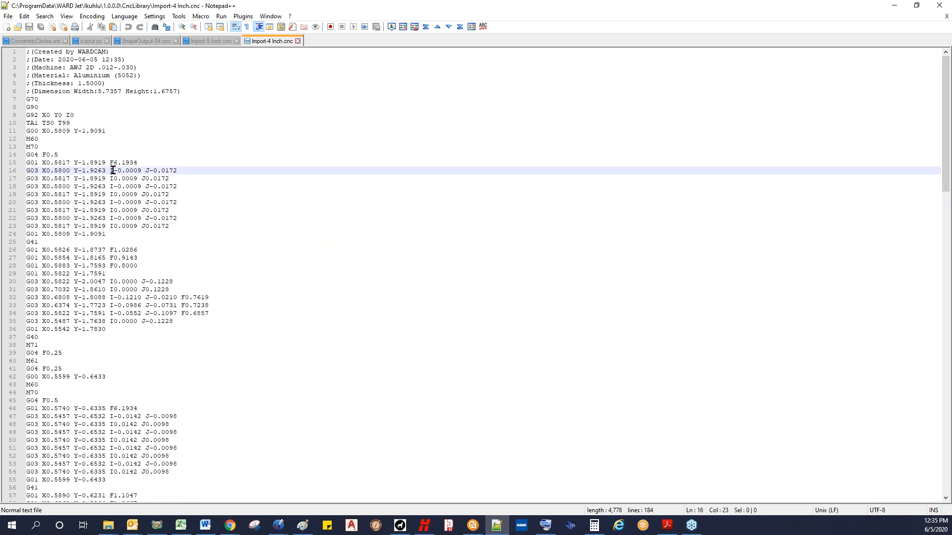
click(113, 163)
click(113, 226)
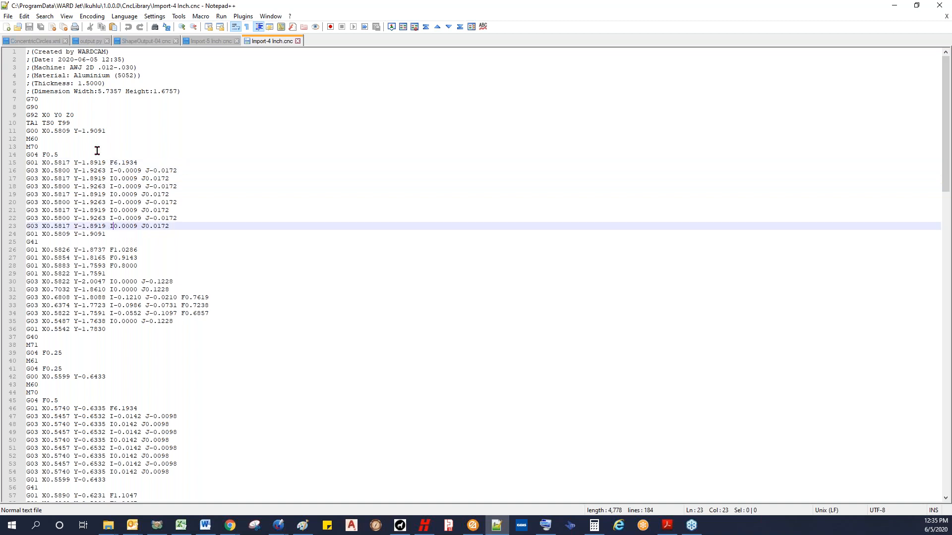
click(894, 6)
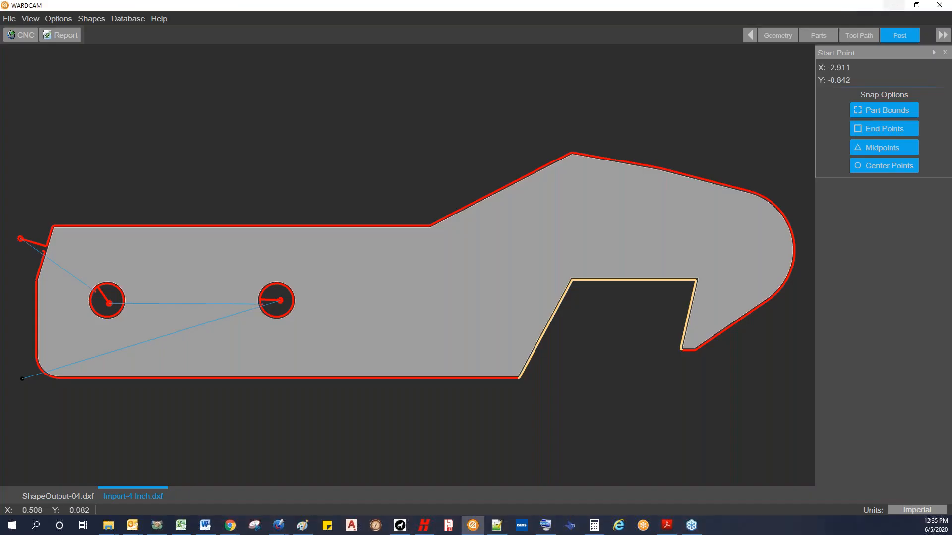
Step: Go back to the tool path stage, delete all leads, and add them again automatically
click(819, 35)
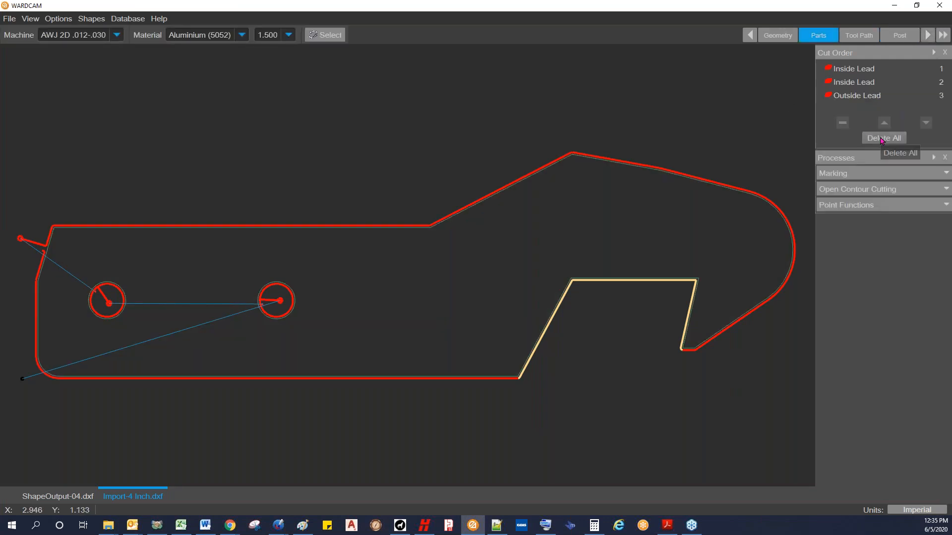
click(858, 36)
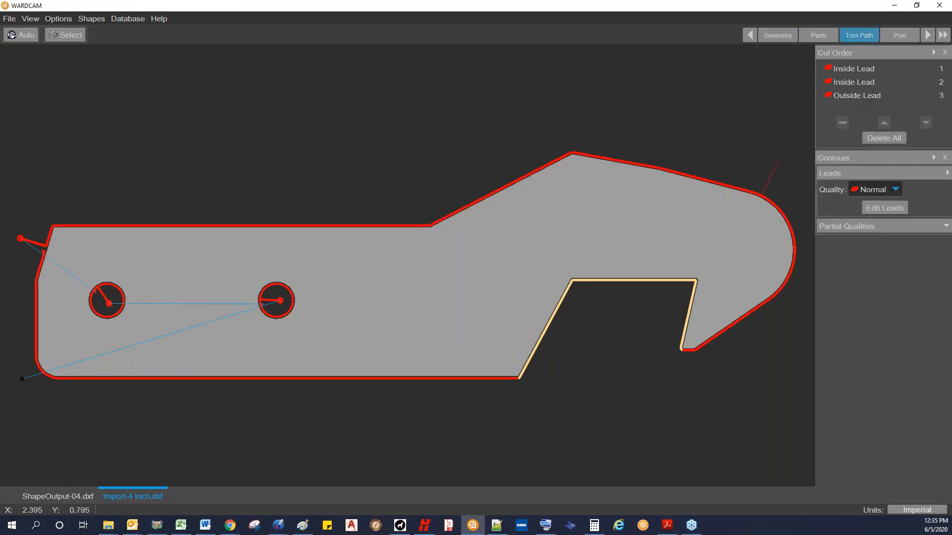
click(878, 139)
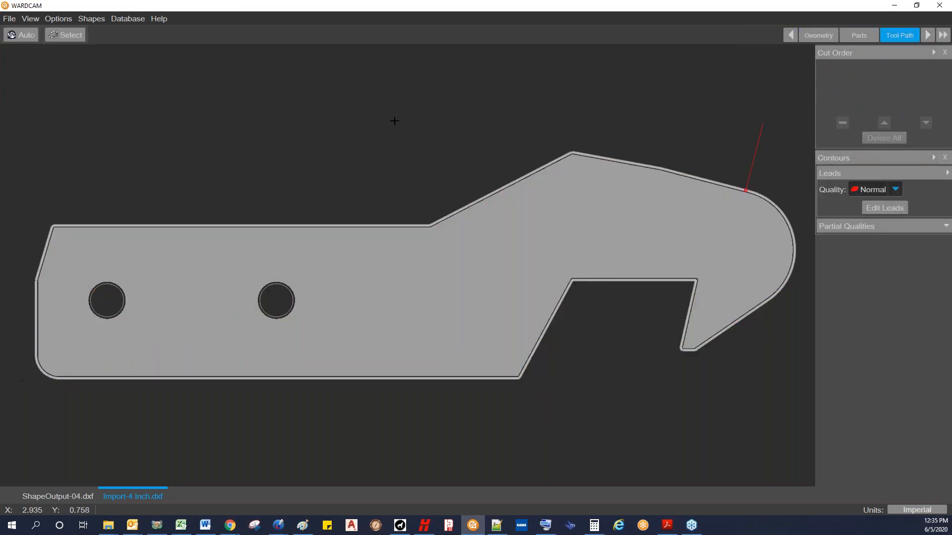
click(29, 40)
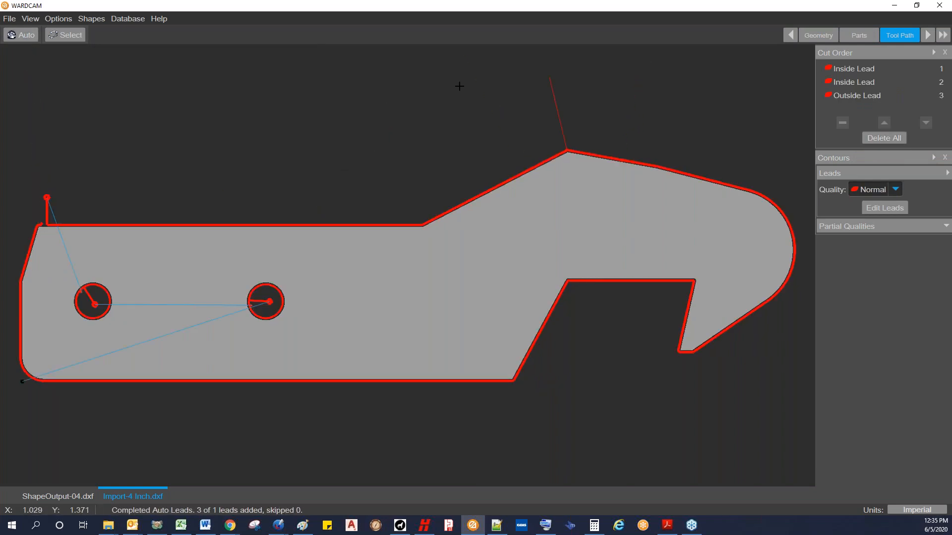
Step: Advance to the post stage, output the CNC program over Import-4 Inch.cnc, and reload it in Notepad++
click(928, 35)
click(23, 39)
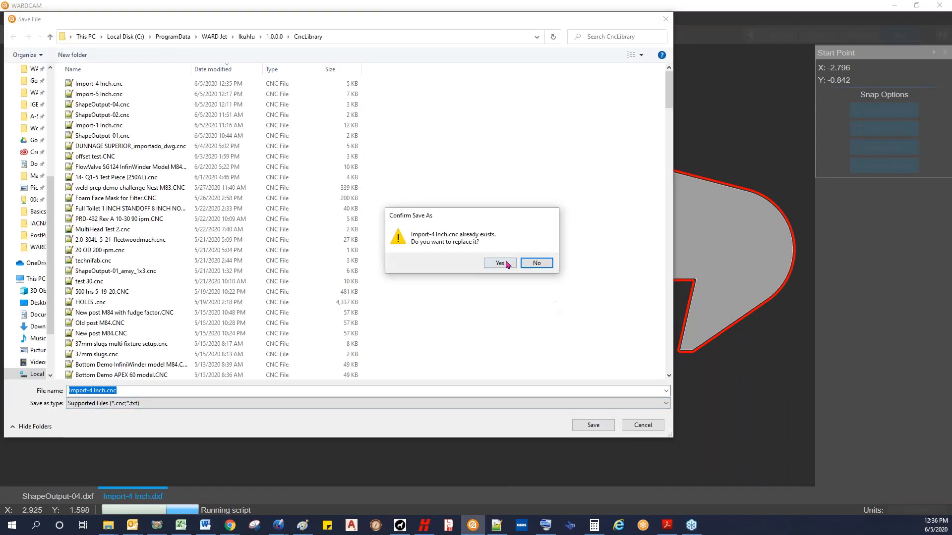
click(506, 264)
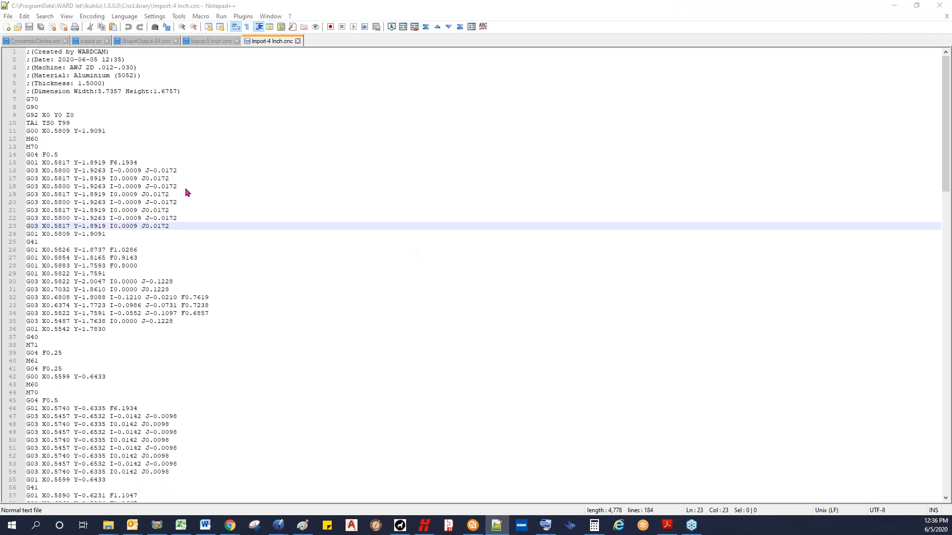
click(398, 229)
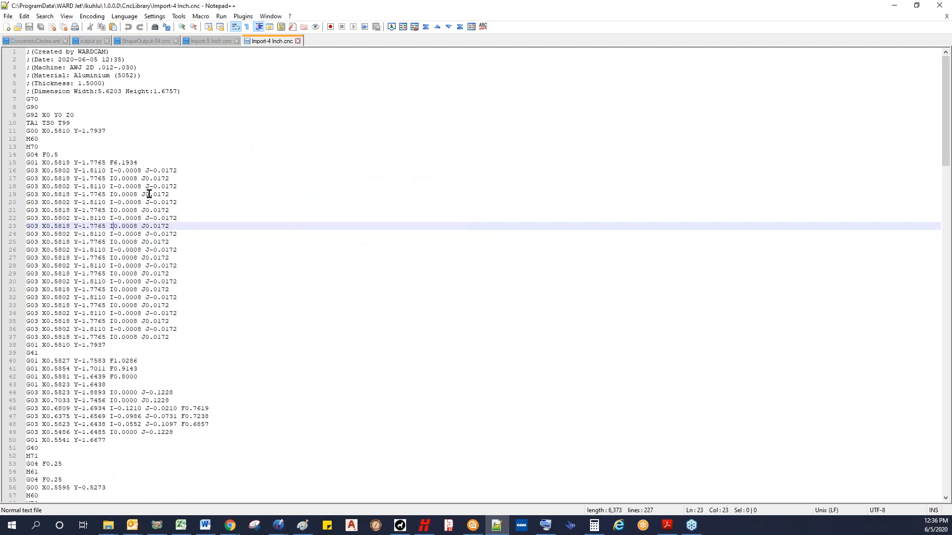
Step: Examine the repeated circular lead moves of the first pierce in the new CNC code, and return to WARDCAM
click(173, 337)
click(178, 313)
click(182, 274)
click(180, 234)
click(183, 210)
click(186, 188)
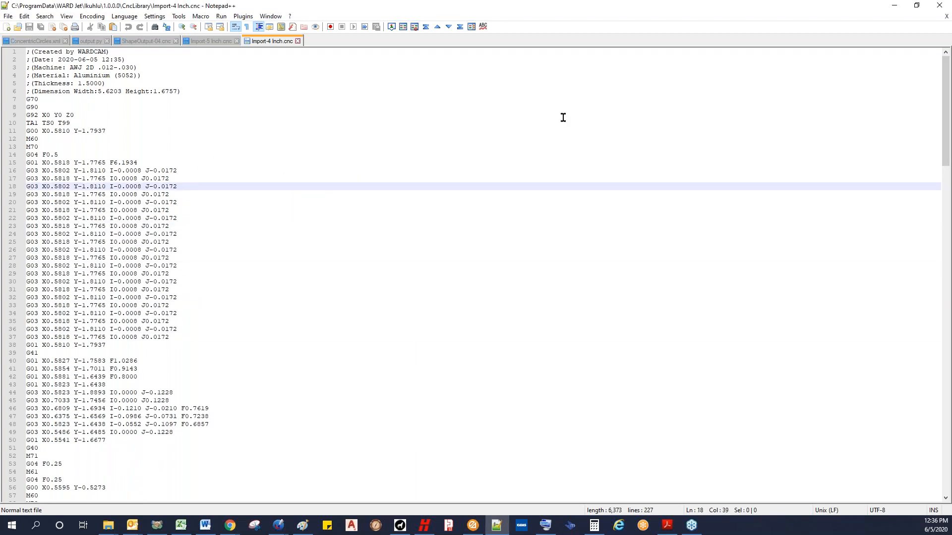
click(895, 11)
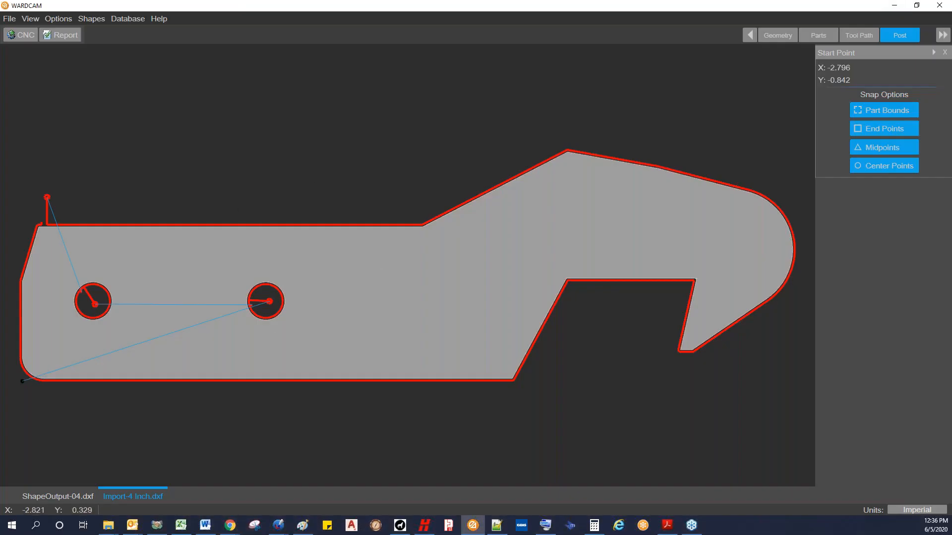
Step: Review the post variables for Default, G+M Codes, Height Sensors, Machine, Reports and Waterjet
click(205, 525)
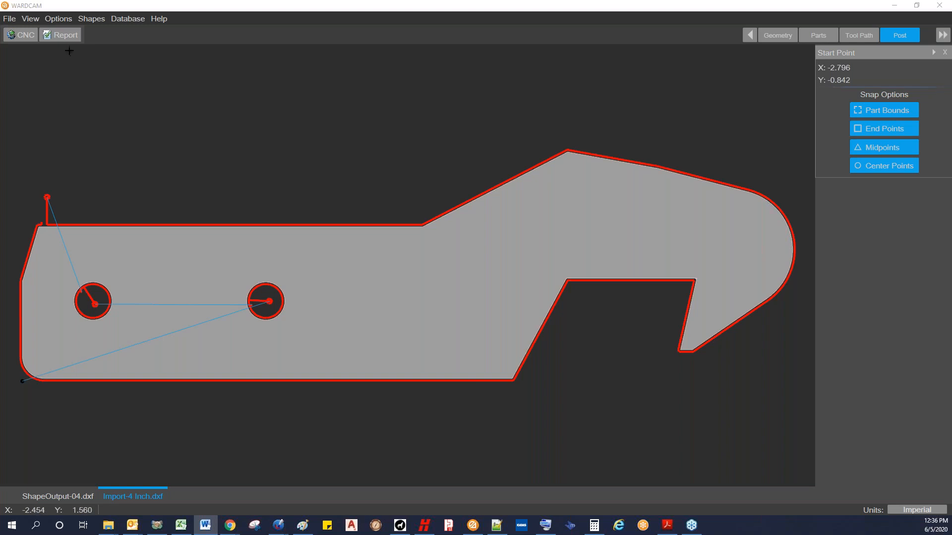
click(59, 18)
click(59, 19)
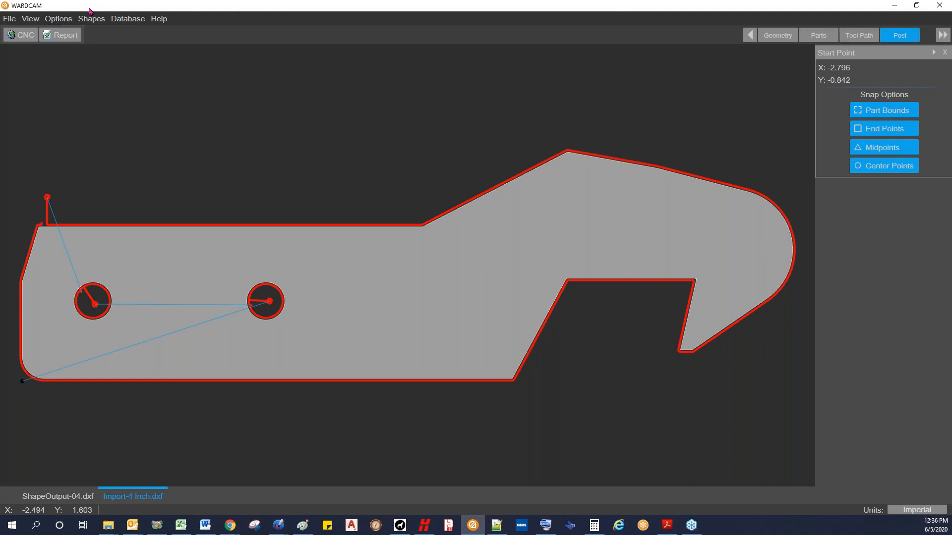
click(58, 19)
click(73, 35)
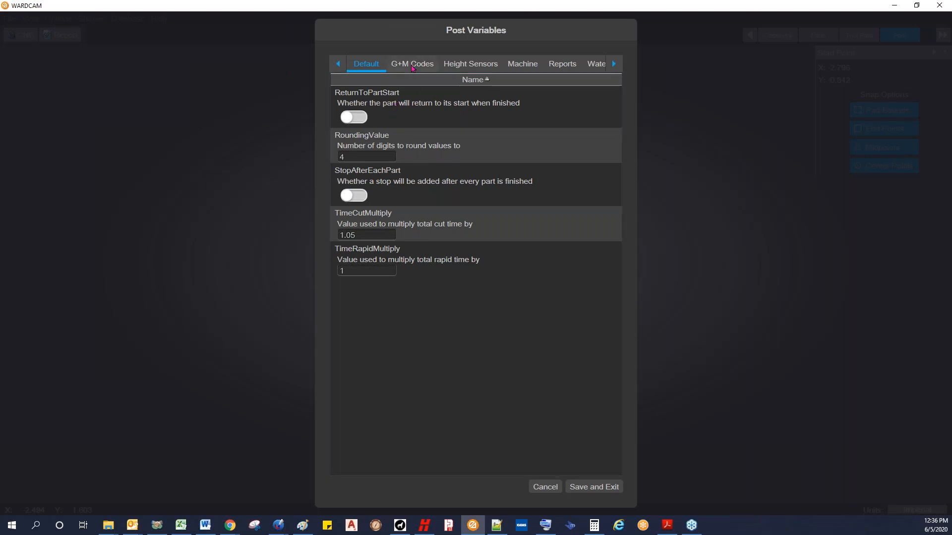
click(412, 64)
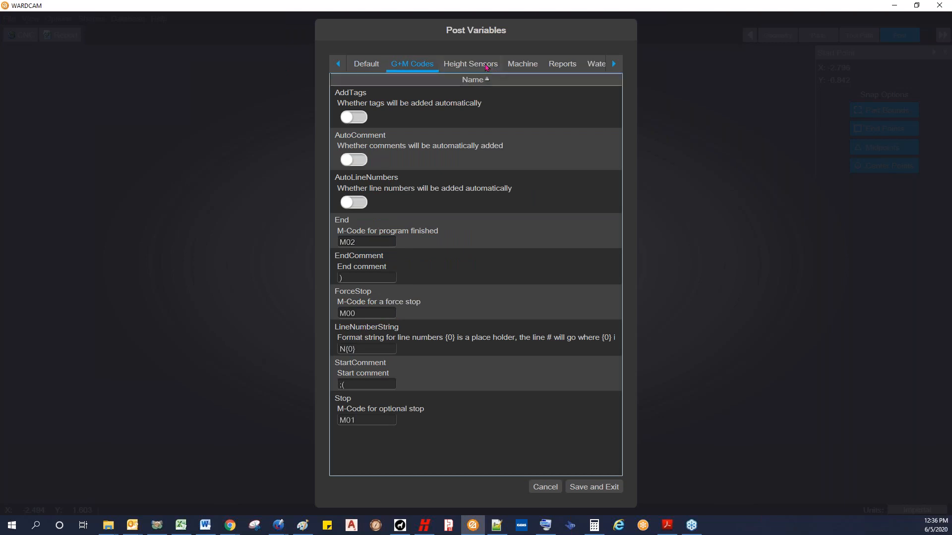
click(489, 67)
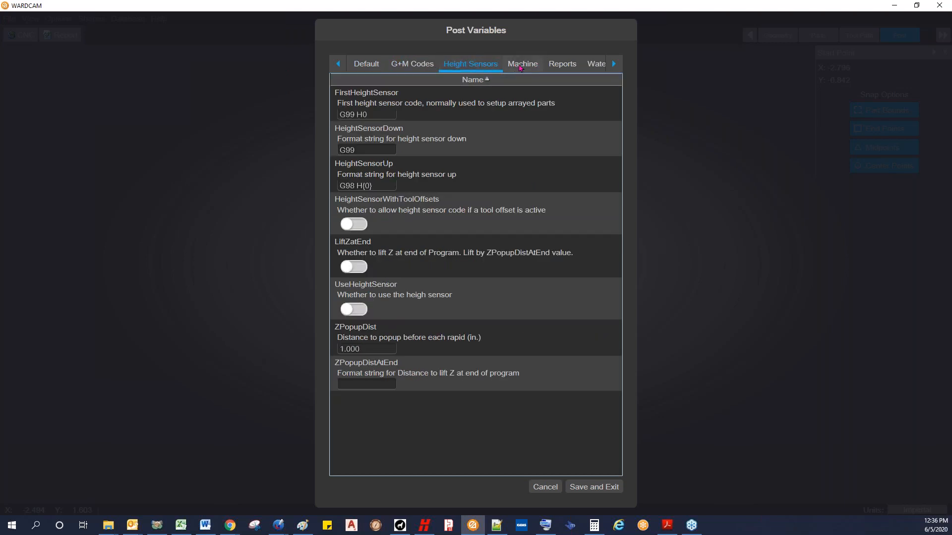
click(521, 66)
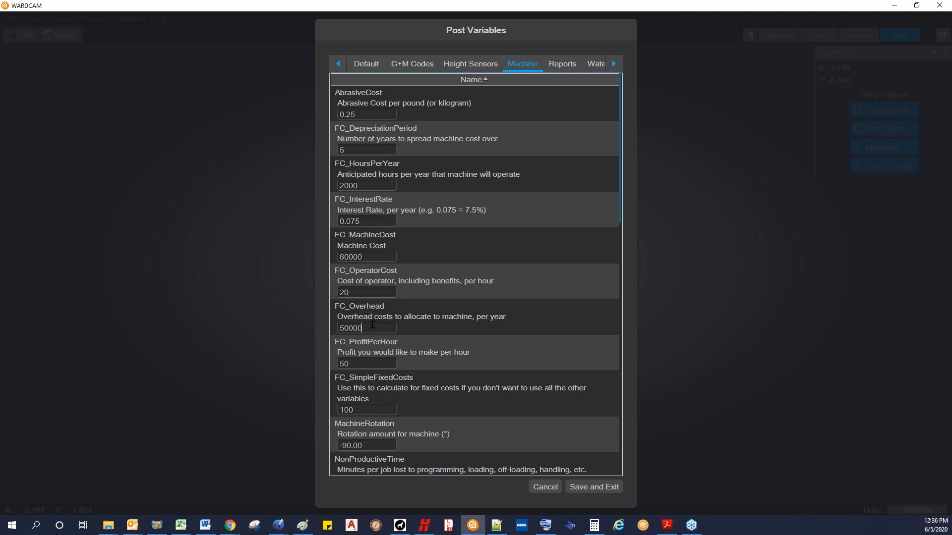
click(364, 363)
click(562, 64)
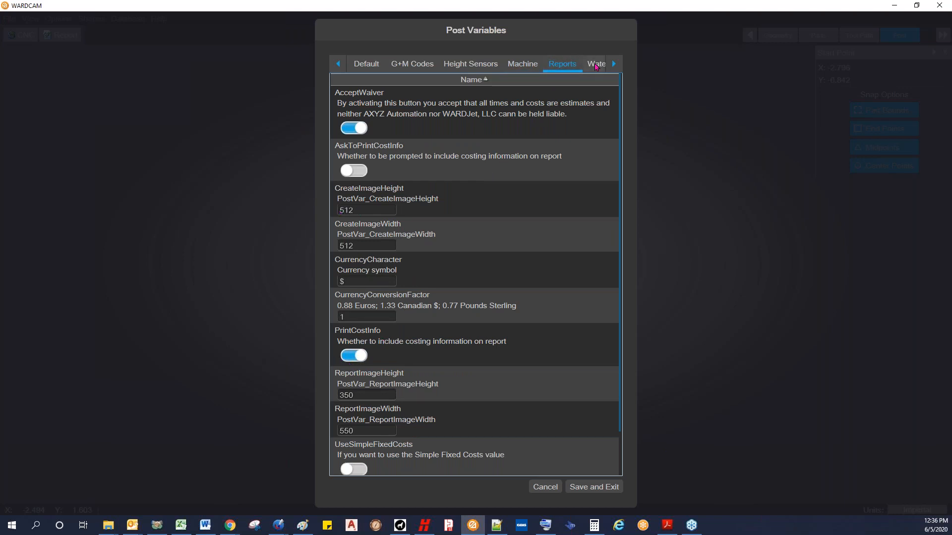
click(596, 65)
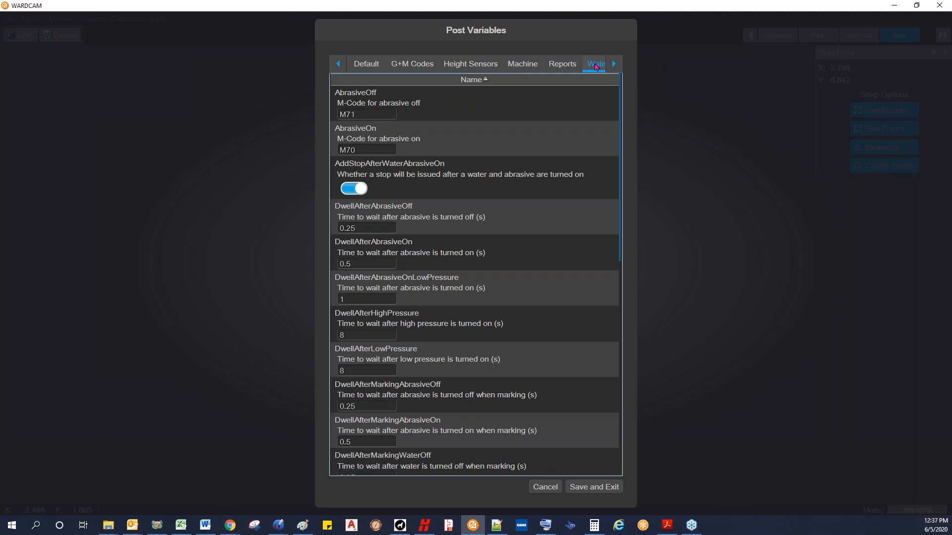
Step: Edit the ExtraPierceTurns value for circular leads in the Waterjet post variables and save the variables
scroll(620, 156, down, 1)
drag(620, 156, 619, 283)
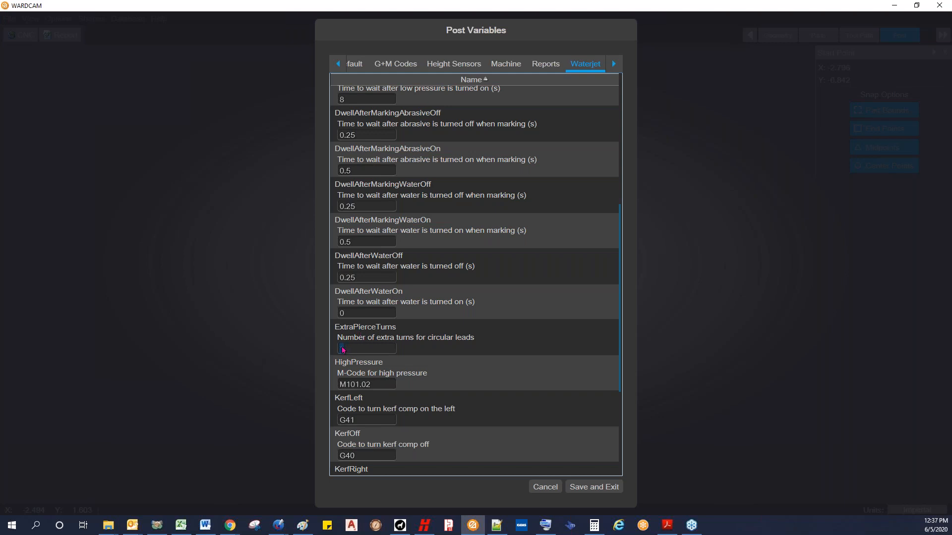
drag(352, 349, 339, 353)
click(594, 487)
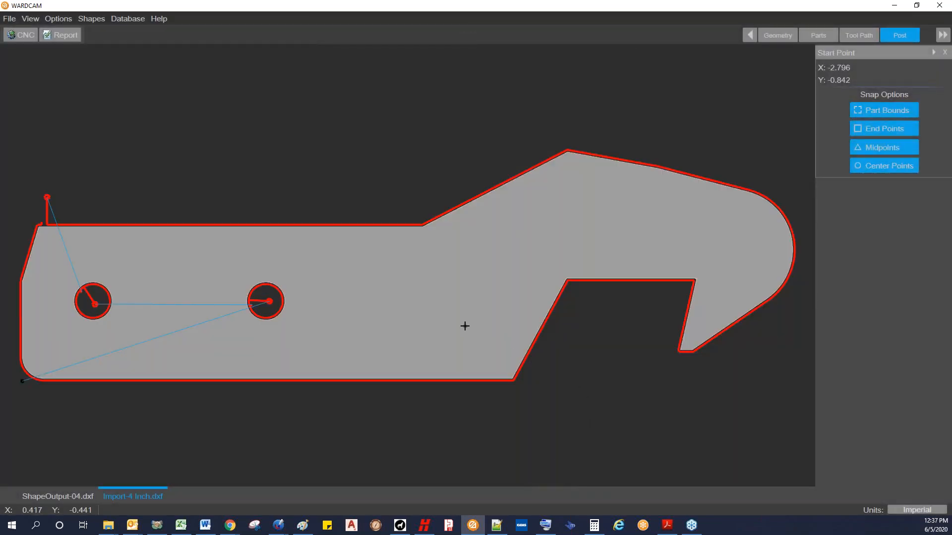
Step: Open the part drawing Import-3 Inch.dxf as a new job
key(alt+Tab)
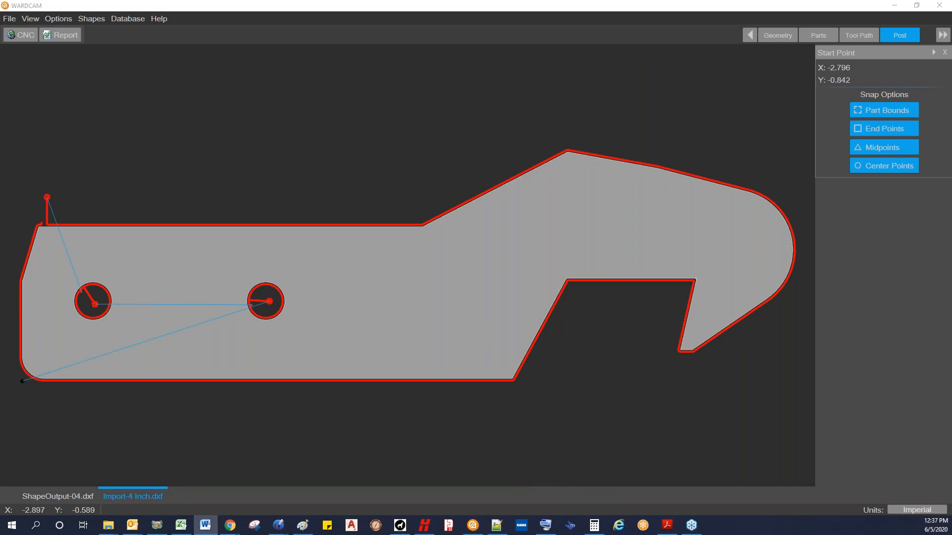
click(9, 19)
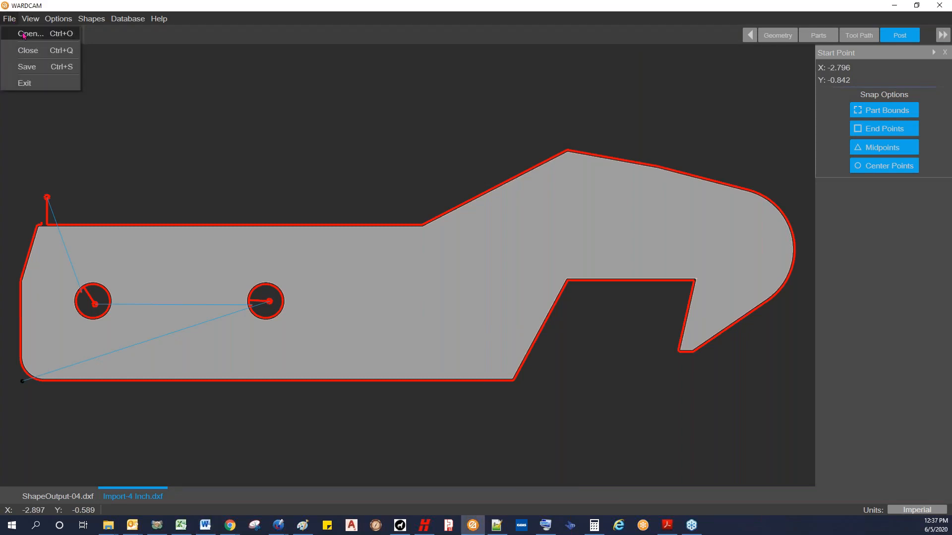
click(21, 37)
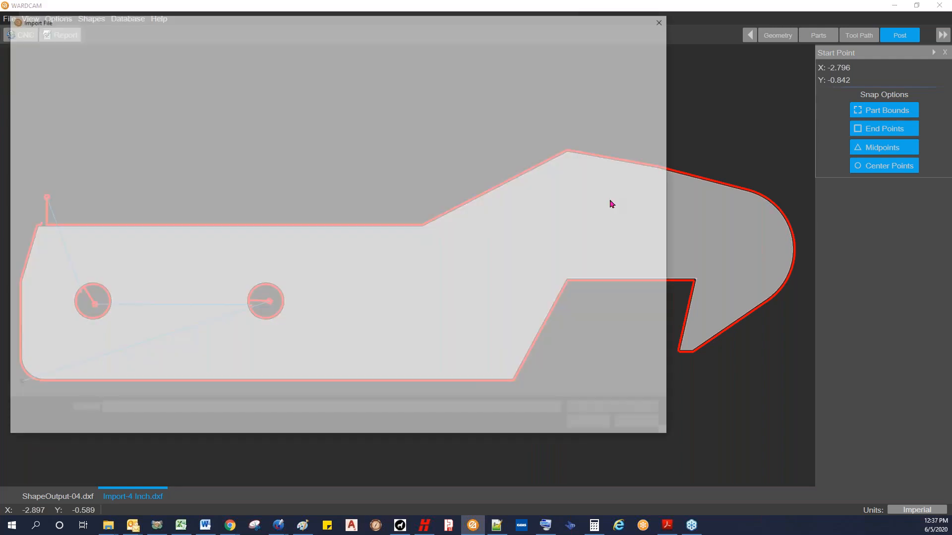
click(130, 114)
click(590, 424)
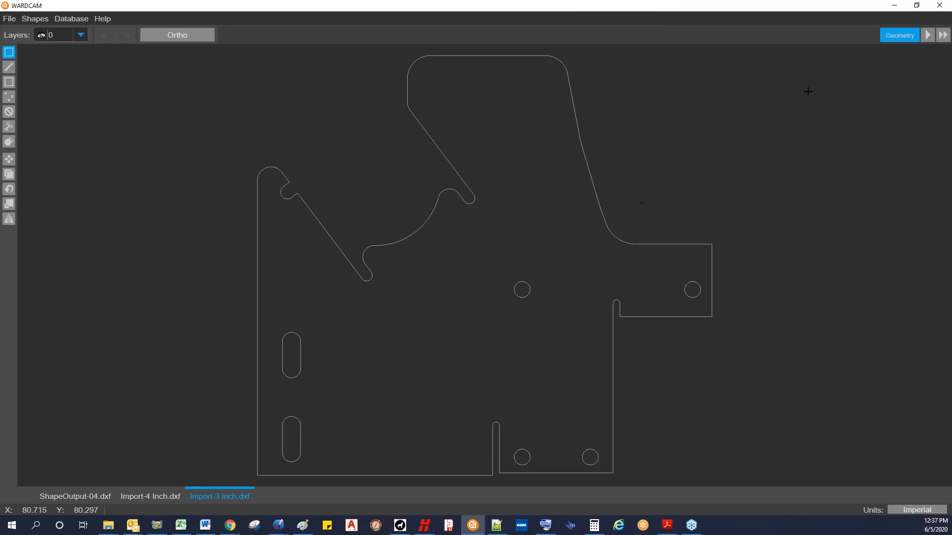
Step: Advance to the parts stage and examine the marked break in the outer contour below the part's upper-right corner
click(928, 34)
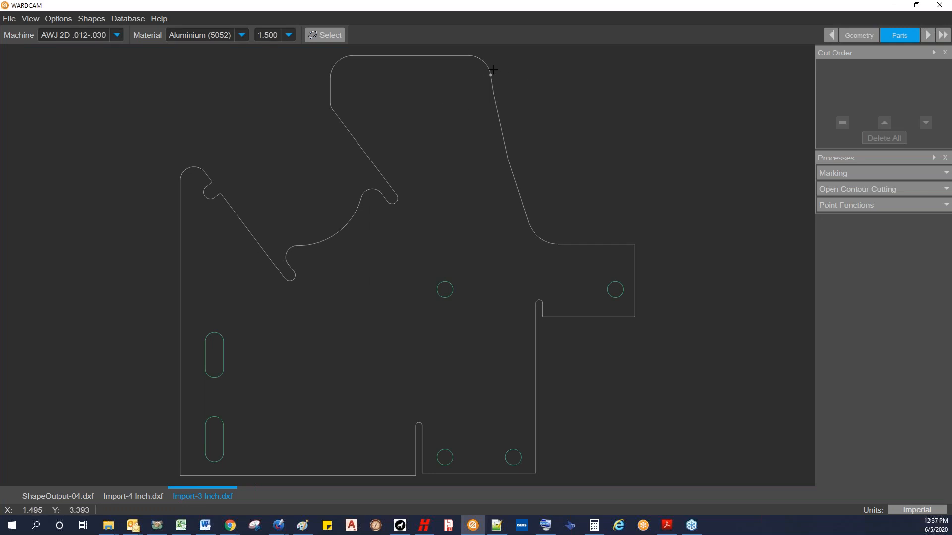
scroll(492, 72, up, 5)
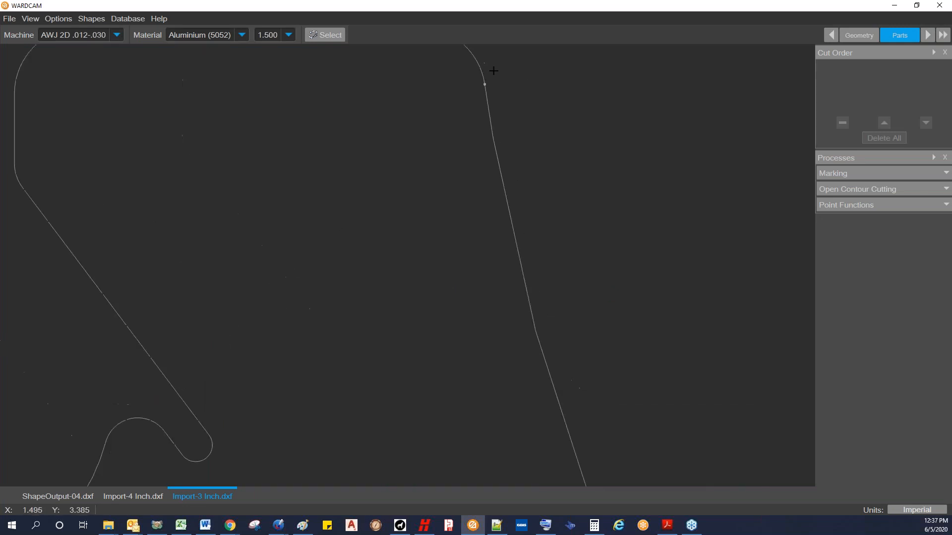
scroll(490, 81, up, 3)
scroll(487, 92, up, 3)
scroll(474, 112, up, 2)
scroll(468, 119, up, 3)
scroll(443, 184, up, 1)
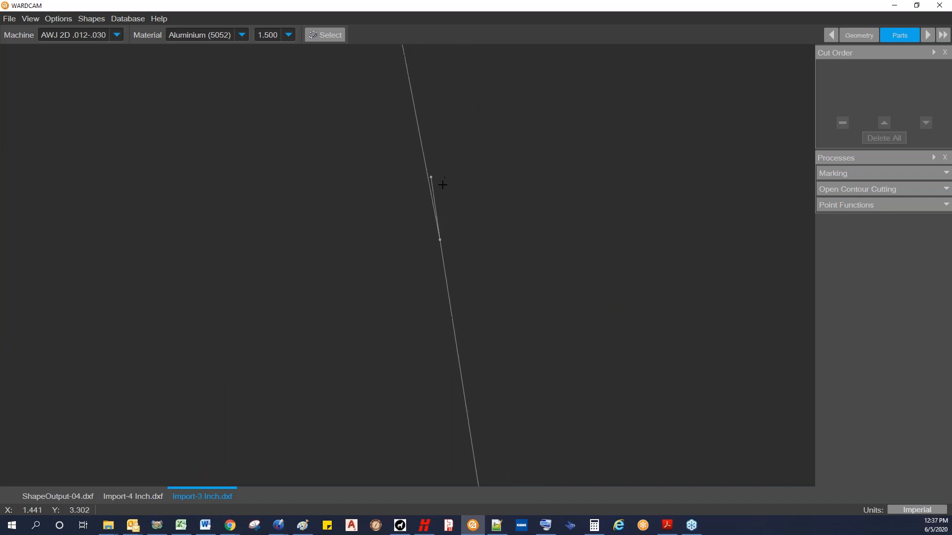
middle_drag(433, 174, 436, 186)
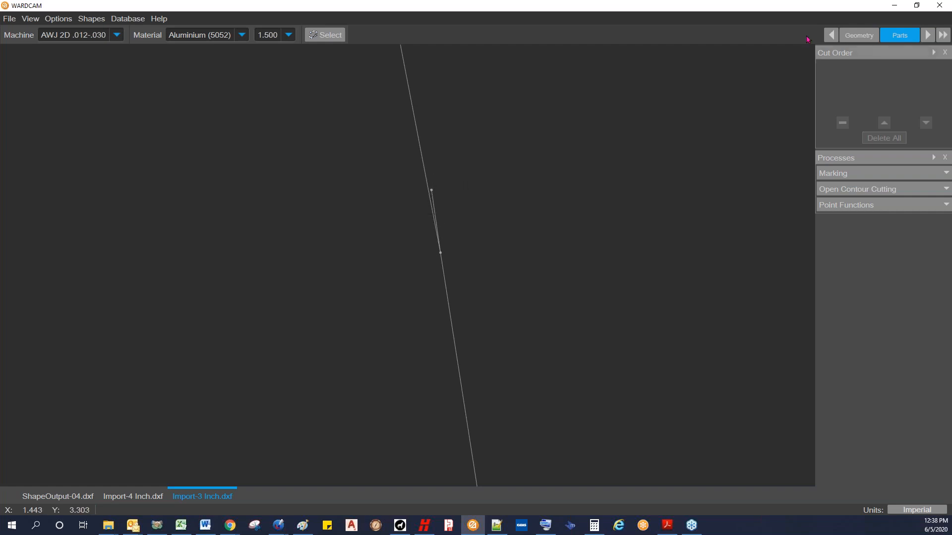
Step: Return to the geometry stage and delete the short stray line overlapping the outer contour's slanted edge
click(861, 37)
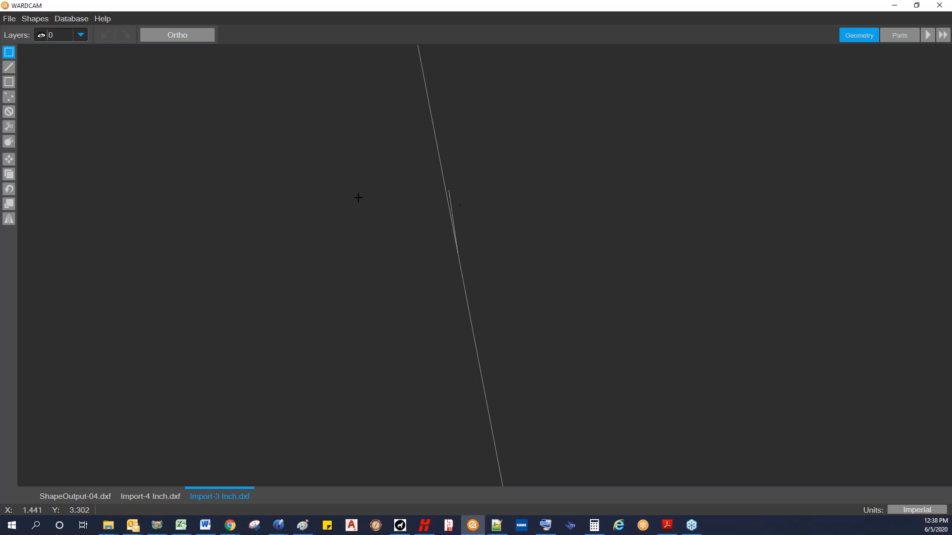
click(9, 126)
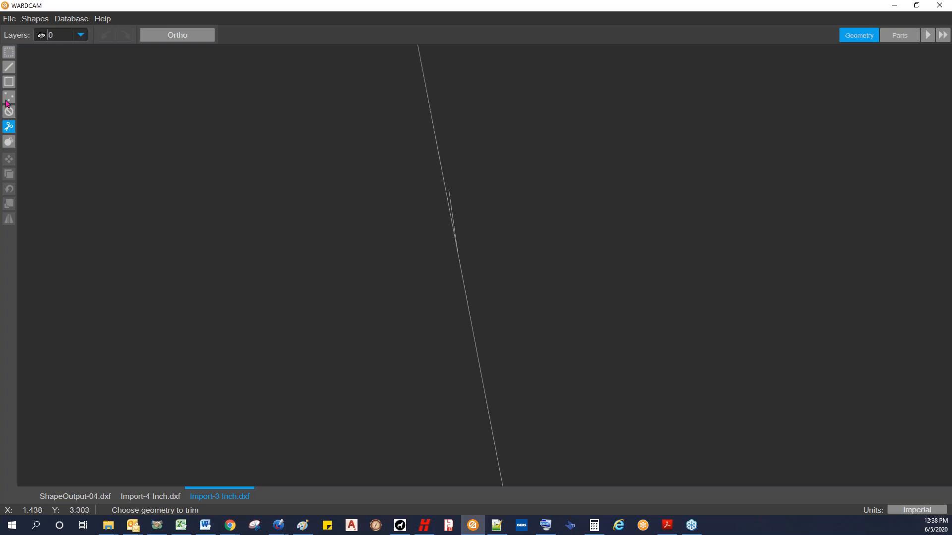
click(9, 52)
drag(322, 127, 634, 337)
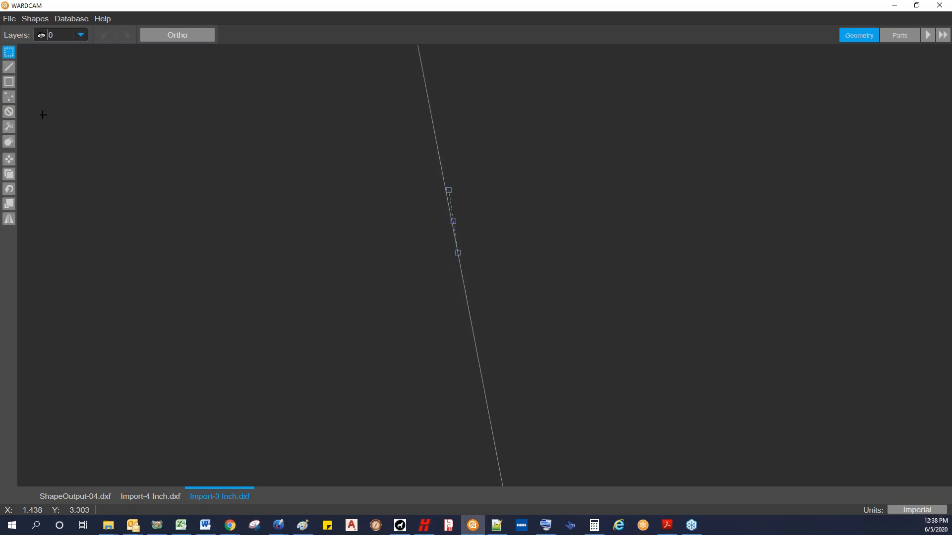
click(9, 112)
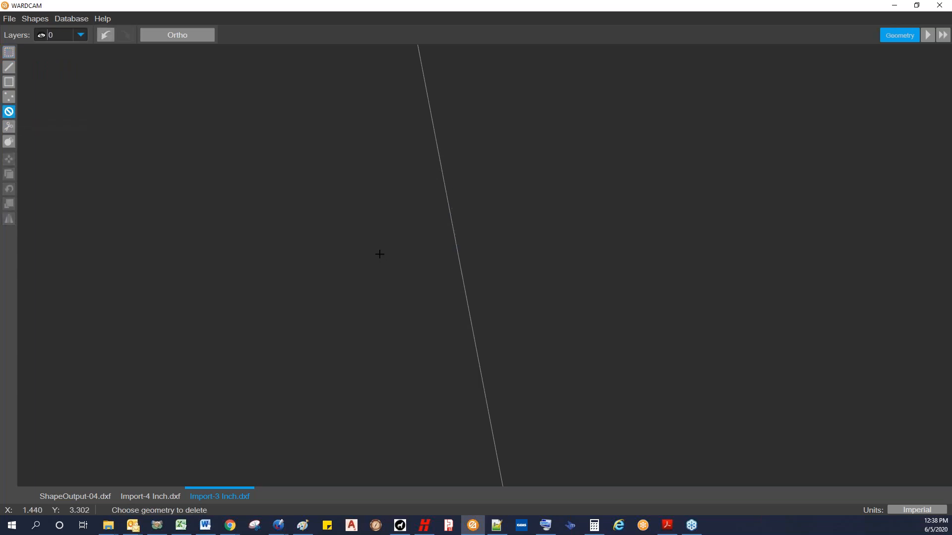
middle_click(379, 253)
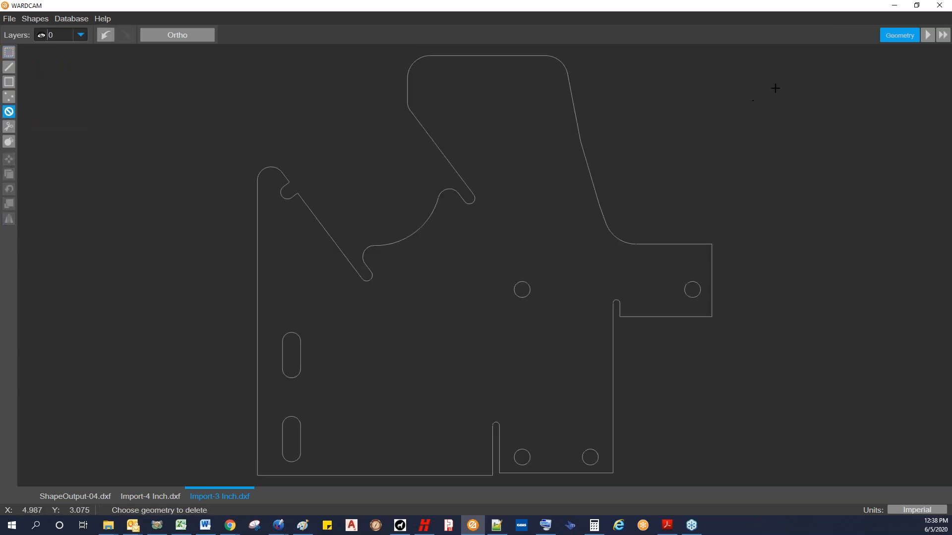
Step: Advance to the parts stage and set the material to Aluminium (6061) with a thickness of 0.063
click(928, 35)
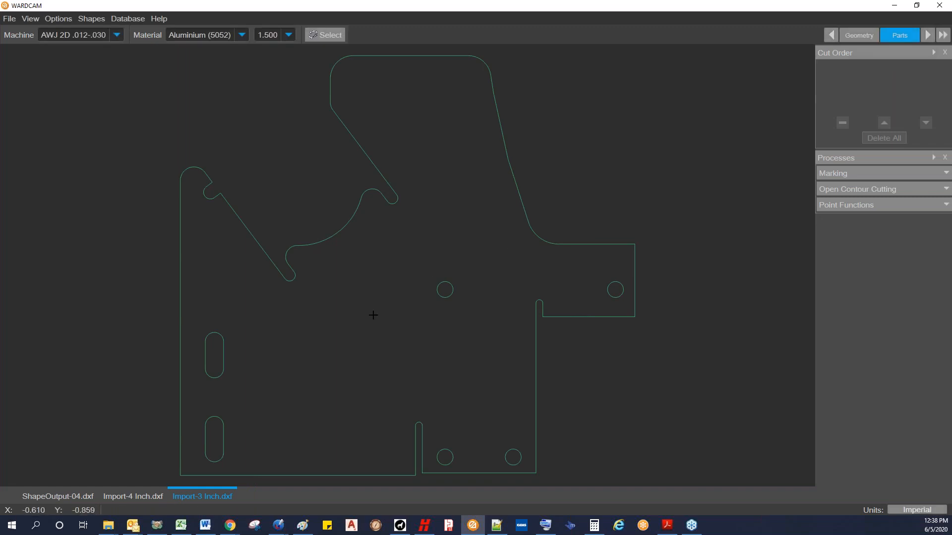
click(288, 35)
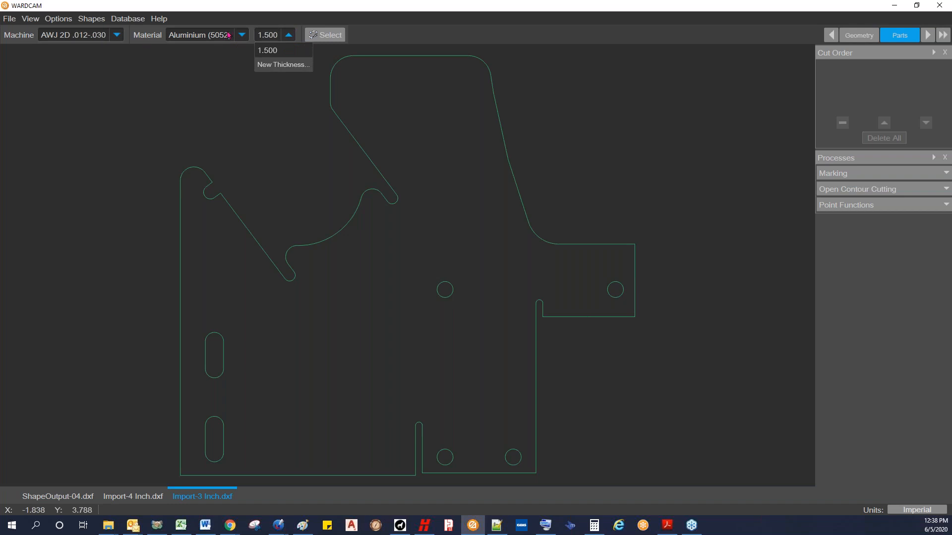
click(241, 38)
click(241, 36)
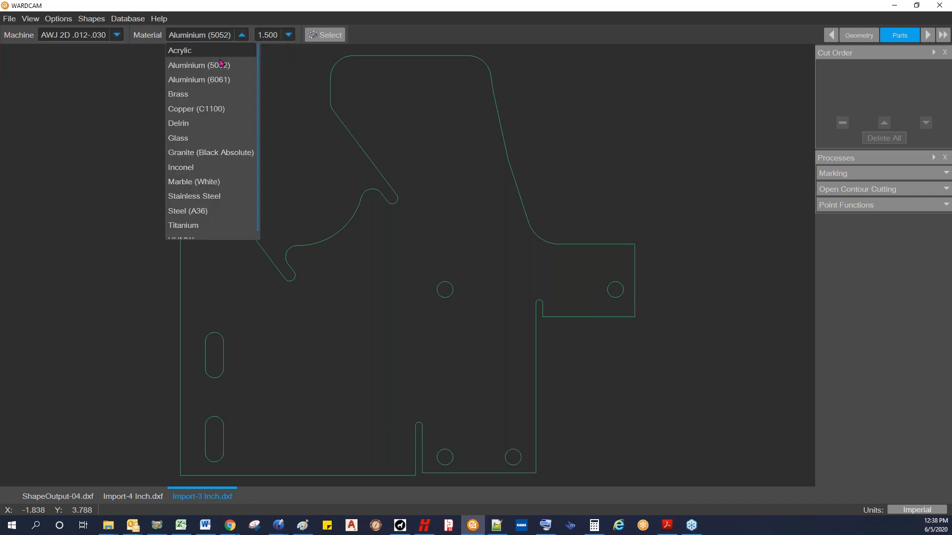
click(223, 65)
click(288, 35)
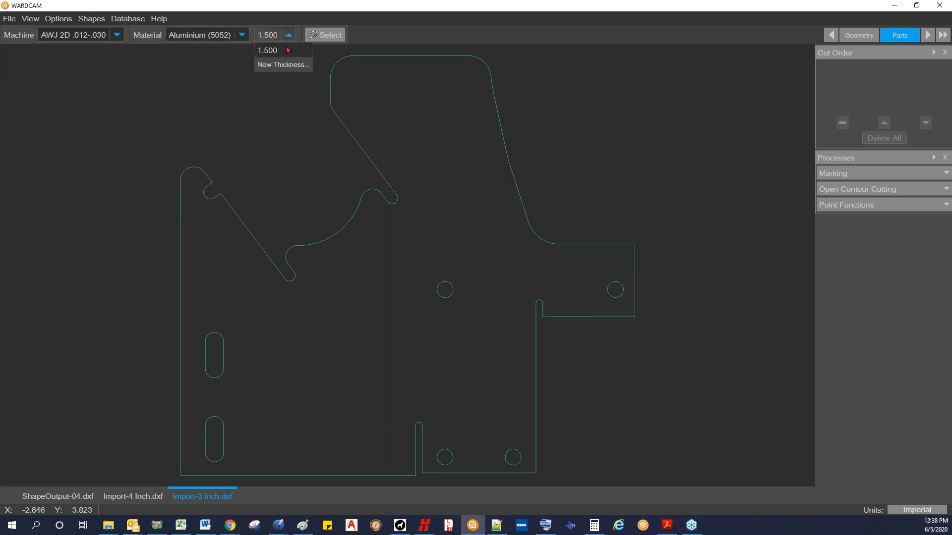
click(243, 39)
click(243, 39)
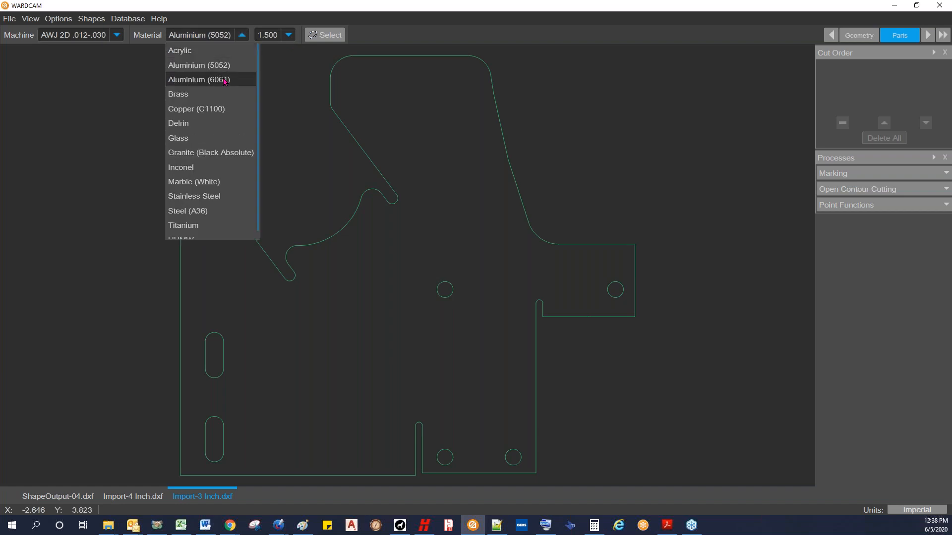
click(224, 80)
click(288, 36)
click(286, 36)
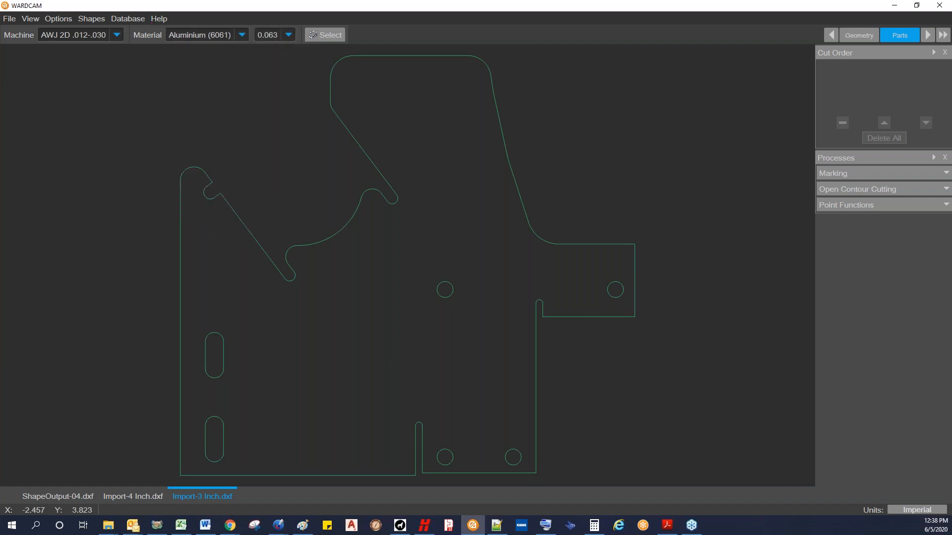
Step: Fast-forward the part through to post, save the program as Import-3 Inch.cnc, generate its report, and return to WARDCAM
click(940, 37)
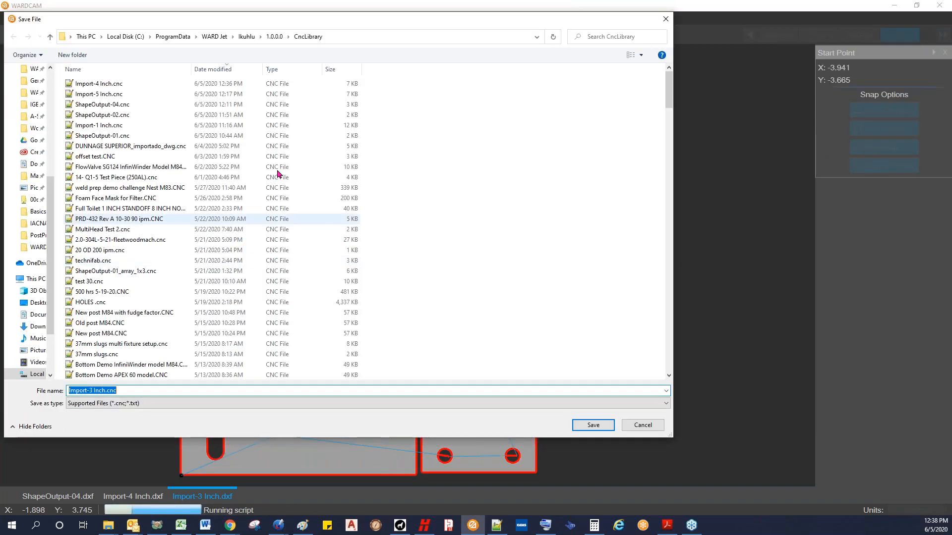
click(588, 425)
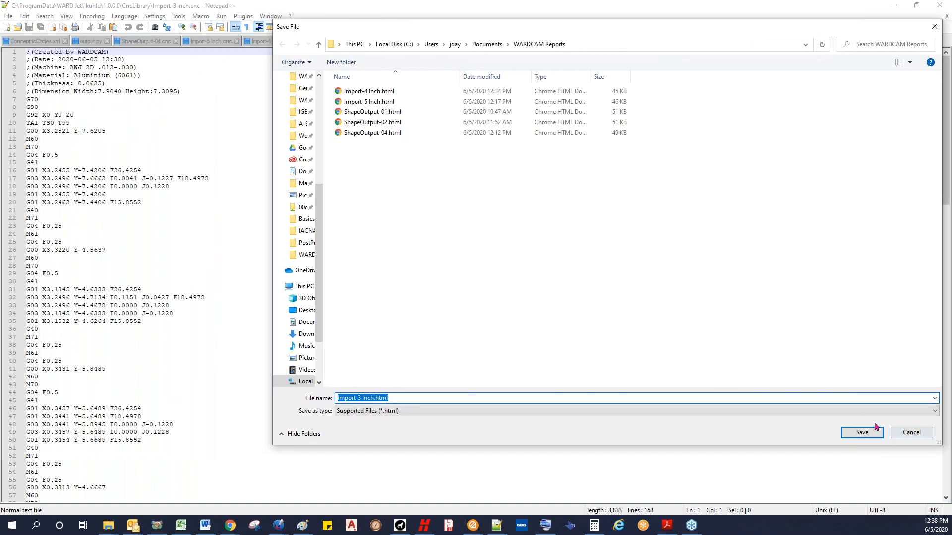
click(863, 430)
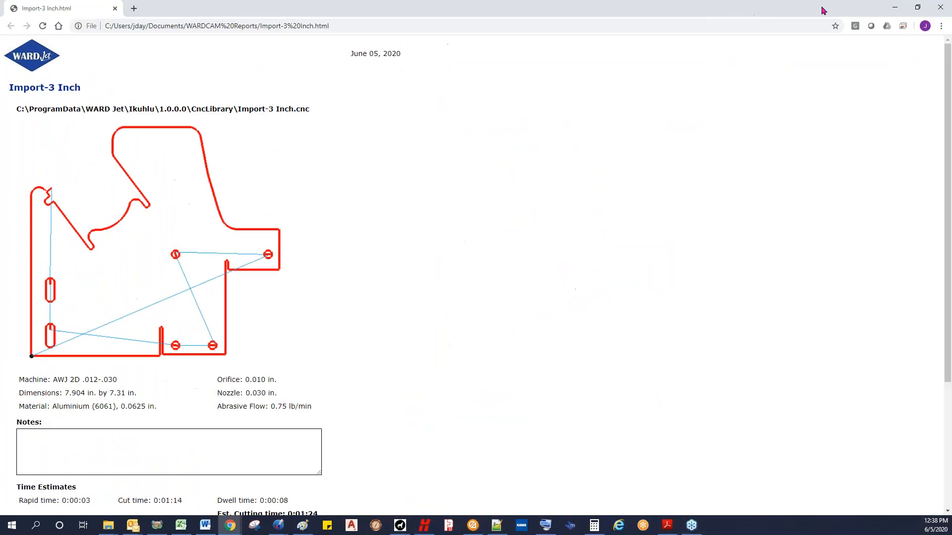
click(896, 8)
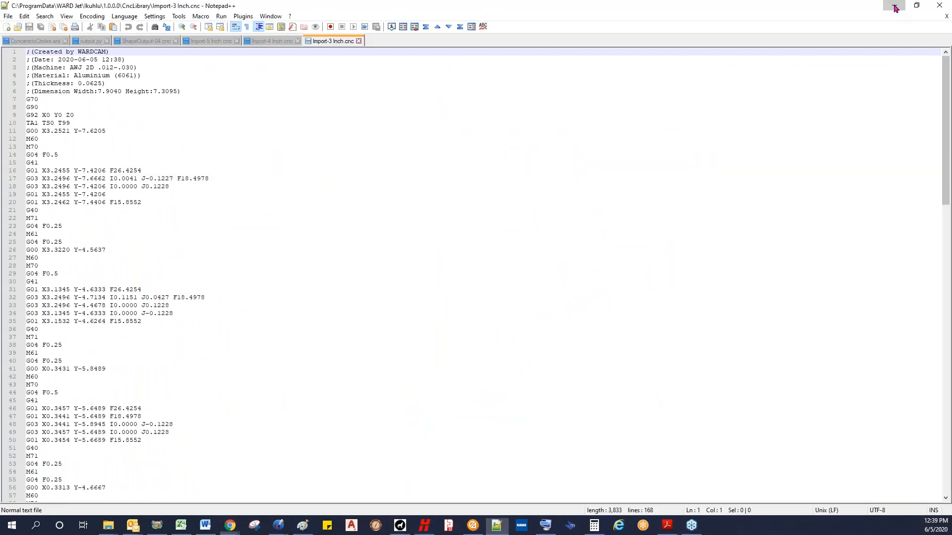
click(895, 6)
Step: Go back to the tool path stage and examine the path around the notch corners beside the outside lead
click(854, 37)
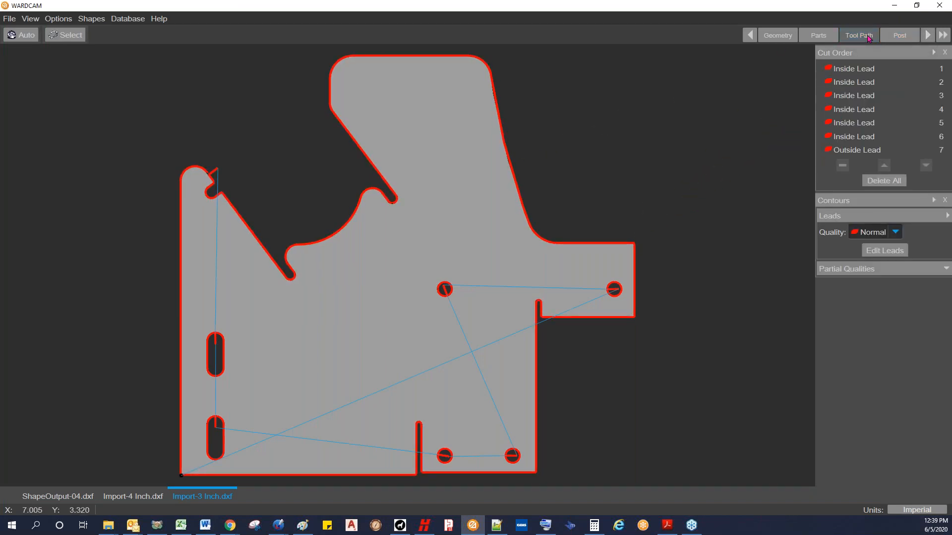
scroll(226, 178, up, 4)
scroll(214, 180, down, 2)
scroll(198, 185, up, 3)
scroll(194, 188, up, 2)
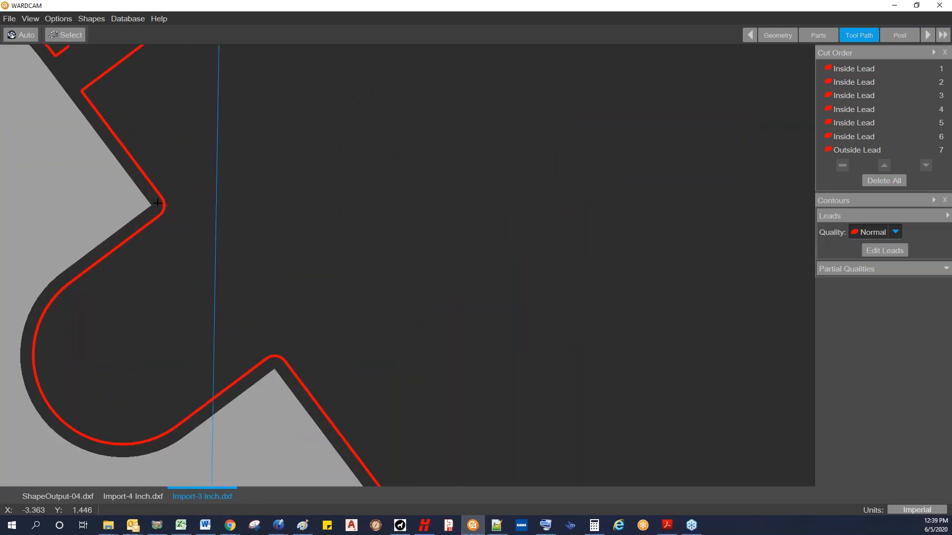
Step: Move the outside lead onto the notch's upper corner and try several approach directions for it
scroll(155, 204, up, 2)
scroll(153, 204, down, 3)
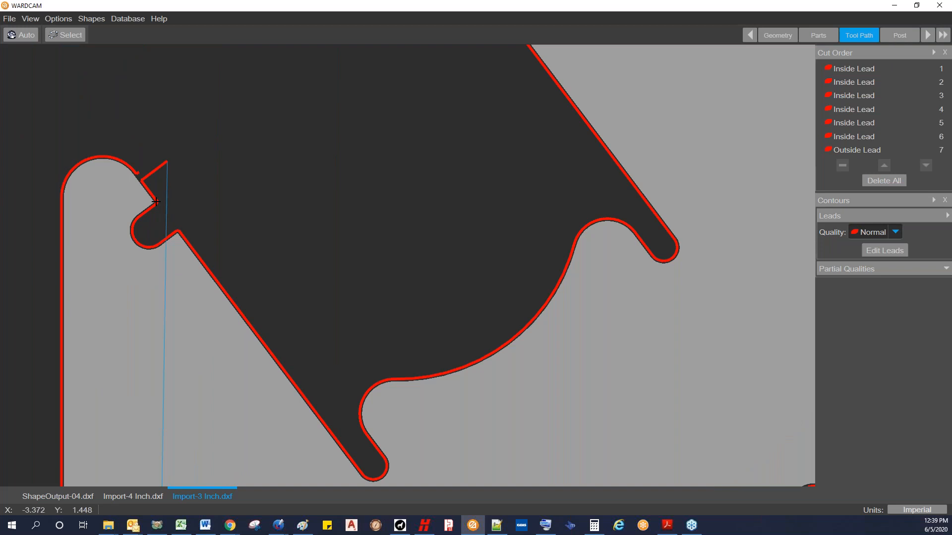
scroll(156, 202, down, 4)
scroll(211, 131, up, 3)
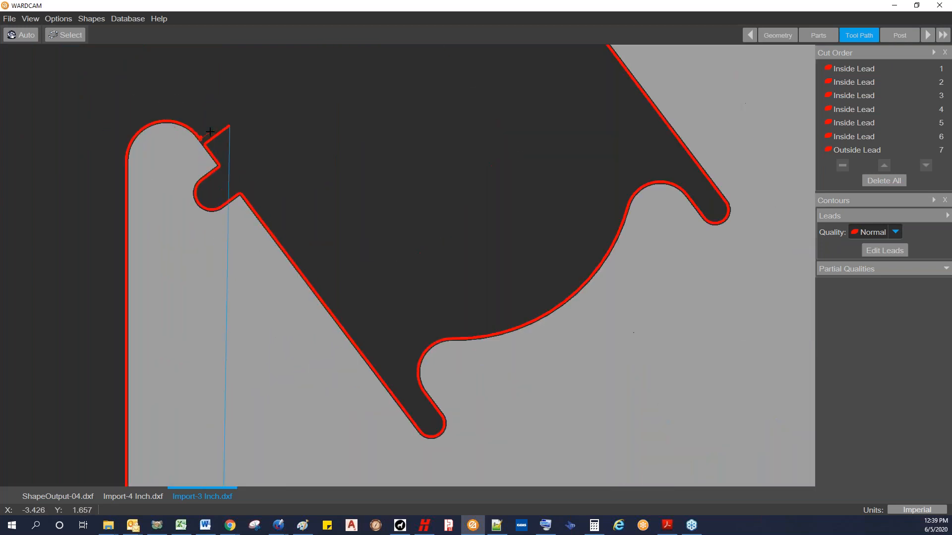
scroll(211, 132, up, 2)
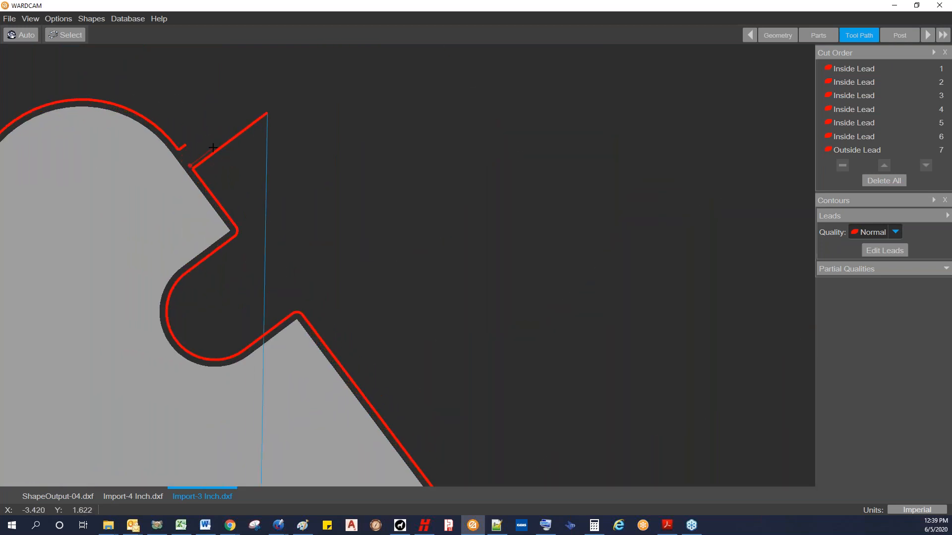
scroll(212, 147, down, 3)
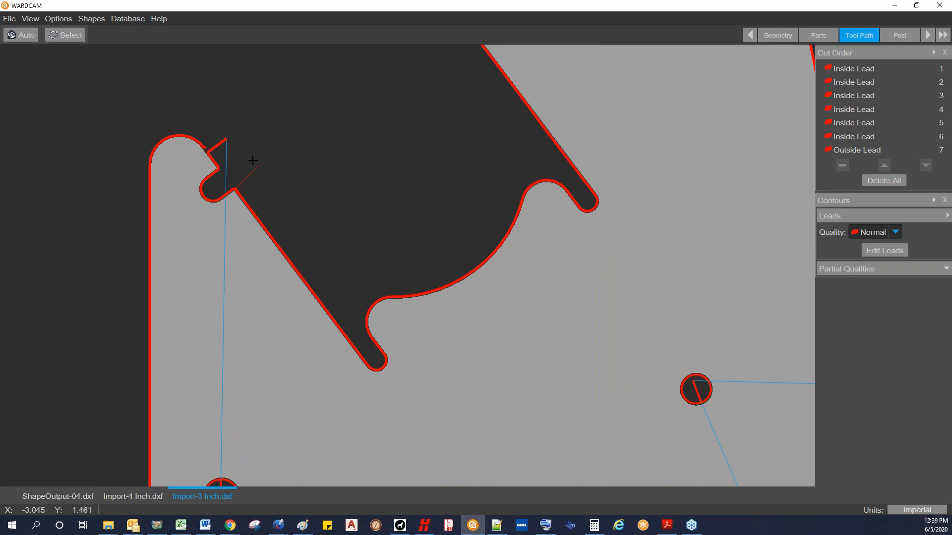
scroll(246, 160, up, 3)
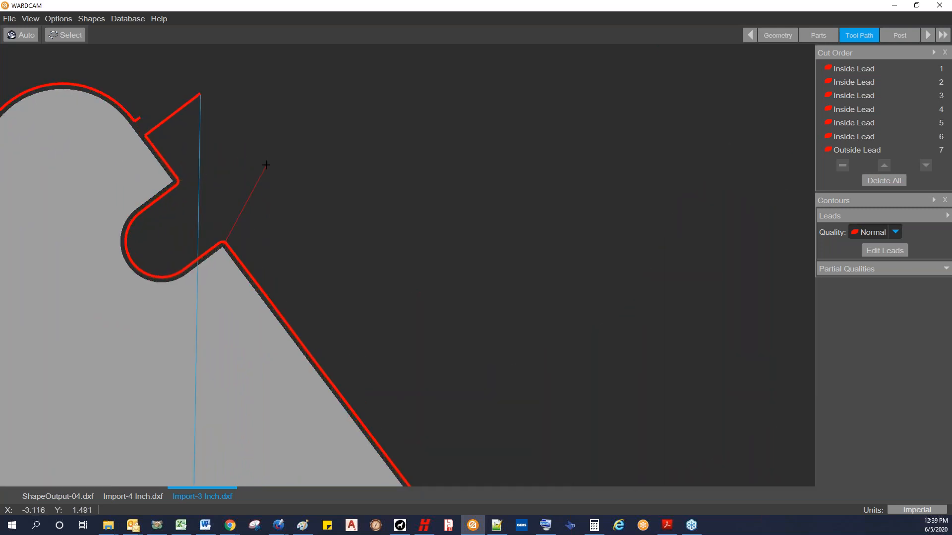
scroll(266, 163, down, 2)
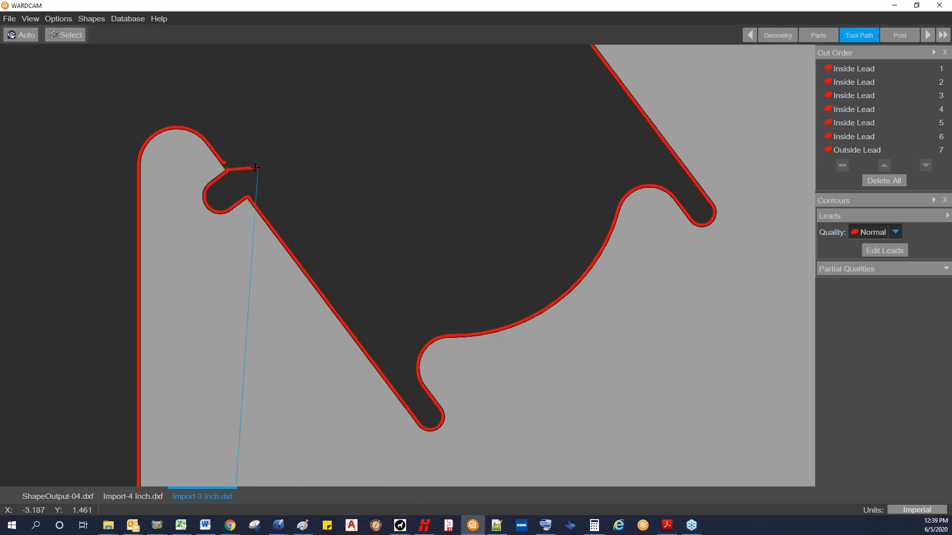
scroll(255, 168, up, 3)
click(197, 204)
click(183, 209)
click(206, 188)
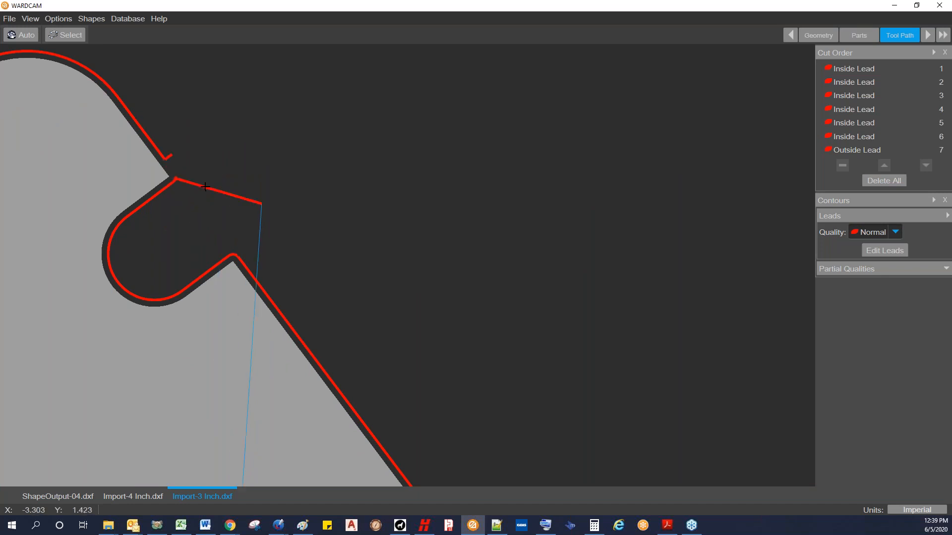
click(183, 193)
click(197, 177)
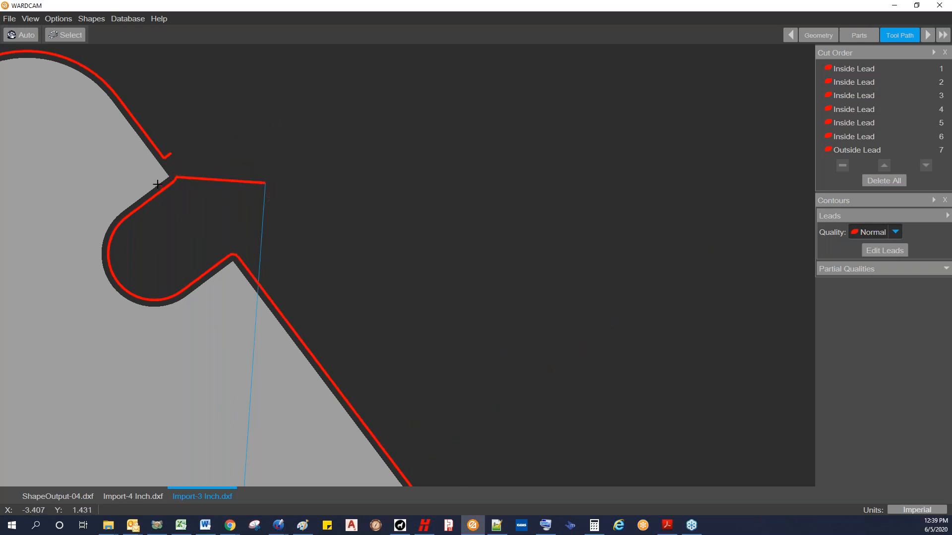
Step: Set the outside tab width to 0 for Aluminium (6061) and re-place the lead at the notch corner in line with the notch edge
click(874, 251)
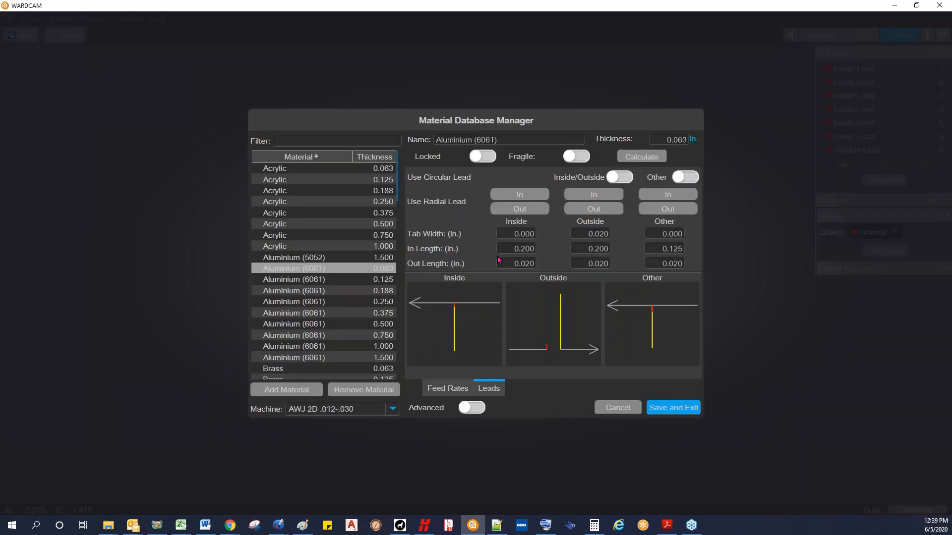
double_click(578, 233)
text(0)
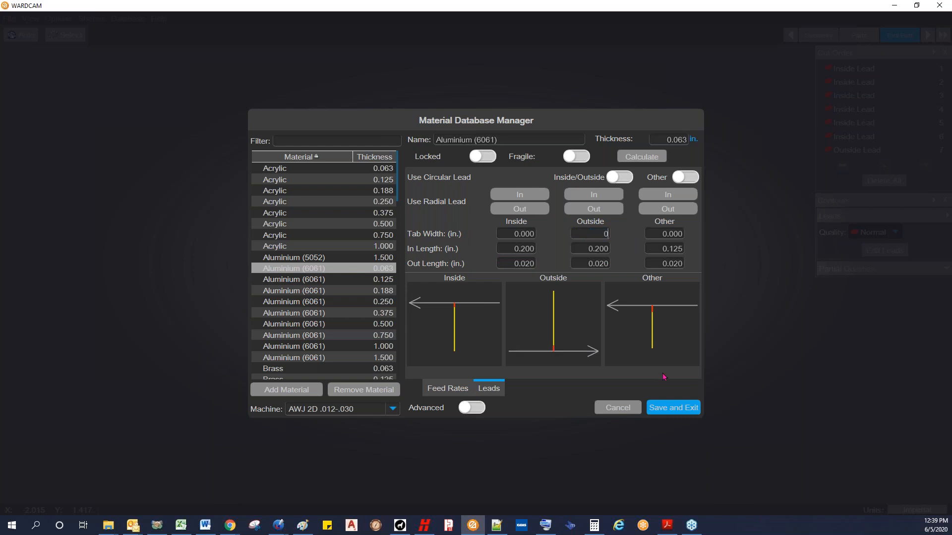
click(664, 407)
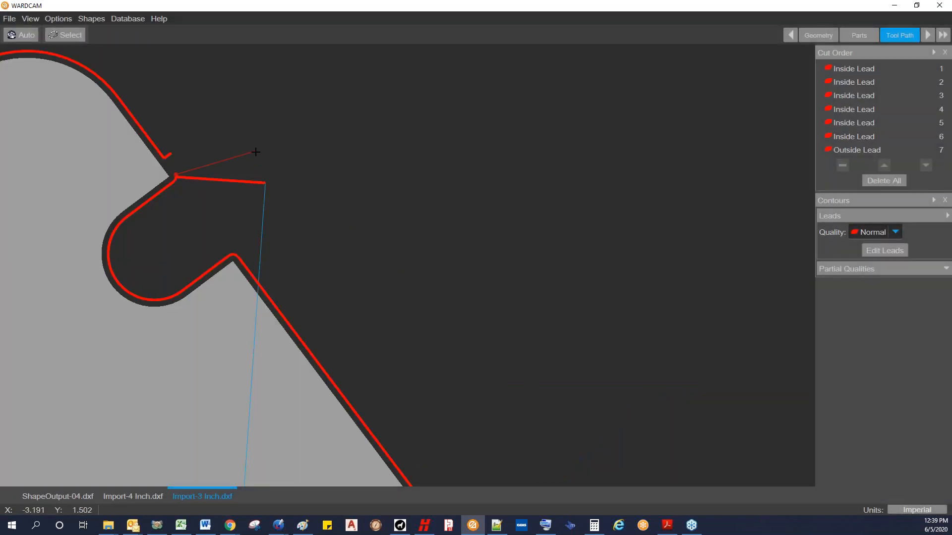
click(257, 162)
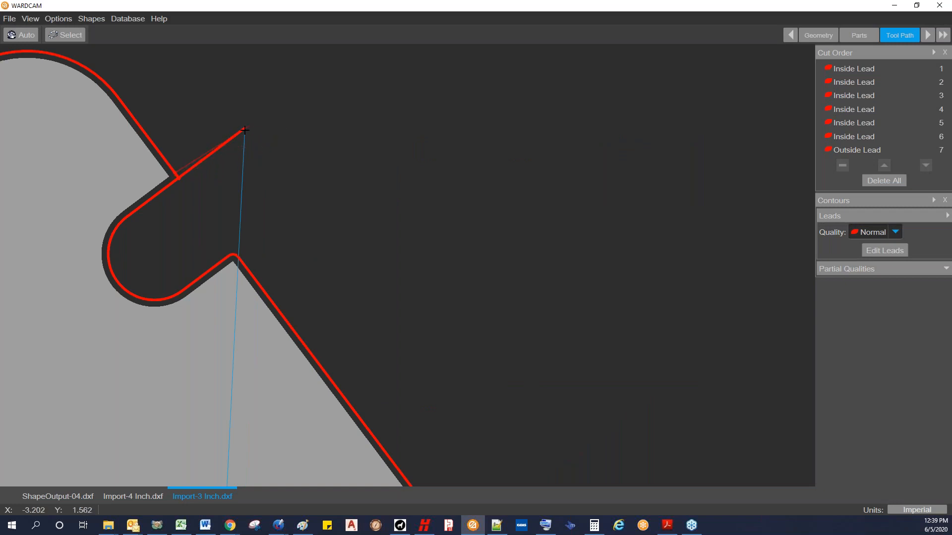
scroll(194, 186, down, 2)
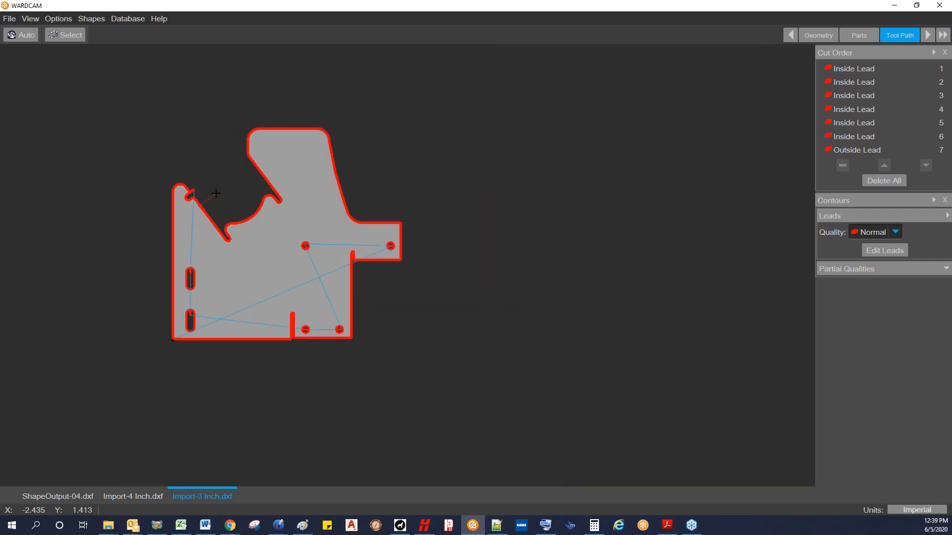
scroll(193, 193, up, 2)
scroll(225, 189, up, 1)
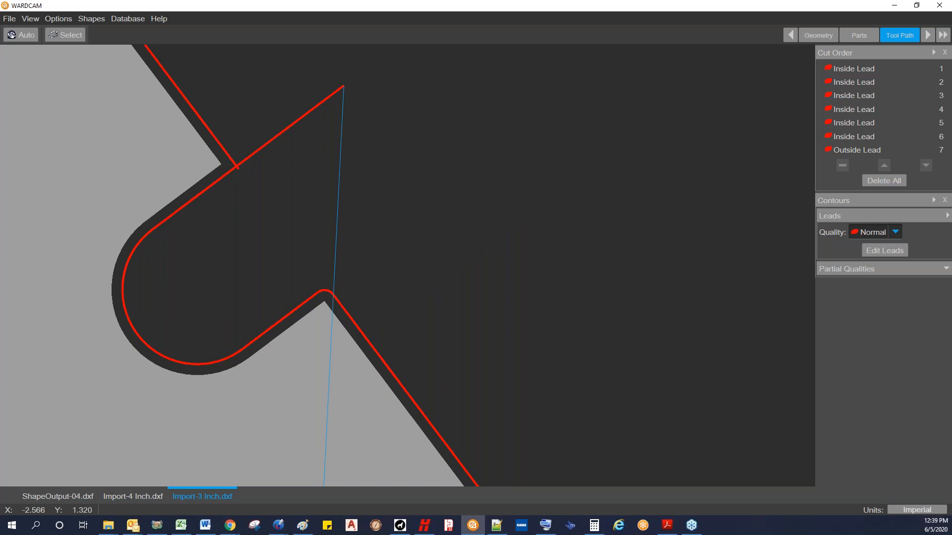
Step: Set the outside tab width to 0.02 in the lead settings and save
click(877, 254)
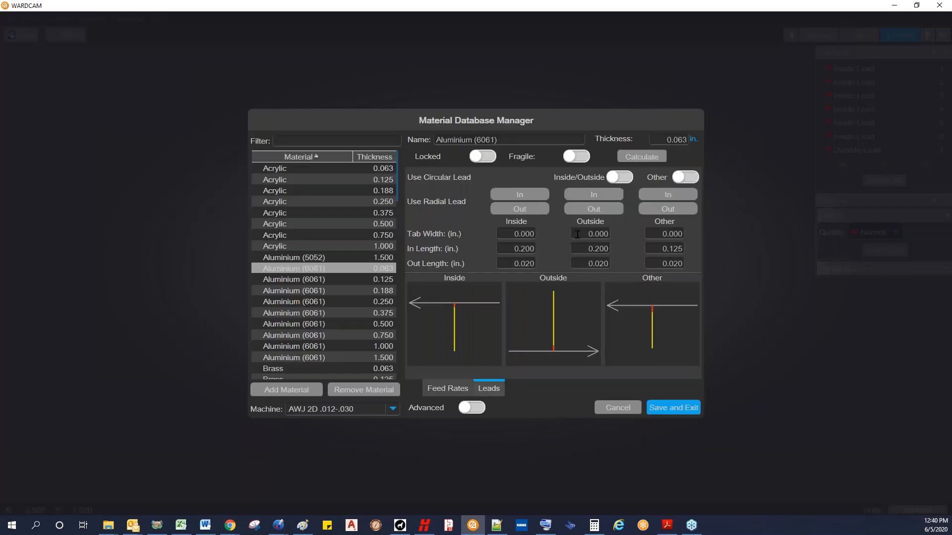
text(.02)
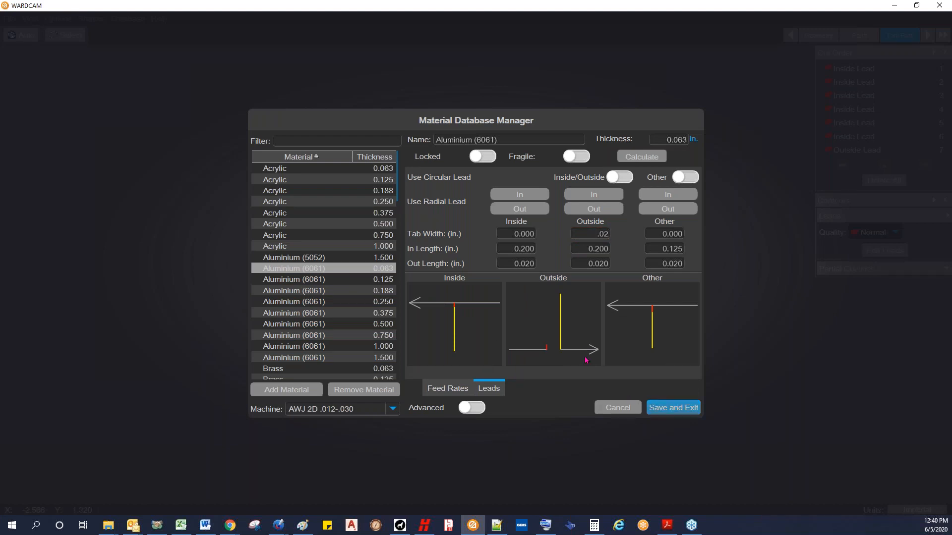
click(655, 407)
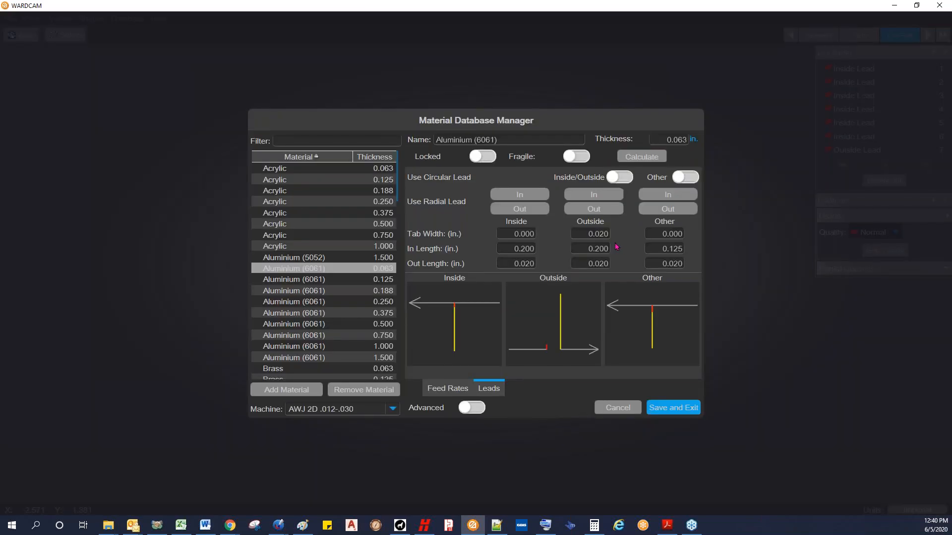
Step: Show the advanced lead settings, set the outside in and out angles to 0 degrees, and save
click(477, 409)
double_click(594, 277)
text(0)
double_click(590, 293)
text(0)
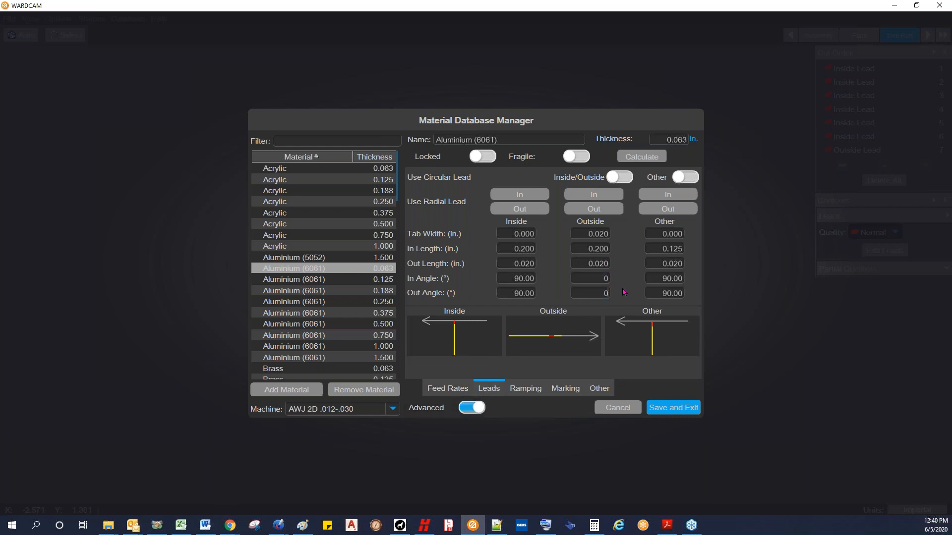
click(660, 407)
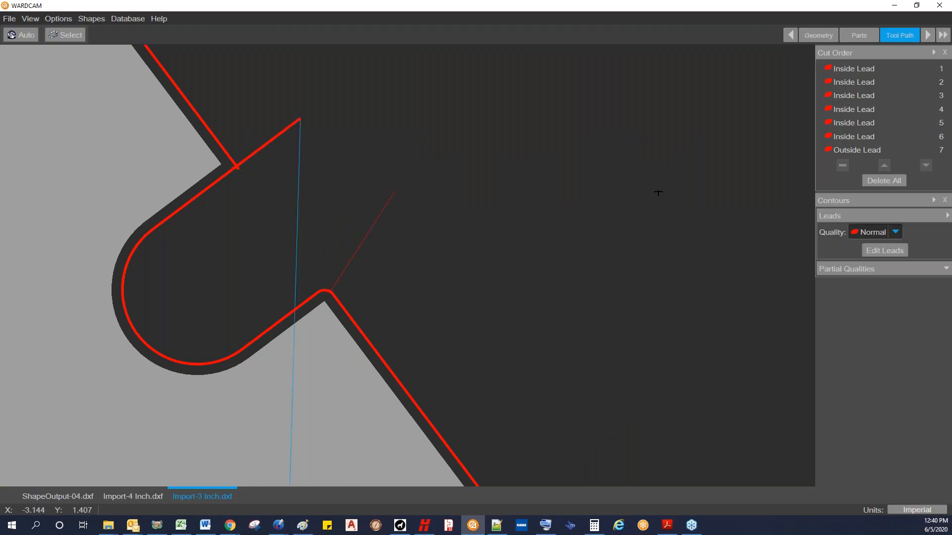
Step: Increase the outside lead's tab width to 0.06 in the advanced lead settings and save
click(893, 252)
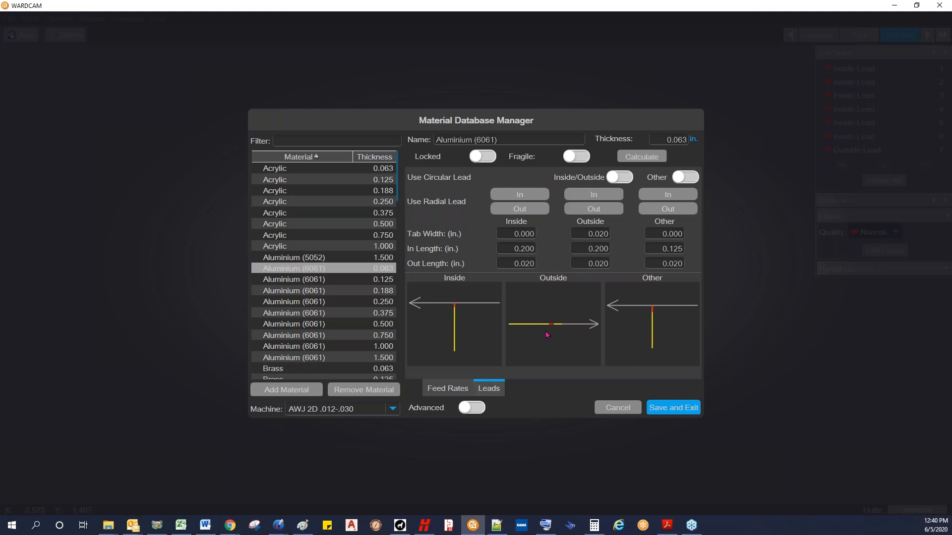
click(476, 407)
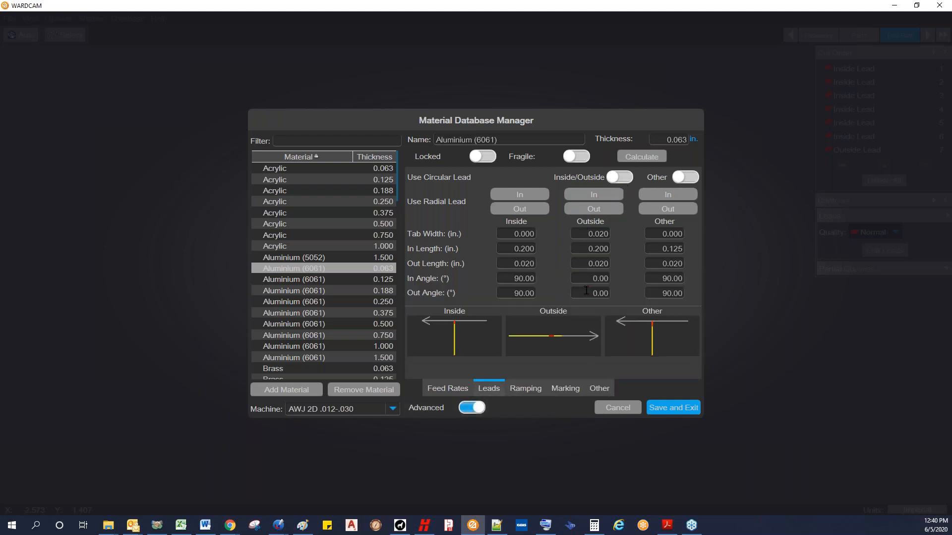
click(578, 234)
text(.06)
click(665, 398)
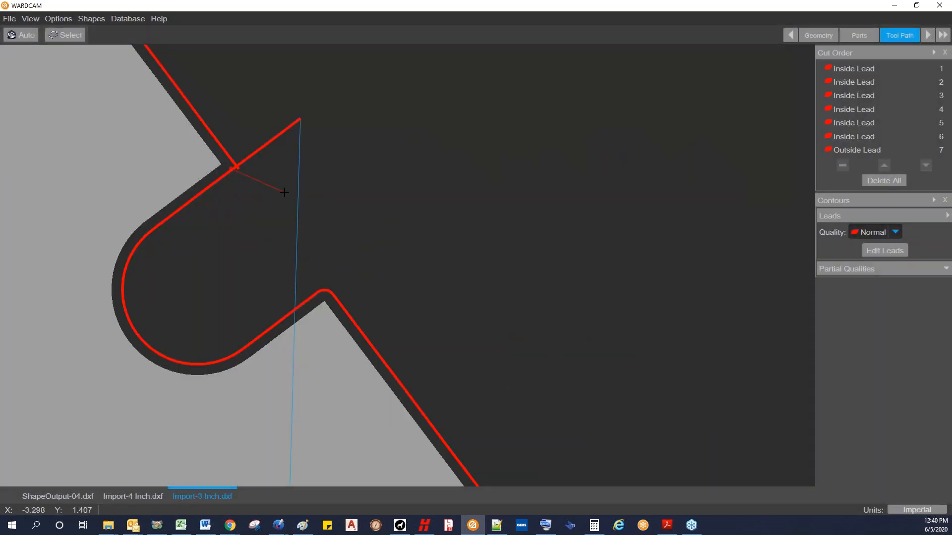
Step: Set the outside in length to 0 and the outside tab width to 0.02, then save the lead settings
click(887, 251)
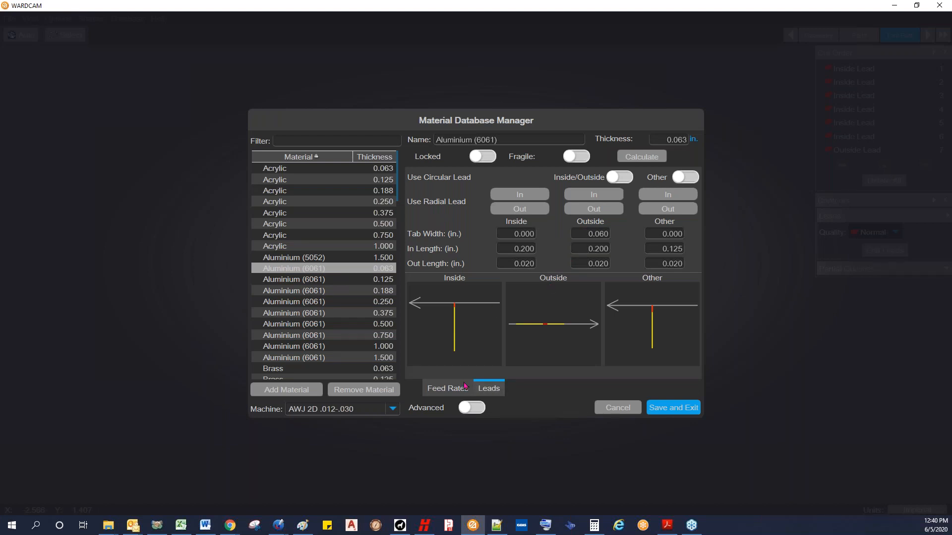
click(473, 412)
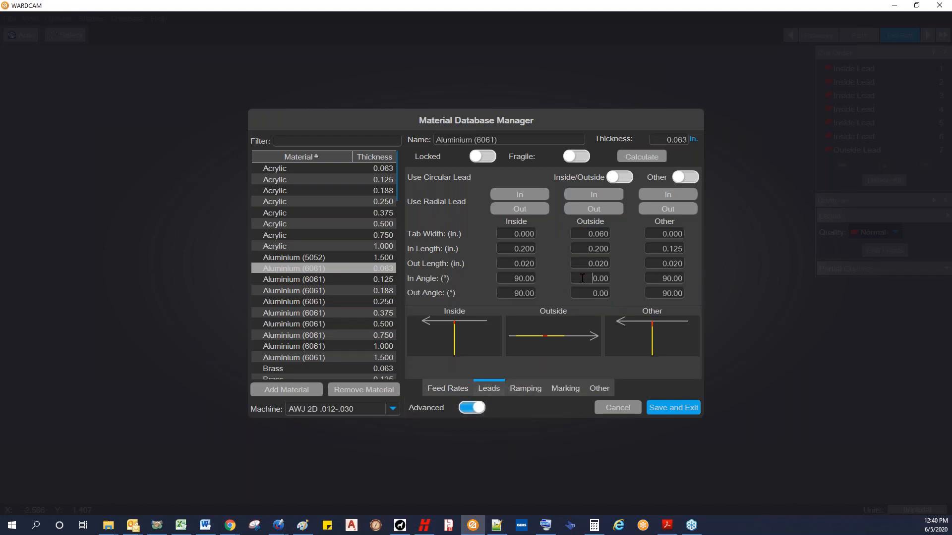
click(587, 232)
click(577, 248)
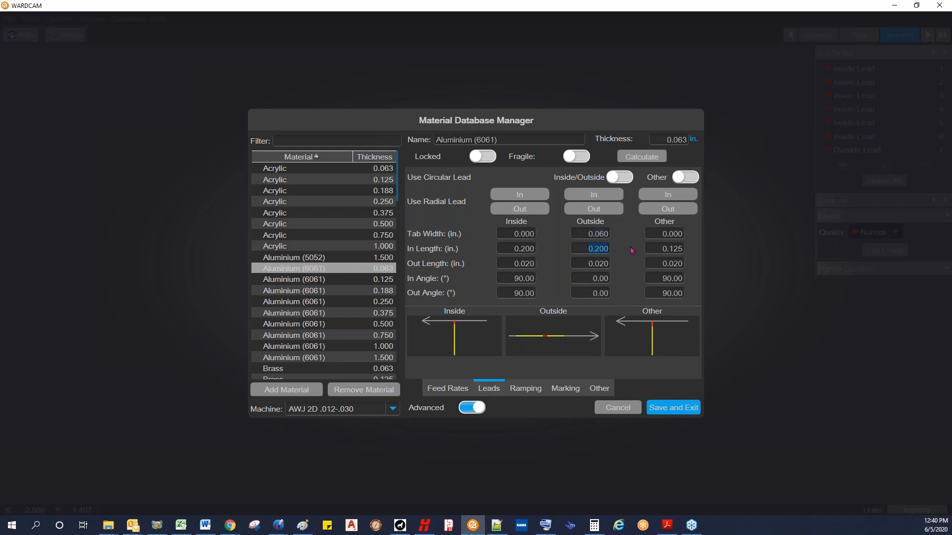
key(BackSpace)
click(577, 233)
text(.02)
click(673, 409)
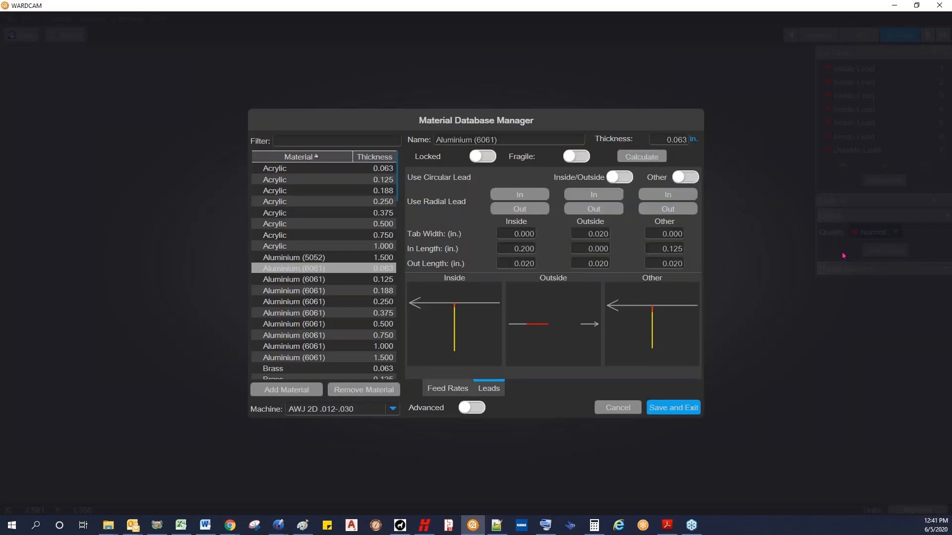
Step: Remove the outside lead's tab by setting its width to 0 and save the settings
click(481, 408)
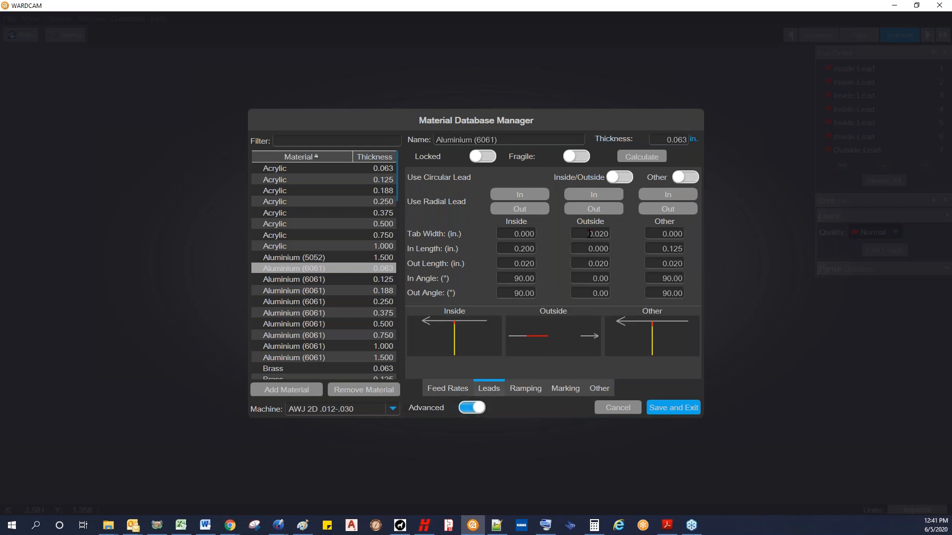
text(0)
click(649, 406)
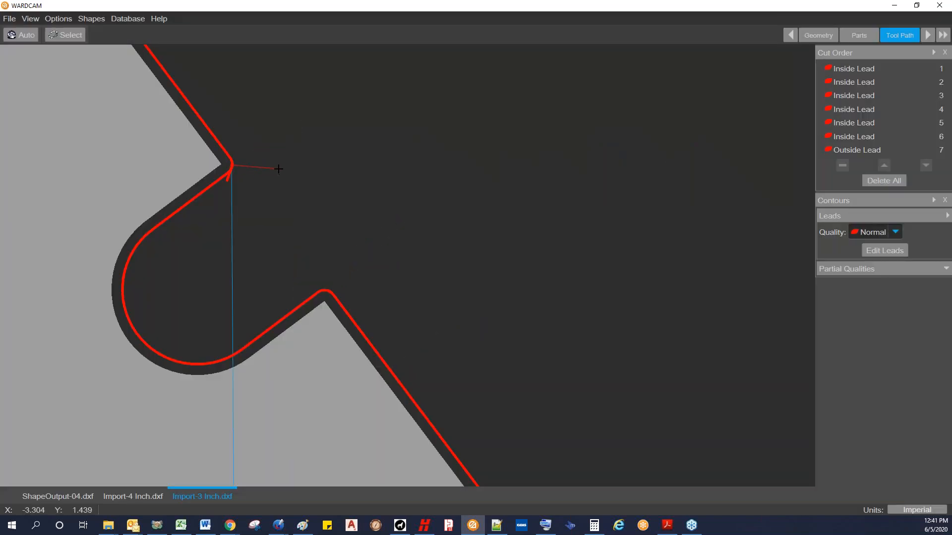
Step: Set the outside in length to 0.2 and out length to 0, save, and inspect the lead at the notch
click(881, 251)
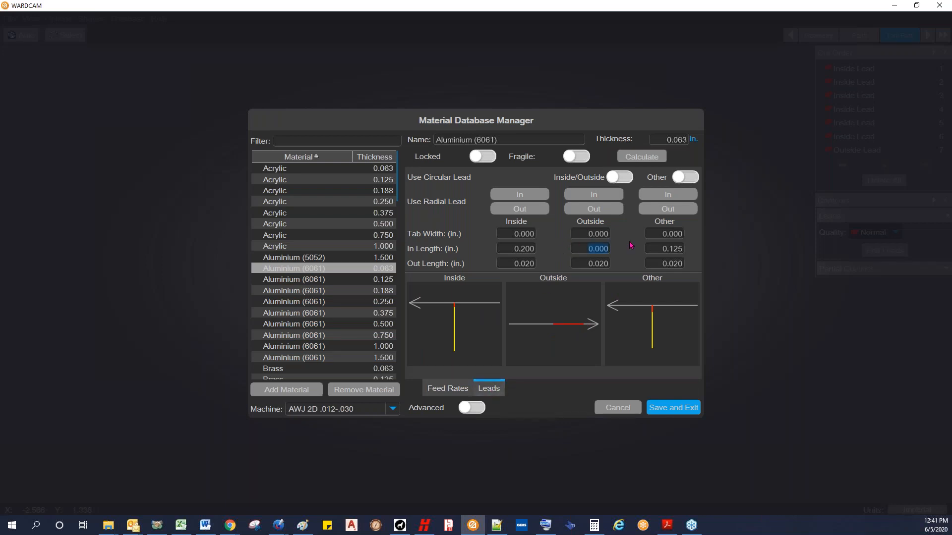
text(.2)
key(Tab)
text(0)
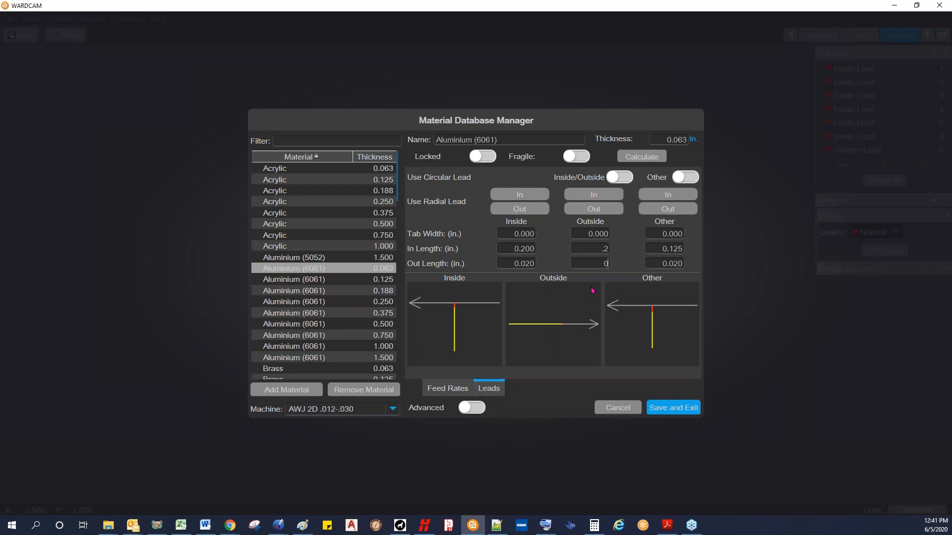
click(673, 408)
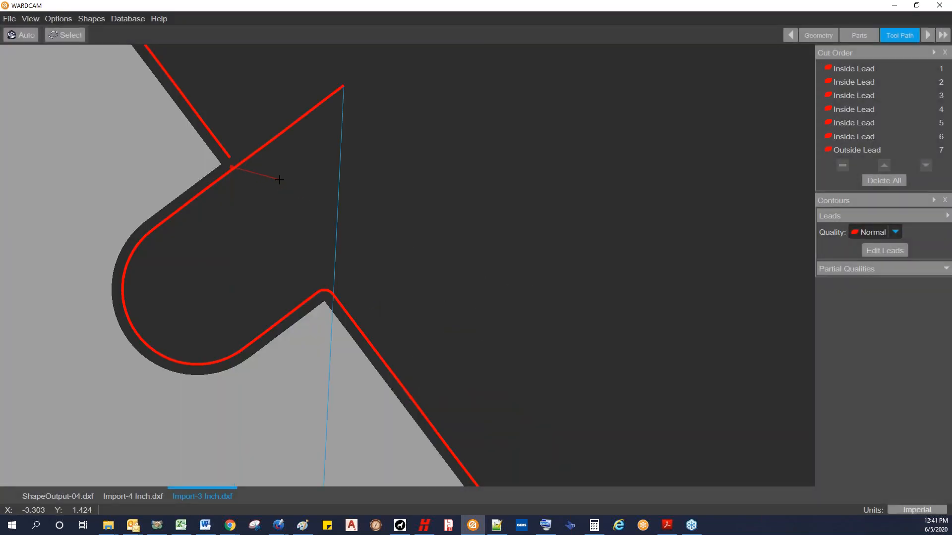
scroll(279, 180, up, 2)
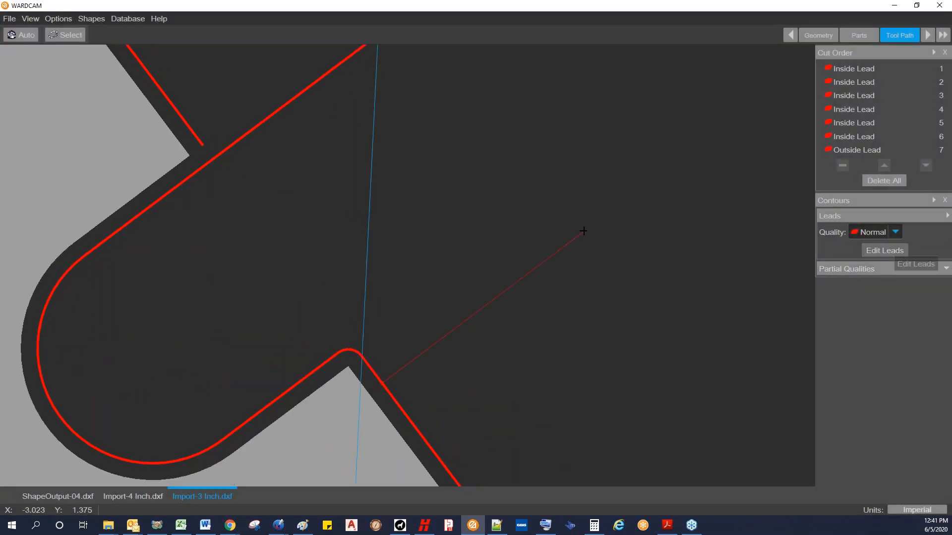
scroll(582, 231, down, 3)
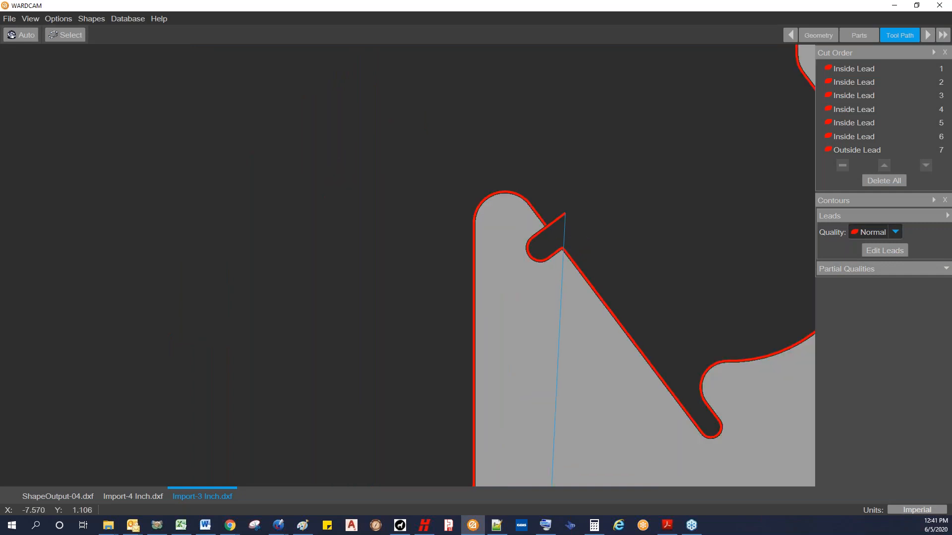
Step: Import Import-2 Inch.dxf from the Basics folder
click(9, 19)
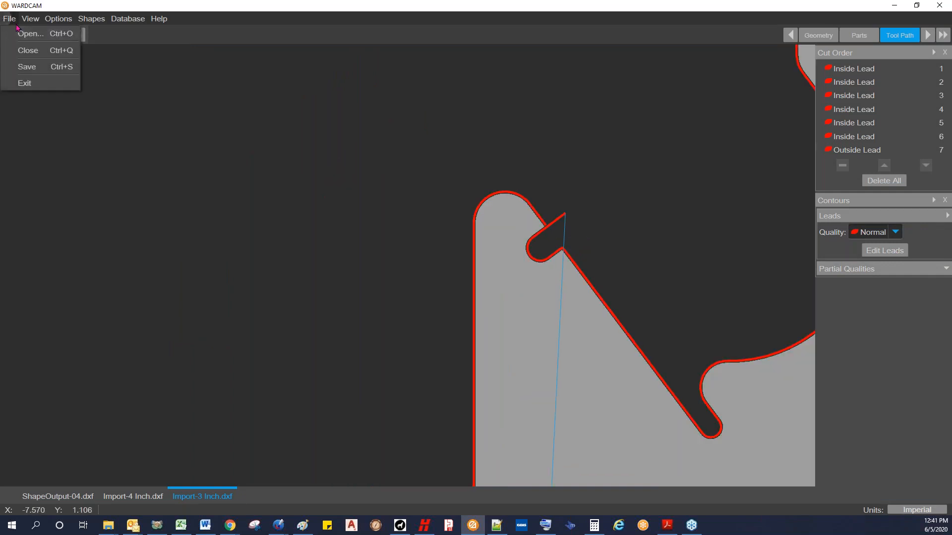
click(22, 32)
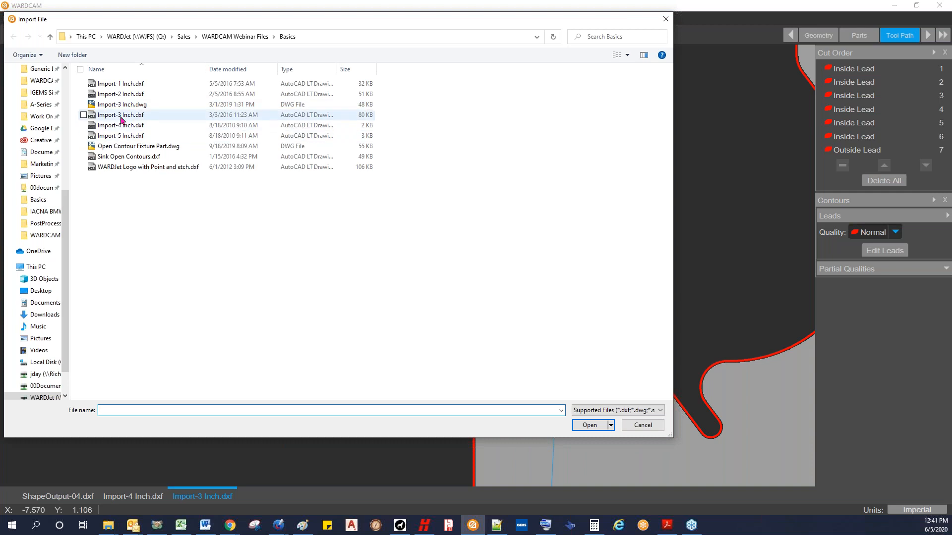
click(122, 95)
click(588, 425)
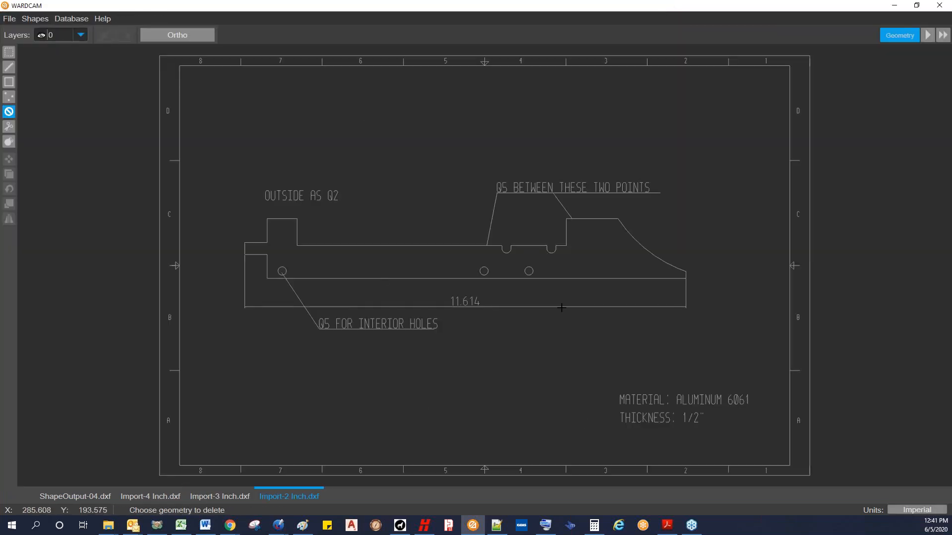
Step: Hide the DIM and TB layers so only the part geometry on layer 0 is displayed
click(81, 36)
click(81, 35)
click(81, 35)
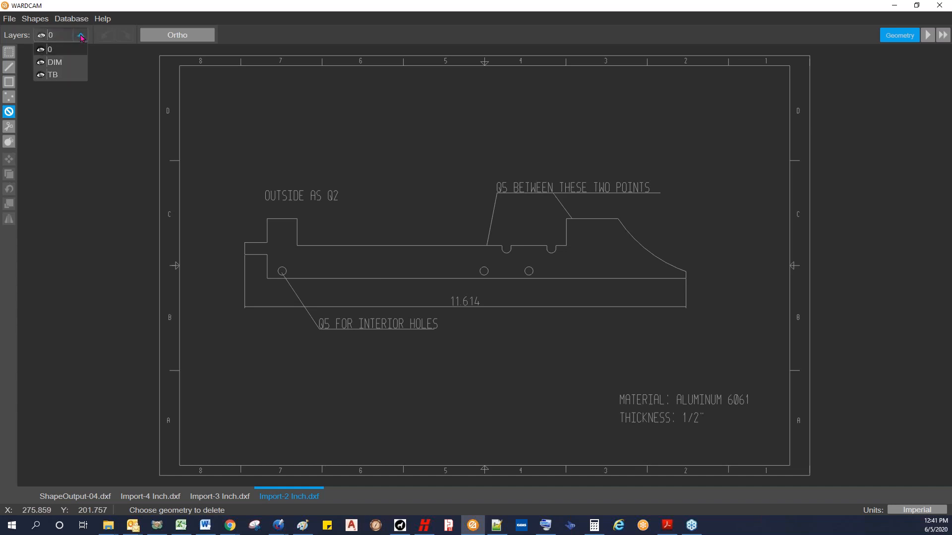
click(39, 62)
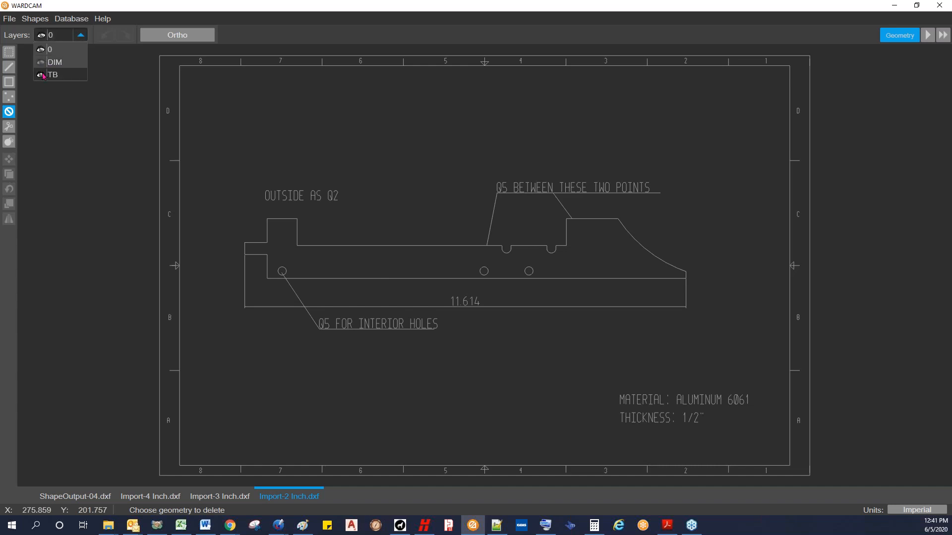
click(41, 77)
click(57, 122)
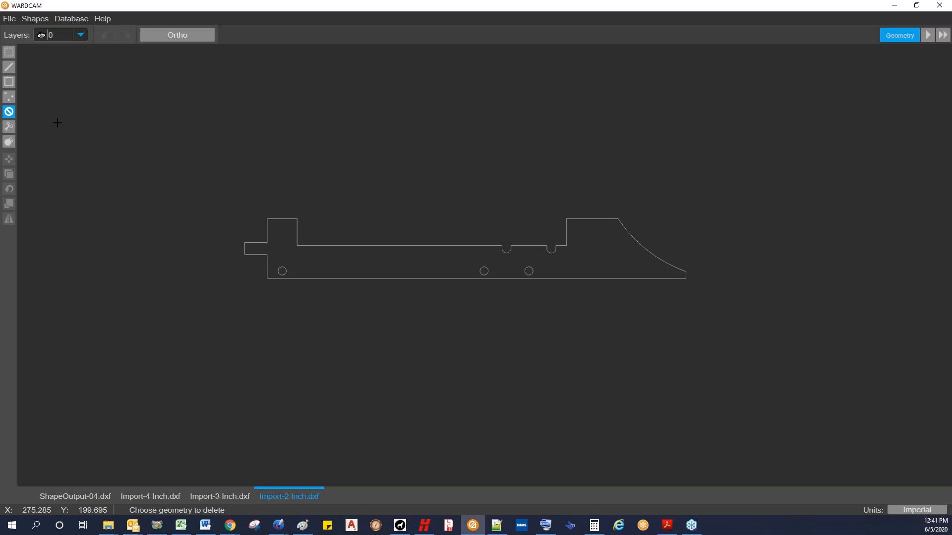
Step: Turn the visibility of the DIM and TB layers back on
click(81, 36)
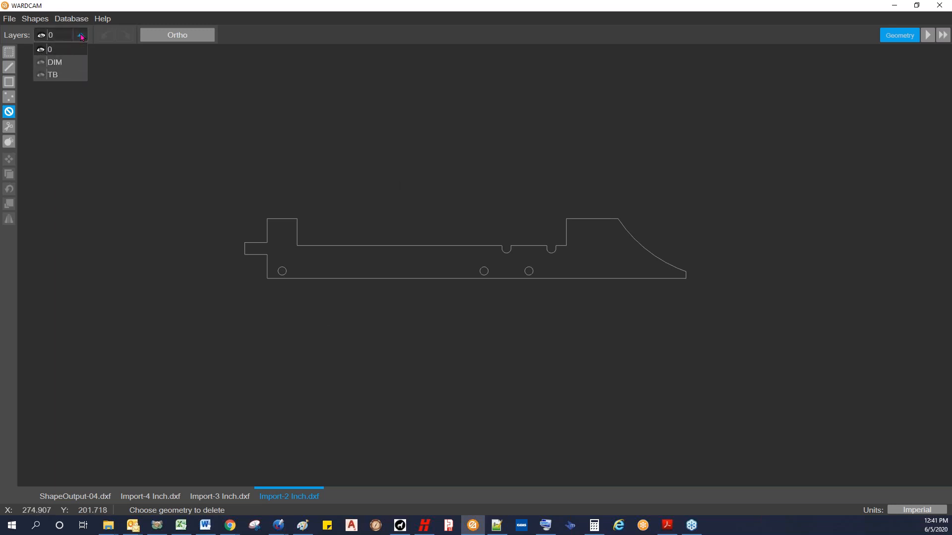
click(41, 62)
click(41, 74)
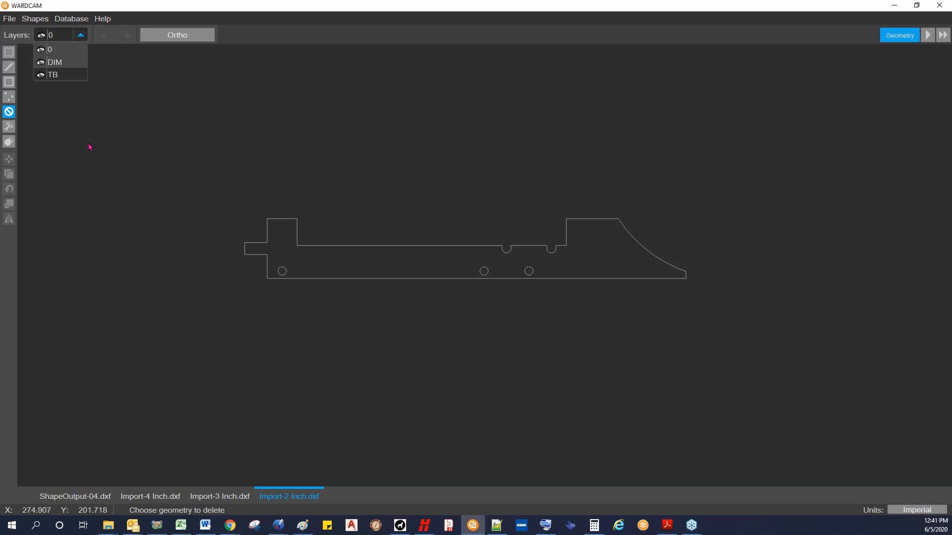
click(59, 121)
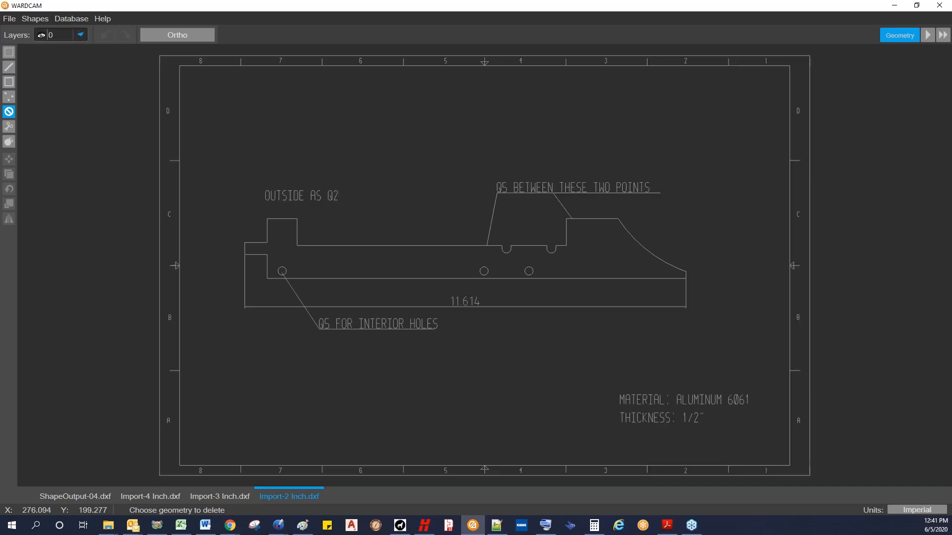
Step: Make DIM the current layer, and hide both the DIM and TB layers
click(82, 36)
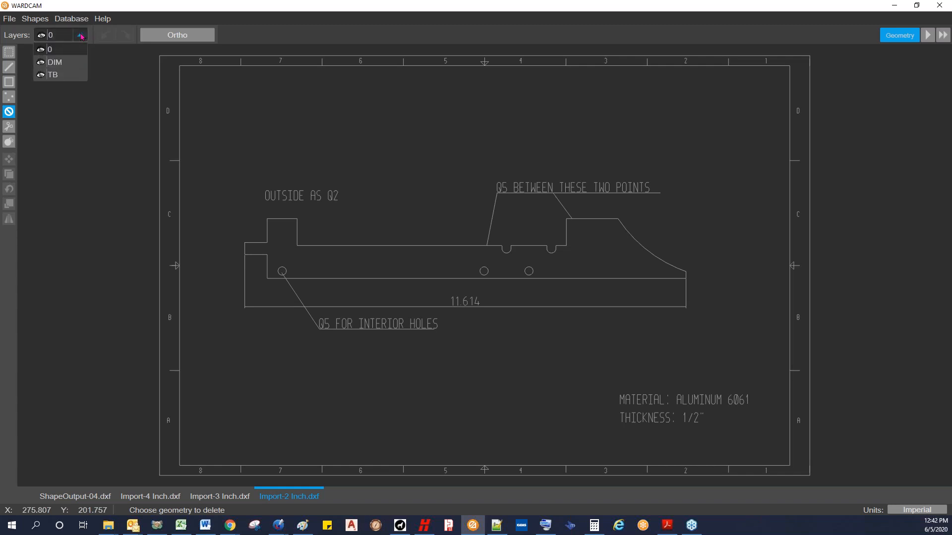
click(55, 63)
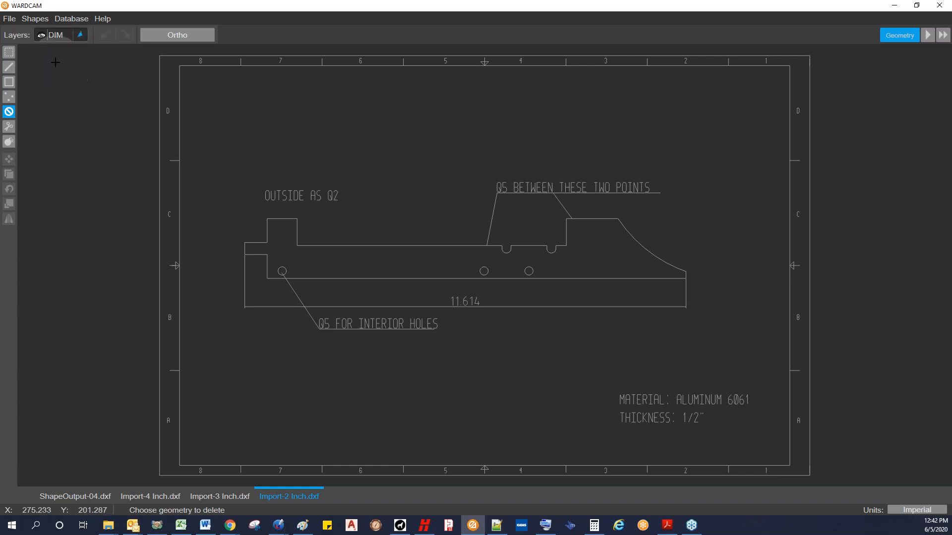
click(80, 36)
click(41, 62)
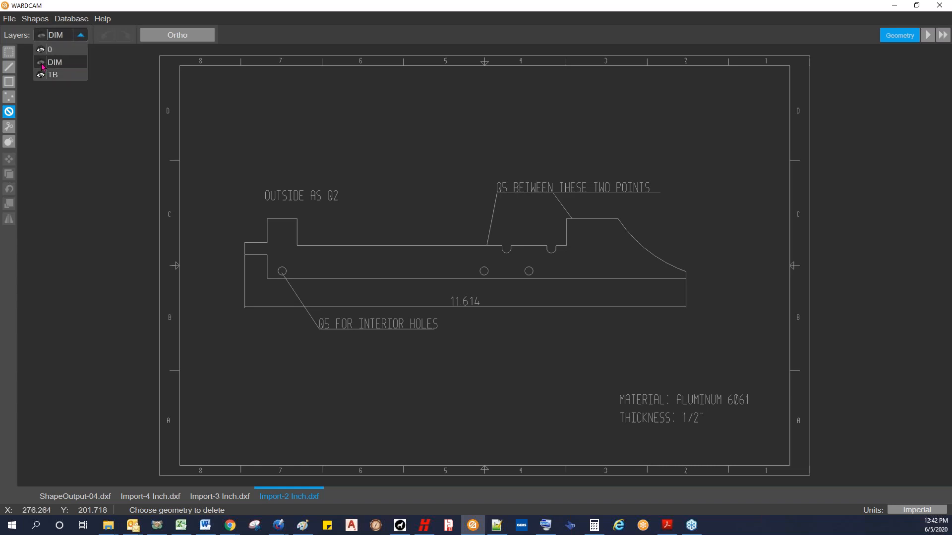
click(41, 76)
click(60, 103)
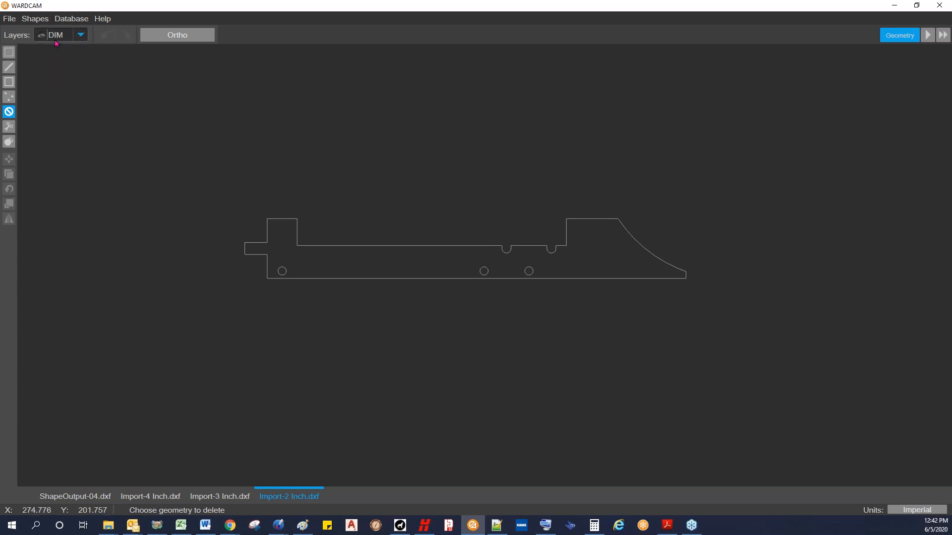
Step: Select the whole part outline with its holes and copy it to three places while DIM is the current layer
scroll(85, 127, down, 3)
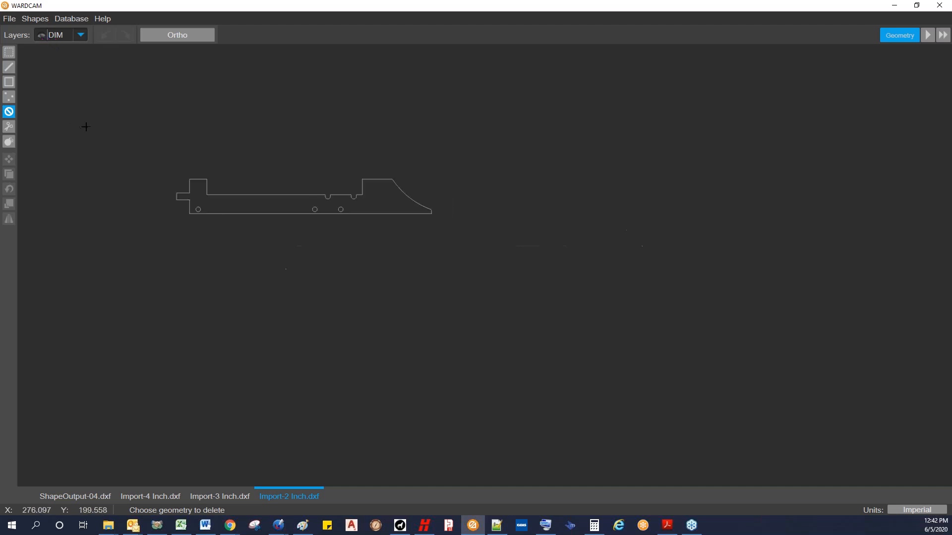
click(9, 52)
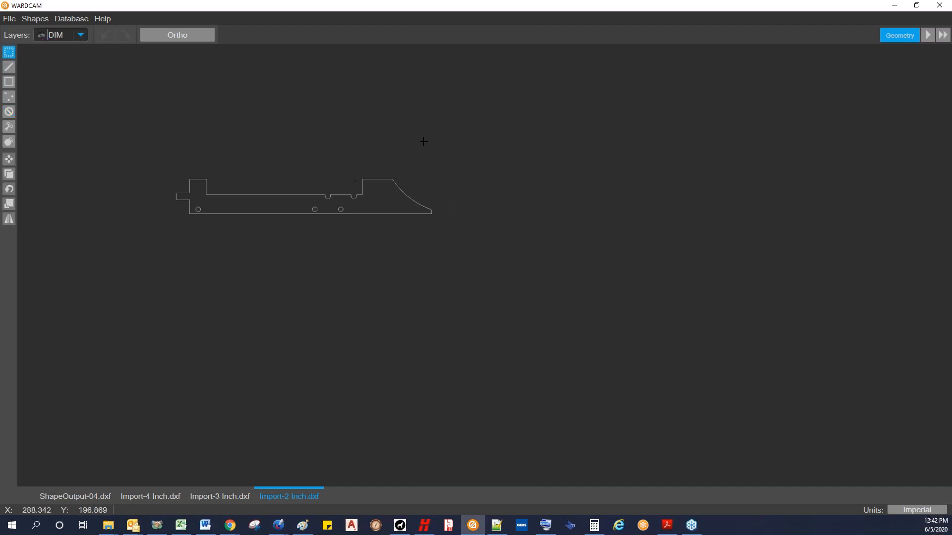
drag(158, 155, 469, 246)
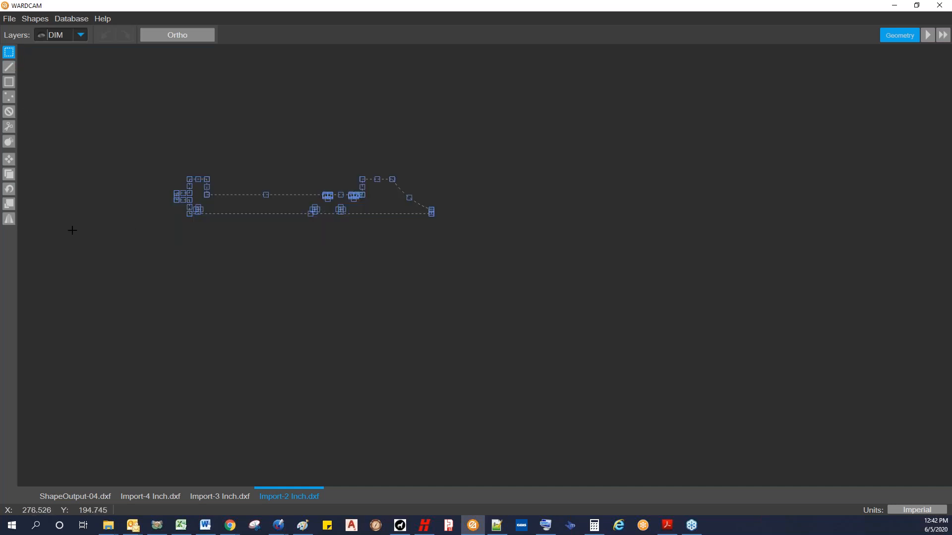
click(10, 177)
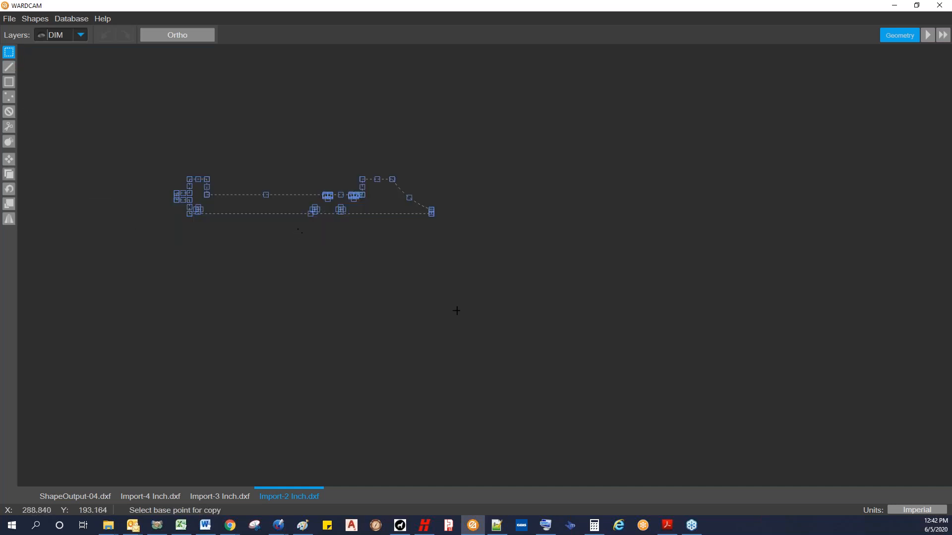
click(490, 242)
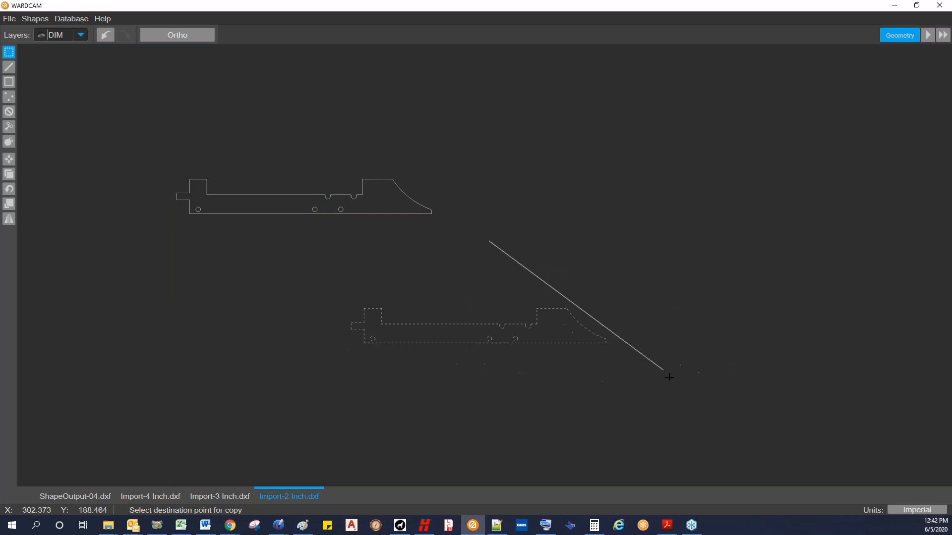
key(Escape)
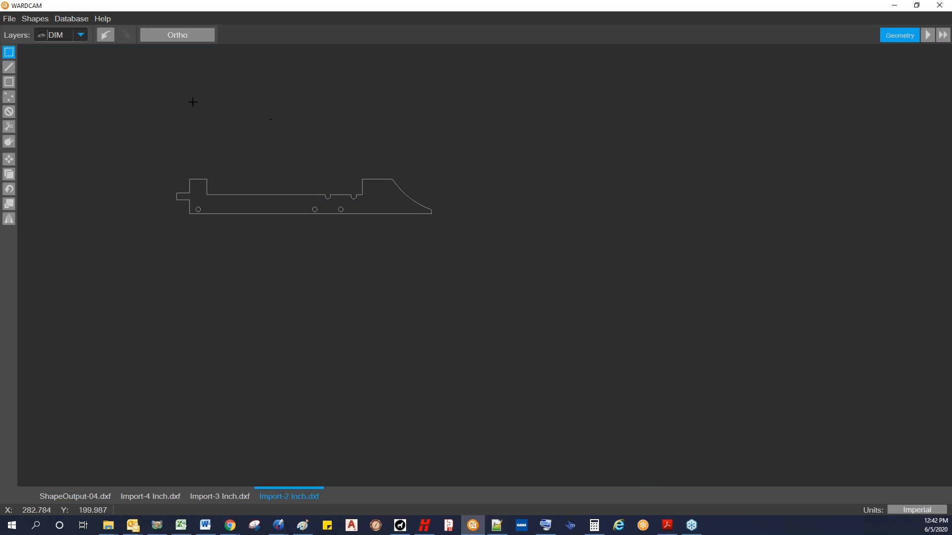
Step: Show the DIM layer again and undo the three copies of the part
click(42, 38)
click(41, 62)
click(63, 122)
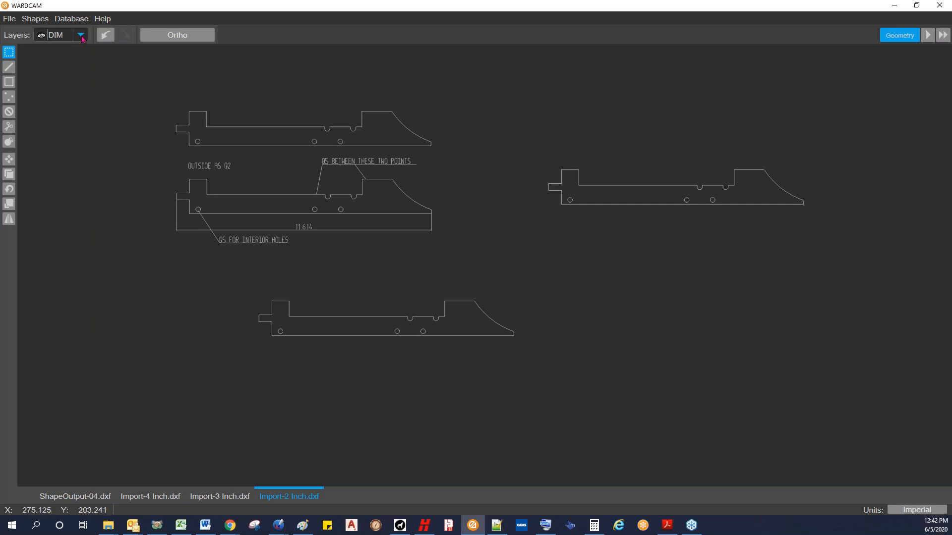
click(105, 38)
click(105, 38)
click(105, 37)
Step: Make layer 0 the current layer and hide the DIM layer
click(77, 36)
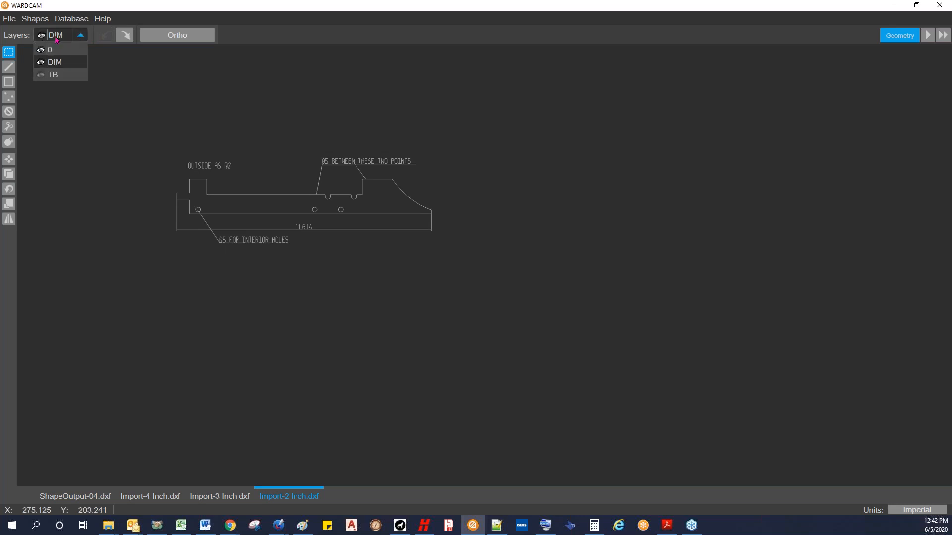
click(54, 49)
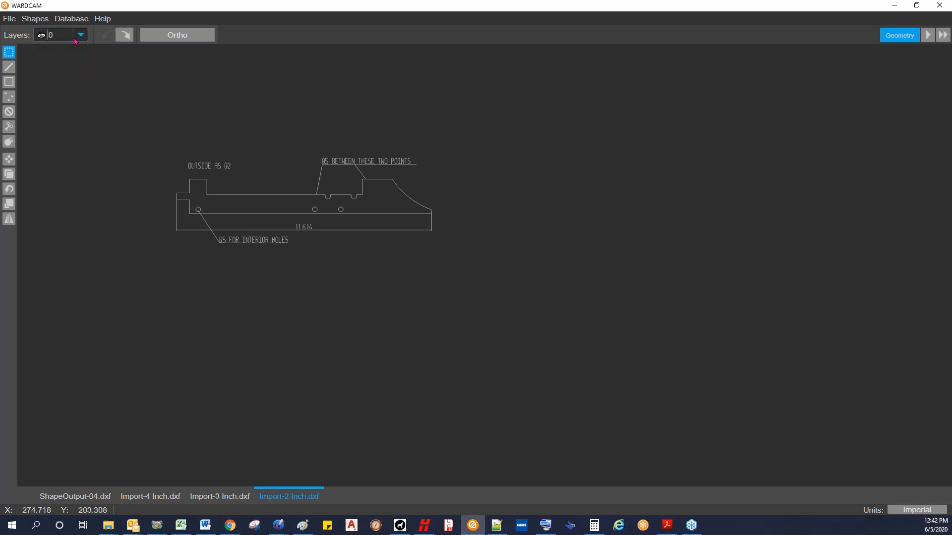
click(82, 39)
click(42, 62)
click(72, 118)
scroll(188, 193, up, 5)
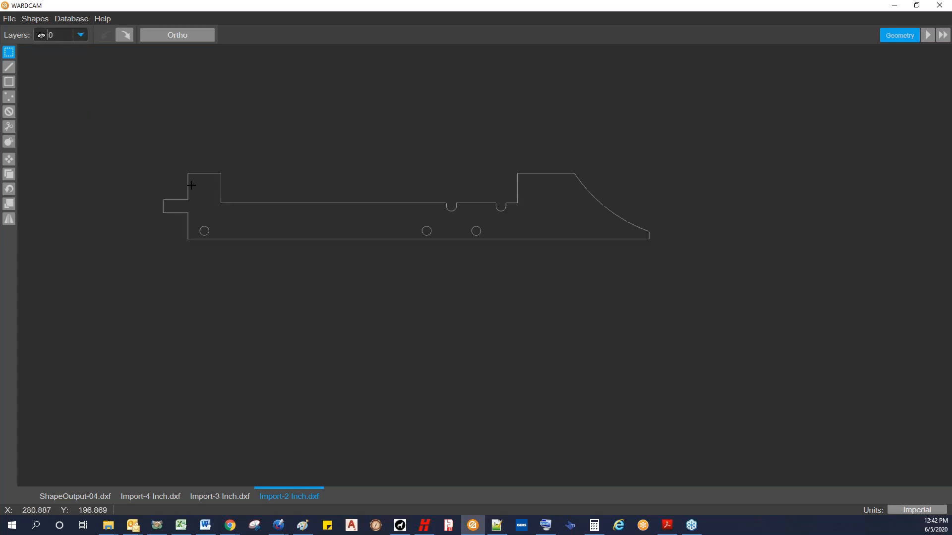
middle_drag(323, 184, 248, 204)
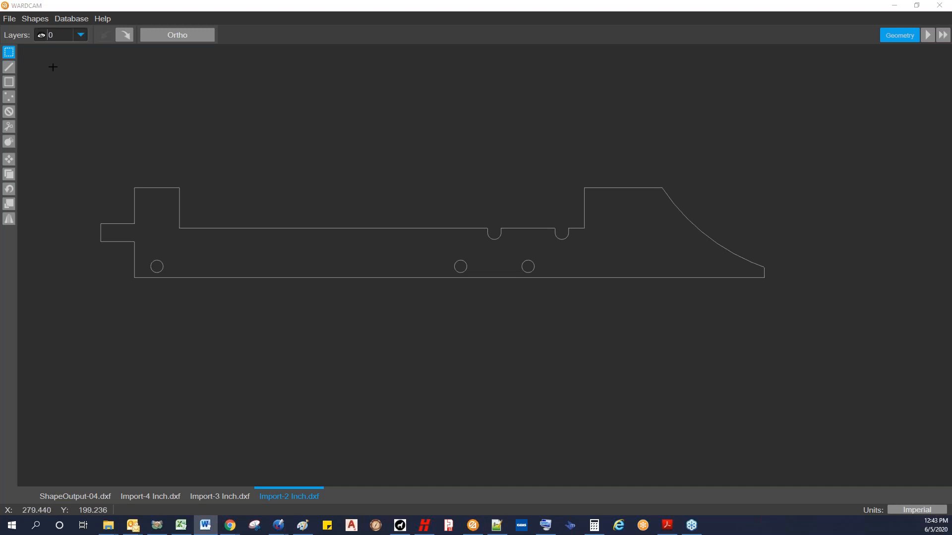
Step: Create a new drawing from the Concentric Circle shape in the shape library, keeping its default dimensions
click(29, 22)
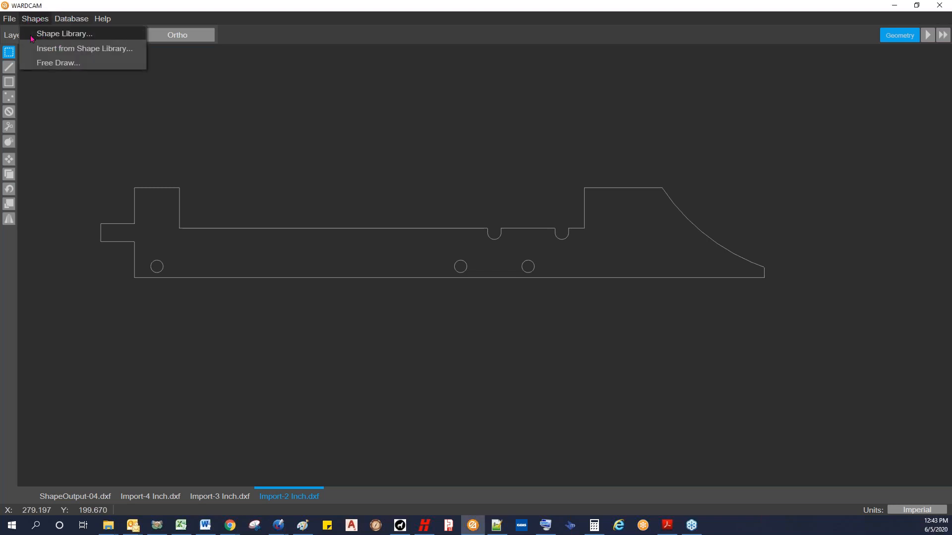
click(44, 34)
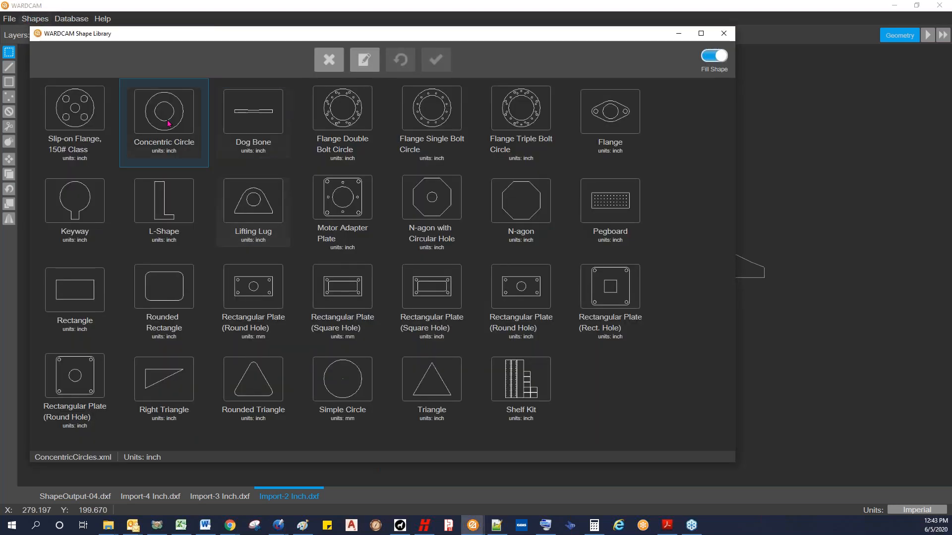
double_click(167, 123)
click(436, 59)
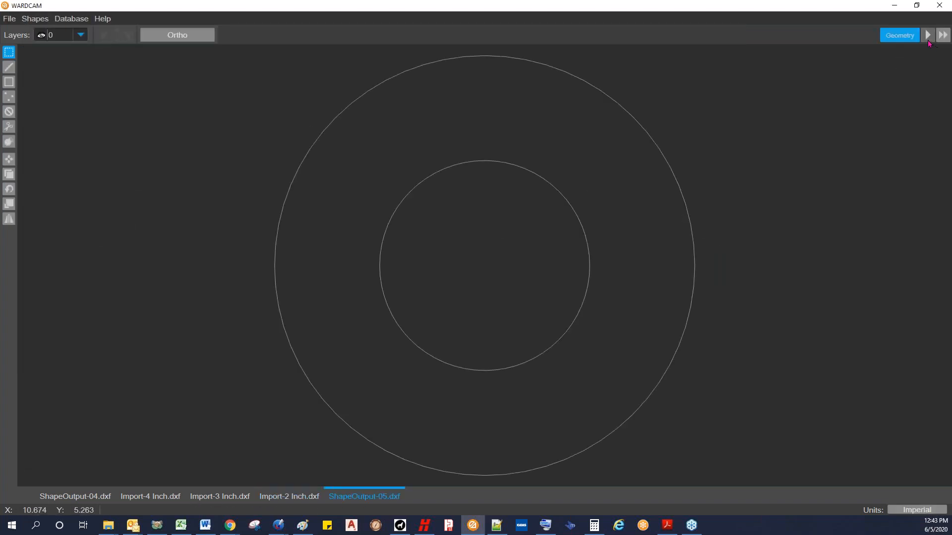
Step: Advance to the Parts stage and set the machine to AWJ 2D .014-.040 and the material to Glass, 0.500 thick
click(927, 36)
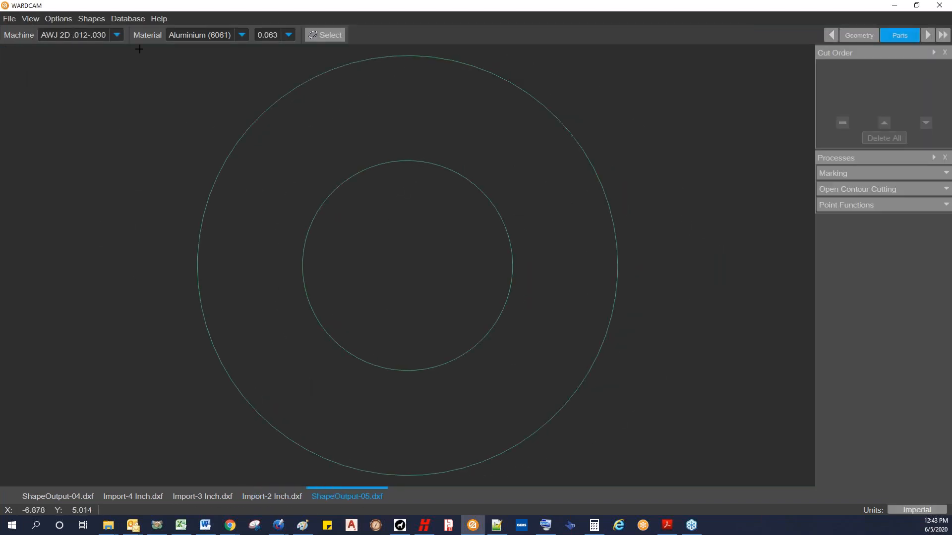
click(117, 35)
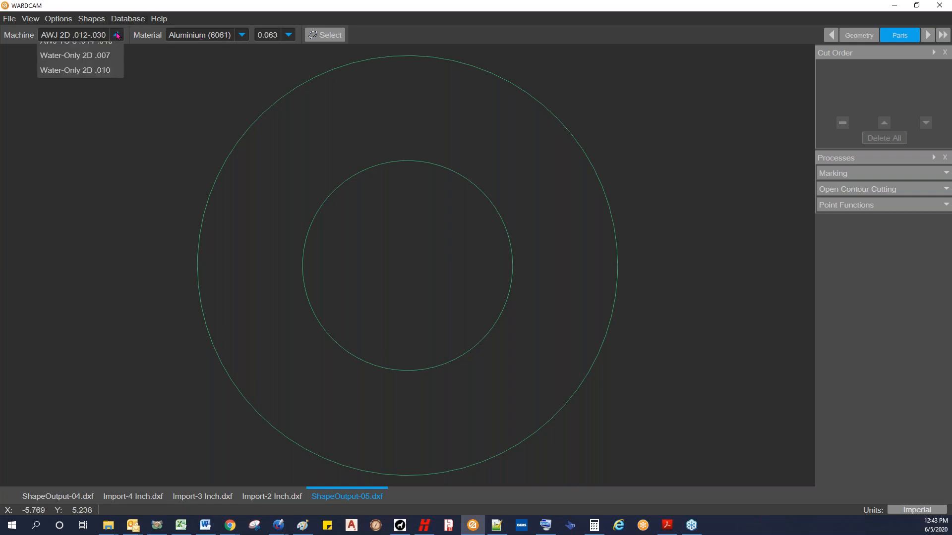
click(105, 80)
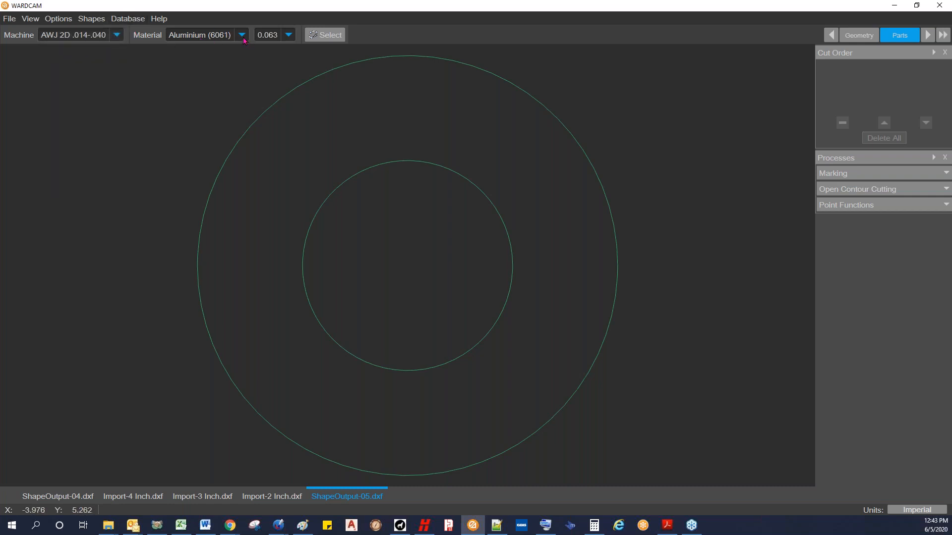
click(242, 35)
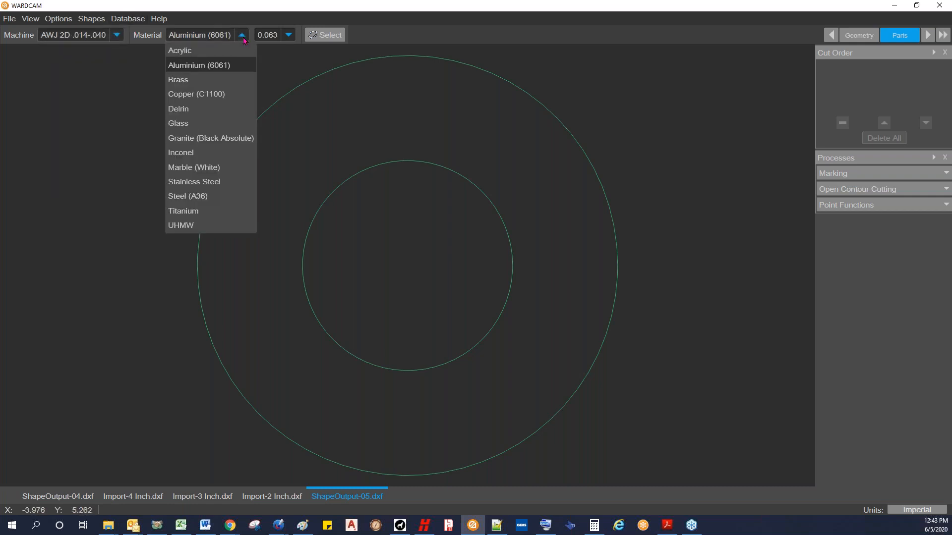
click(184, 123)
click(246, 34)
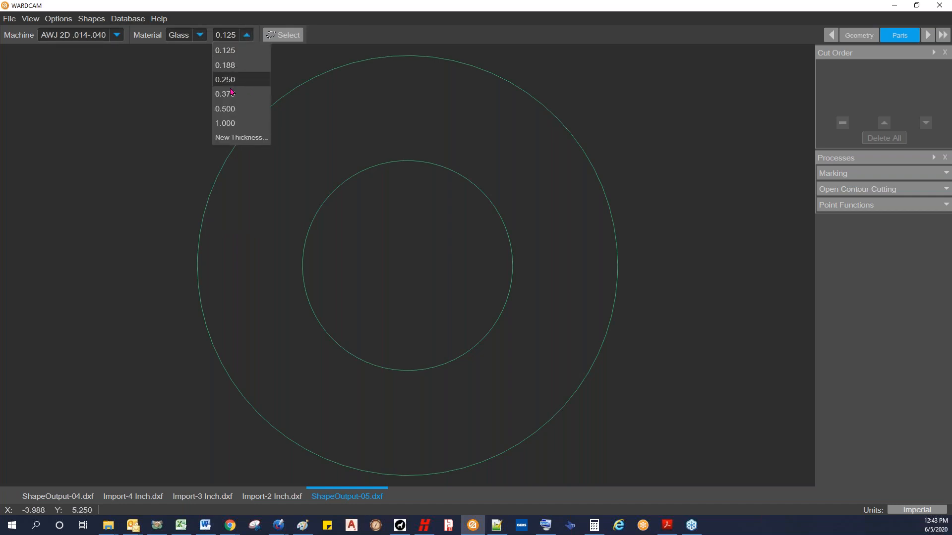
click(229, 109)
Step: Review the Fragile option and lead settings of 0.500 Glass in the material database, then save and exit
click(128, 18)
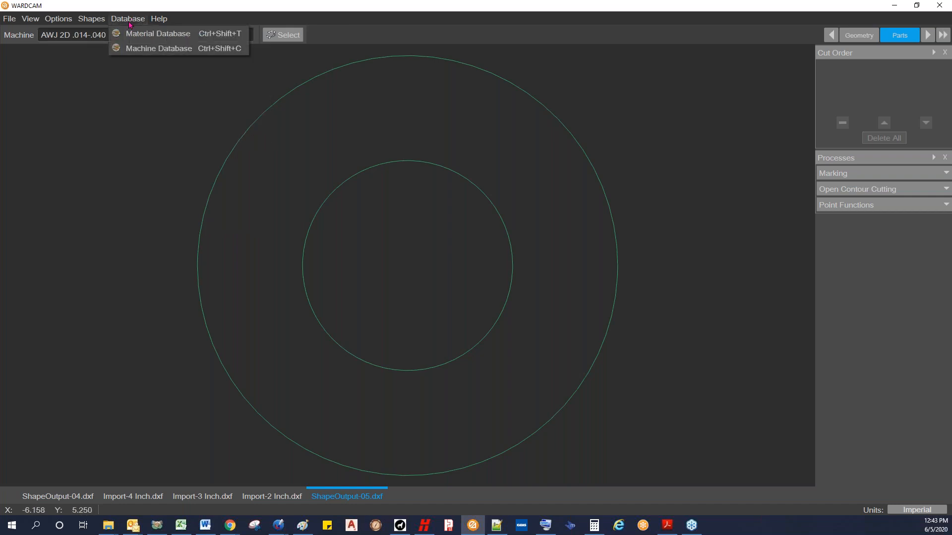
click(132, 33)
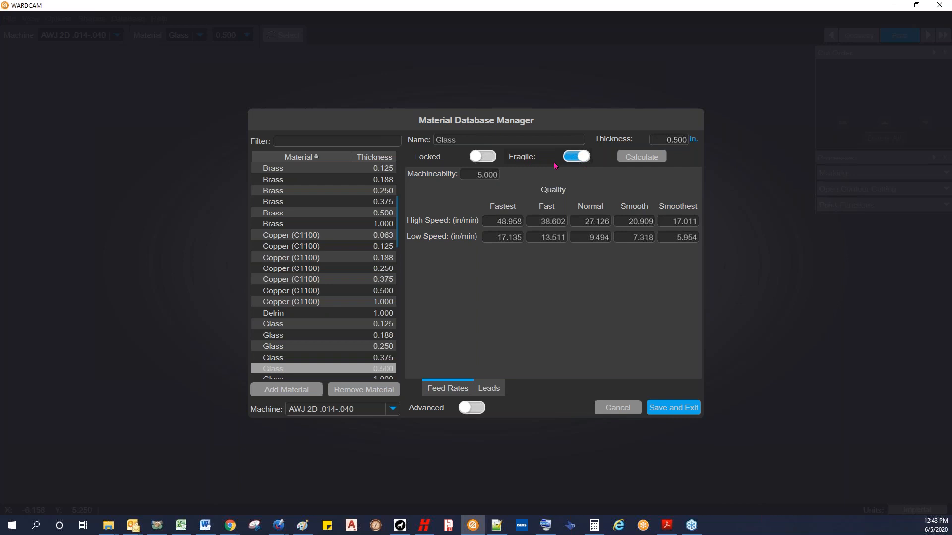
click(487, 386)
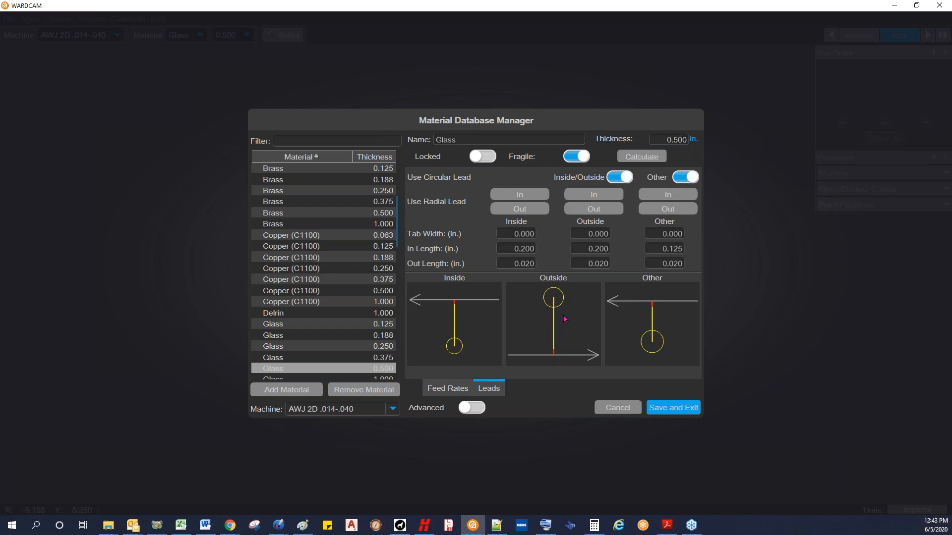
click(680, 413)
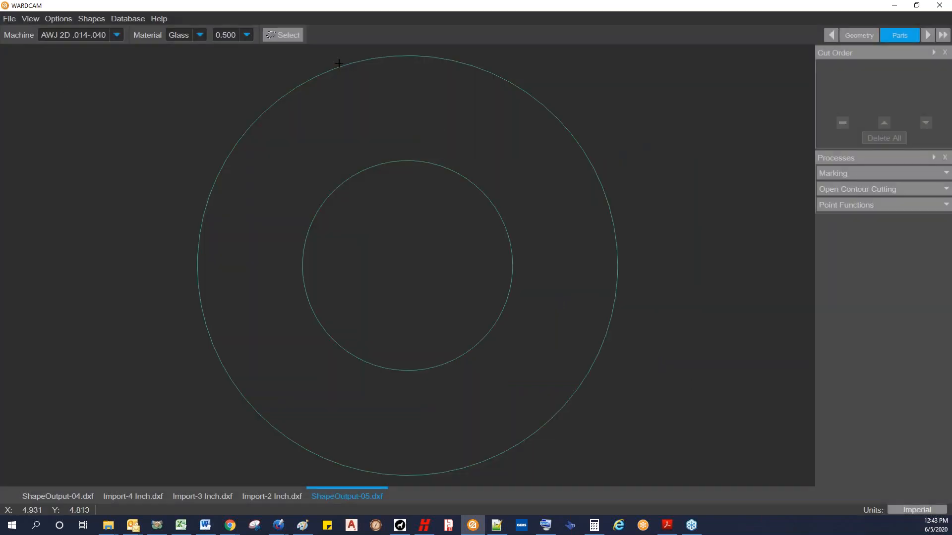
Step: Advance to the Tool Path stage, add automatic leads to the concentric circles, and inspect the inside lead's circular start
click(927, 35)
click(24, 38)
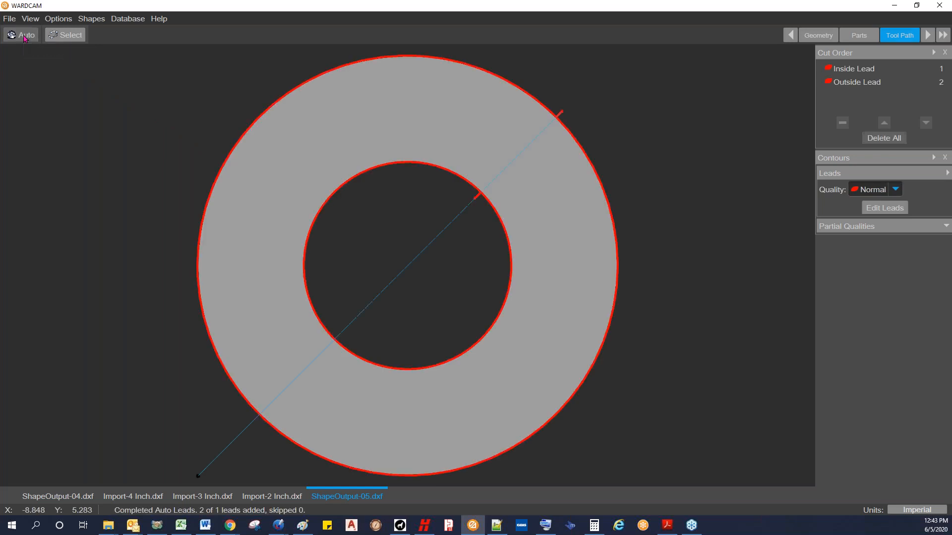
scroll(476, 183, up, 5)
scroll(490, 216, up, 3)
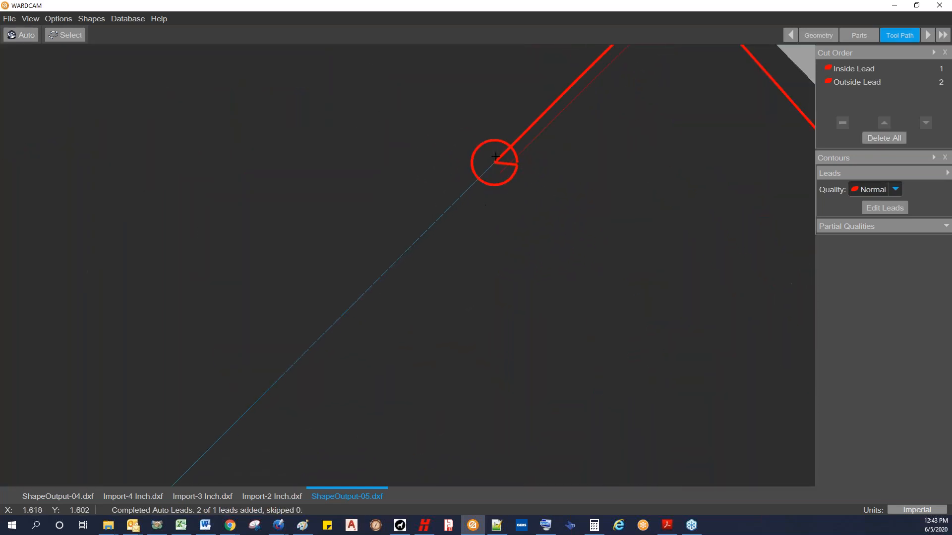
Step: Advance to the Post stage and output the concentric circles' CNC program as ShapeOutput-05.cnc
scroll(535, 170, down, 8)
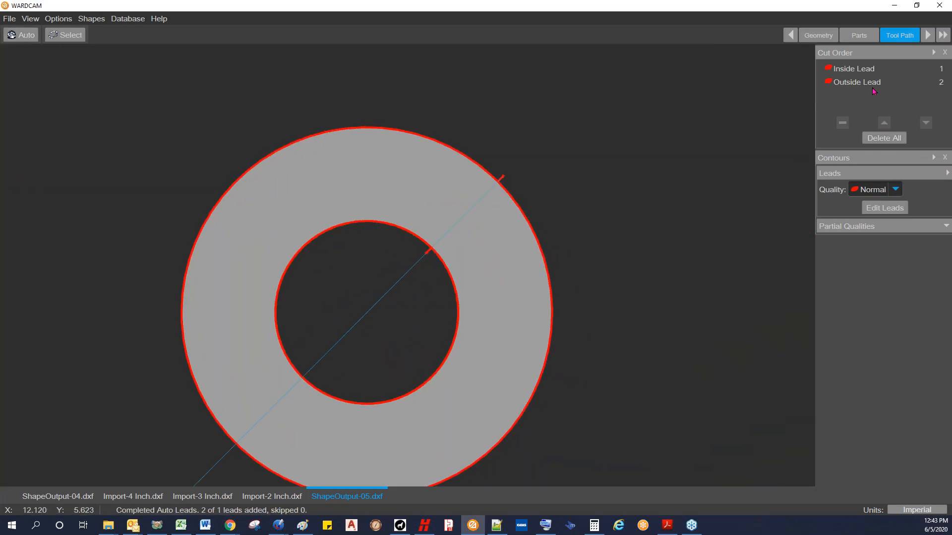
click(927, 34)
click(24, 37)
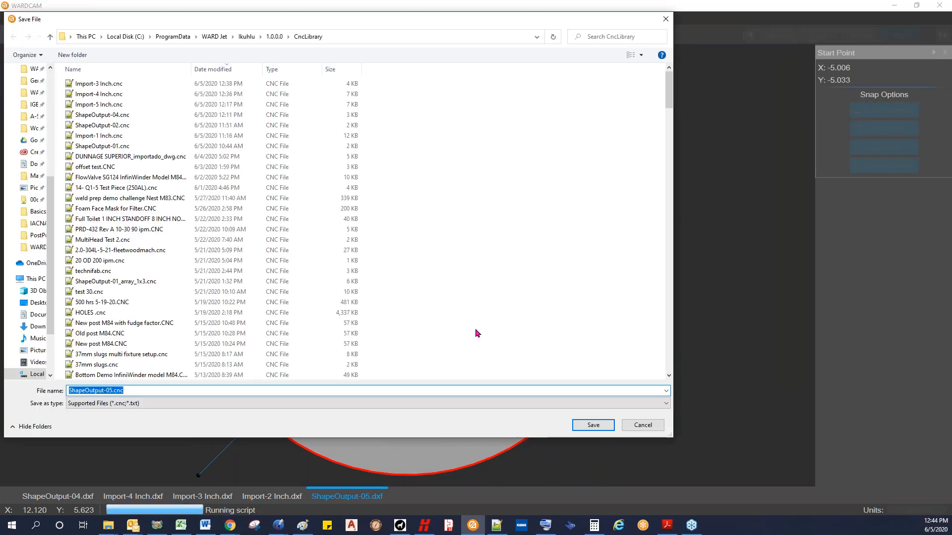
click(593, 426)
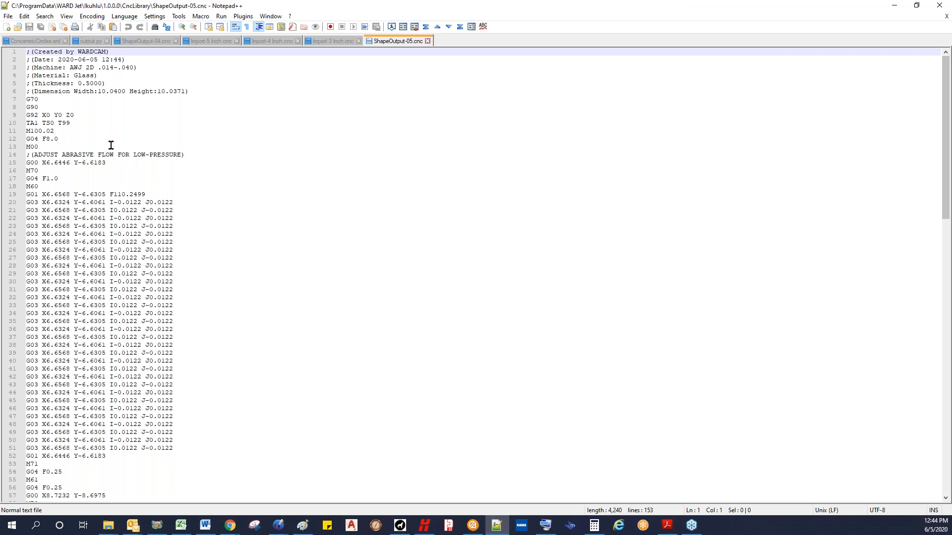
Step: Examine the low-pressure section of the CNC program, including the G04 F8.0 dwell, the M00 stop and the abrasive flow comment
click(111, 145)
drag(84, 130, 23, 138)
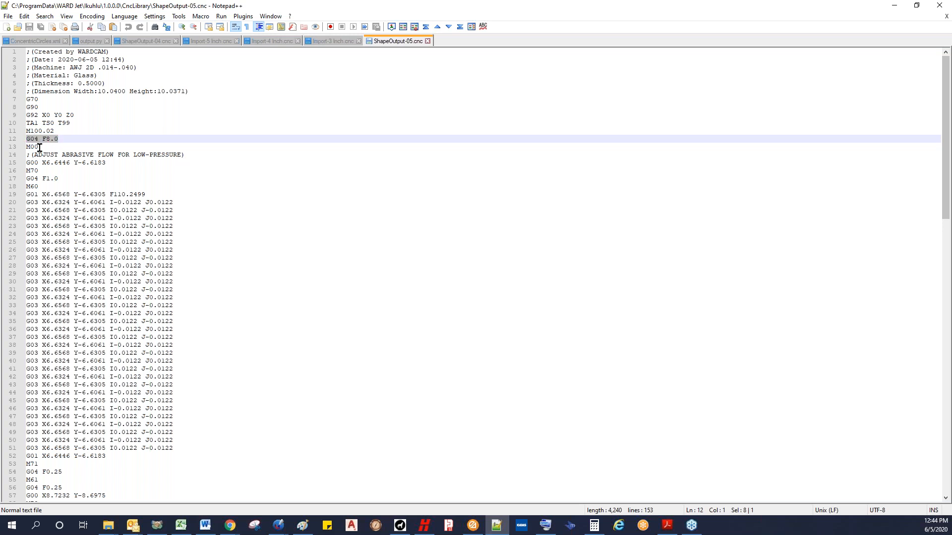
click(40, 147)
drag(39, 147, 23, 147)
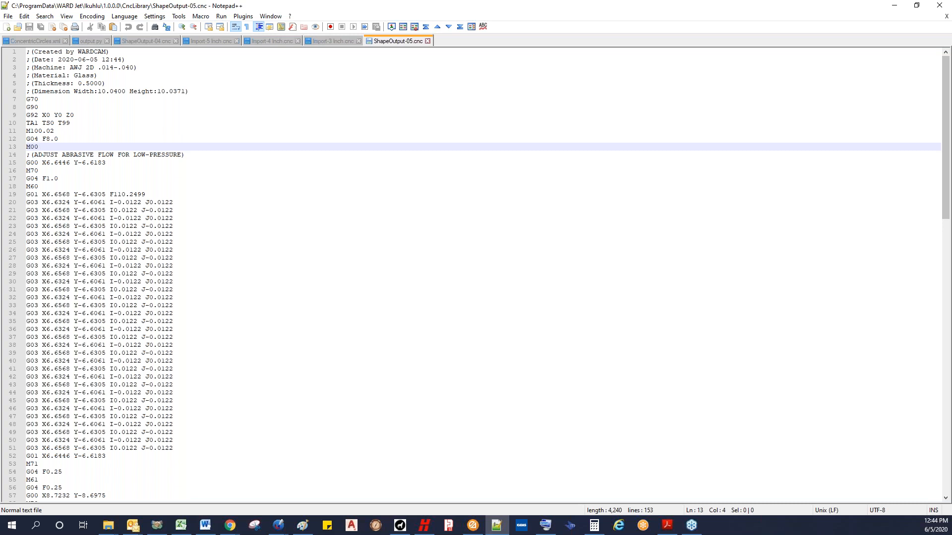
click(130, 154)
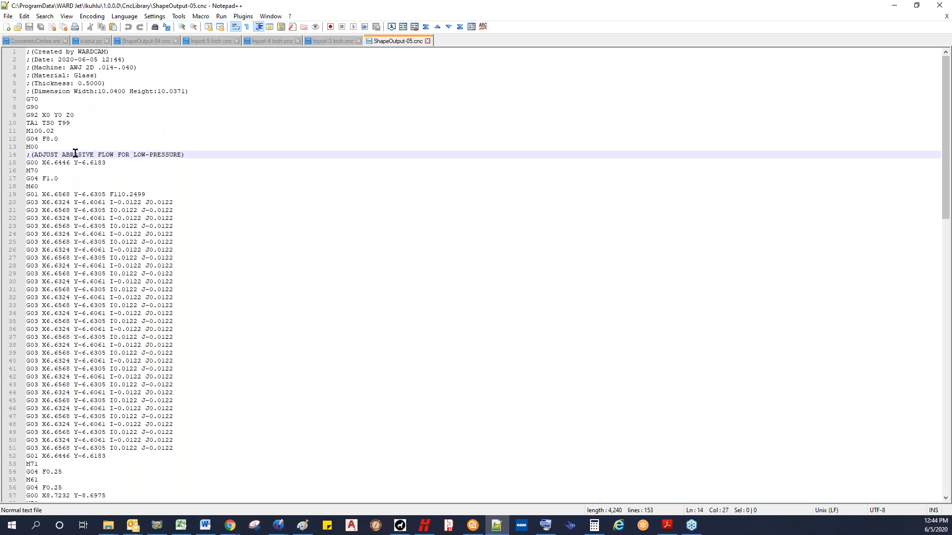
drag(63, 154, 114, 154)
click(44, 146)
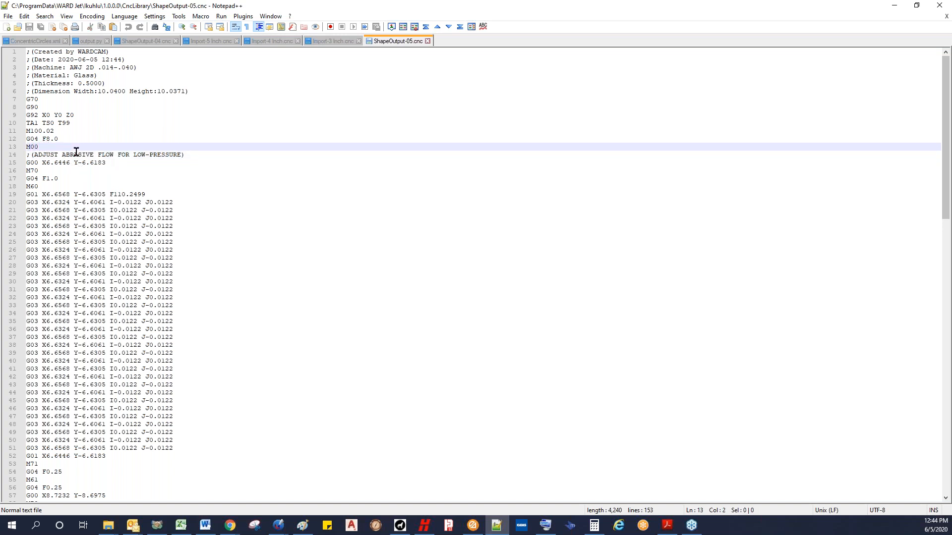
click(27, 146)
click(107, 162)
click(75, 178)
click(85, 211)
Step: Examine the high-pressure section of the CNC program, from M101.02 and its abrasive flow comment through to the end of the file
scroll(119, 208, down, 3)
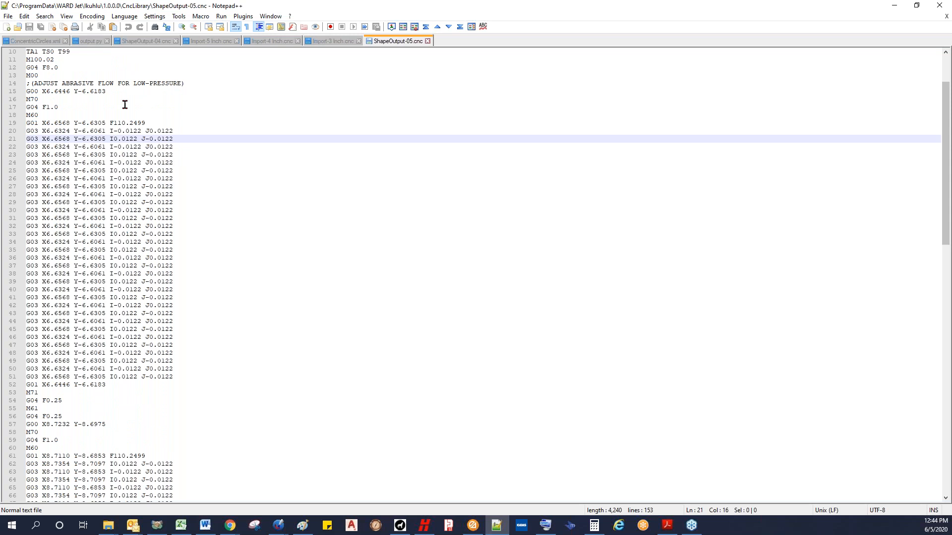
scroll(122, 198, down, 8)
scroll(111, 162, down, 10)
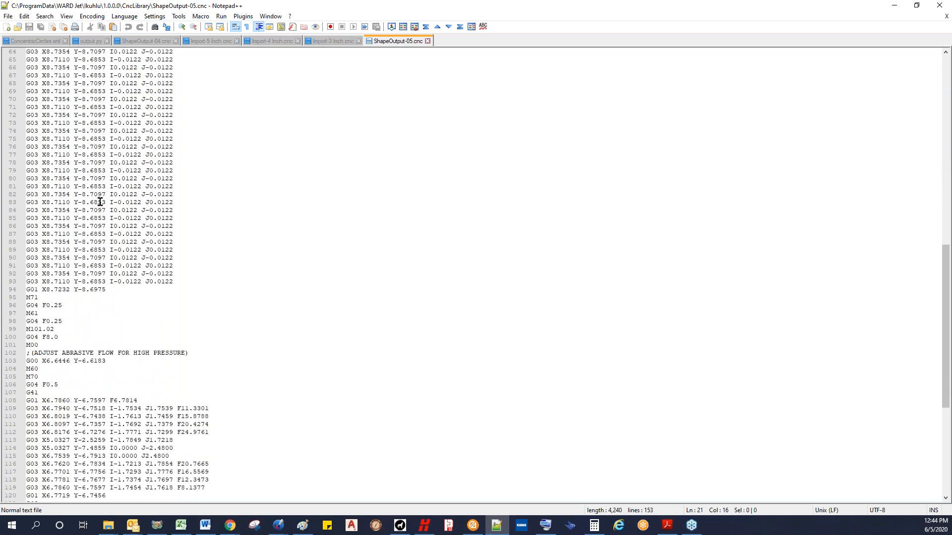
scroll(99, 198, down, 6)
click(57, 186)
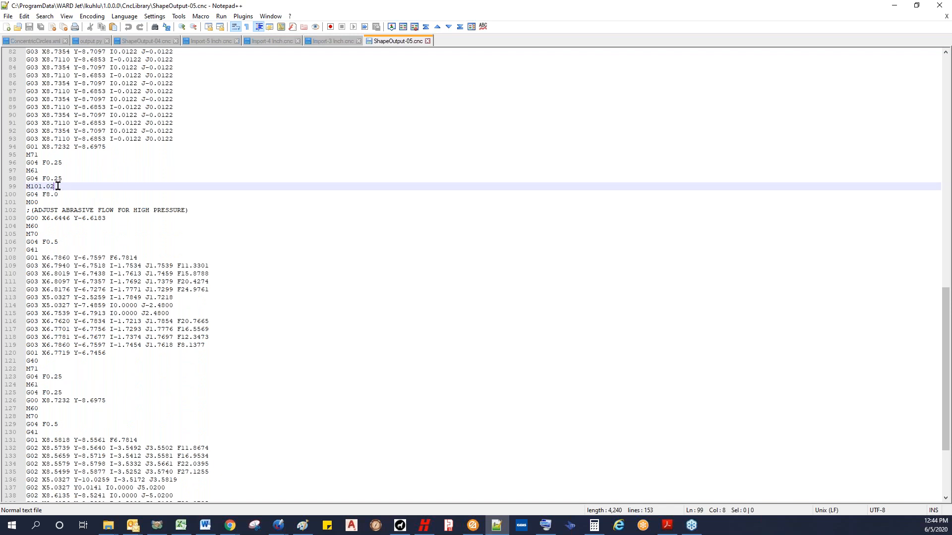
drag(56, 185, 25, 202)
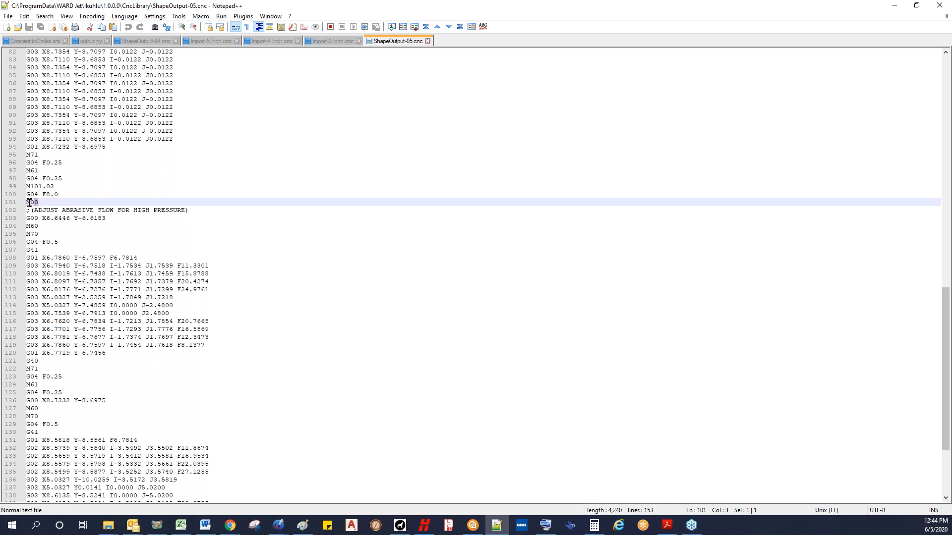
click(50, 210)
drag(62, 210, 108, 209)
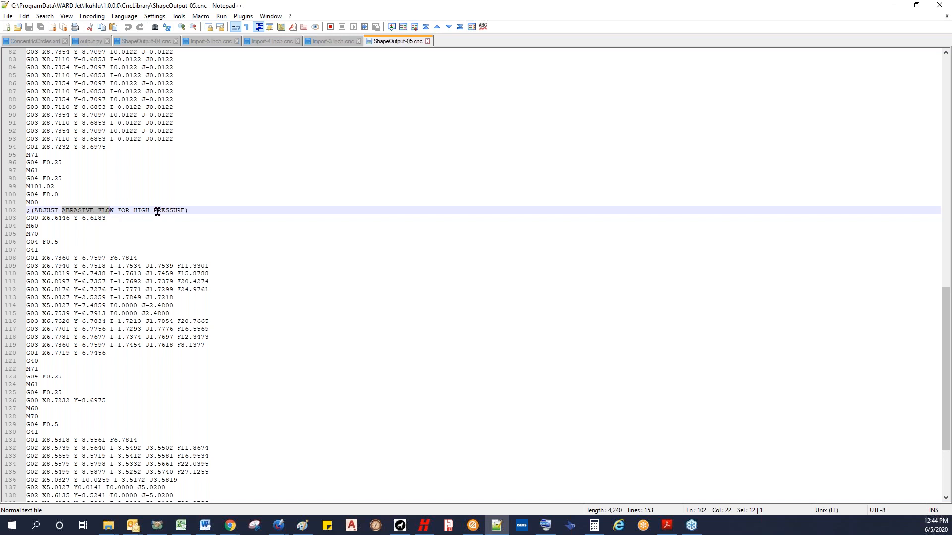
click(112, 212)
click(115, 263)
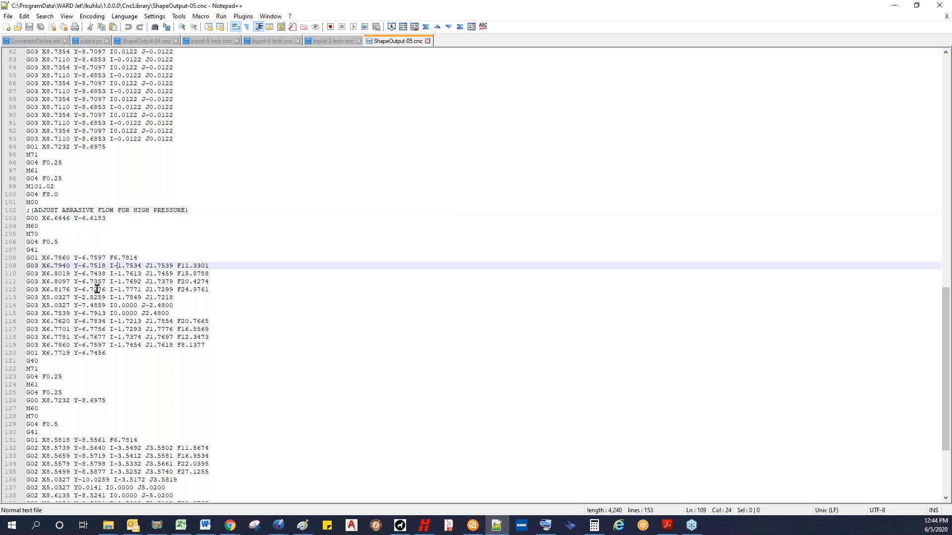
scroll(97, 288, down, 2)
scroll(95, 226, down, 3)
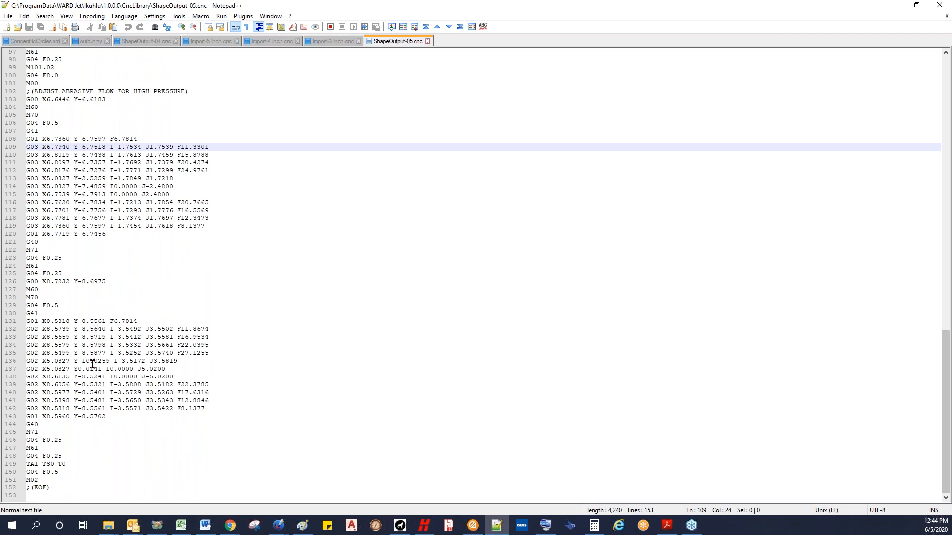
scroll(92, 363, up, 11)
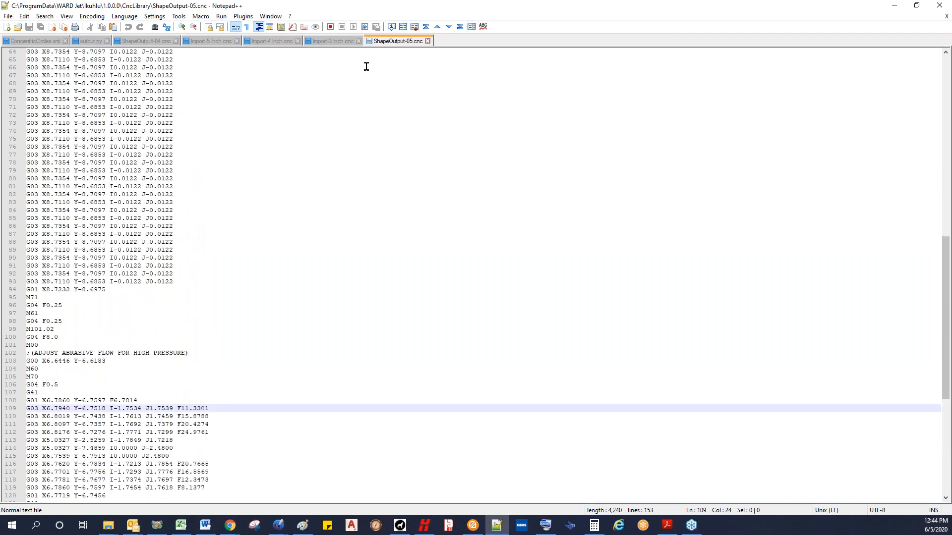
Step: Close ShapeOutput-05.cnc, return to WARDCAM and import WARDJet Logo with Point and etch.dxf
click(428, 42)
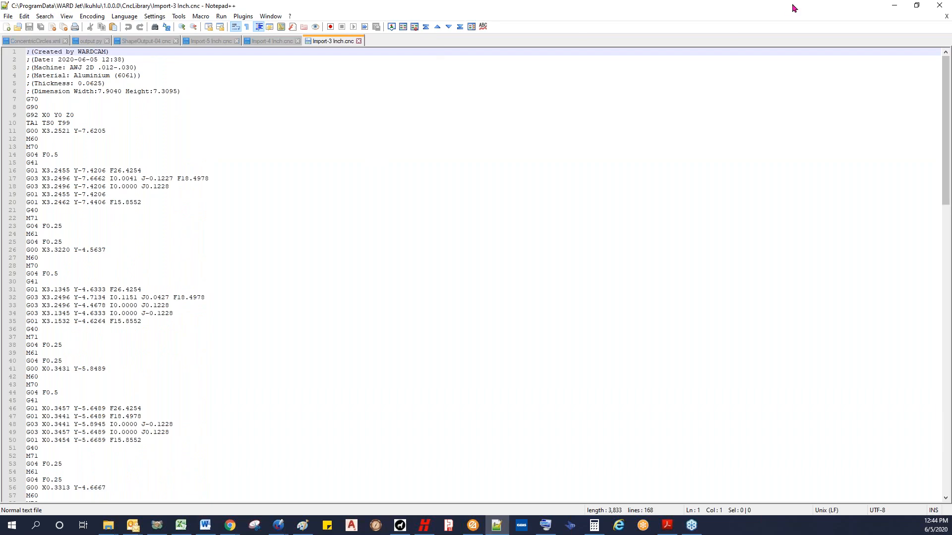
click(894, 5)
click(10, 18)
click(10, 18)
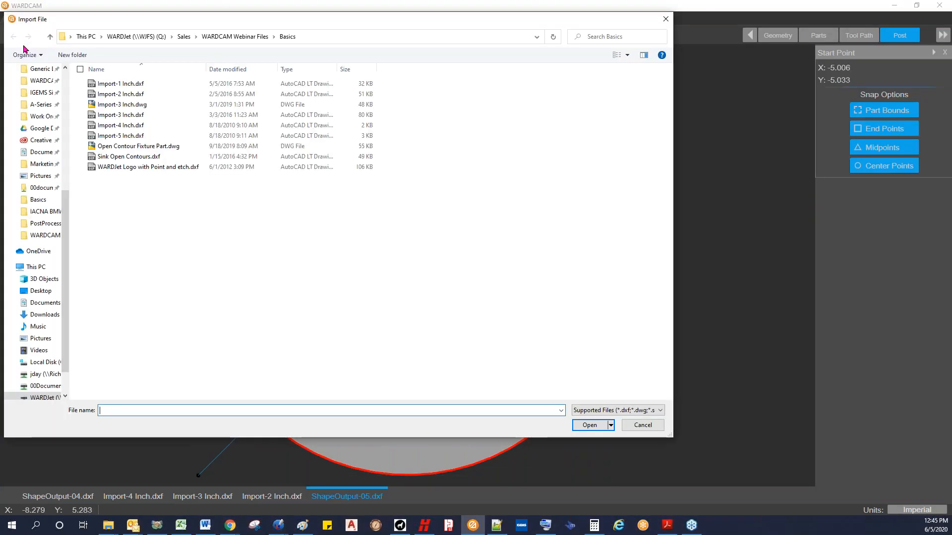
click(128, 169)
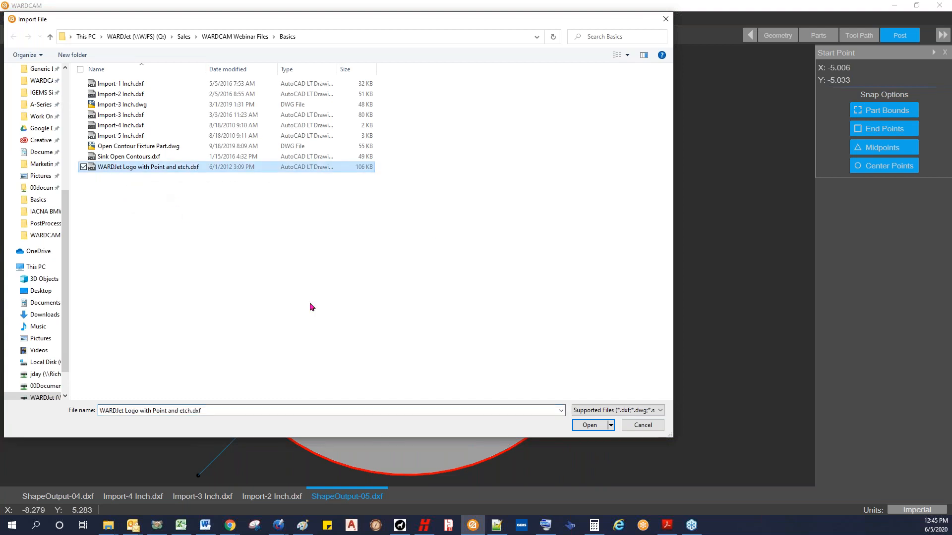
click(588, 425)
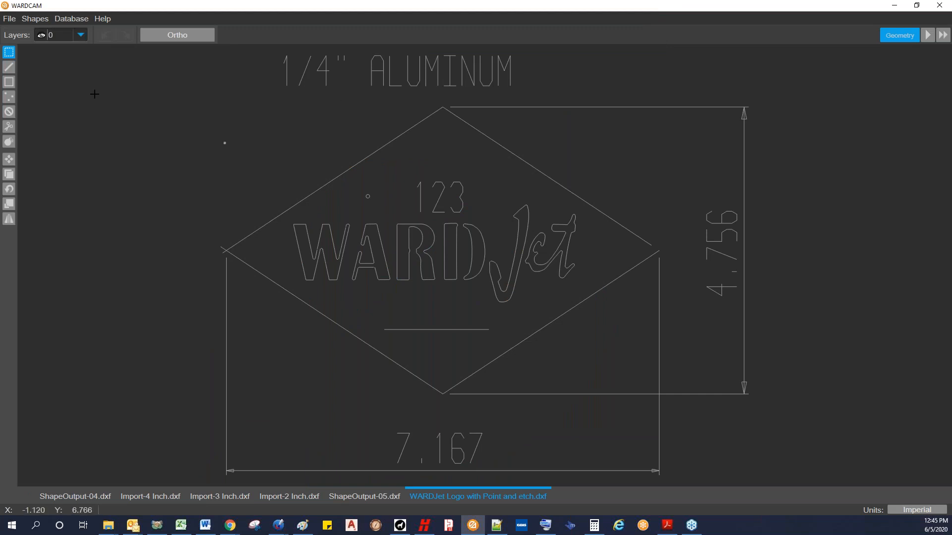
Step: Hide the layer holding the dimensions and delete the 1/4" ALUMINUM text above the logo
click(80, 35)
click(40, 62)
click(96, 129)
scroll(96, 127, down, 2)
middle_drag(153, 132, 147, 162)
drag(208, 81, 421, 134)
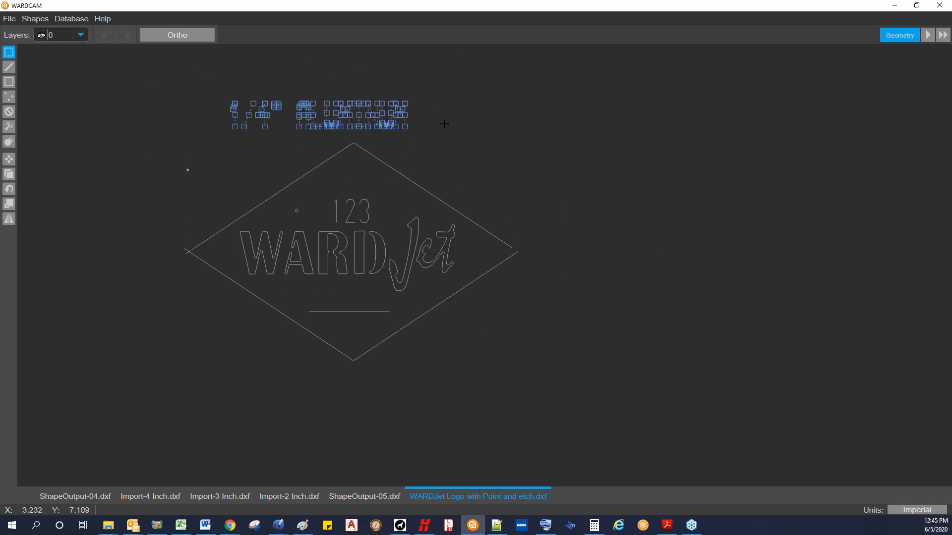
key(Delete)
Step: Trim the two overlapping line ends at the left corner of the diamond outline
scroll(383, 173, up, 2)
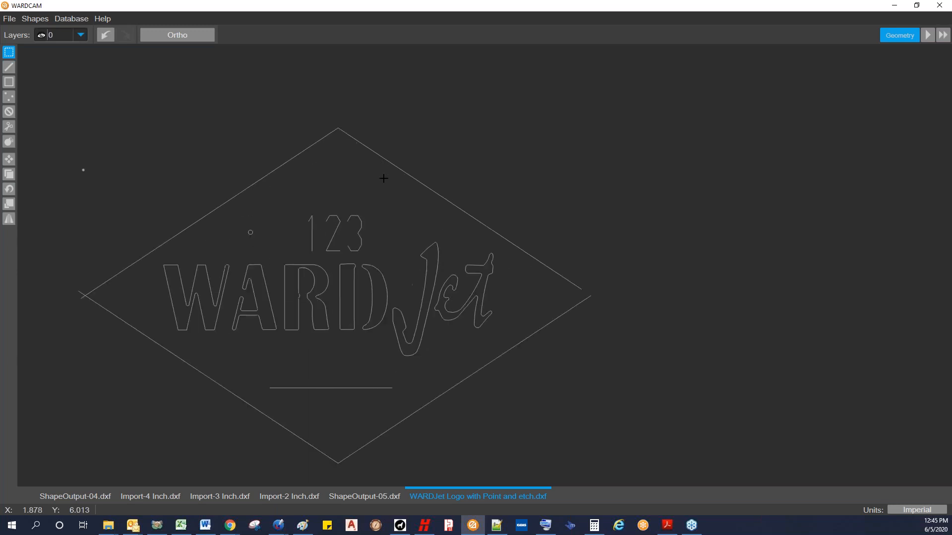
middle_drag(109, 215, 172, 238)
scroll(172, 238, up, 5)
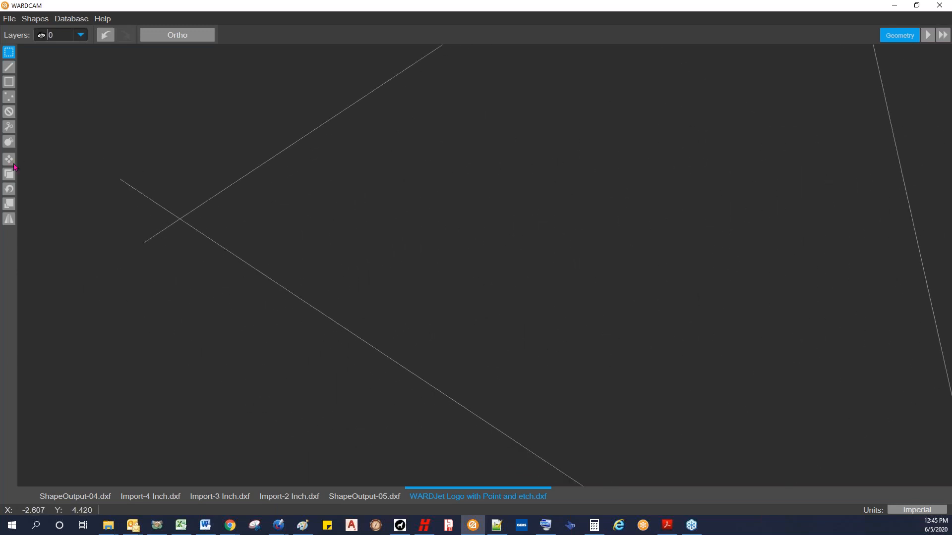
click(9, 126)
click(133, 189)
click(161, 228)
Step: Draw a line between the two open endpoints to close the gap at the diamond's right corner
scroll(355, 259, down, 5)
scroll(416, 268, up, 5)
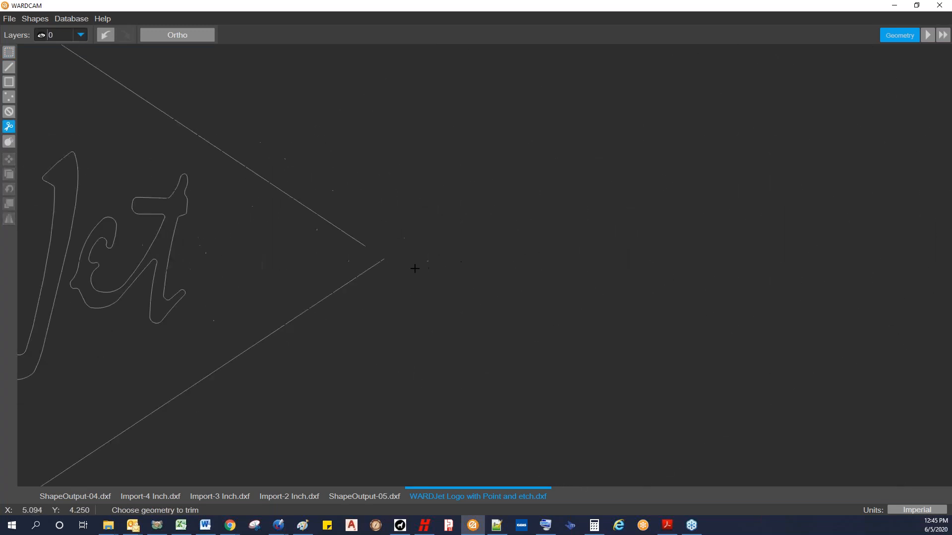
click(9, 67)
click(338, 210)
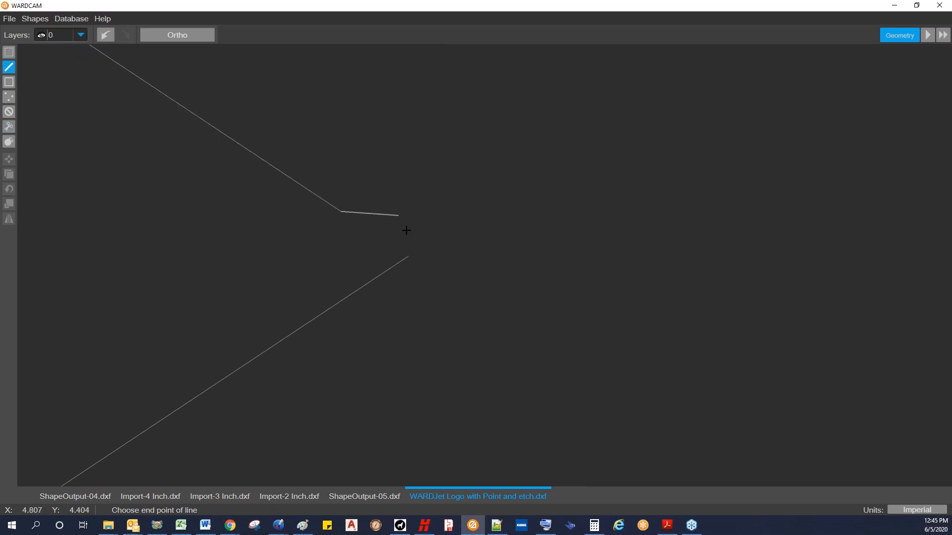
click(408, 256)
scroll(406, 256, down, 3)
scroll(387, 257, down, 5)
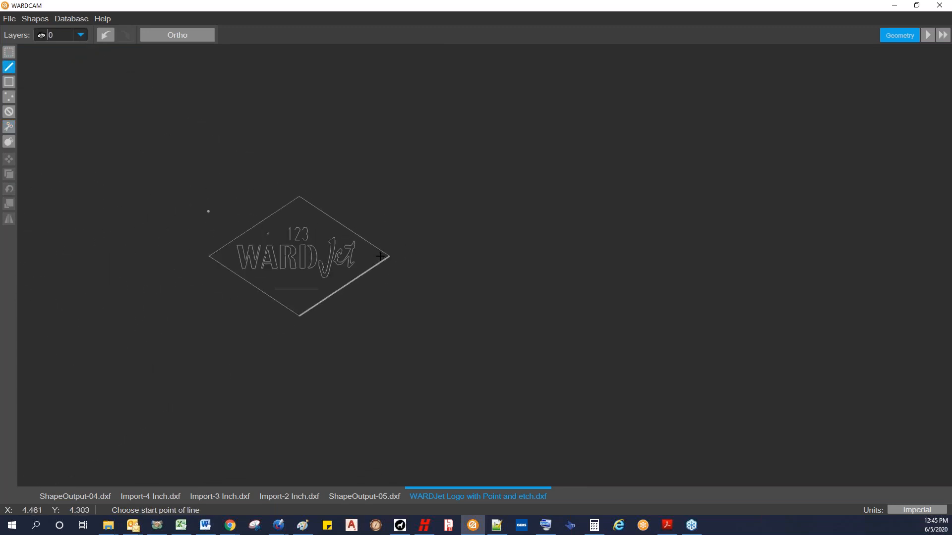
scroll(296, 279, up, 3)
scroll(321, 190, up, 3)
scroll(385, 182, down, 3)
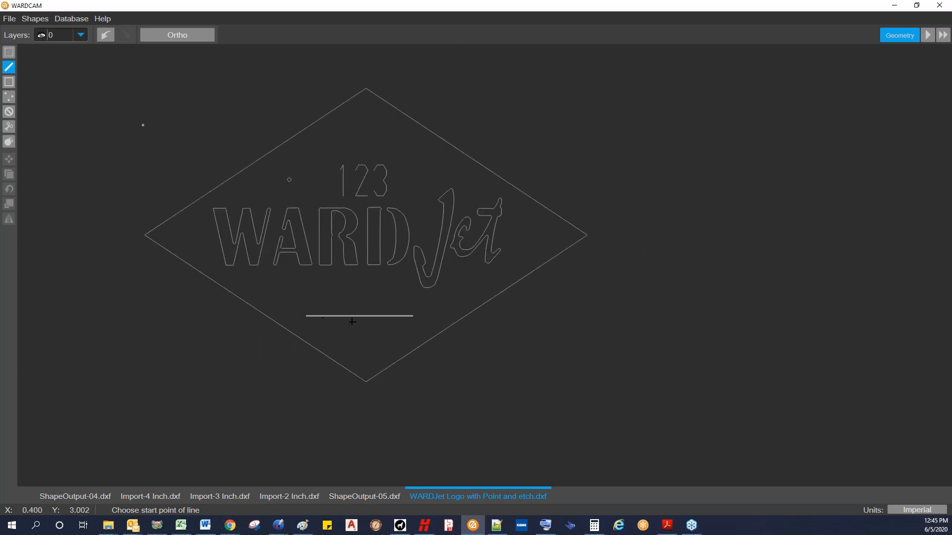
Step: Place a point at the centre of the small circle above the WARDJet lettering
scroll(293, 181, up, 8)
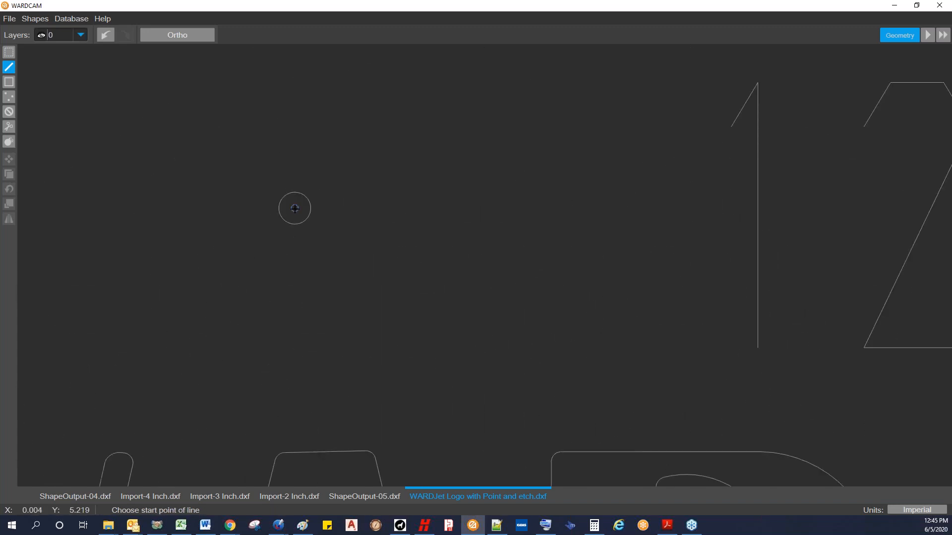
scroll(294, 208, up, 2)
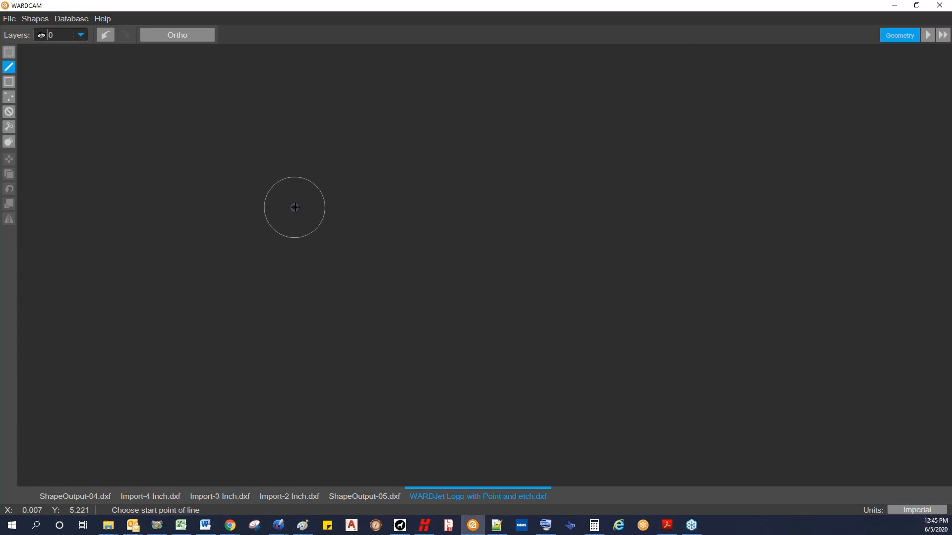
scroll(294, 208, down, 3)
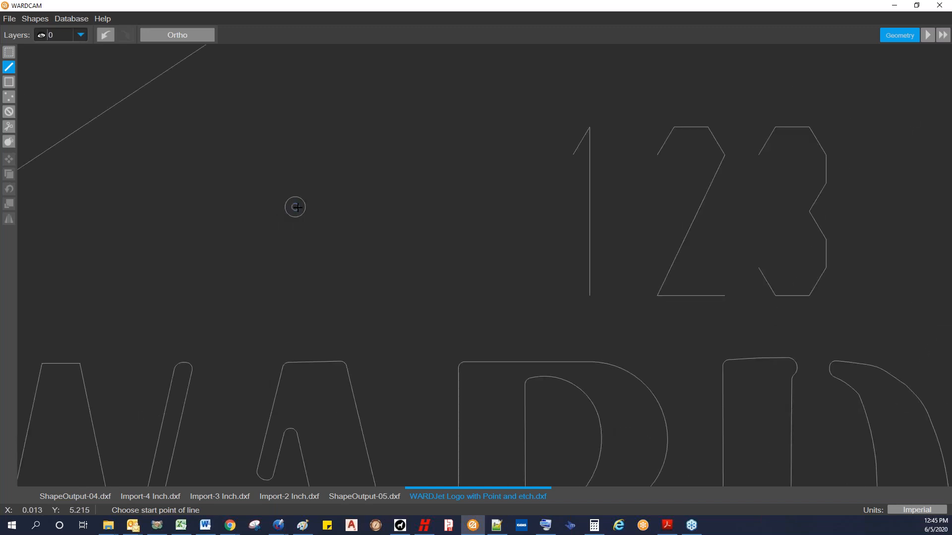
scroll(293, 206, down, 3)
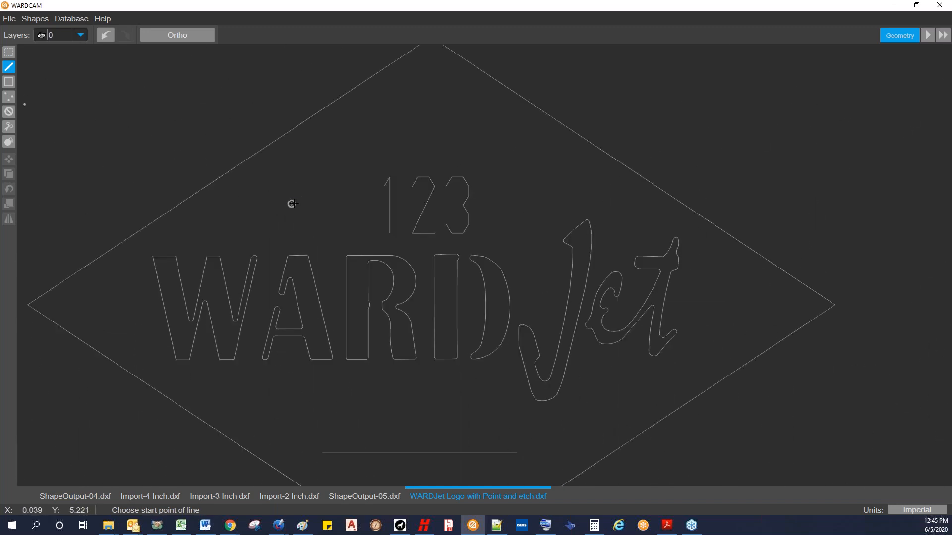
scroll(291, 203, up, 5)
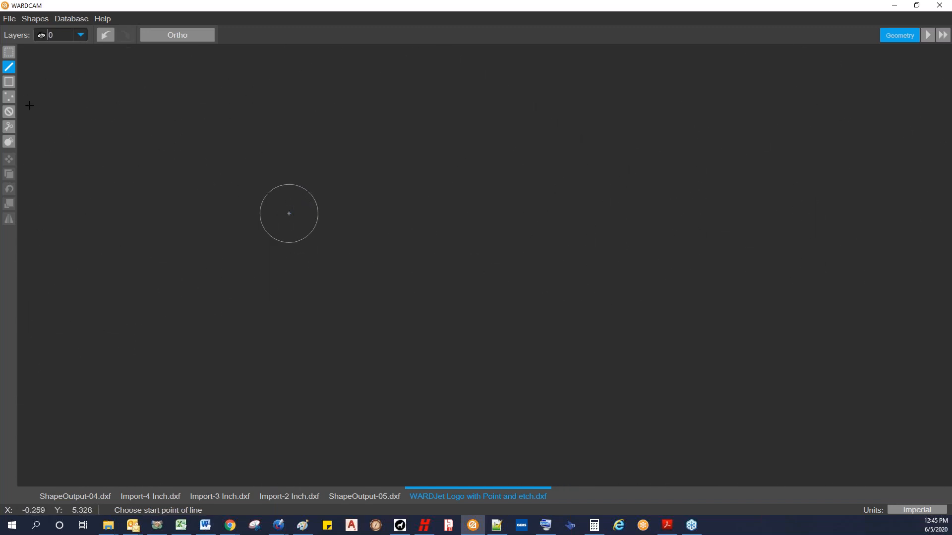
click(9, 98)
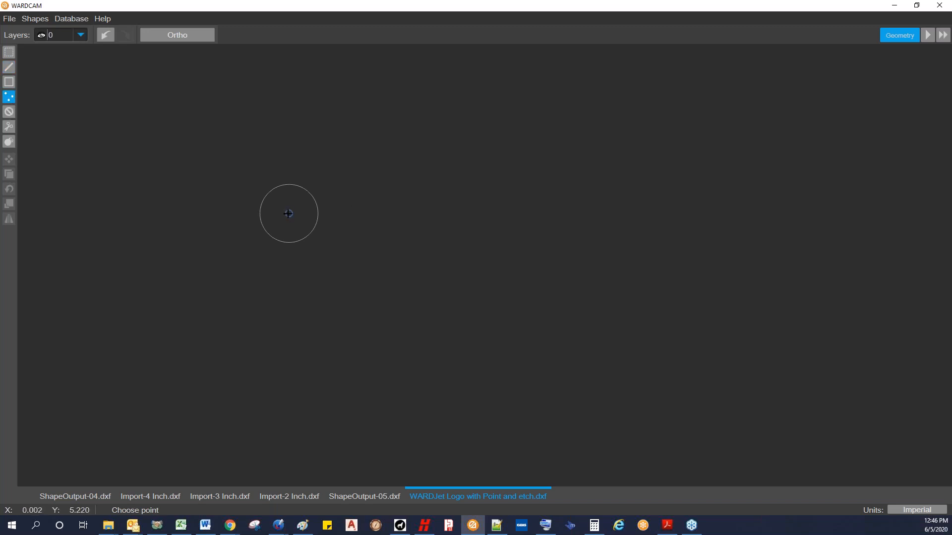
scroll(294, 216, up, 3)
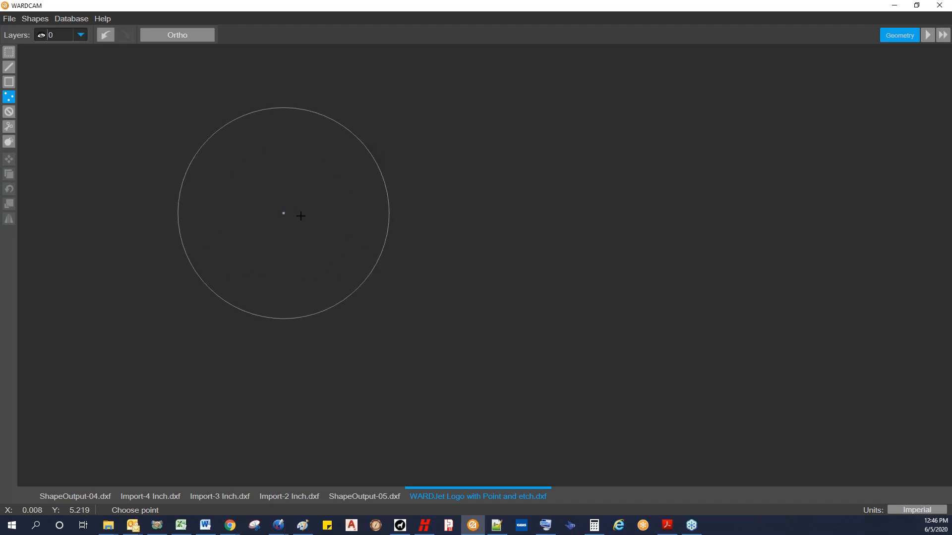
scroll(291, 213, up, 2)
scroll(291, 164, down, 4)
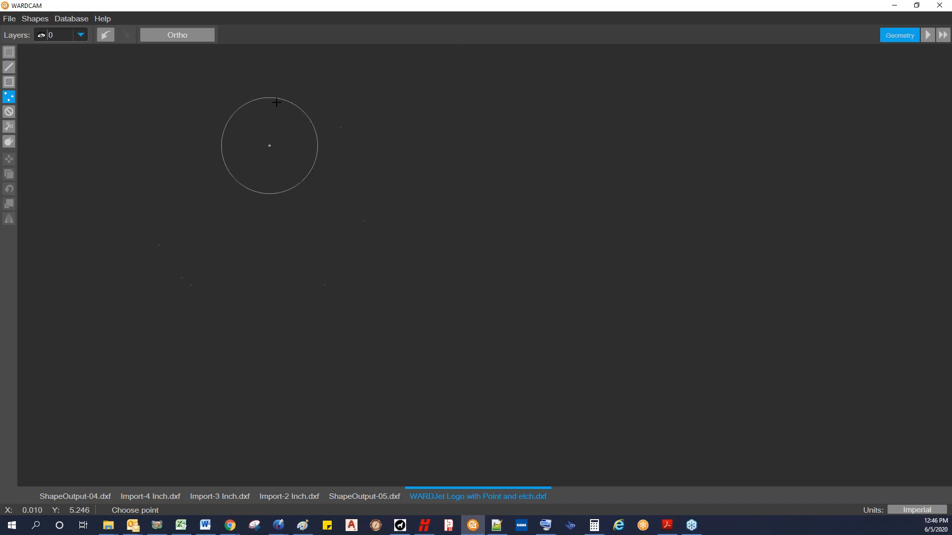
Step: Delete the small circle around the point, keeping the point itself
click(9, 52)
click(251, 105)
key(Delete)
scroll(224, 93, down, 5)
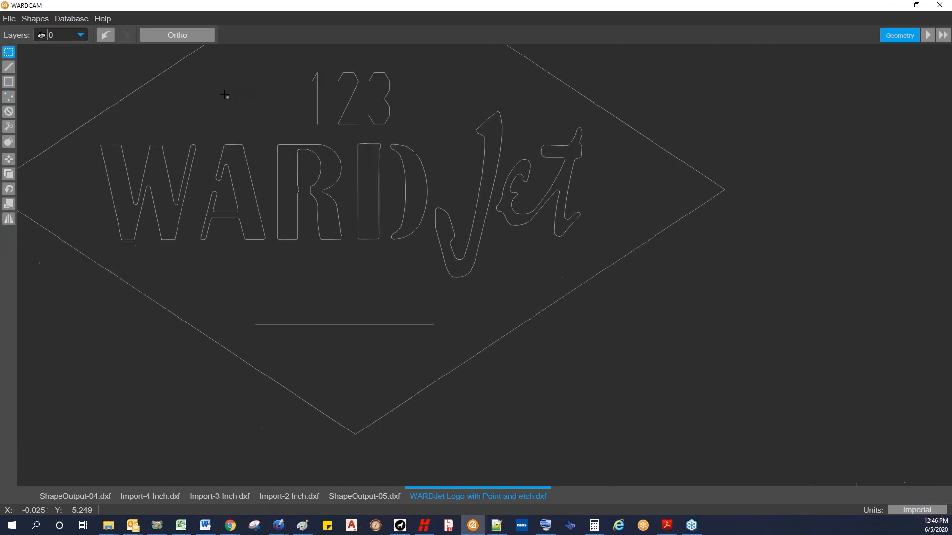
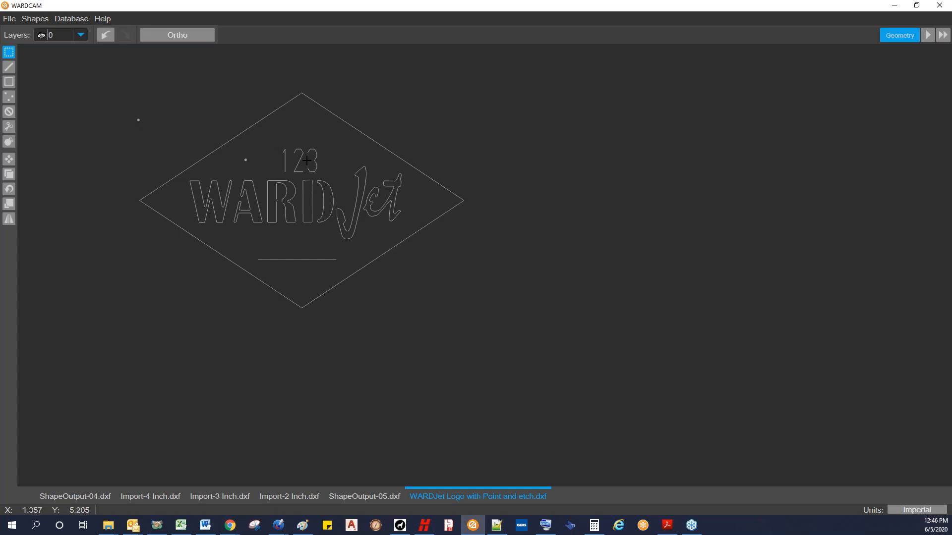
Step: Advance to the Parts stage and apply Open Contour Cutting at Smoothest quality to the line below the lettering, starting from its right end
middle_drag(330, 171, 451, 248)
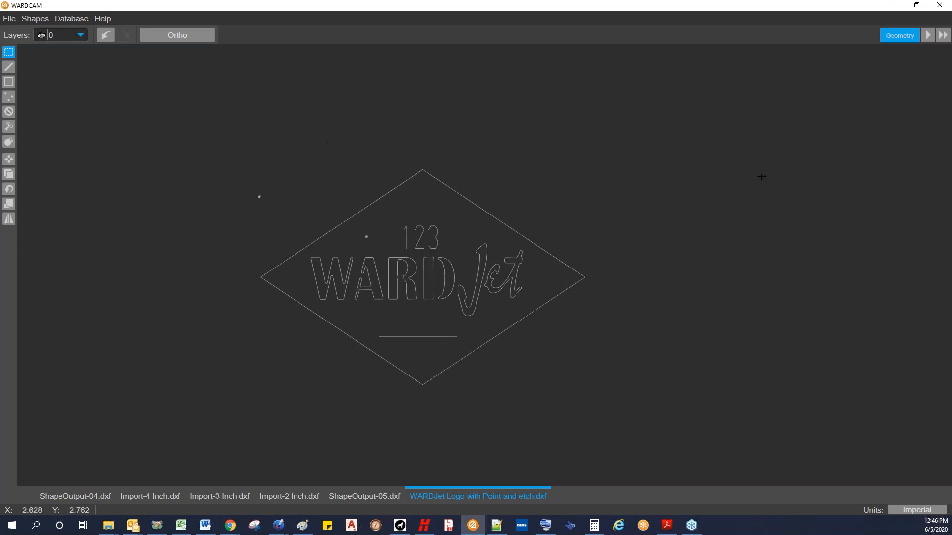
click(927, 35)
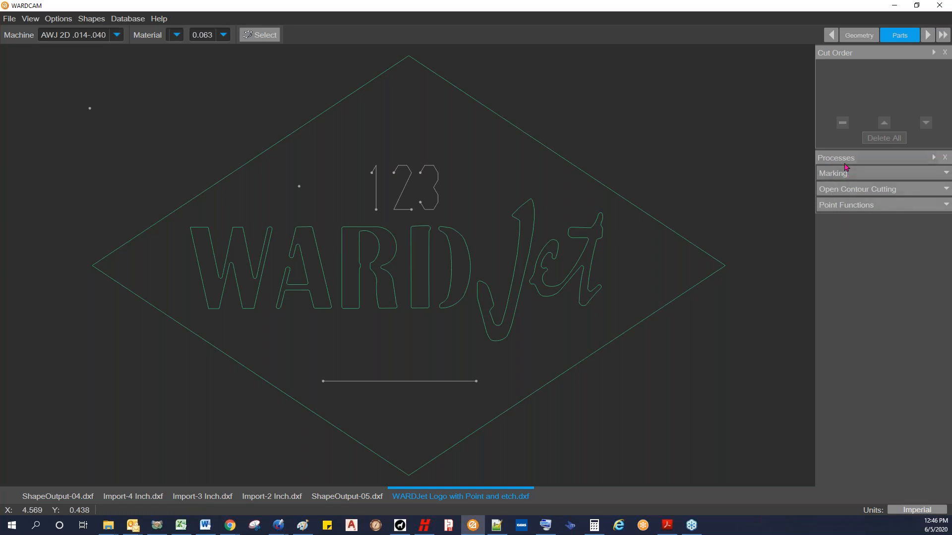
click(881, 175)
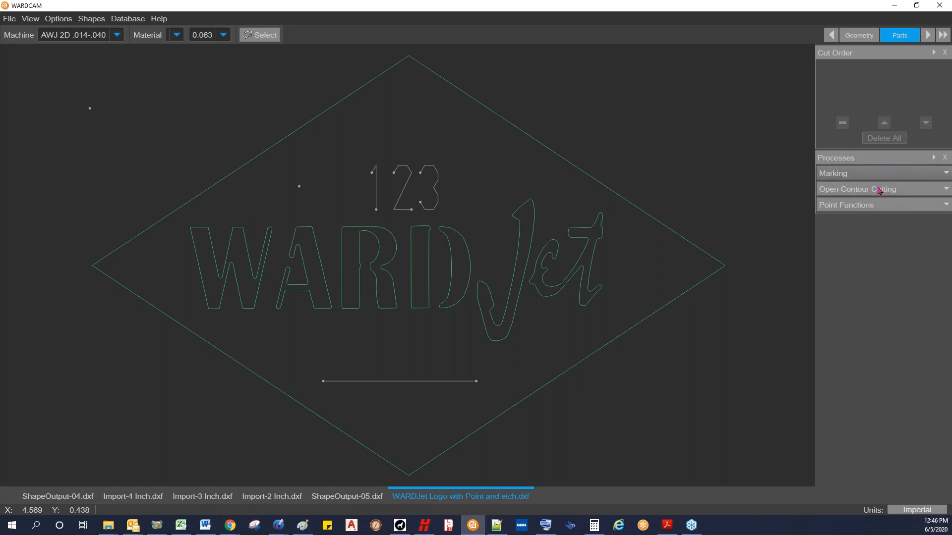
click(879, 189)
click(877, 190)
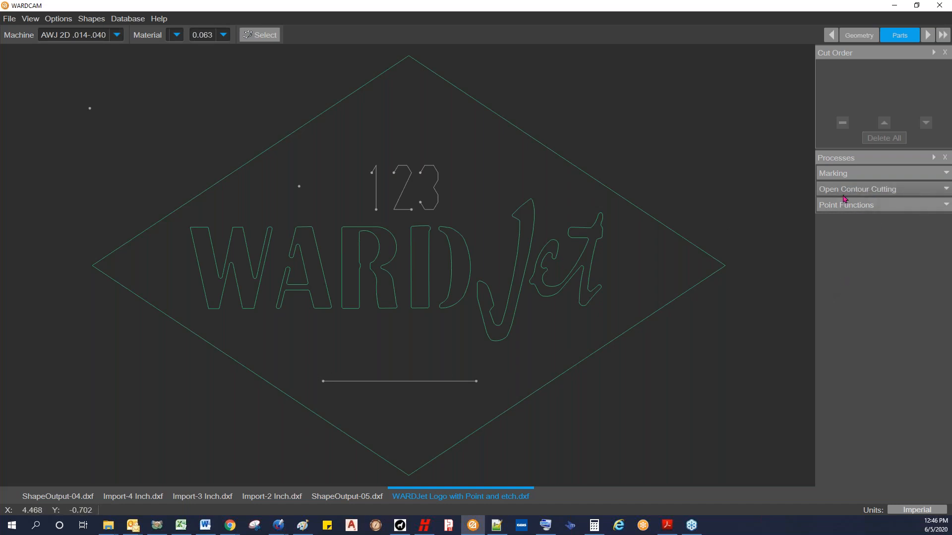
click(943, 190)
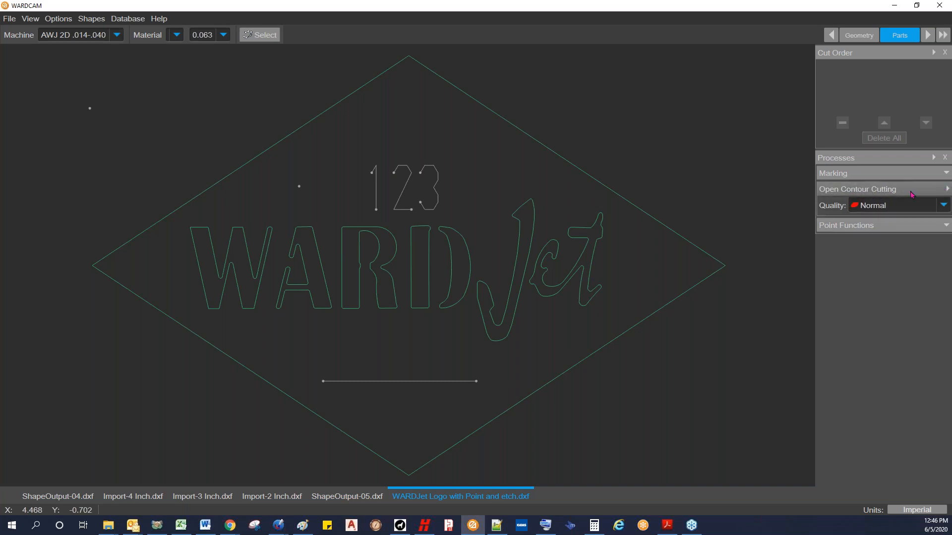
click(943, 205)
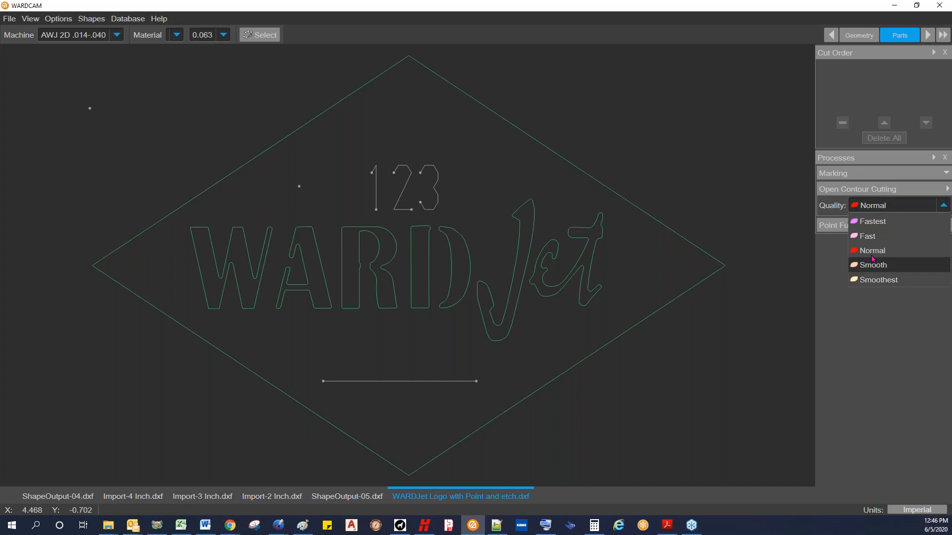
click(876, 281)
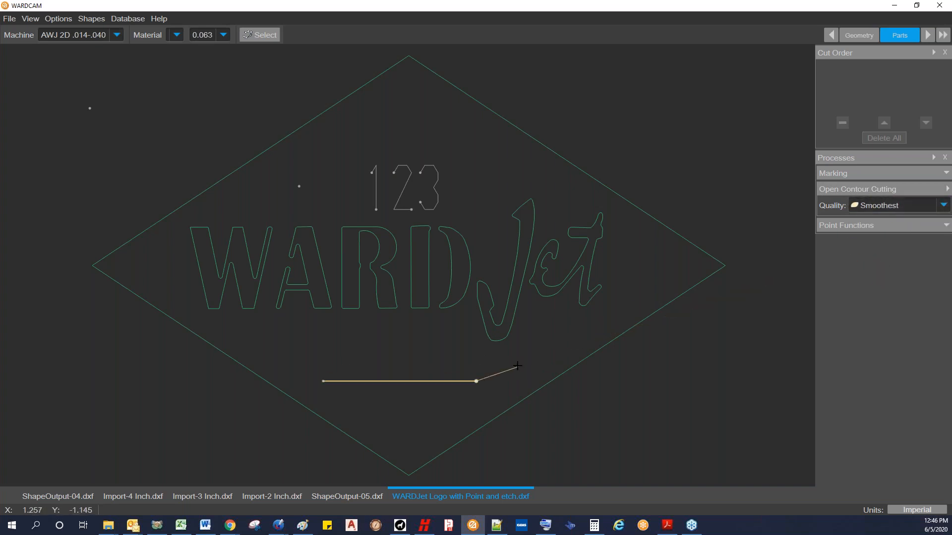
click(478, 392)
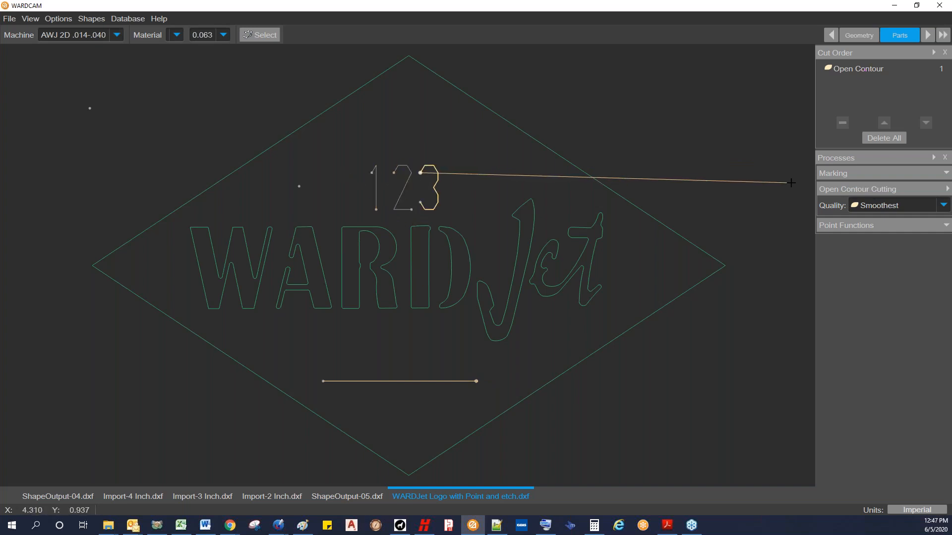
Step: Apply the Marking process to the digits 3, 2 and 1 in that order, starting the 3 at its upper-left end
click(946, 175)
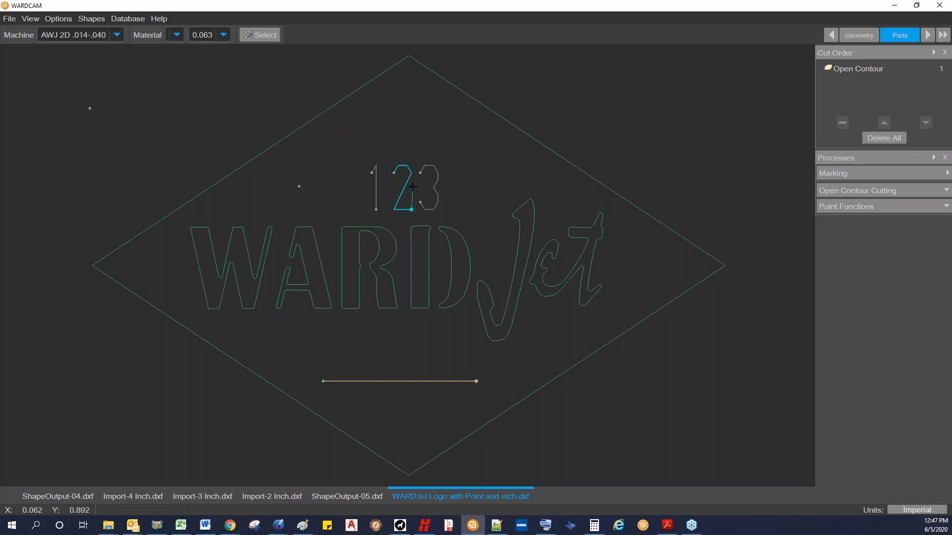
scroll(418, 183, up, 2)
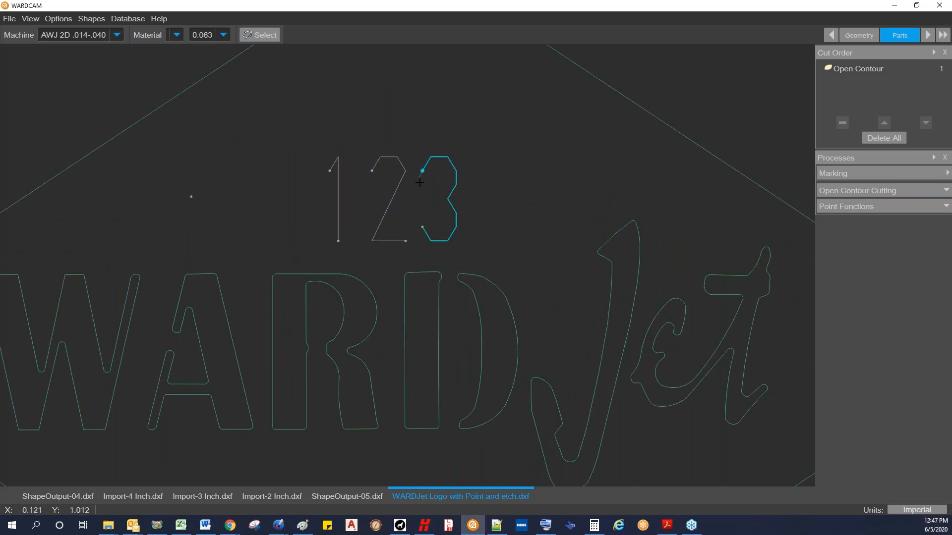
scroll(418, 182, down, 2)
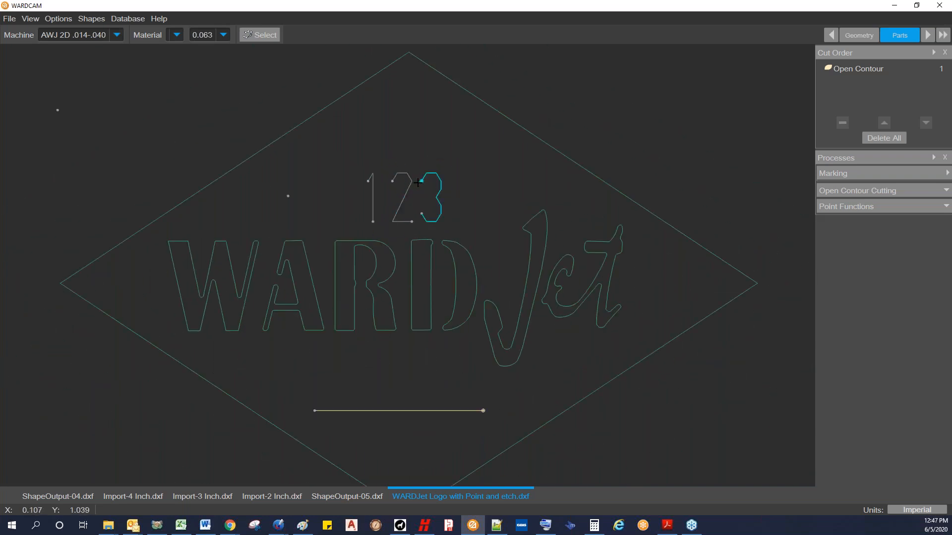
click(420, 184)
scroll(409, 224, up, 2)
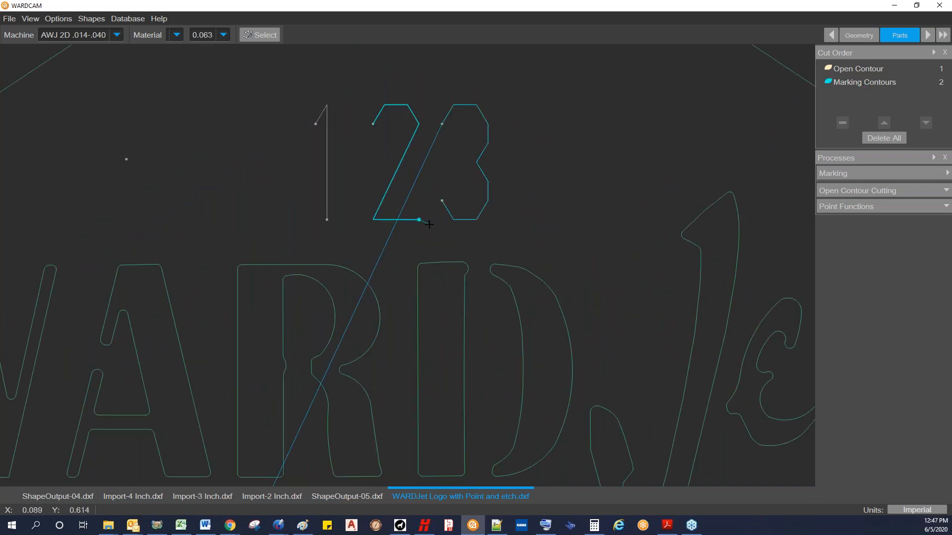
click(430, 224)
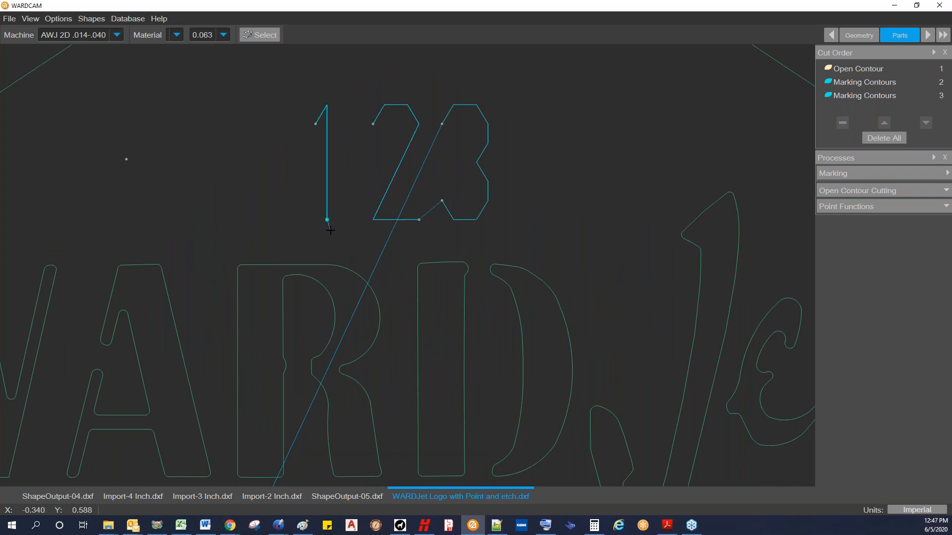
click(330, 230)
Step: Assign an Abrasive Pierce point function to the point inside the diamond, left of the digits
scroll(304, 217, down, 3)
scroll(344, 221, up, 2)
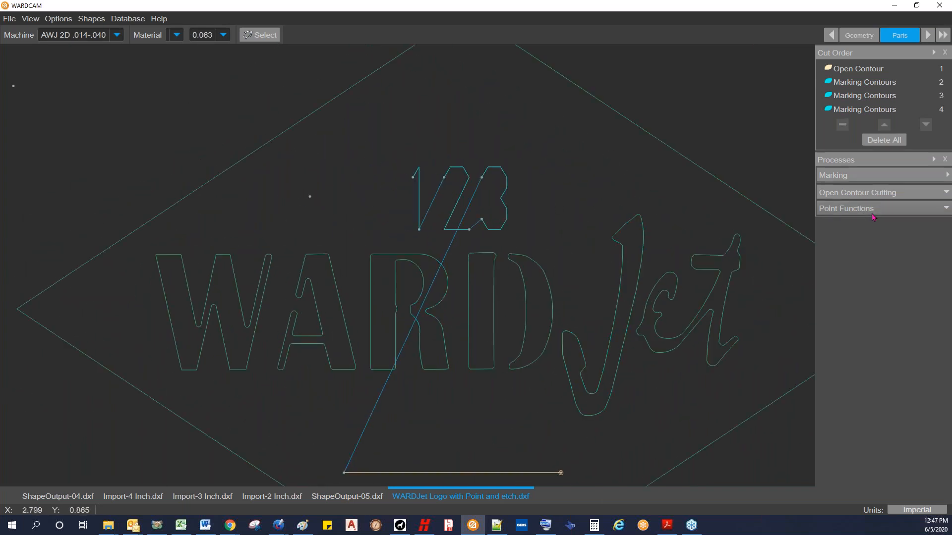
click(945, 212)
click(943, 224)
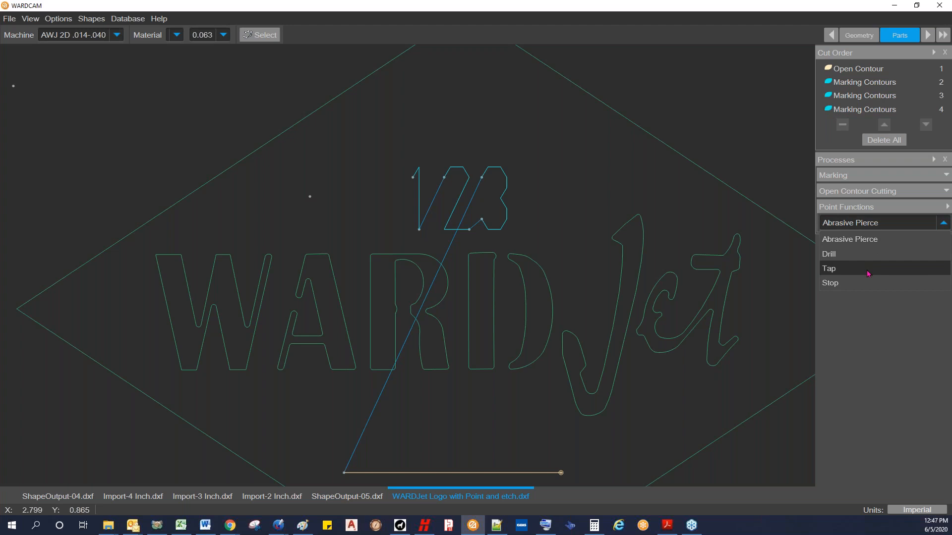
click(859, 240)
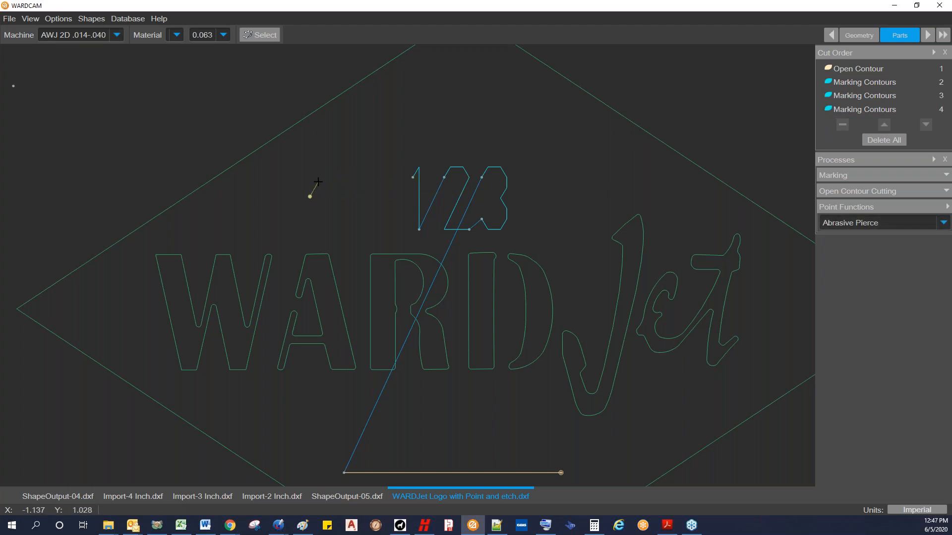
click(310, 196)
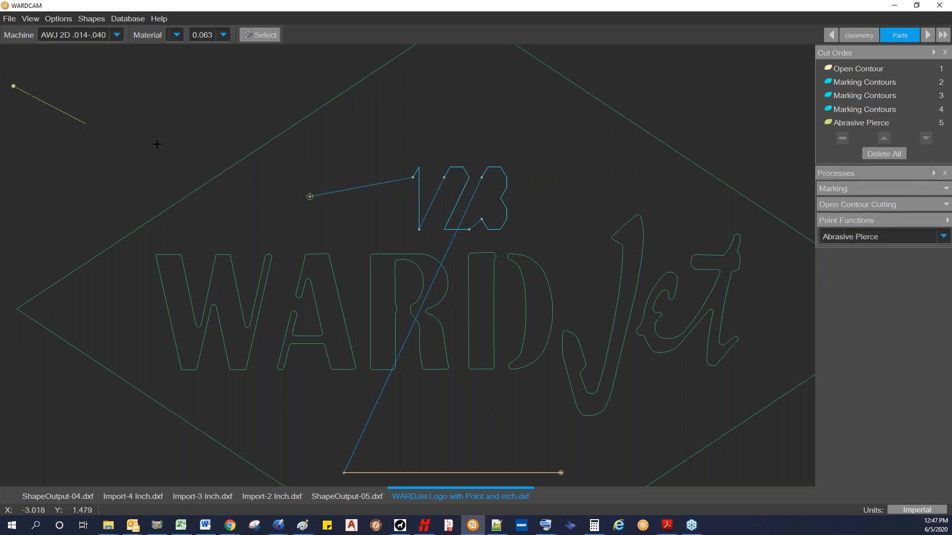
Step: Assign a Stop point function to the point outside the diamond and advance to the Tool Path stage
middle_drag(191, 155, 433, 216)
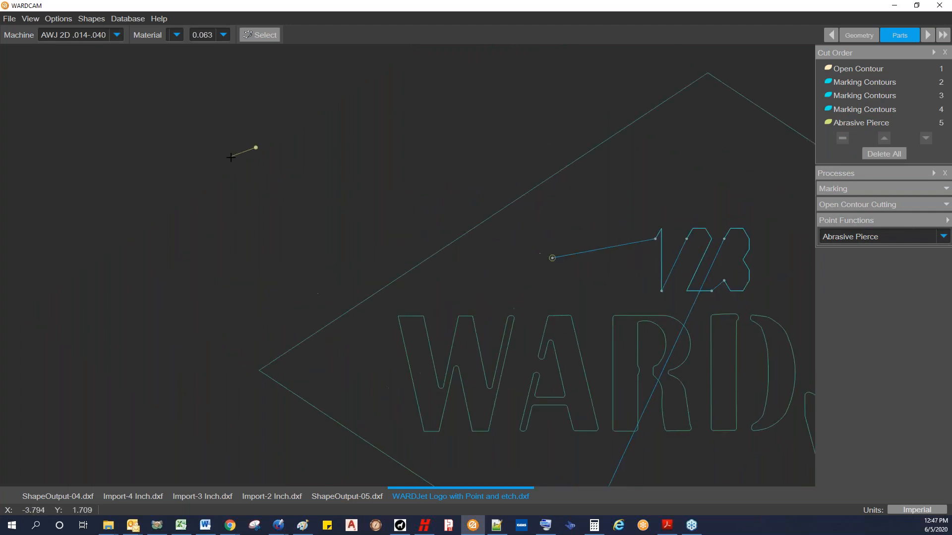
click(944, 237)
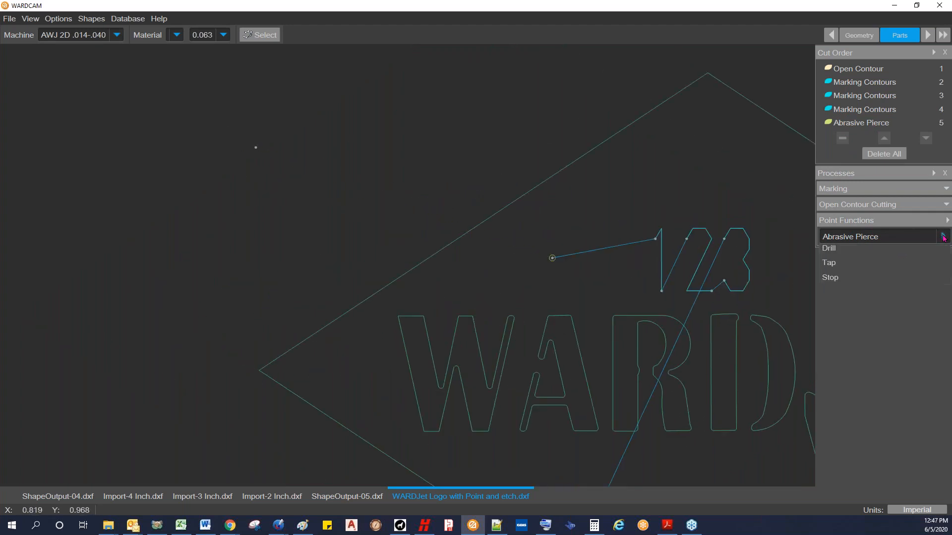
click(830, 296)
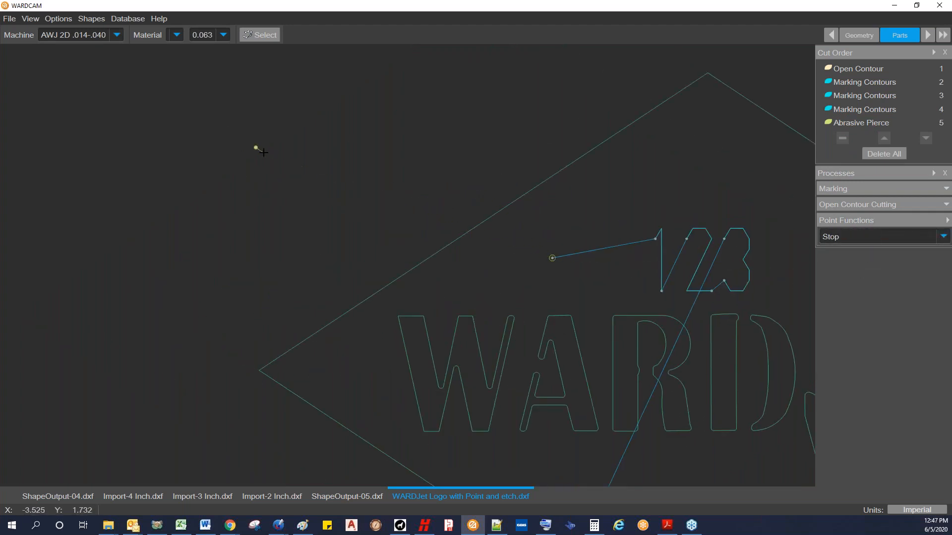
click(256, 147)
scroll(375, 197, down, 4)
middle_drag(544, 202, 480, 202)
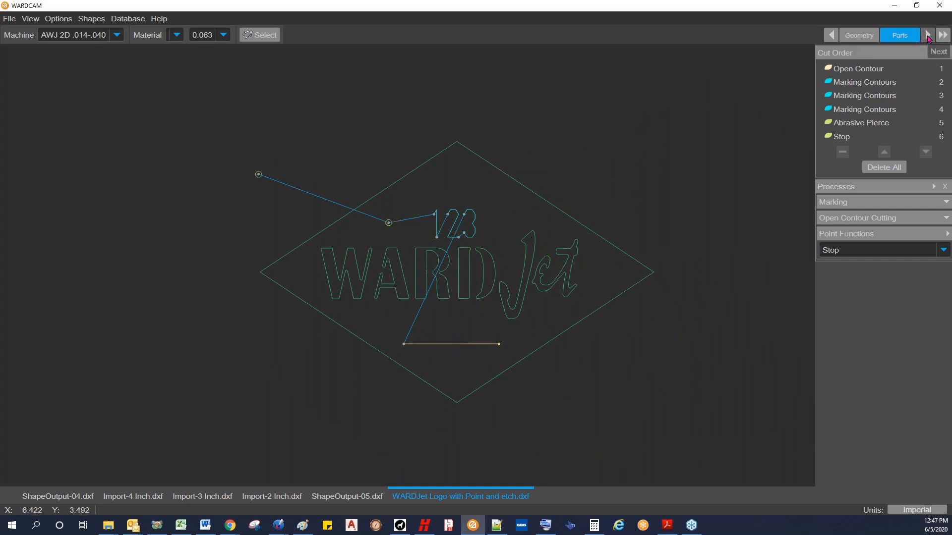
click(928, 36)
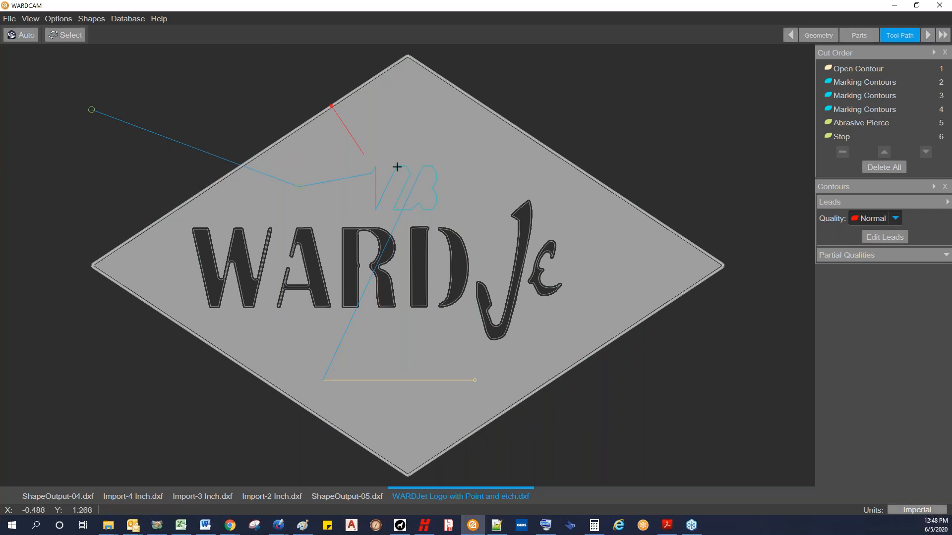
Step: Examine the kerf and offset path around the letter e of the Jet lettering, especially its narrow lower tip
scroll(557, 270, up, 4)
scroll(559, 357, down, 4)
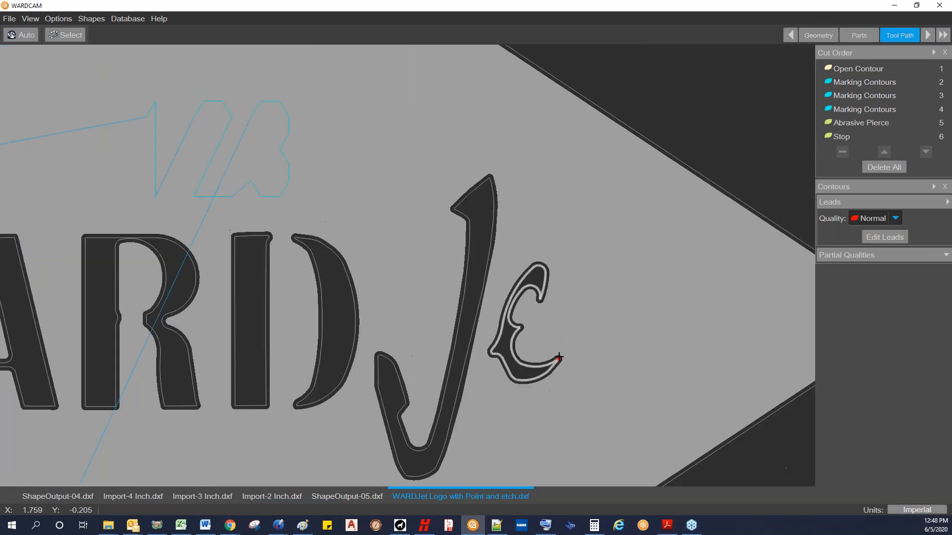
scroll(557, 350, down, 5)
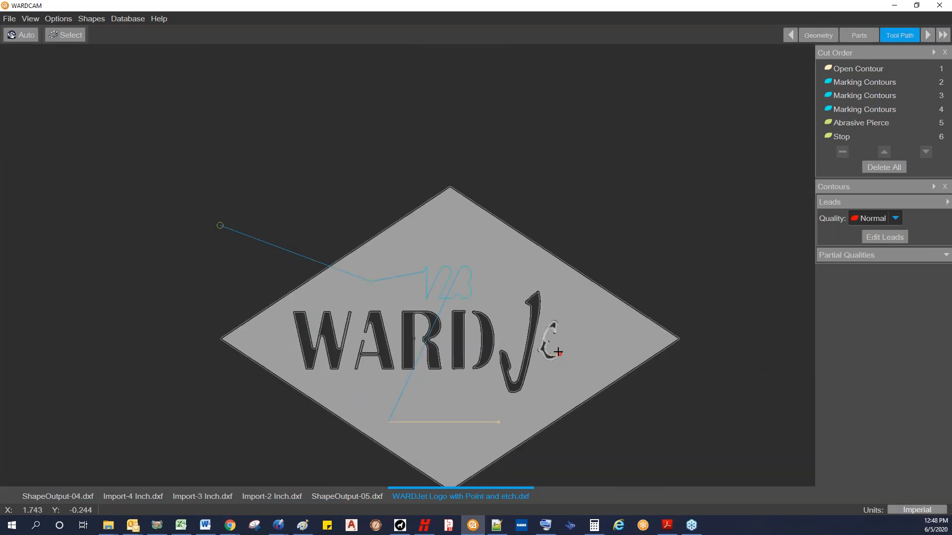
scroll(558, 349, up, 5)
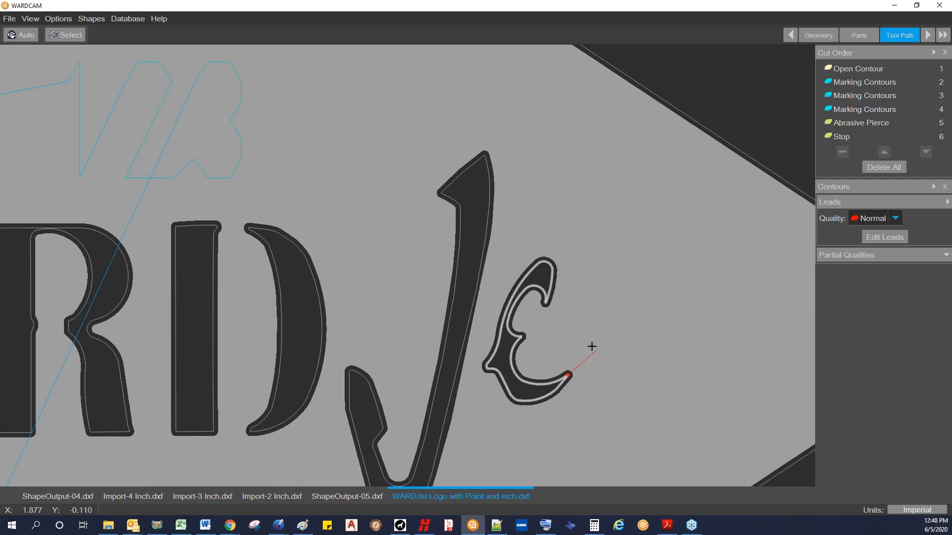
scroll(597, 351, up, 2)
scroll(589, 343, down, 5)
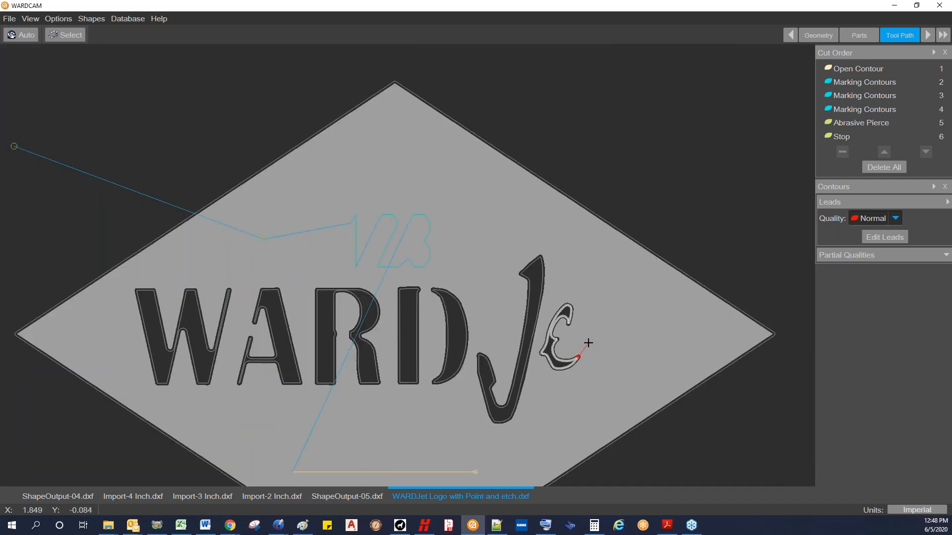
middle_drag(585, 339, 569, 297)
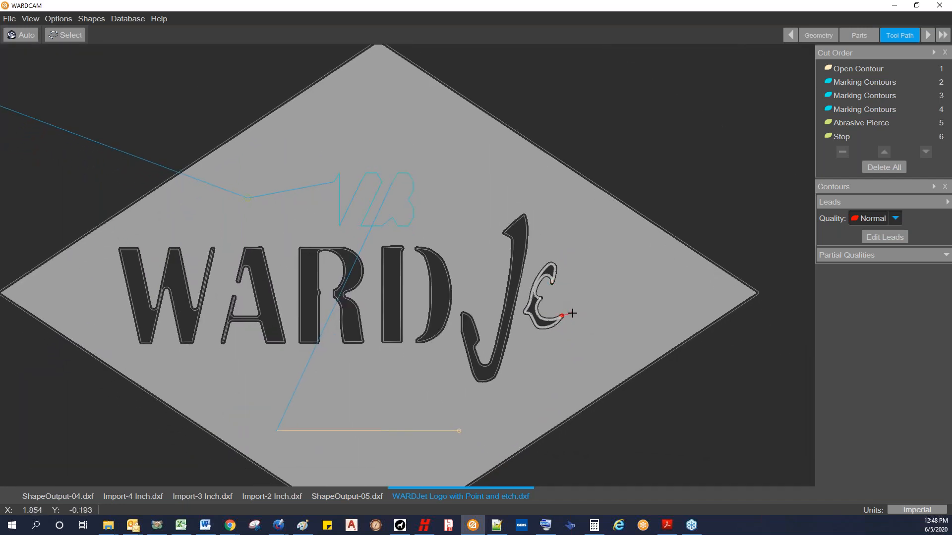
scroll(572, 316, up, 3)
scroll(572, 316, up, 2)
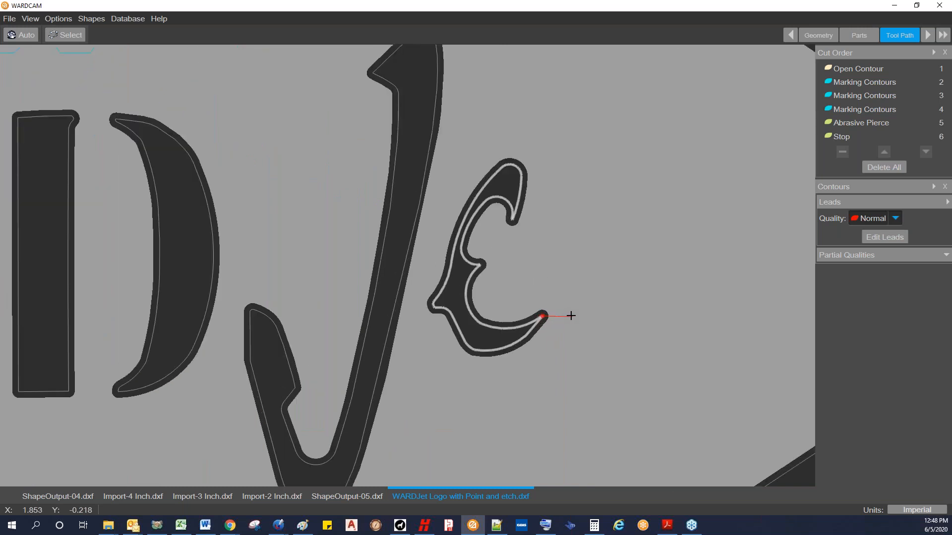
scroll(550, 314, up, 3)
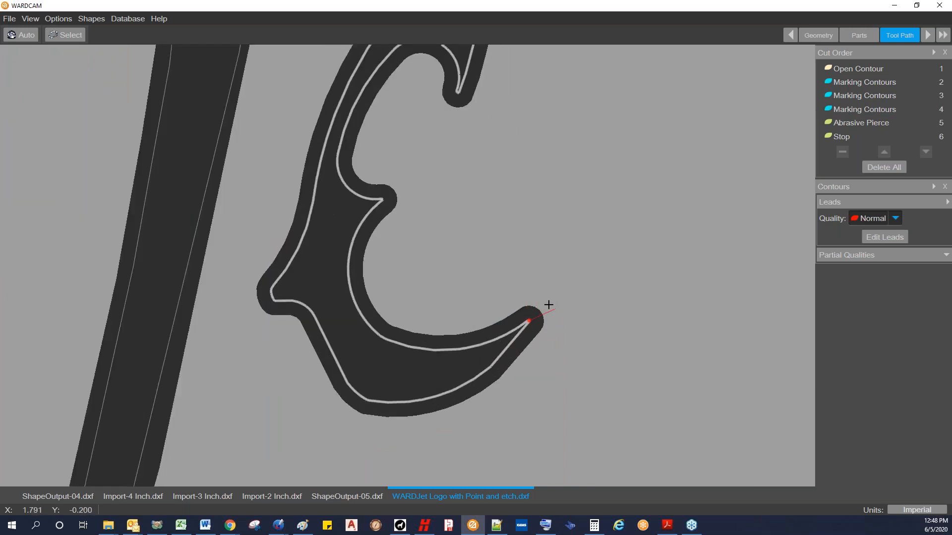
scroll(550, 302, down, 5)
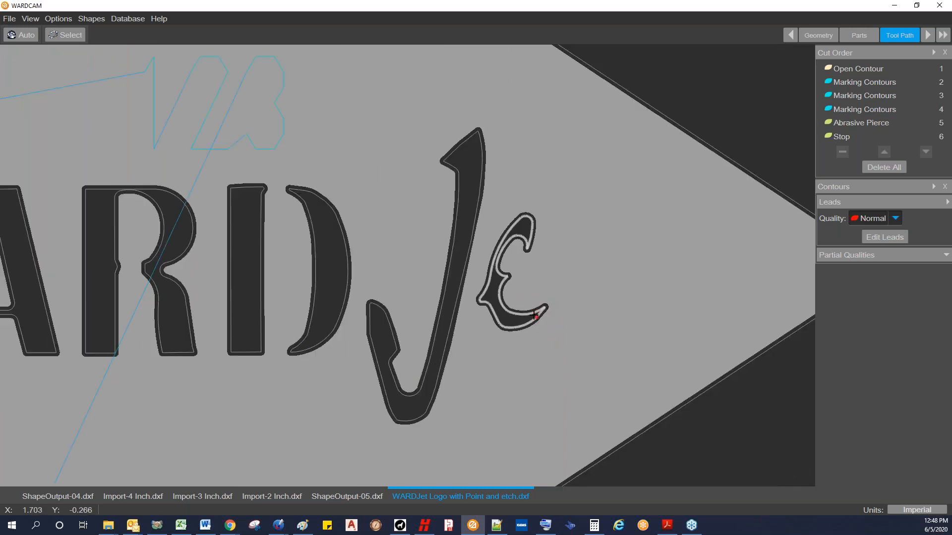
scroll(555, 305, up, 6)
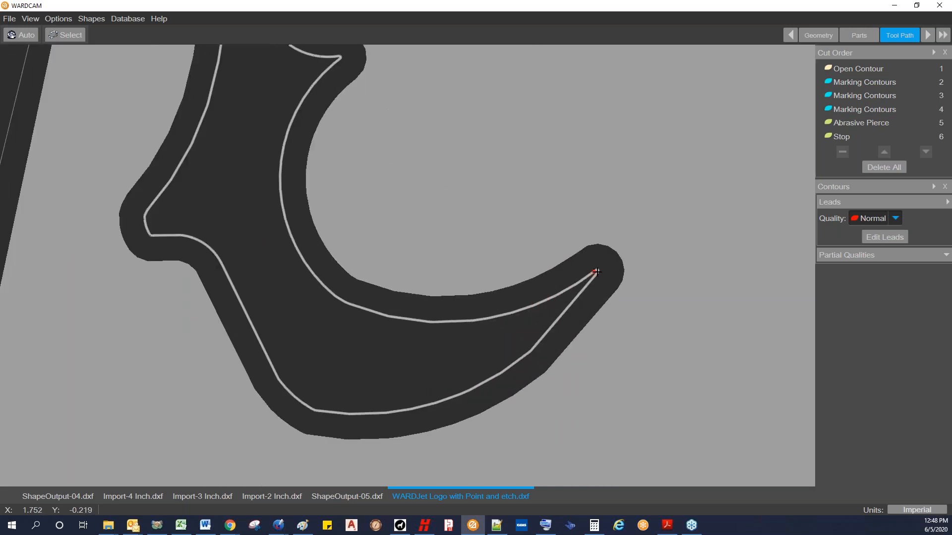
Step: Switch to Paint to review the sketch of the jet in a narrow corner, and return to the full tool path in WARDCAM
click(307, 518)
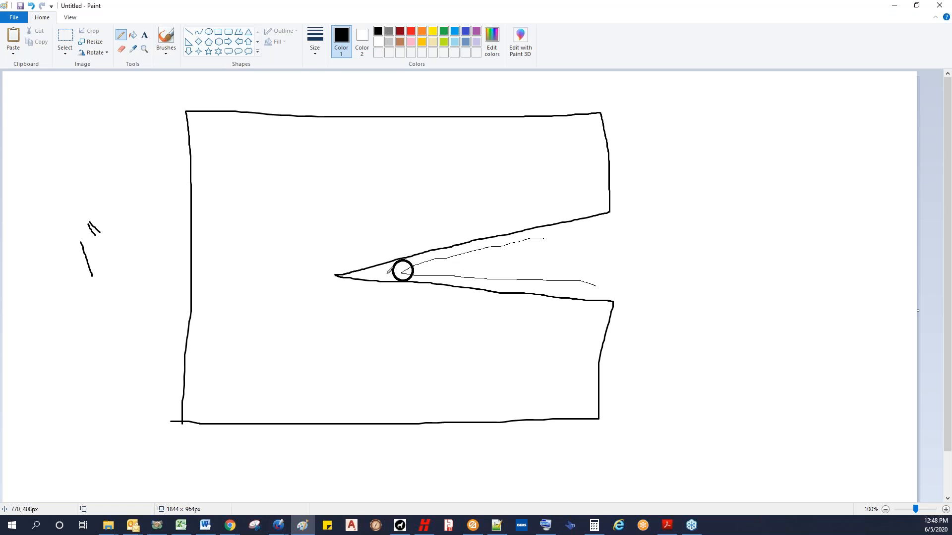
click(894, 5)
scroll(609, 259, down, 4)
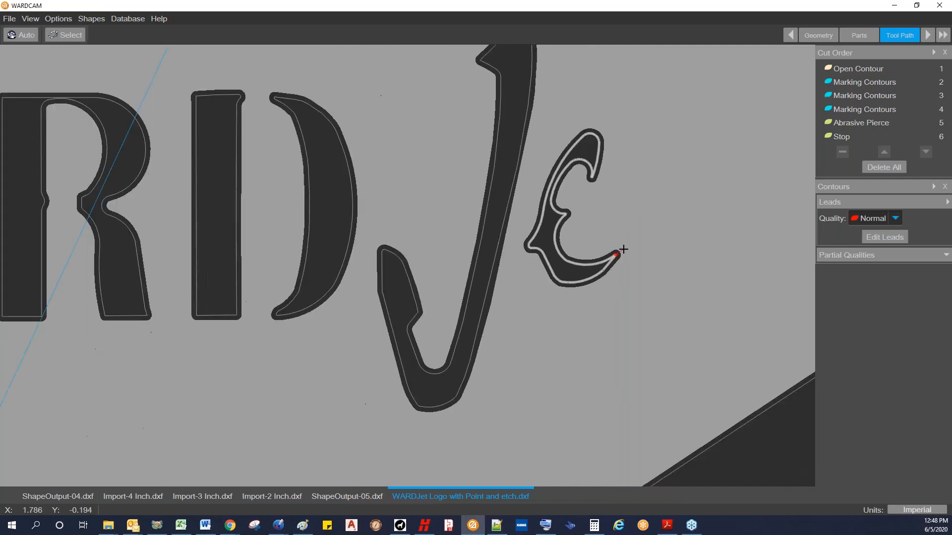
scroll(592, 260, down, 4)
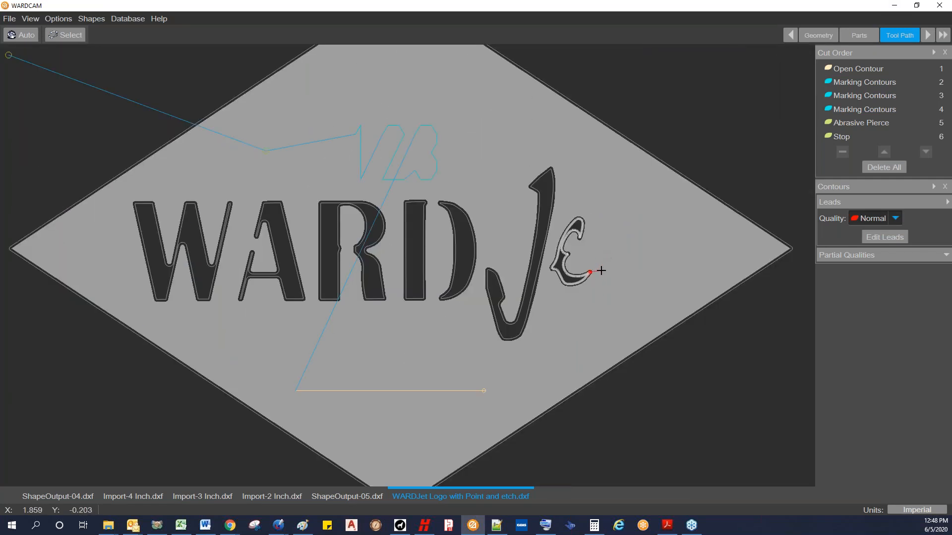
scroll(598, 259, down, 2)
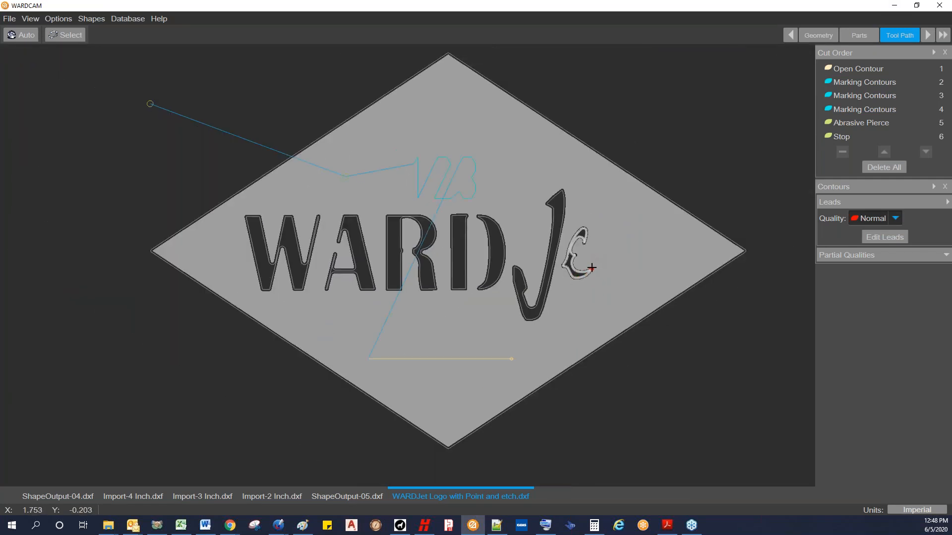
Step: Change the part's machine to AWJ 2D .010-.030 with 0.063 Aluminium (6061), and regenerate the tool path
scroll(592, 266, up, 2)
scroll(592, 264, down, 4)
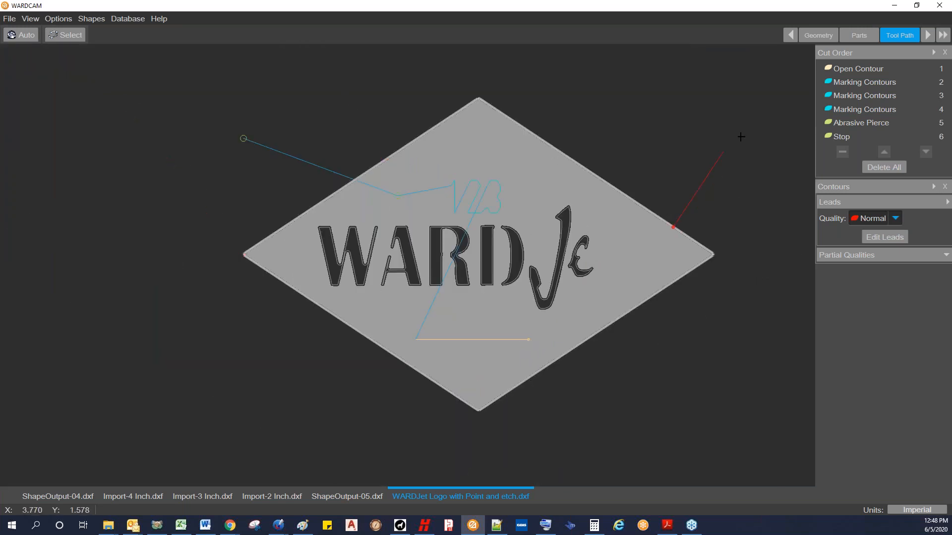
click(860, 35)
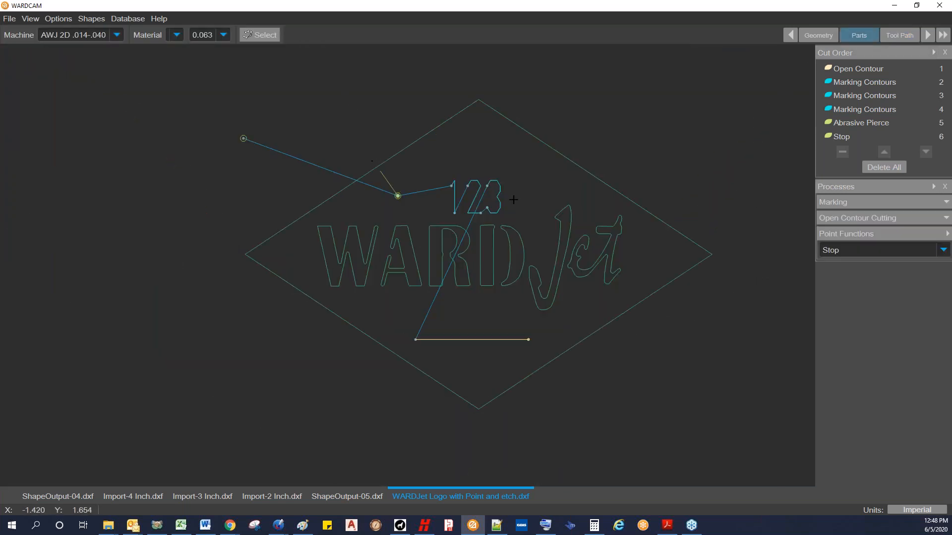
click(116, 35)
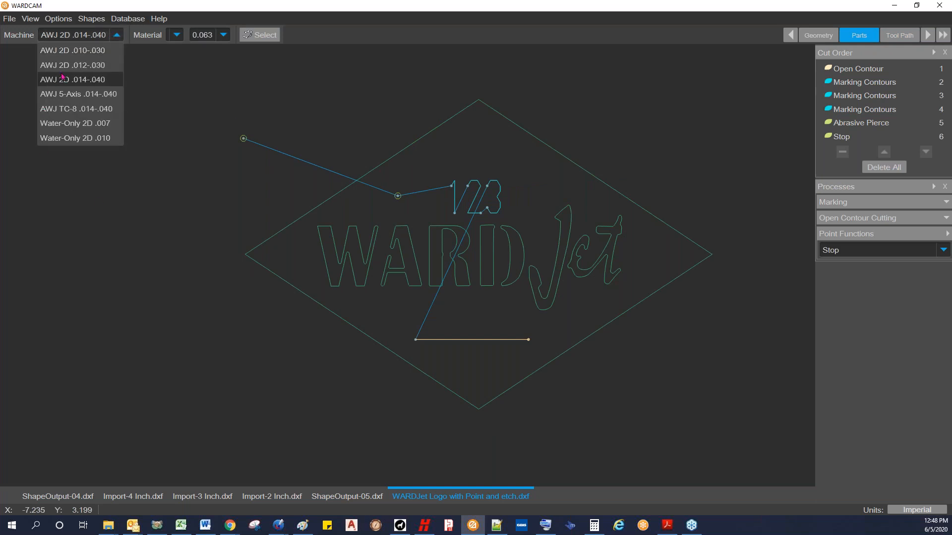
click(74, 51)
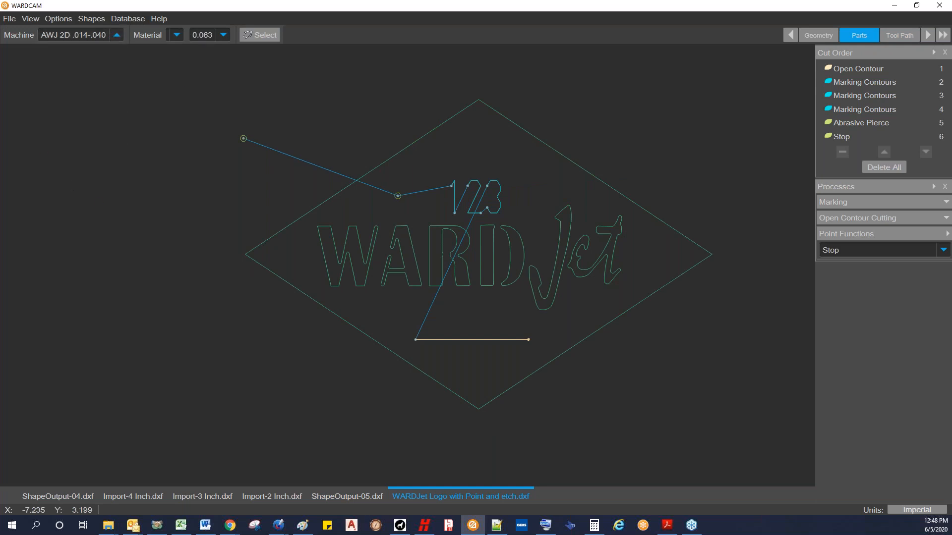
click(177, 36)
click(198, 64)
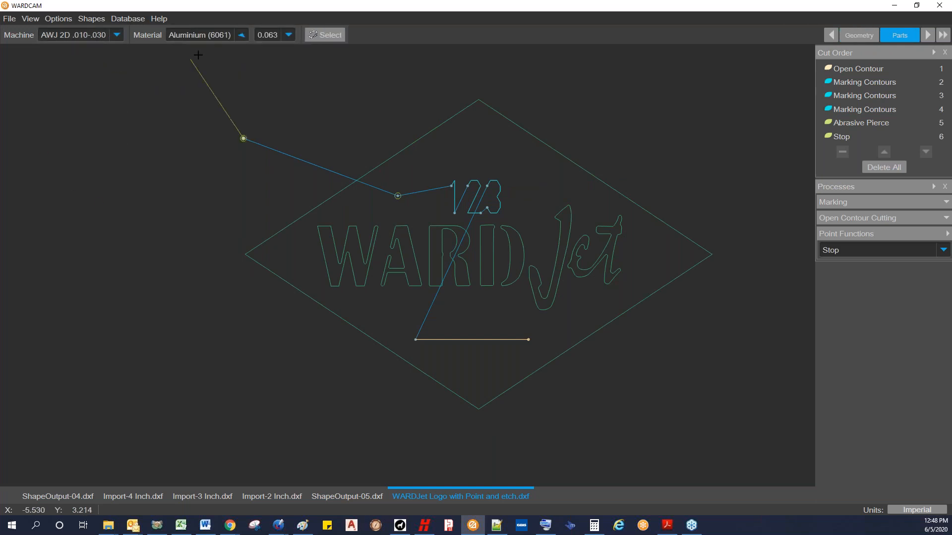
click(289, 36)
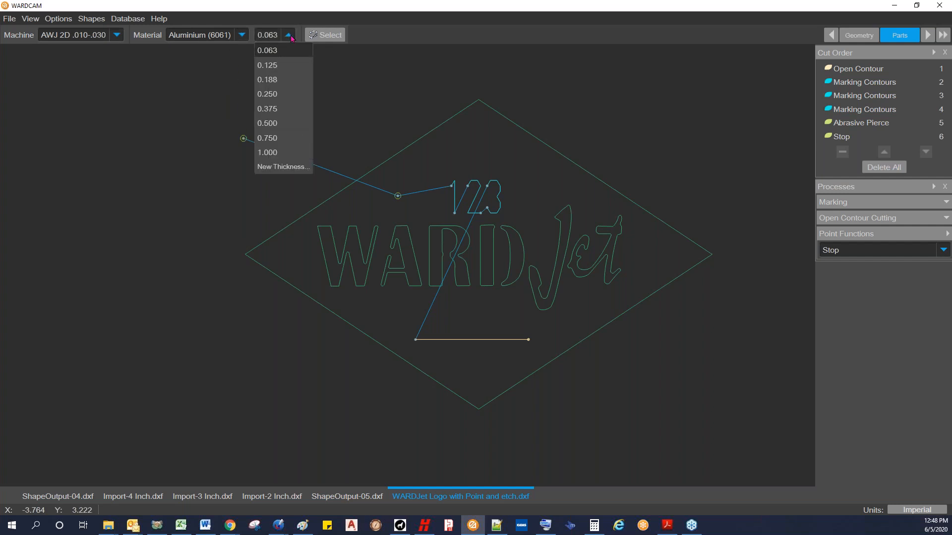
click(289, 36)
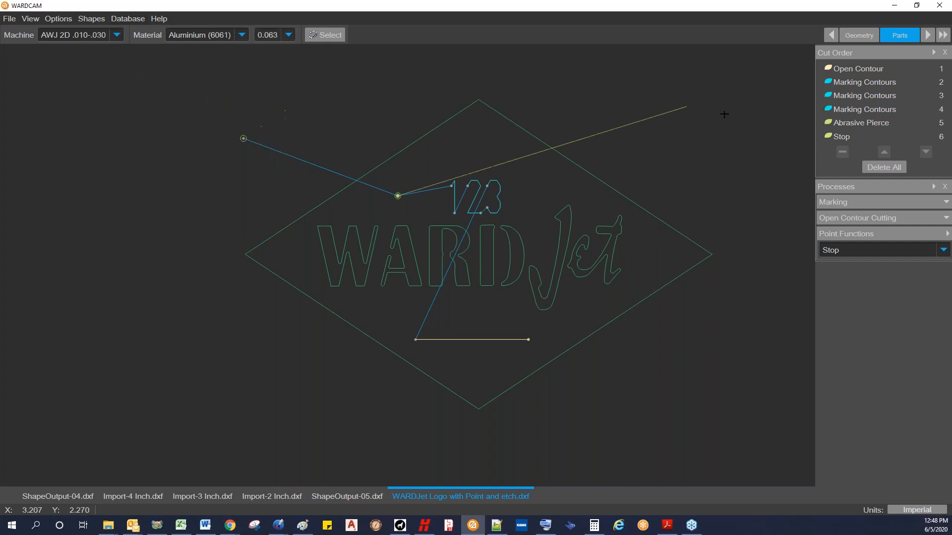
click(927, 34)
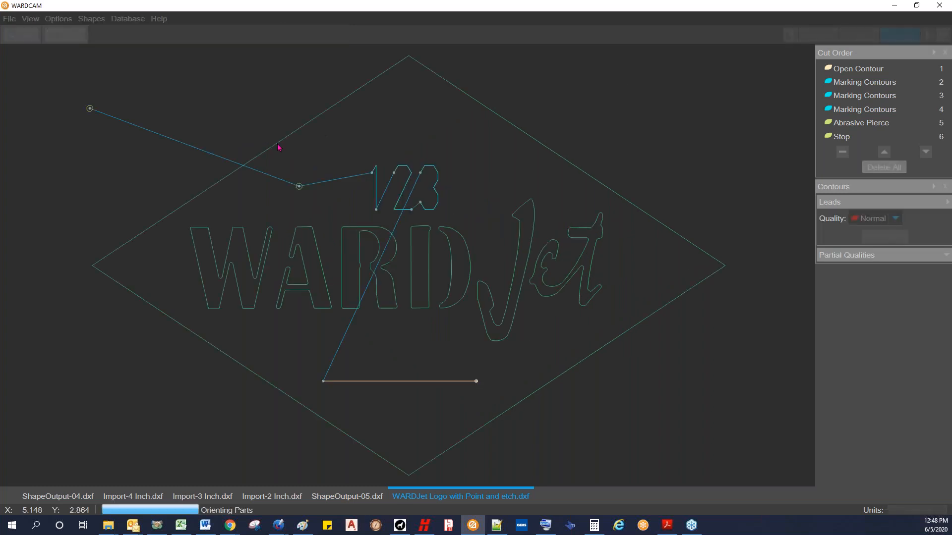
Step: Check the offset path between the e and t, and automatically add leads to all contours with the quality set to Smoothest
scroll(522, 288, up, 3)
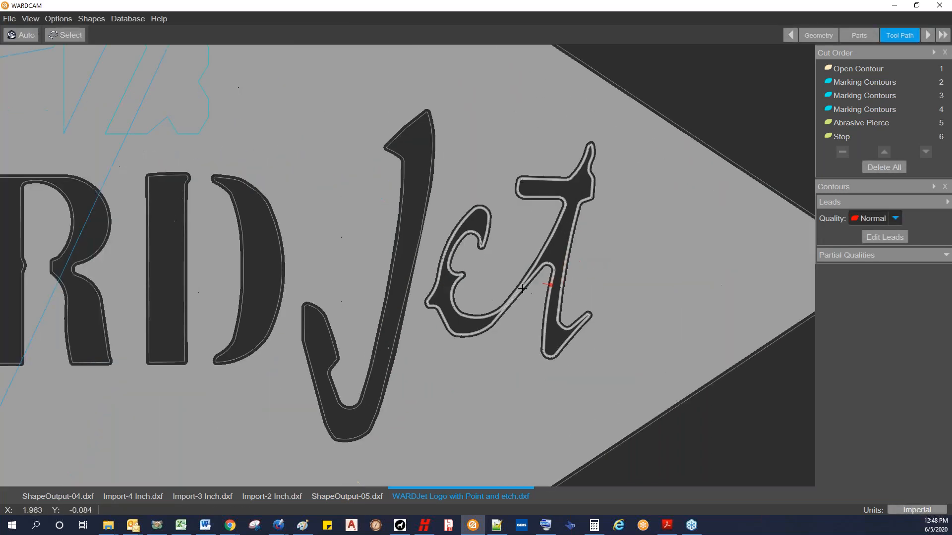
scroll(522, 288, up, 5)
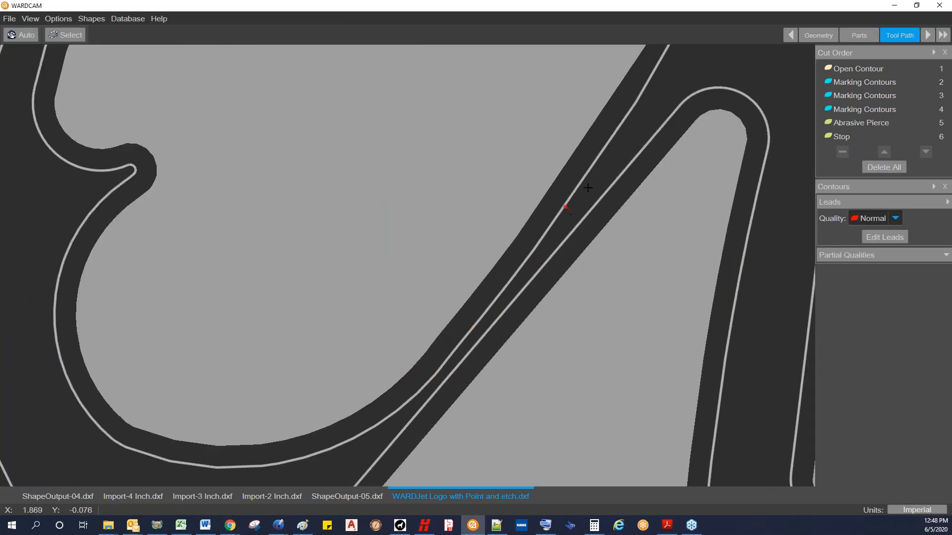
scroll(588, 188, down, 6)
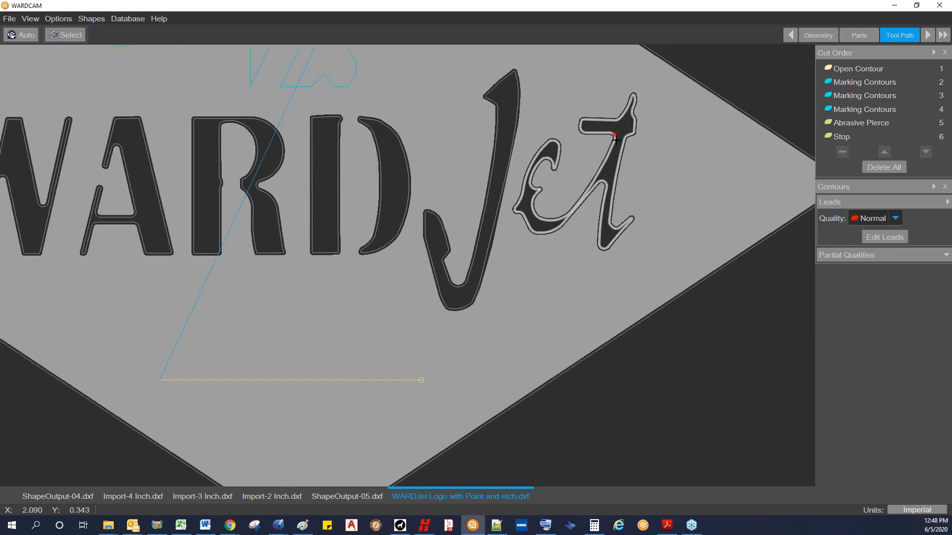
scroll(614, 137, down, 4)
middle_drag(651, 288, 557, 342)
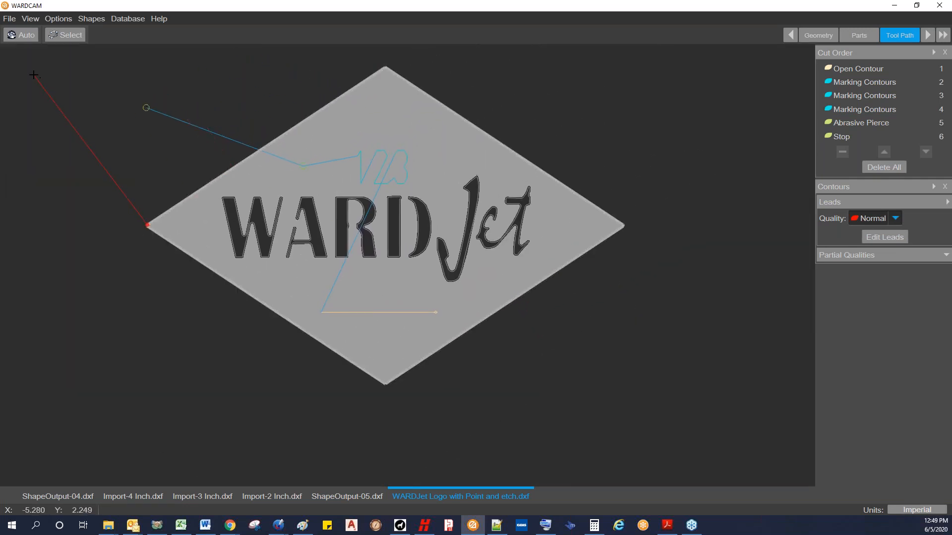
click(894, 220)
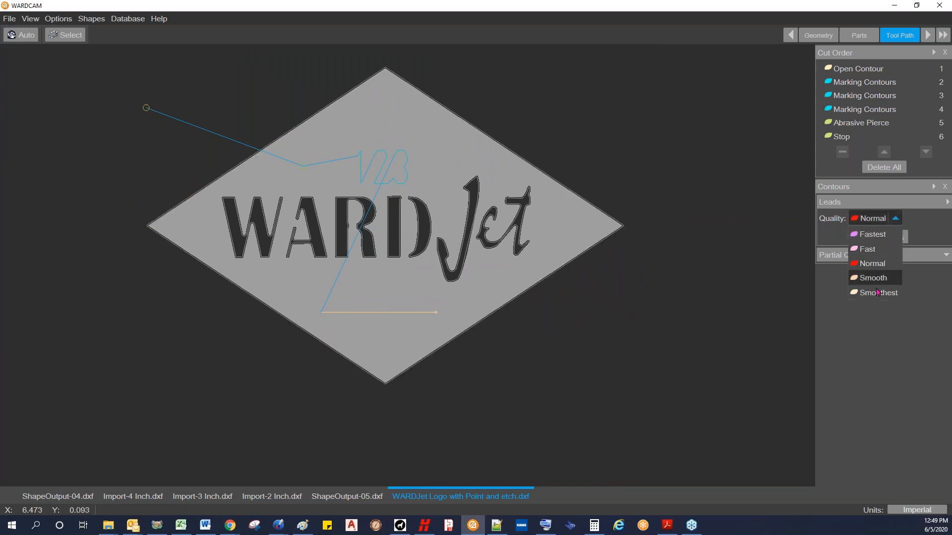
click(877, 297)
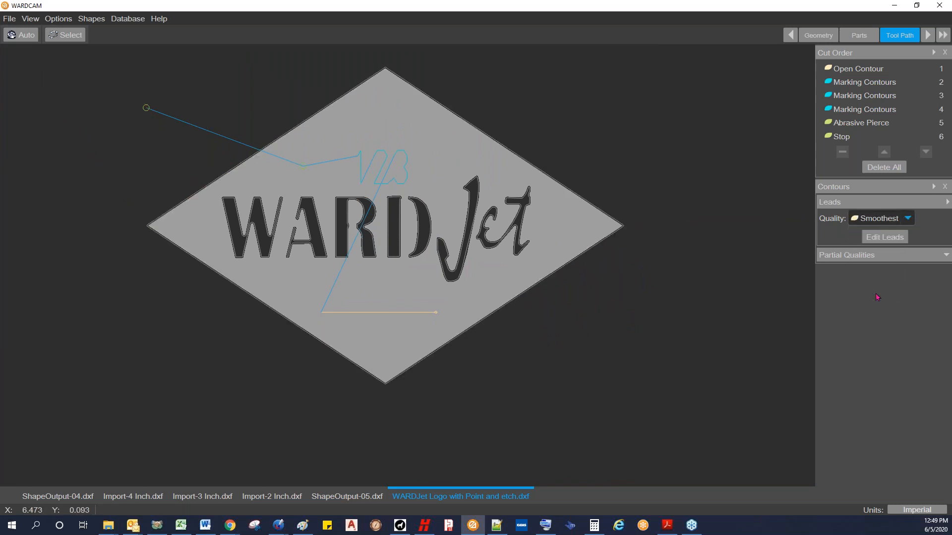
click(21, 36)
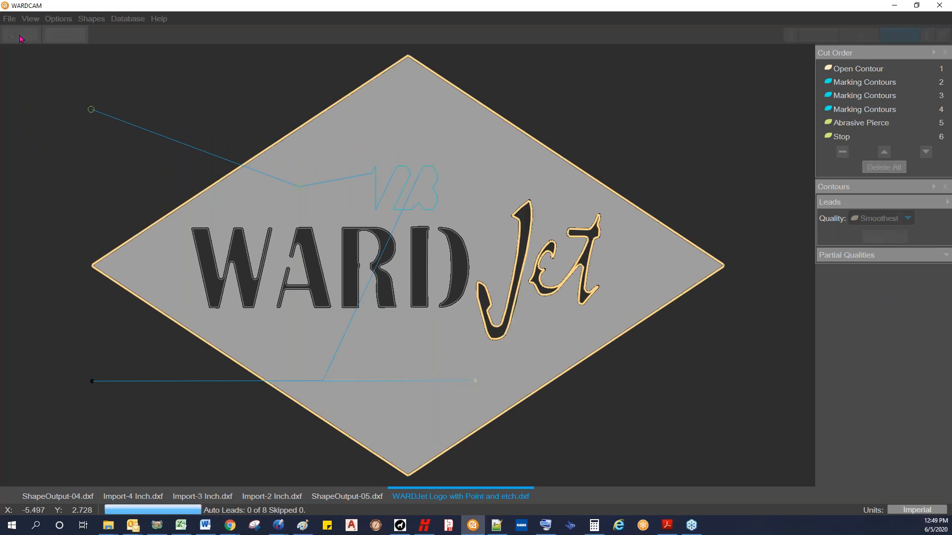
Step: Edit the Aluminium (6061) 0.063 outside leads in advanced mode: set tab width, in angle and out angle to 0, and save
scroll(476, 340, down, 3)
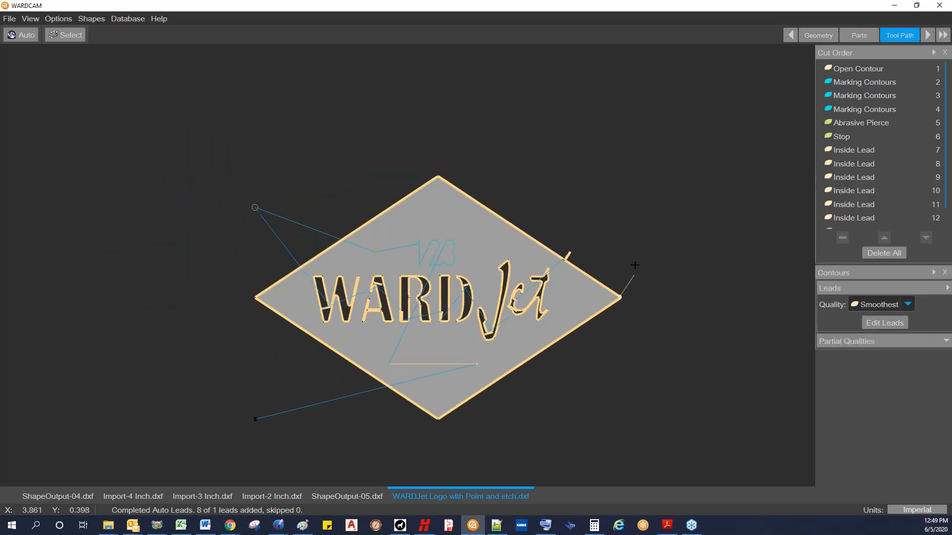
scroll(632, 277, up, 5)
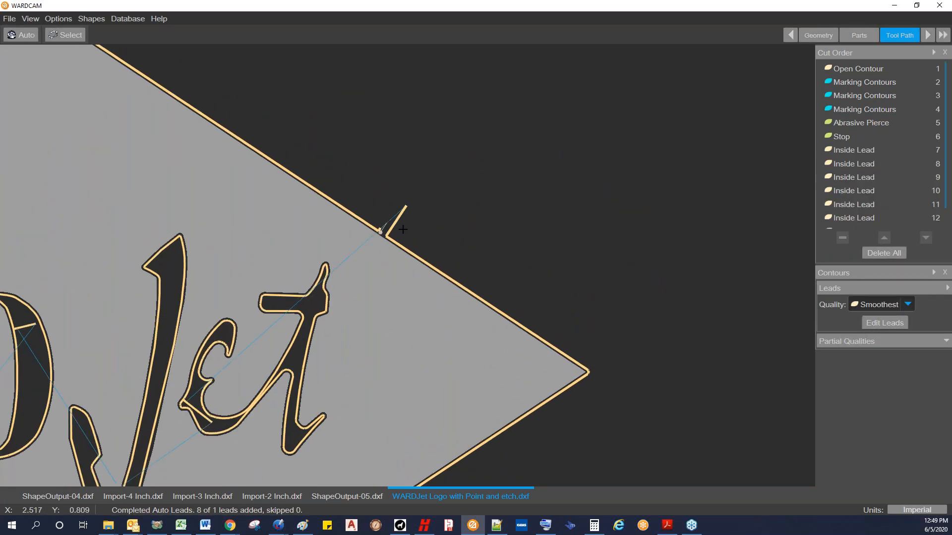
click(886, 323)
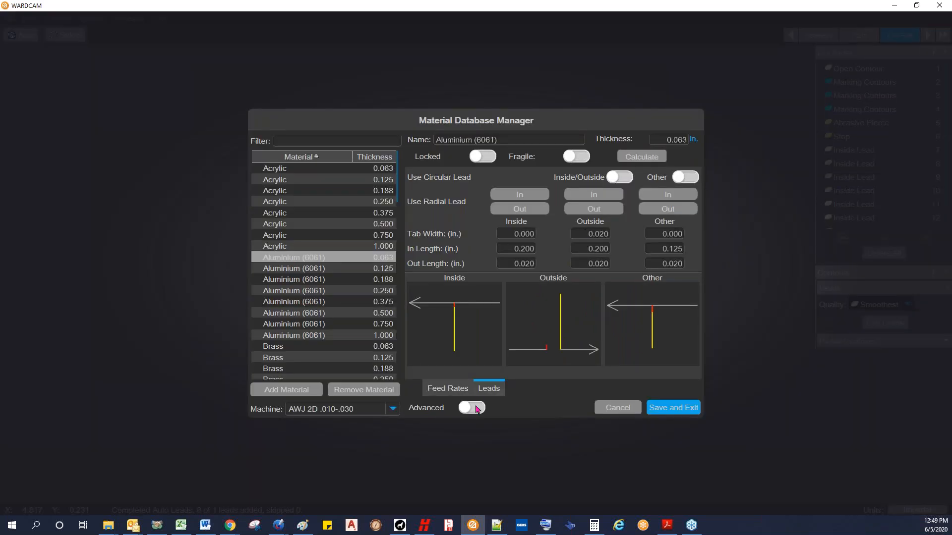
click(477, 410)
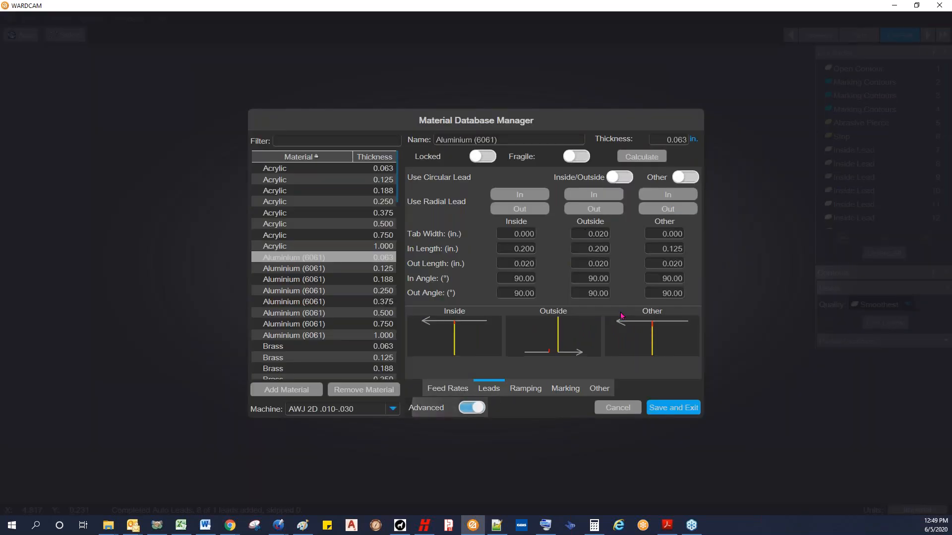
text(0)
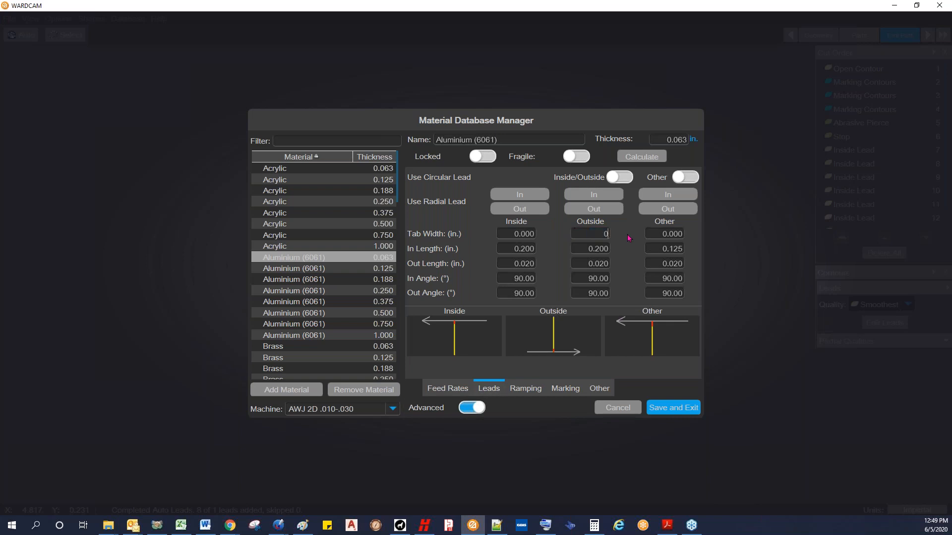
text(0)
key(Tab)
text(0)
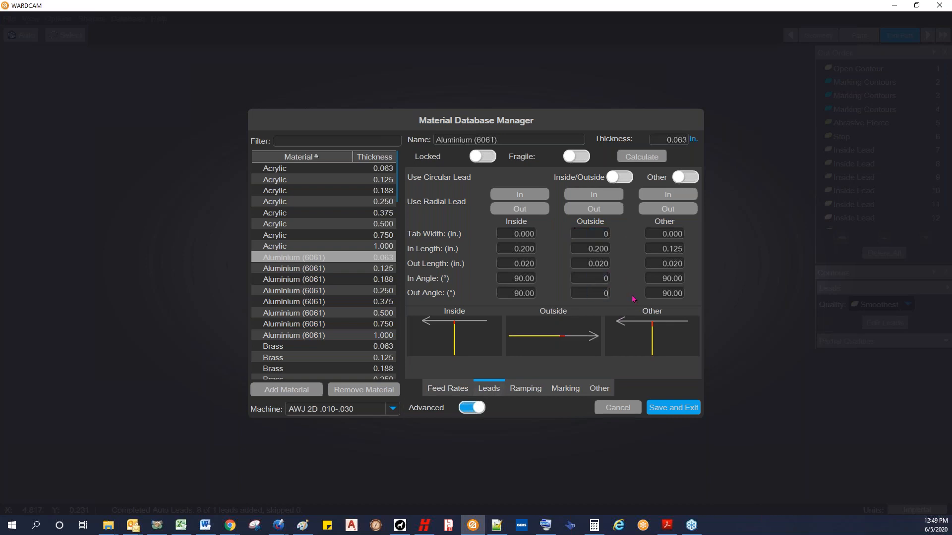
click(664, 409)
Step: Move the outside lead to the diamond's right corner and the et contour's lead to the left end of the t's crossbar
scroll(644, 385, down, 6)
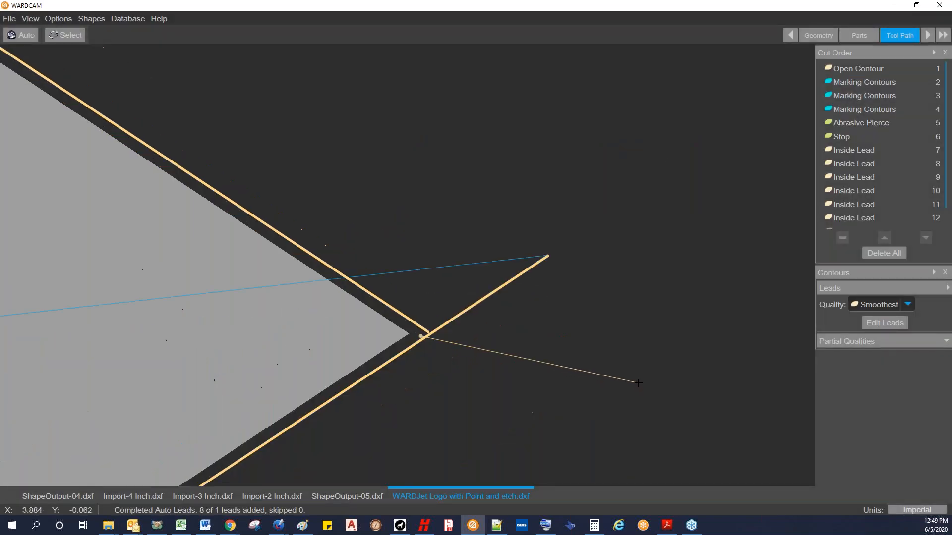
middle_drag(640, 379, 656, 335)
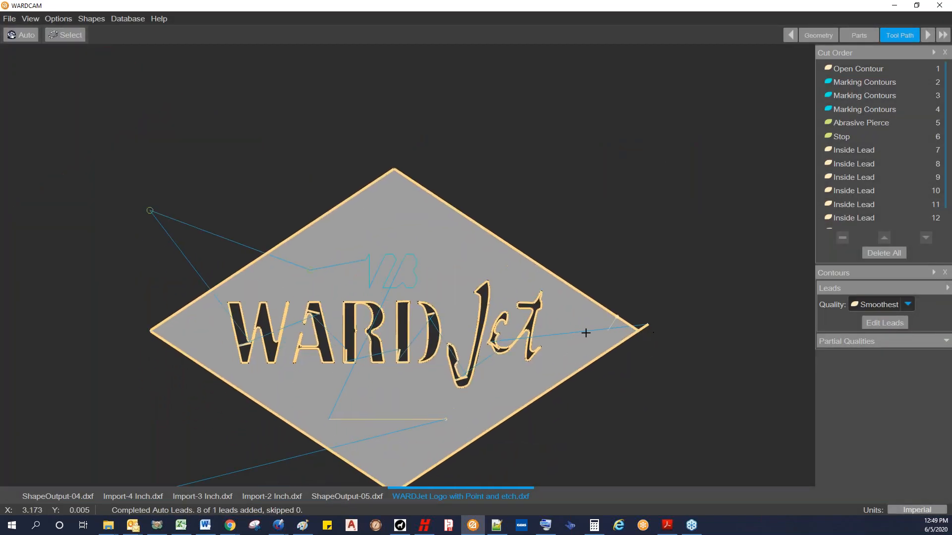
scroll(501, 347, up, 3)
scroll(503, 348, up, 2)
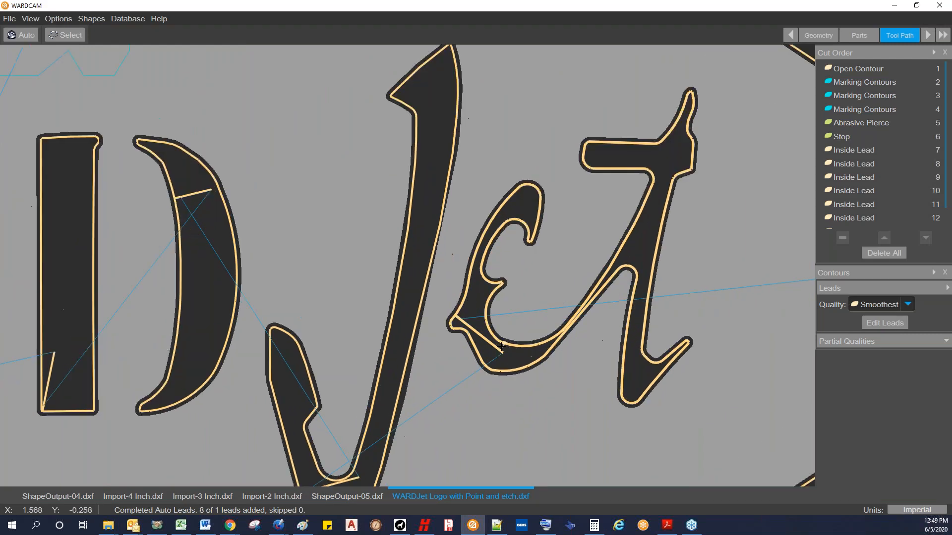
scroll(501, 342, up, 2)
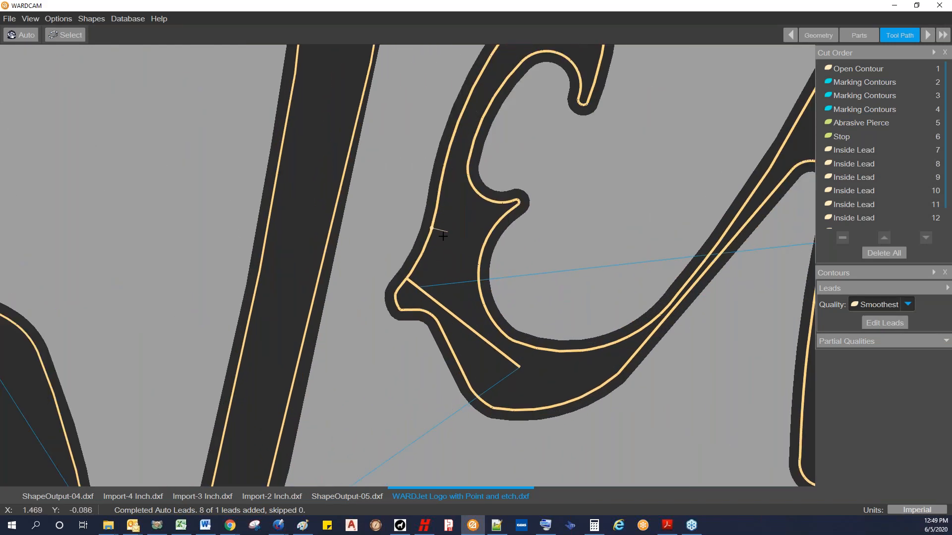
scroll(436, 258, down, 2)
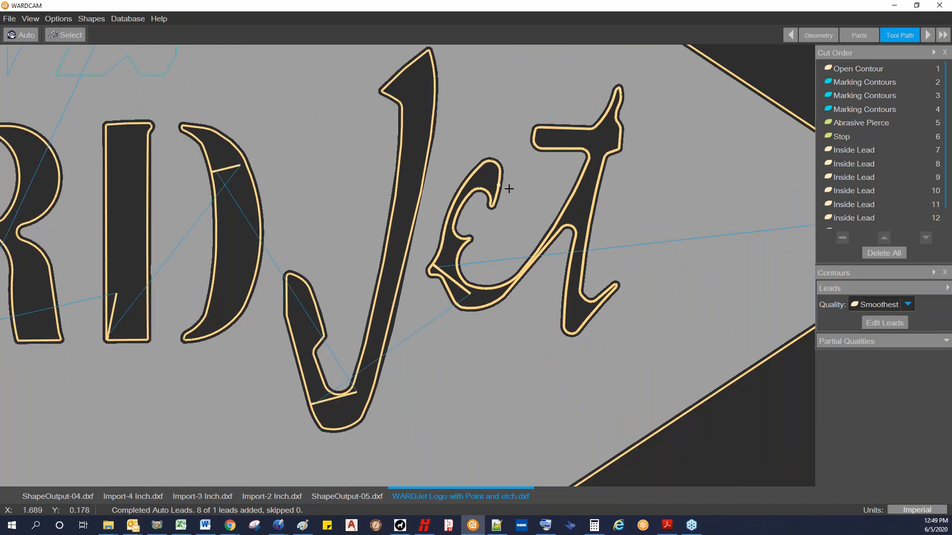
middle_drag(561, 159, 527, 234)
scroll(527, 235, up, 2)
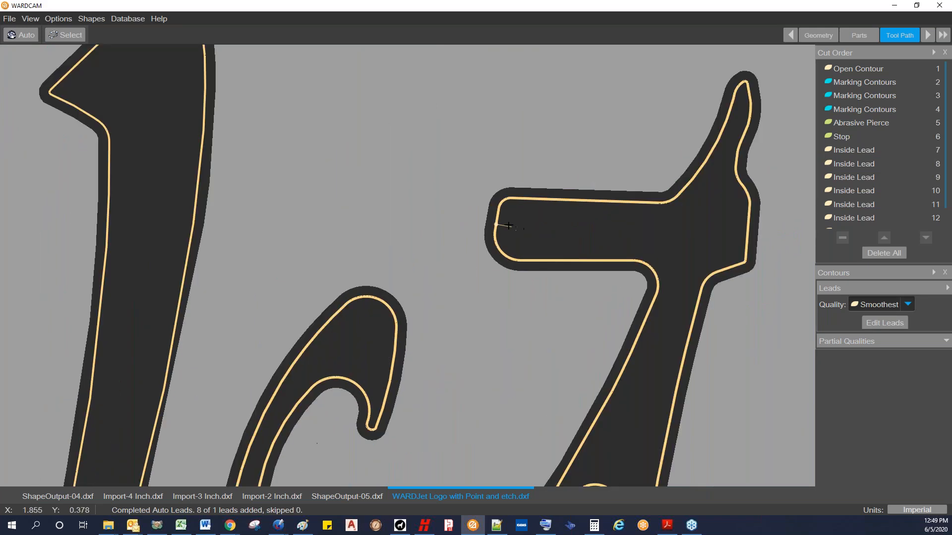
scroll(506, 221, down, 2)
scroll(509, 224, up, 2)
click(510, 228)
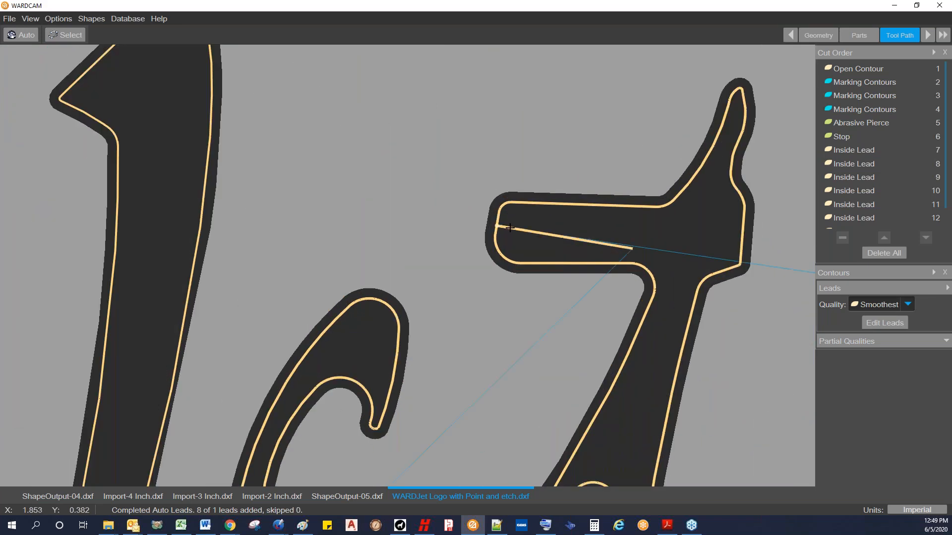
Step: Set the lead-in length to .18 in. for inside leads and .08 in. for other leads, and save the material
scroll(509, 220, down, 2)
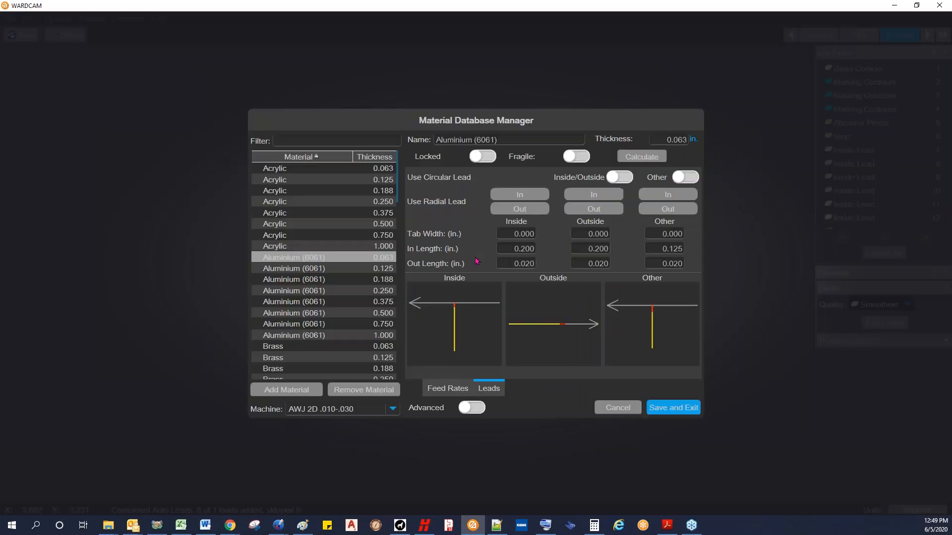
key(BackSpace)
text(.08)
text(.18)
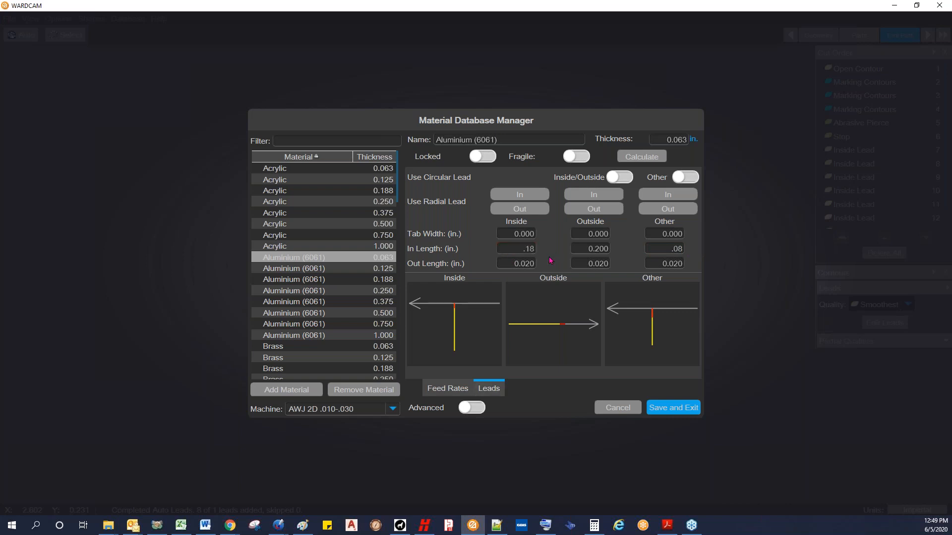
click(680, 410)
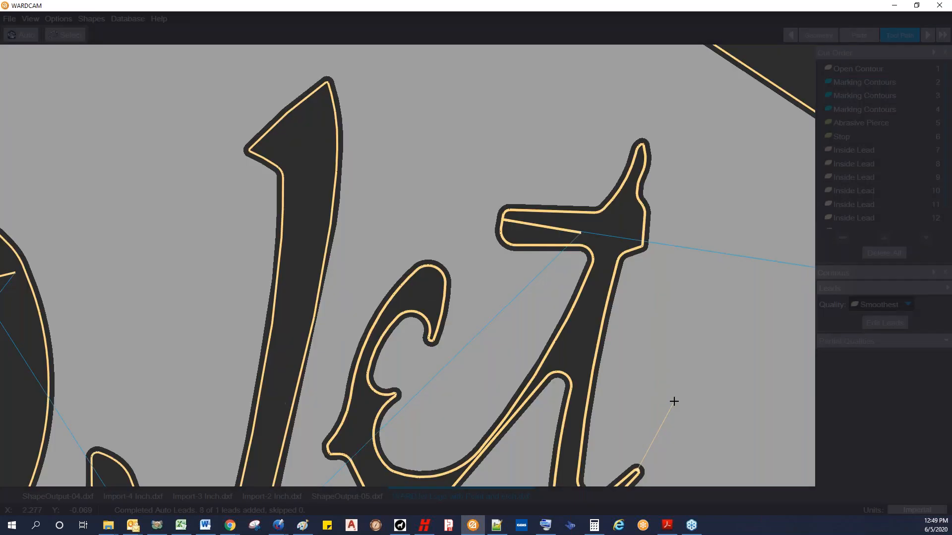
Step: Examine the automatic leads on the t crossbar, the D and the lower bend of the J
scroll(654, 386, down, 6)
scroll(601, 342, up, 5)
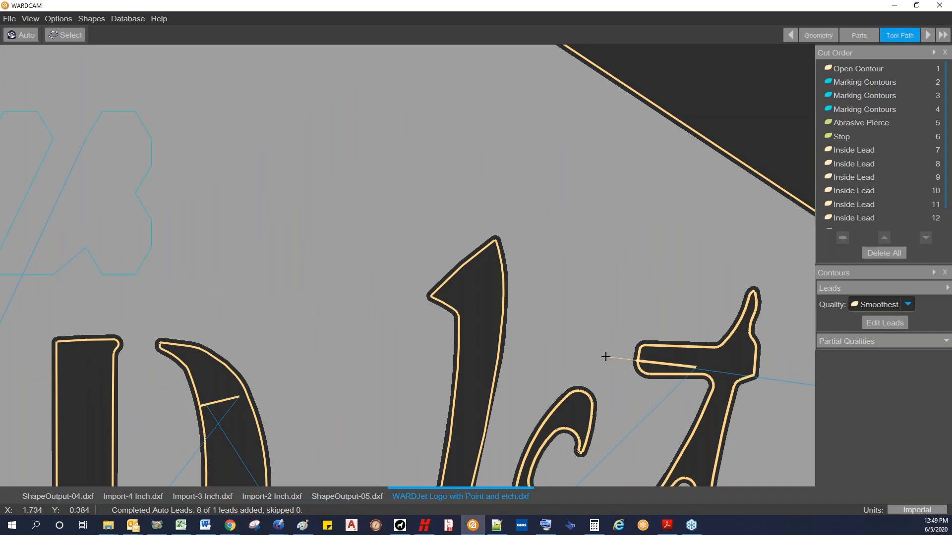
scroll(605, 356, down, 3)
scroll(494, 341, down, 3)
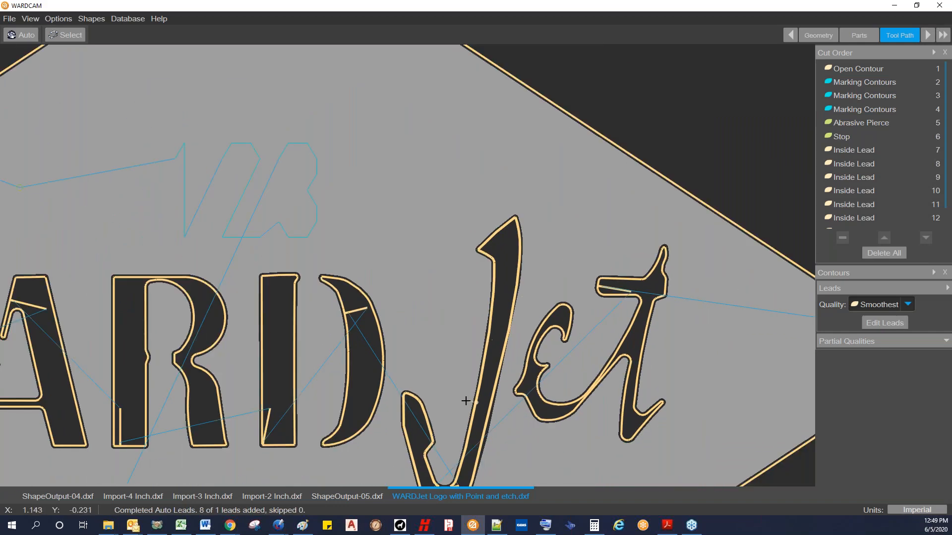
scroll(461, 406, up, 6)
scroll(461, 369, up, 4)
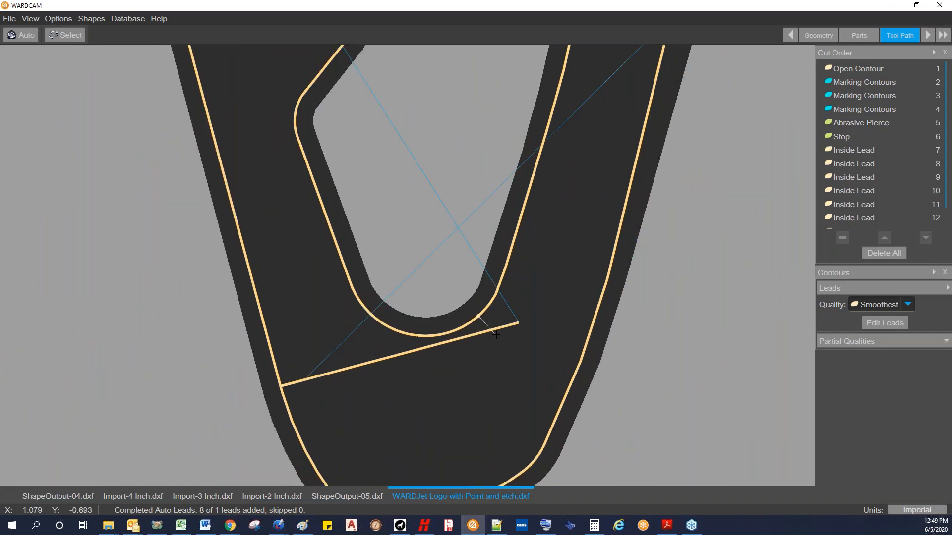
scroll(496, 319, down, 4)
scroll(467, 339, down, 2)
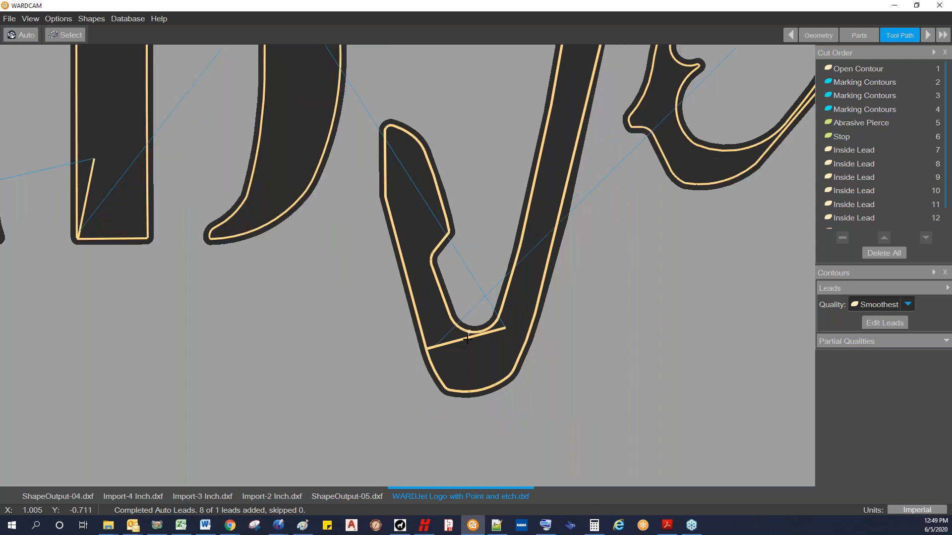
scroll(510, 253, up, 4)
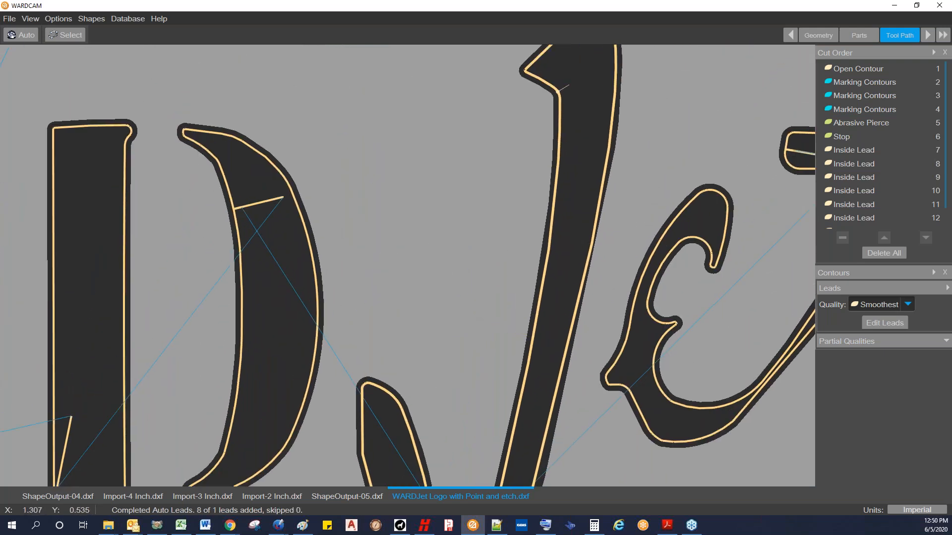
Step: Move the J lead to its upper tip, the D lead to its right side's middle, and the I lead to its left side's middle
scroll(565, 94, down, 1)
scroll(497, 231, down, 1)
click(528, 198)
middle_drag(334, 324, 582, 332)
click(395, 295)
click(293, 298)
Step: Move the R lead to the base of its stem, the A lead to its right foot, and the W lead to its top-left stroke
click(338, 328)
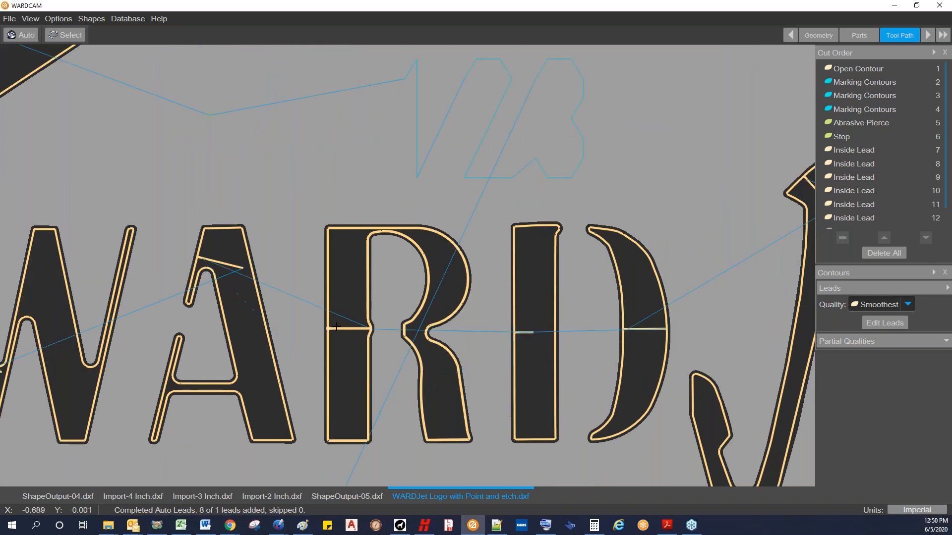
click(347, 428)
click(266, 434)
middle_drag(188, 426, 353, 429)
click(109, 237)
Step: Advance to the Post stage, generate the CNC program and save it as WARDJet Logo with Point and etch.cnc
scroll(128, 258, down, 6)
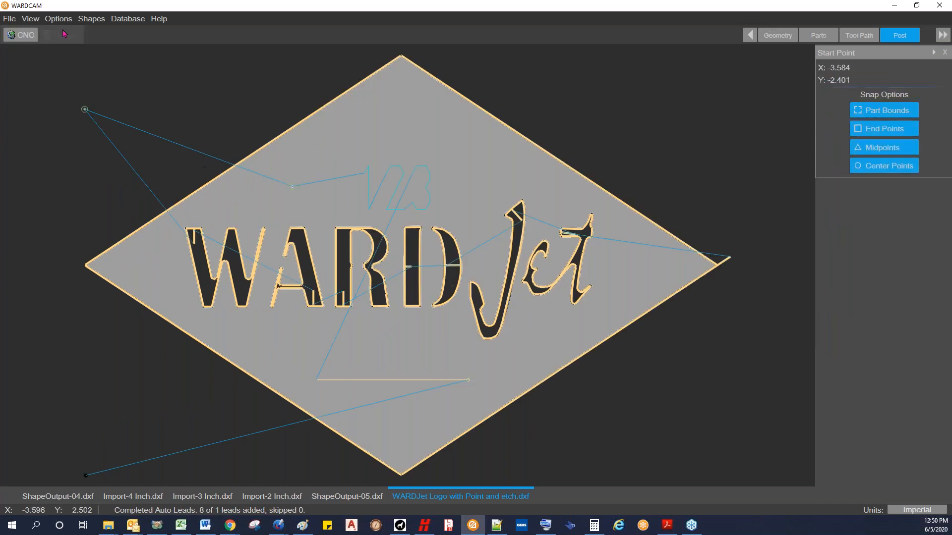
click(23, 34)
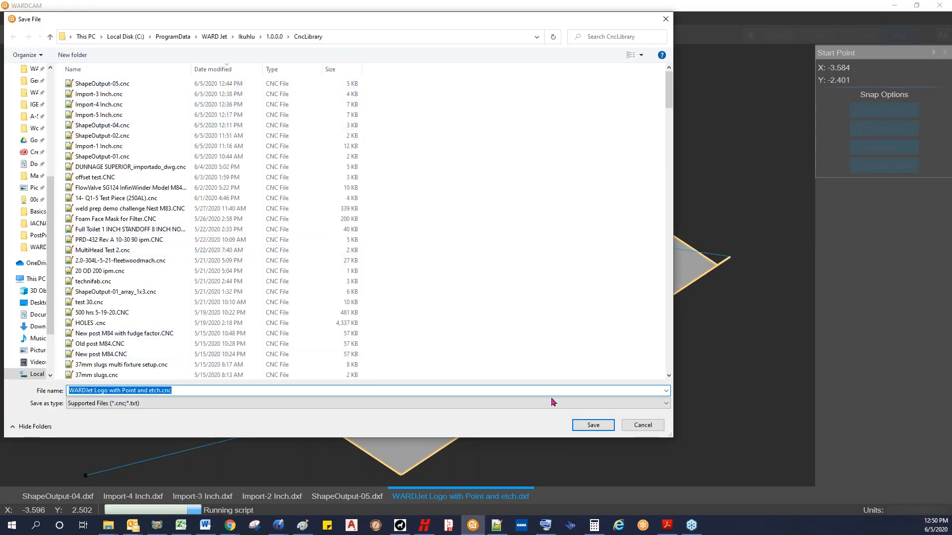
click(594, 426)
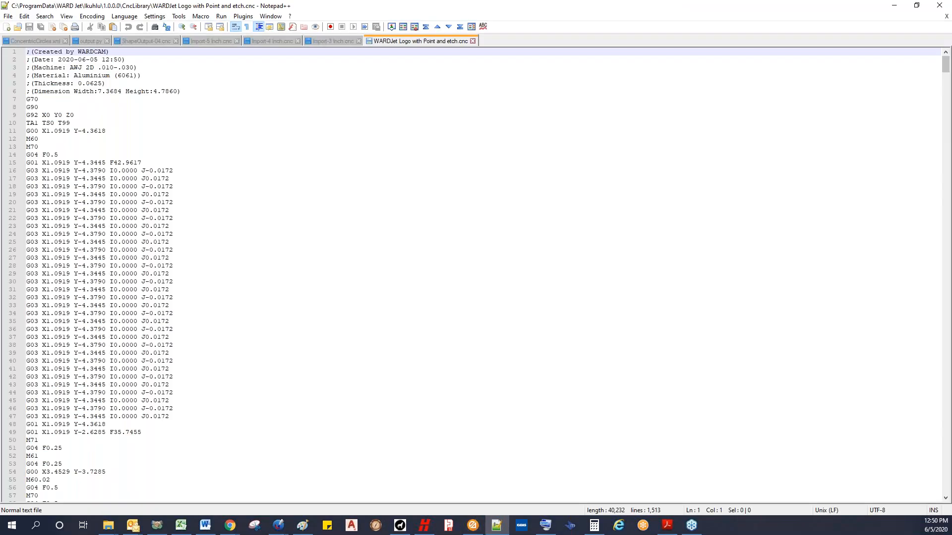
Step: Review the generated program's opening codes from G70 to the open contour's first feed move on line 15
click(43, 101)
click(74, 112)
click(79, 123)
click(66, 141)
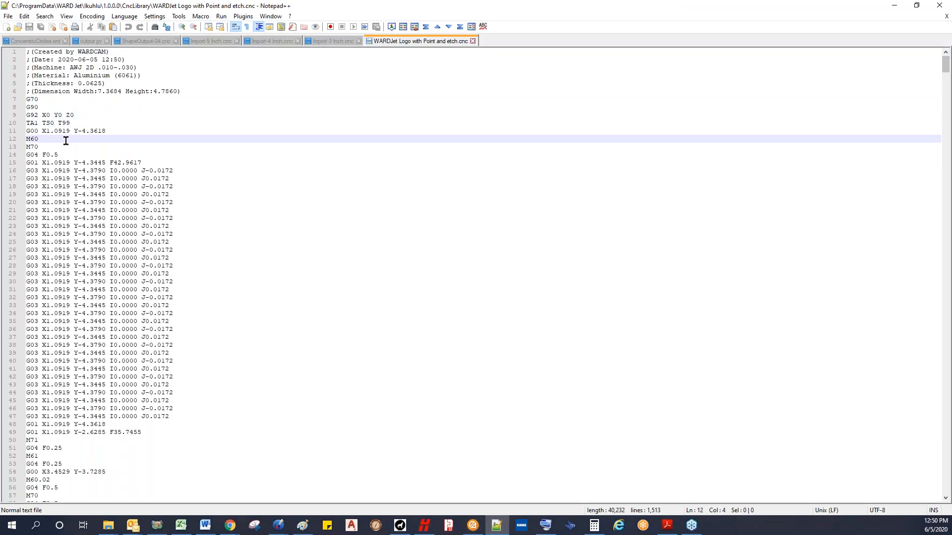
click(98, 143)
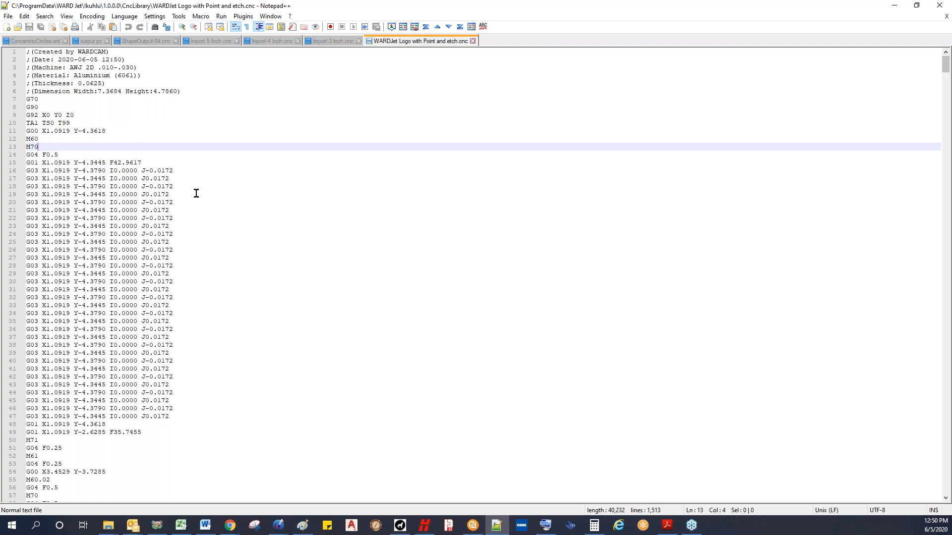
scroll(179, 188, down, 5)
scroll(176, 183, up, 5)
click(153, 155)
click(154, 162)
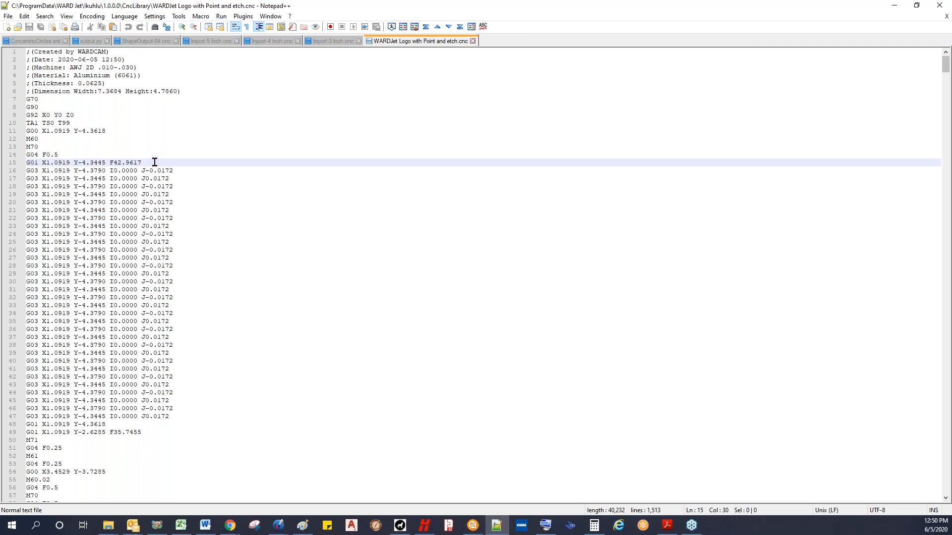
Step: Compare the feed rate of the first marking contour on line 59 with the open contour's feed rate on line 15
scroll(180, 158, down, 2)
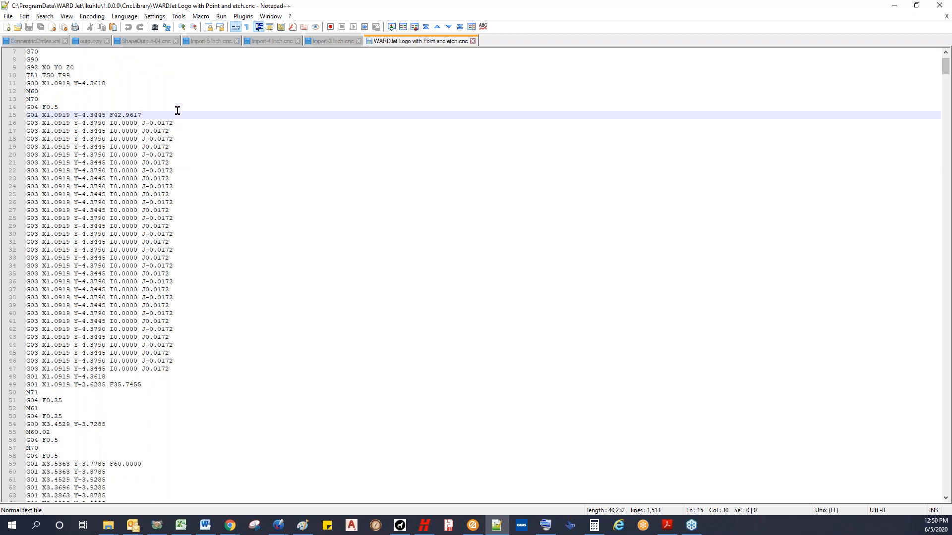
scroll(184, 293, down, 7)
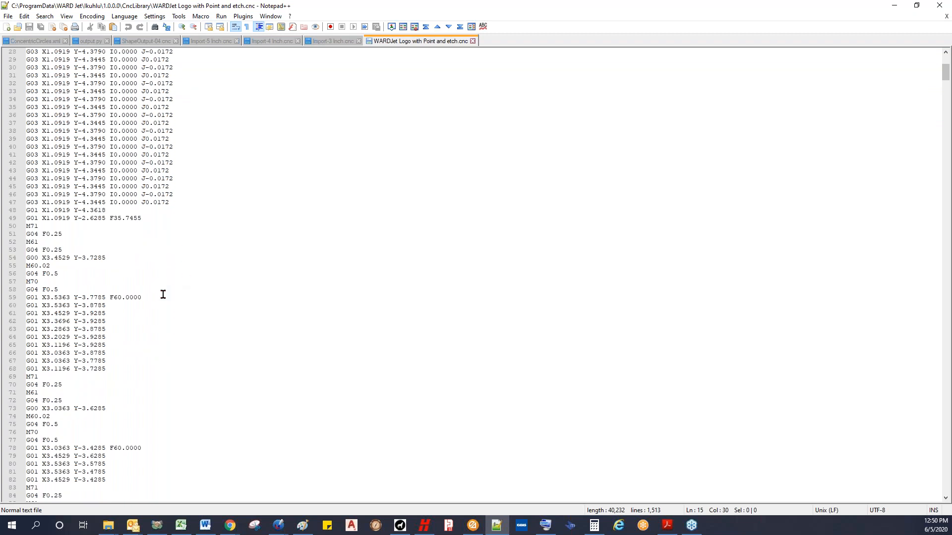
click(157, 294)
scroll(157, 295, down, 3)
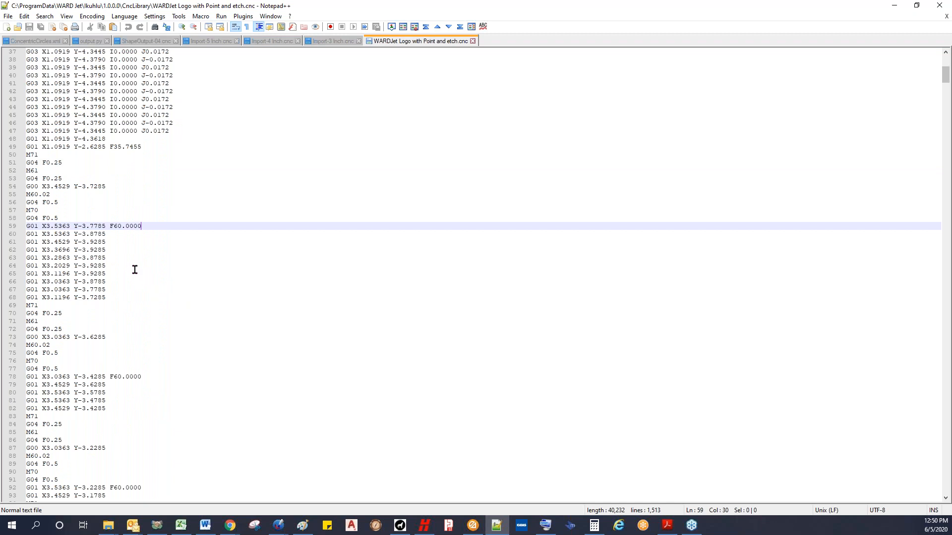
scroll(135, 271, down, 3)
click(133, 195)
click(156, 313)
click(135, 187)
scroll(157, 139, up, 5)
scroll(157, 139, up, 10)
click(159, 161)
Step: Examine the first marking block's feed rate and its M60.02 and M70 codes, along with the two marking blocks that follow
scroll(159, 159, down, 11)
scroll(172, 187, down, 1)
click(137, 219)
drag(146, 224, 112, 226)
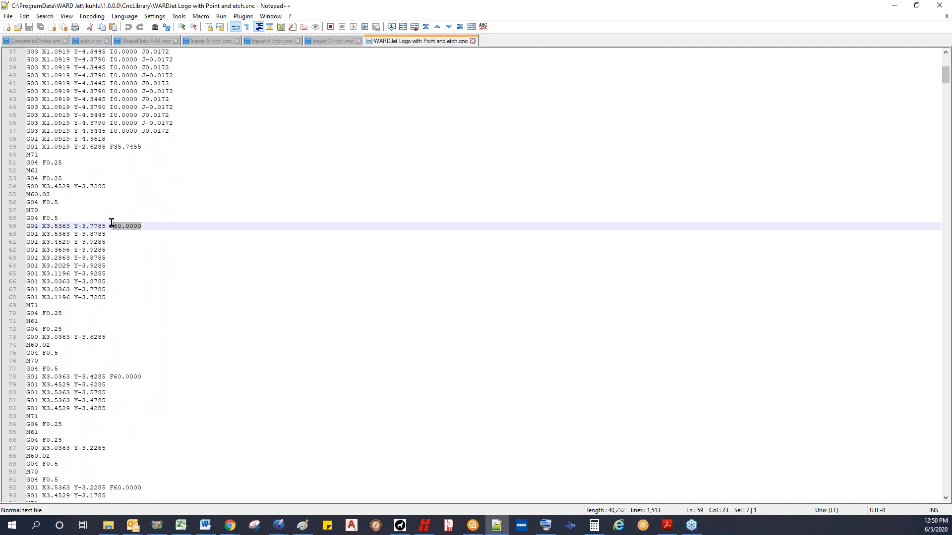
click(41, 208)
click(39, 193)
drag(46, 216, 17, 207)
click(47, 213)
scroll(97, 261, down, 3)
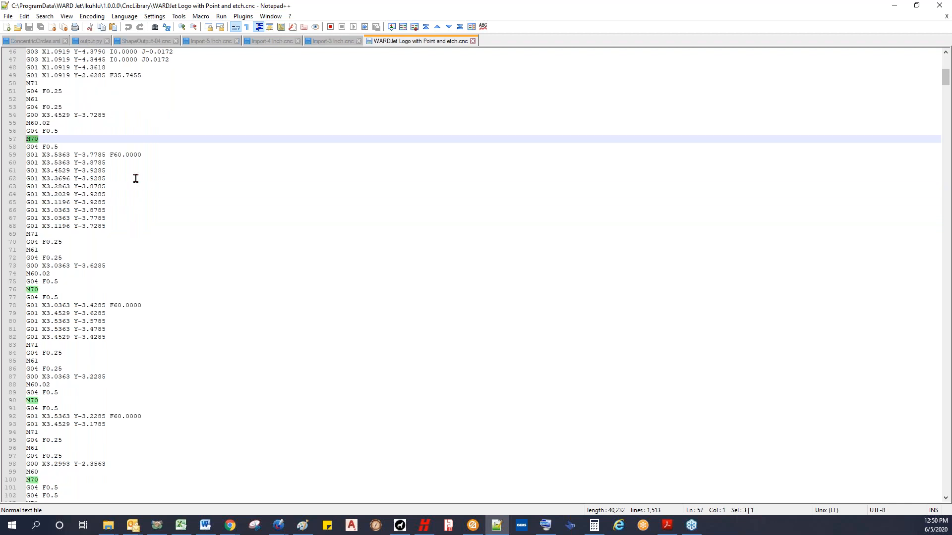
click(123, 301)
click(125, 410)
scroll(149, 389, down, 6)
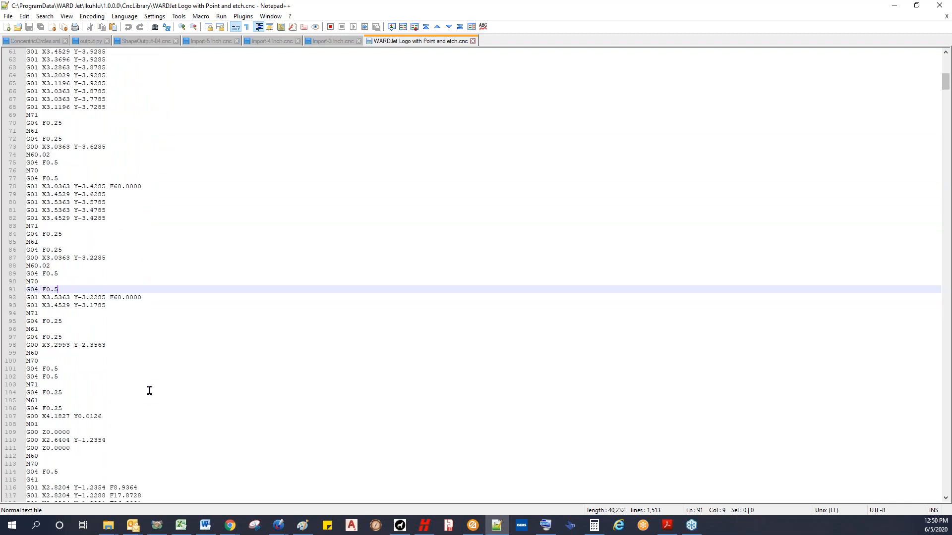
Step: Examine the abrasive pierce block on lines 98 to 106, including its two G04 dwell lines
scroll(144, 387, down, 2)
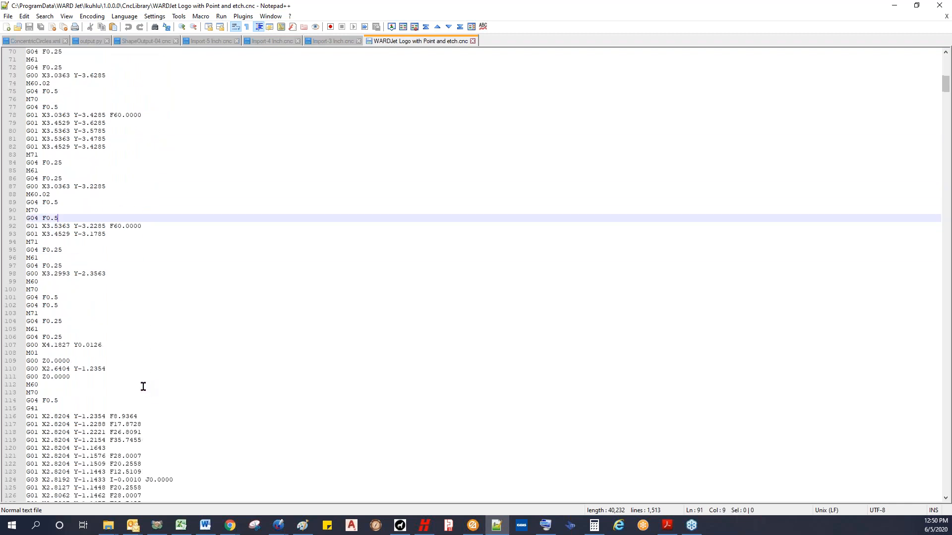
click(94, 274)
click(40, 281)
click(59, 304)
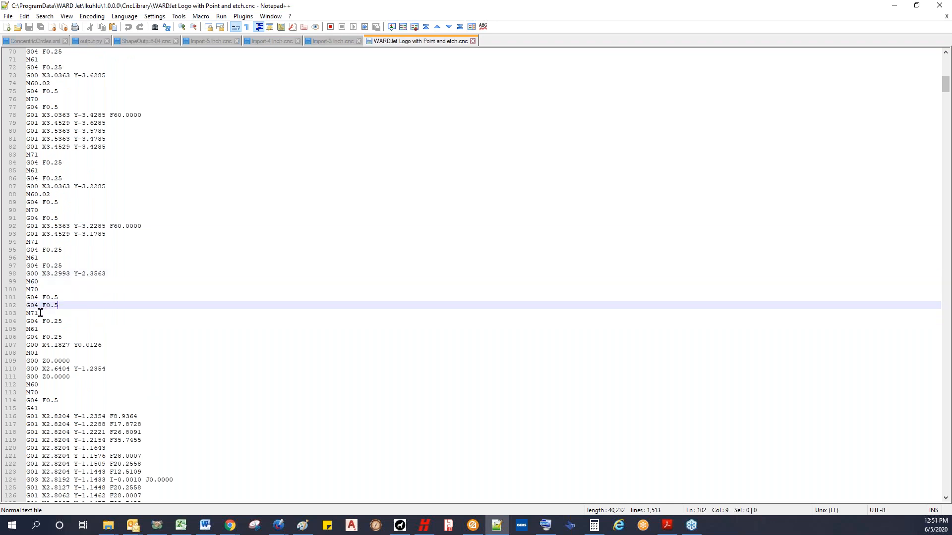
shift+click(18, 294)
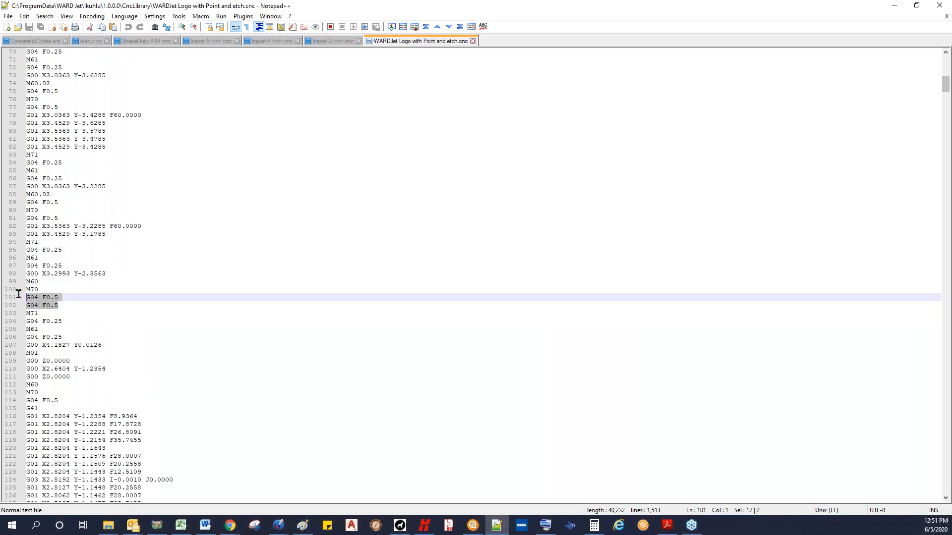
click(57, 305)
click(63, 298)
drag(60, 296, 35, 295)
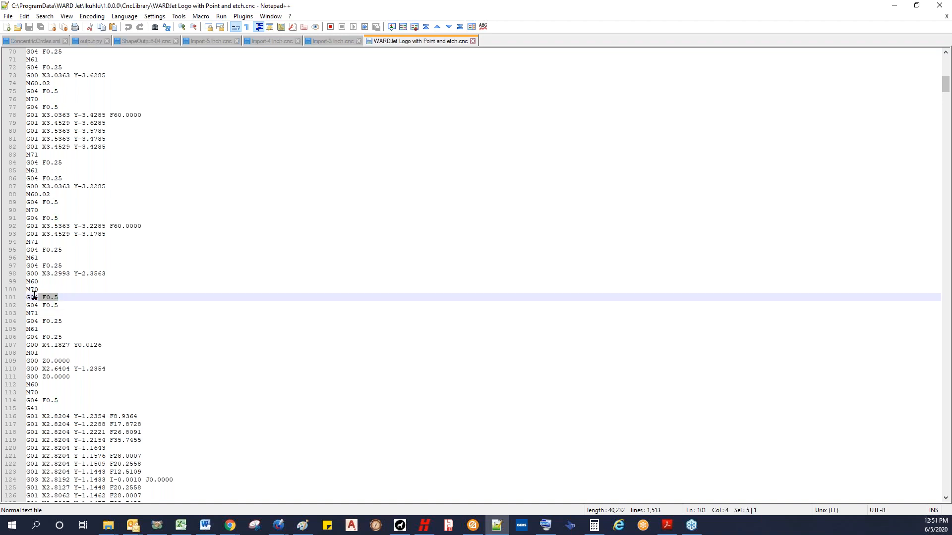
Step: Examine the stop point's M01 code and the surrounding rapid moves on lines 107 to 110
scroll(63, 303, down, 2)
click(74, 299)
click(60, 314)
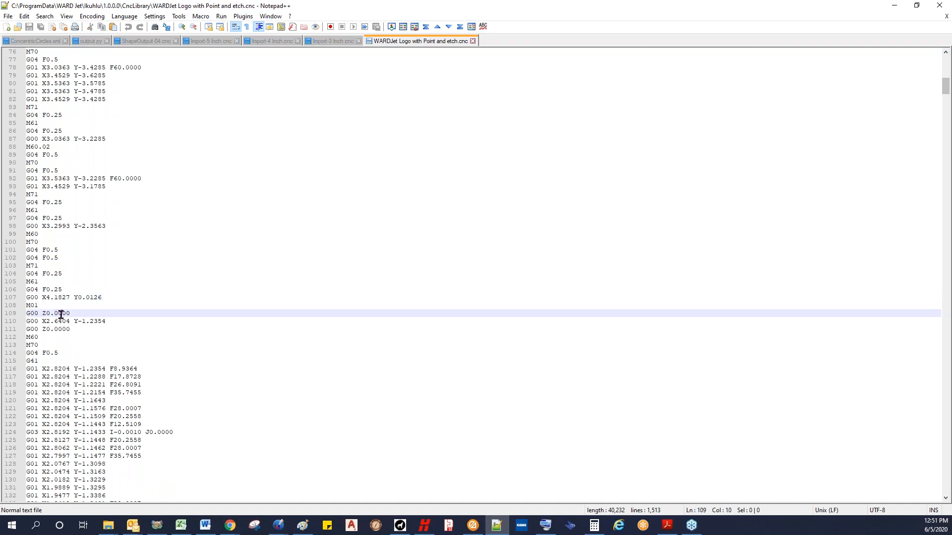
click(73, 308)
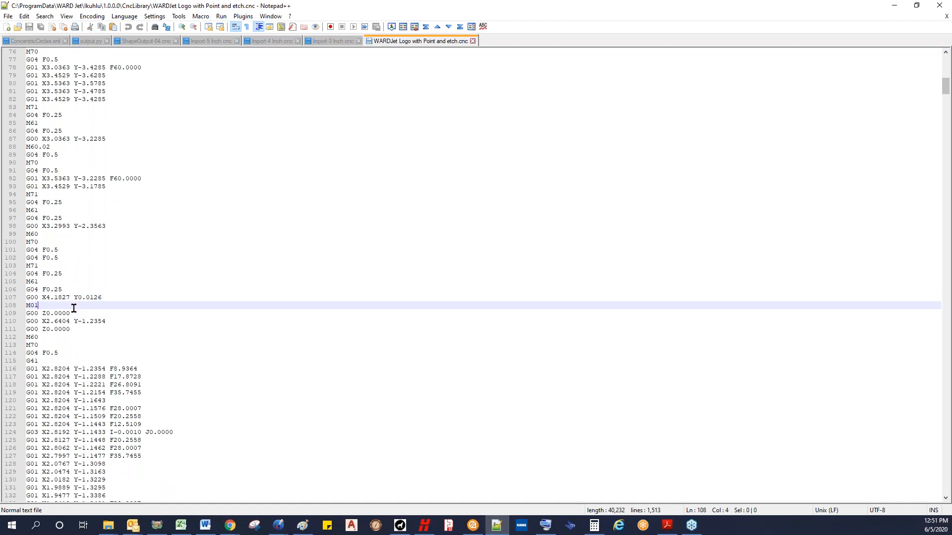
drag(45, 303, 23, 305)
click(44, 305)
click(83, 313)
click(107, 321)
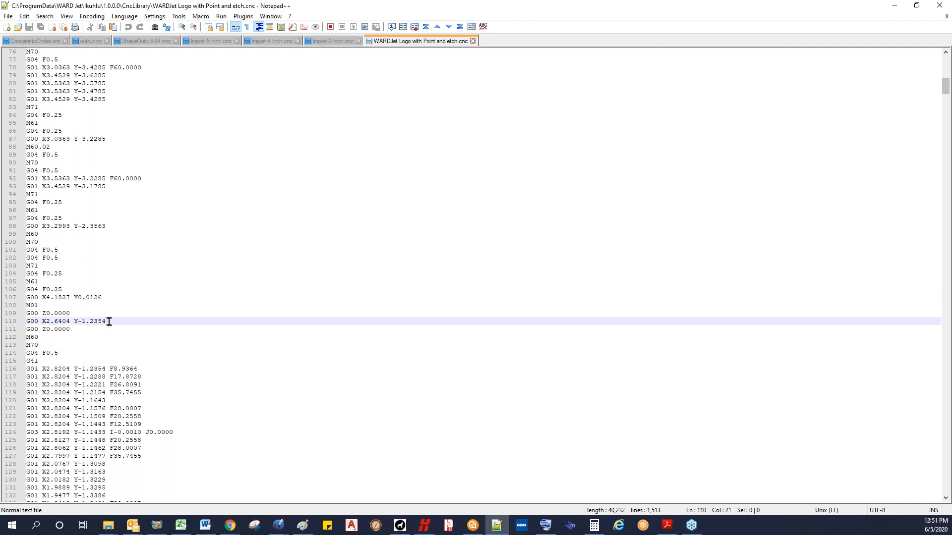
Step: Review the inside contour cutting code from line 111 onward and return to WARDCAM
scroll(81, 308, down, 3)
click(85, 308)
scroll(85, 308, down, 11)
scroll(86, 308, down, 20)
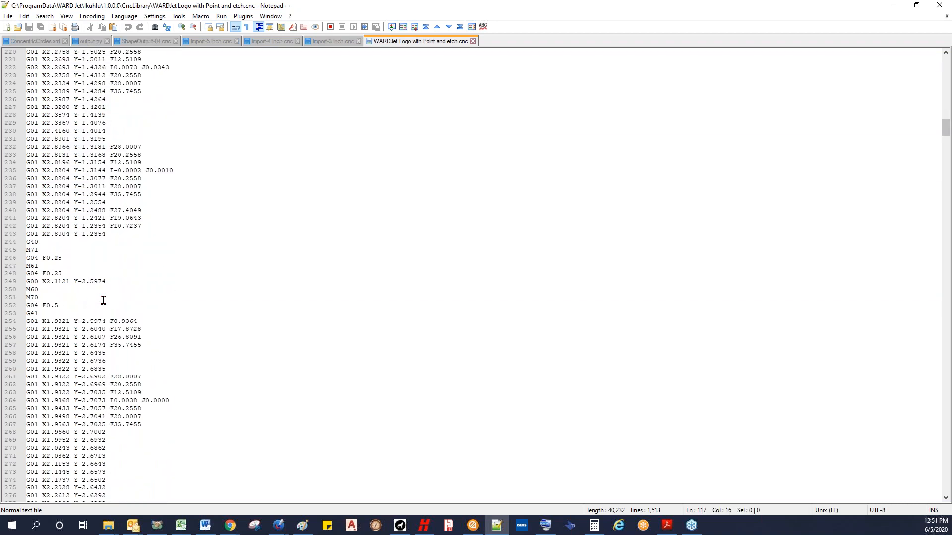
scroll(103, 300, down, 5)
click(894, 7)
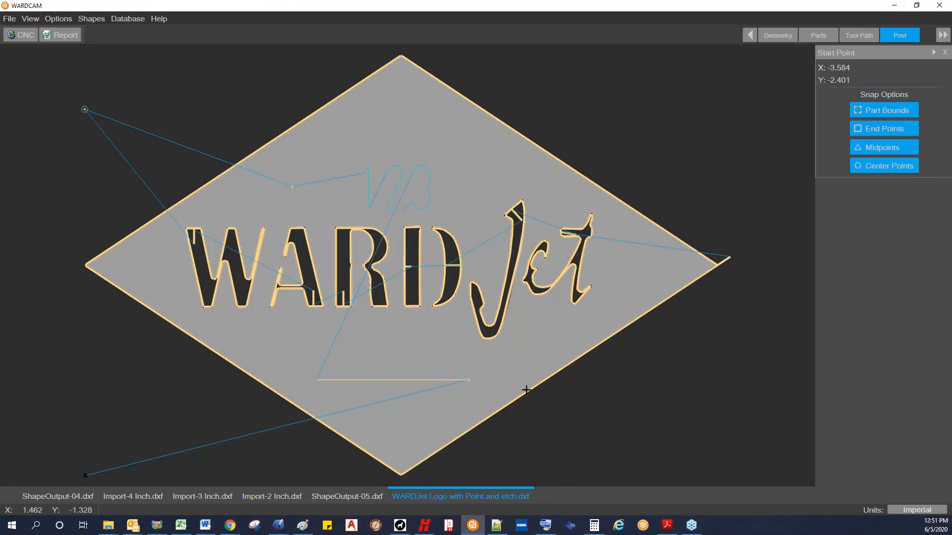
Step: Open the inch version of the square Rectangular Plate (Round Hole) with rounded corners from the Shape Library
click(206, 525)
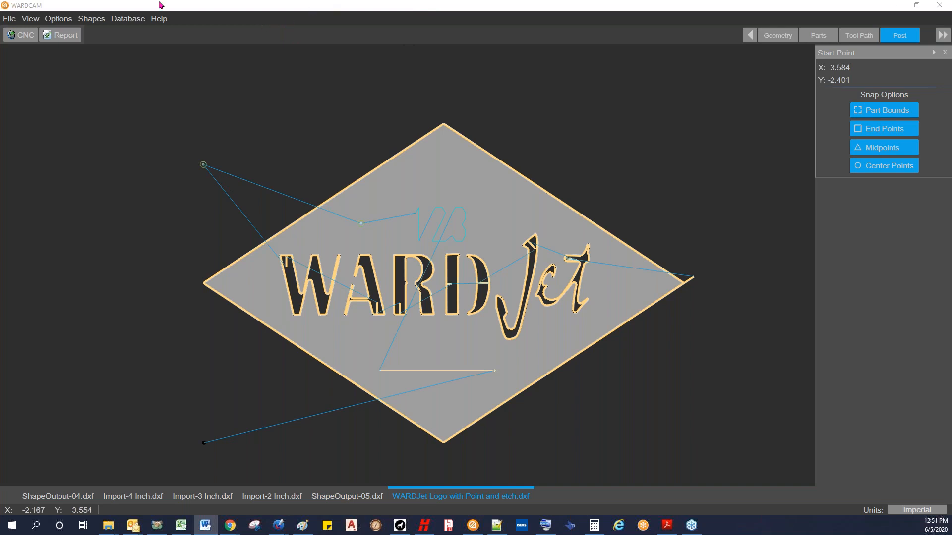
click(9, 19)
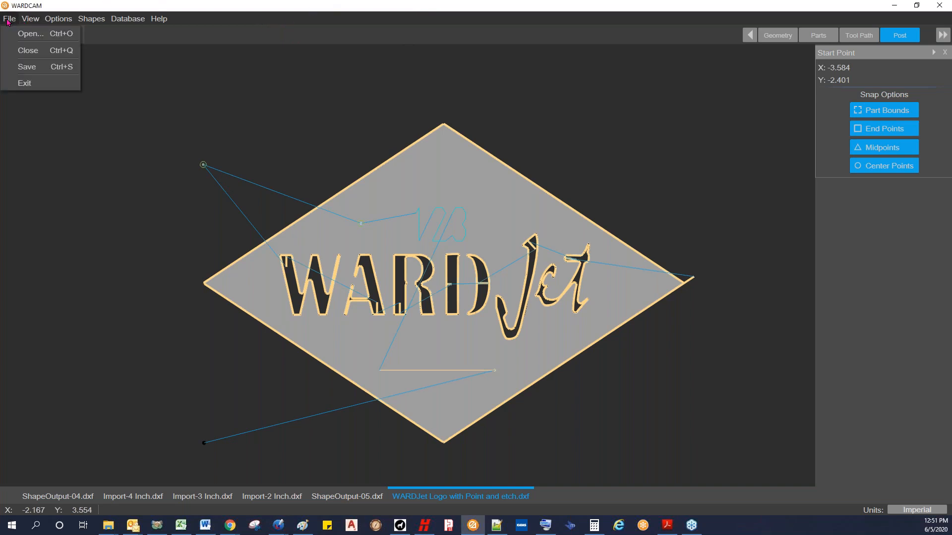
mouse_move(59, 20)
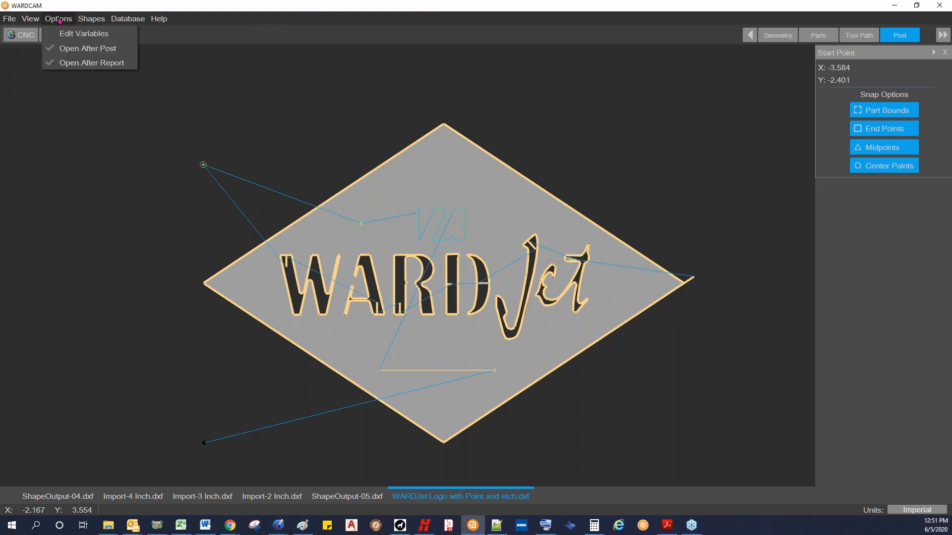
mouse_move(91, 19)
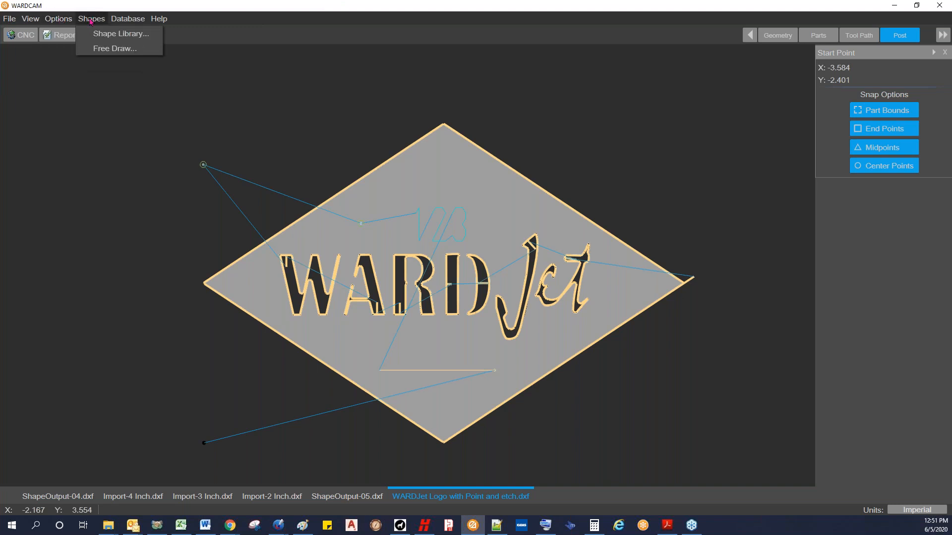
click(111, 32)
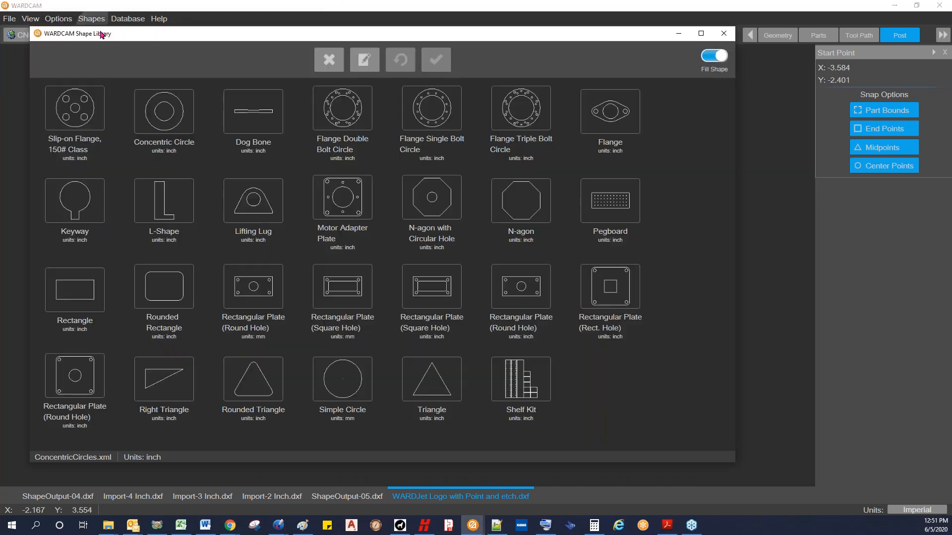
double_click(87, 385)
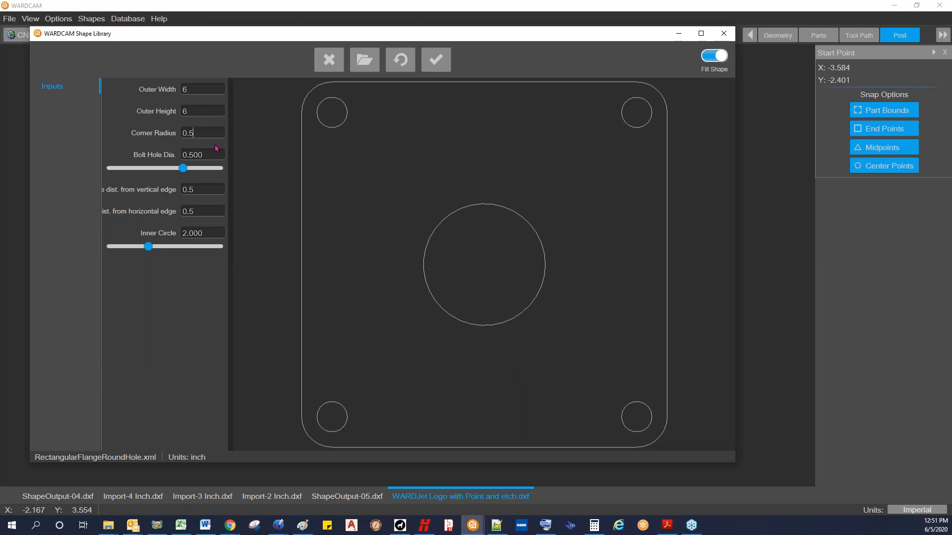
Step: Set the bolt hole distances from the vertical and horizontal edges to 1, create the plate and advance to the Parts stage
click(212, 189)
text(11)
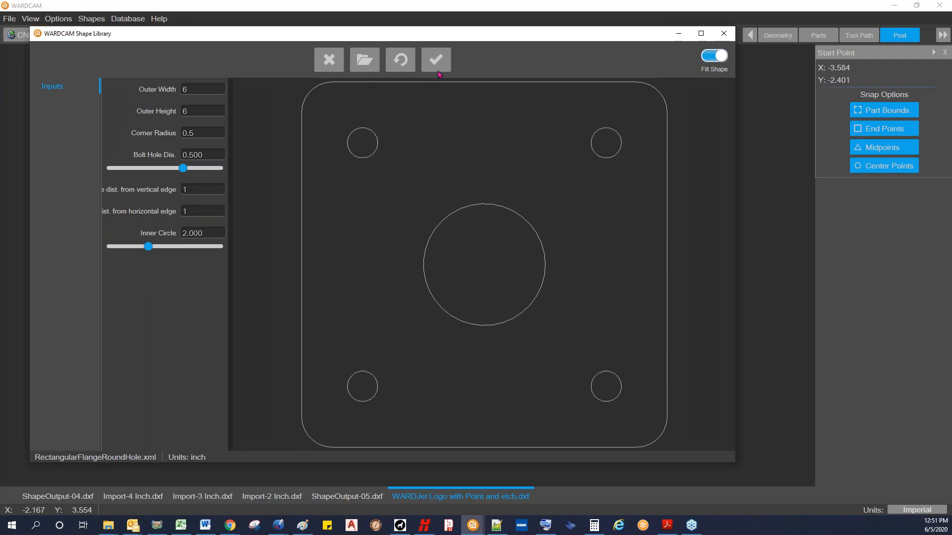
click(436, 62)
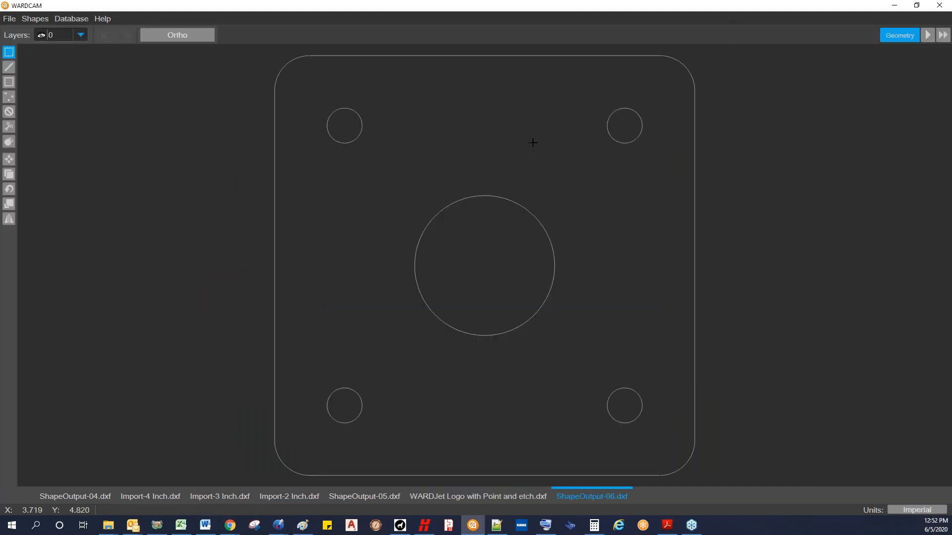
click(928, 34)
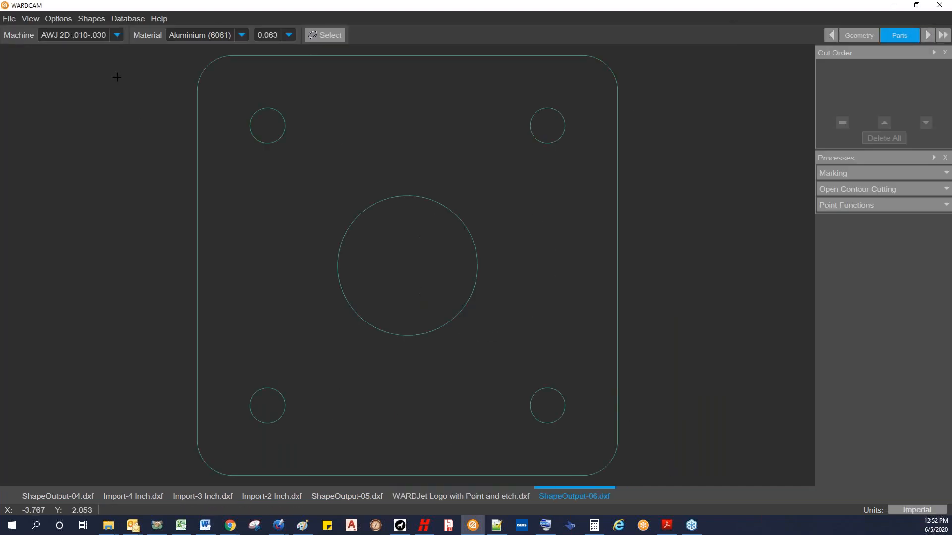
Step: Switch the machine to AWJ 5-Axis .014-.040, set the material thickness to 0.250 and advance to the Tool Path stage
click(117, 36)
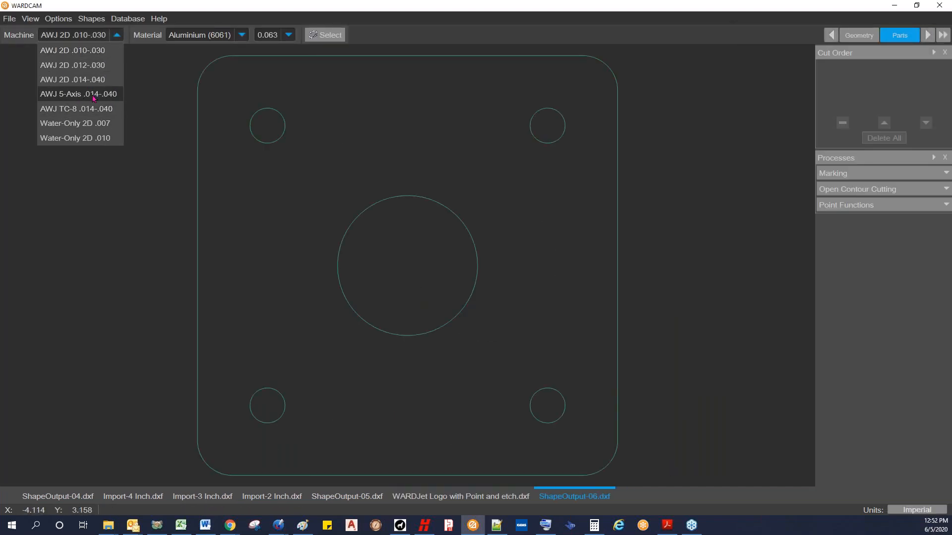
click(98, 94)
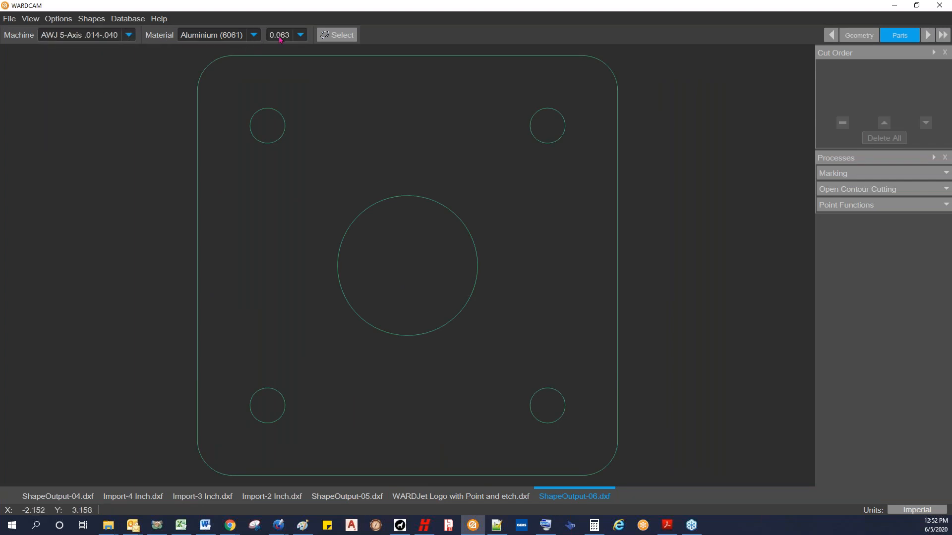
click(300, 36)
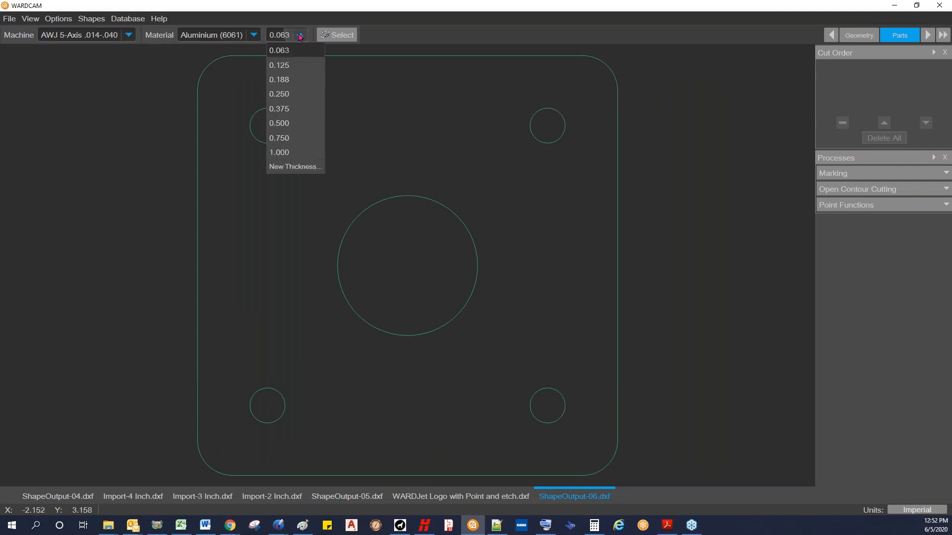
click(300, 94)
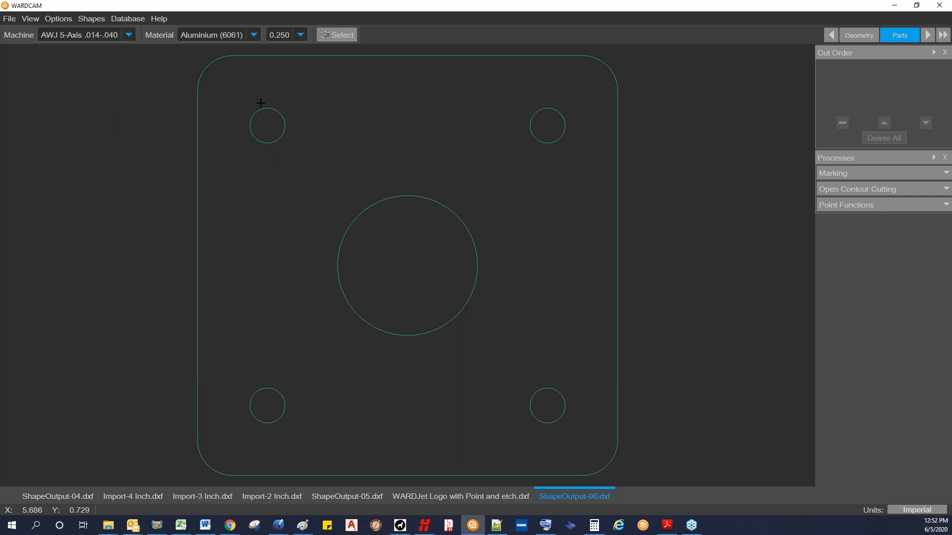
click(927, 36)
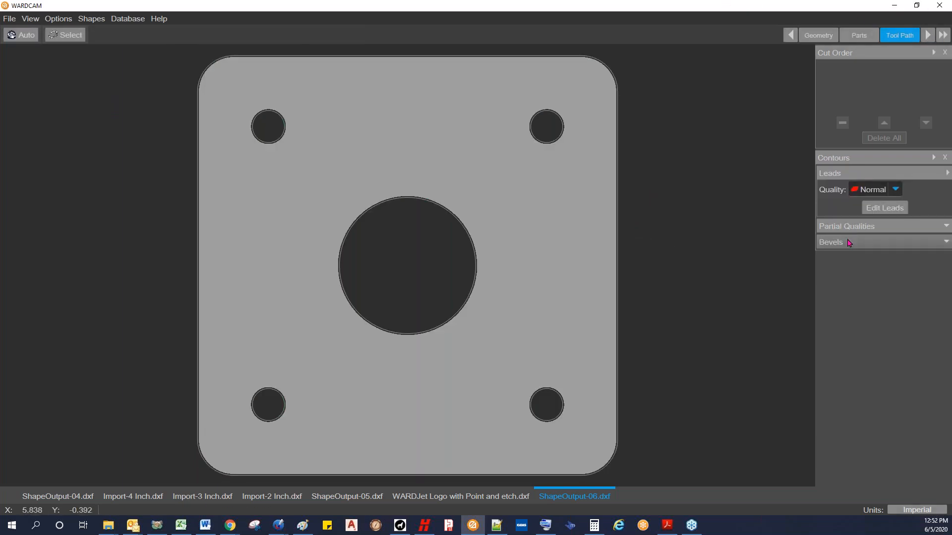
Step: Look over the available bevel settings and add automatic leads to all contours of the plate
click(945, 243)
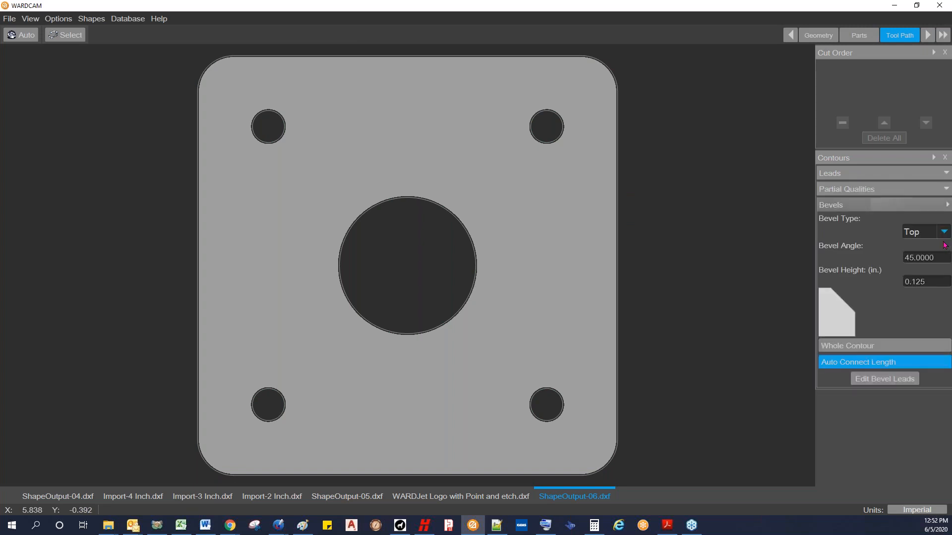
click(946, 205)
scroll(560, 220, down, 3)
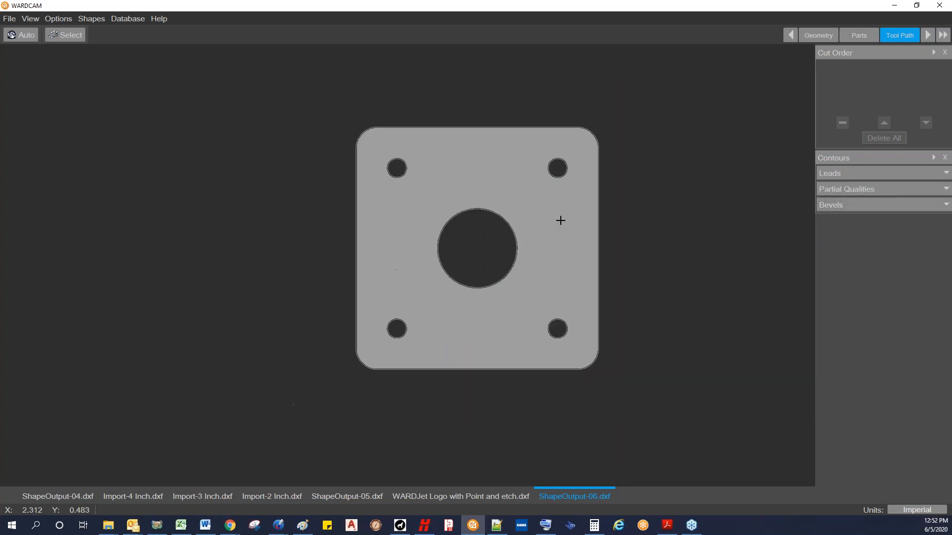
middle_drag(402, 192, 315, 247)
click(23, 35)
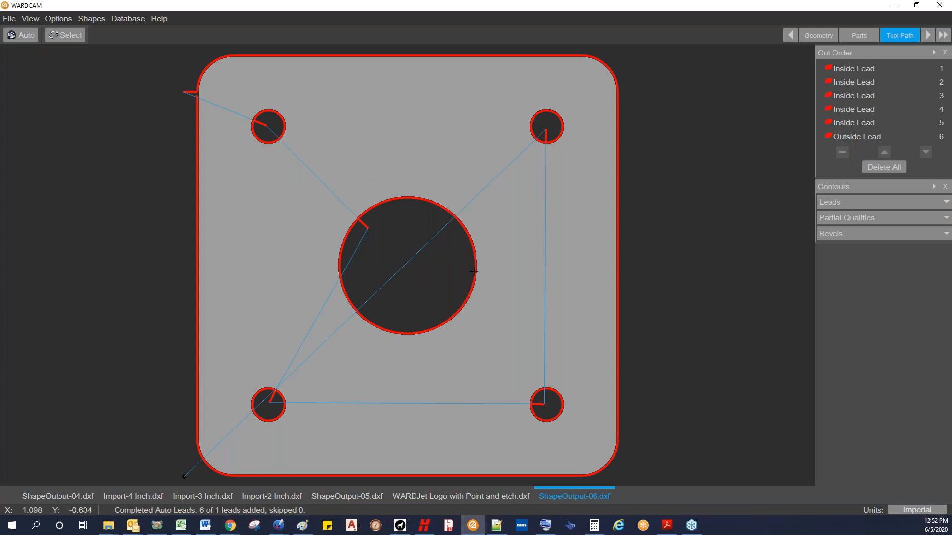
Step: Show the bevel settings, preview the Bottom bevel type and set the type back to Top
click(945, 235)
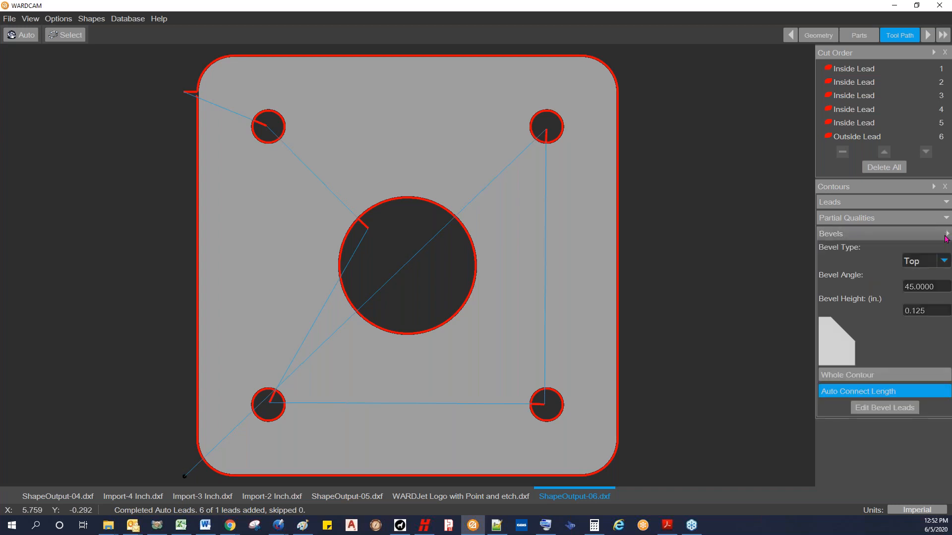
click(944, 262)
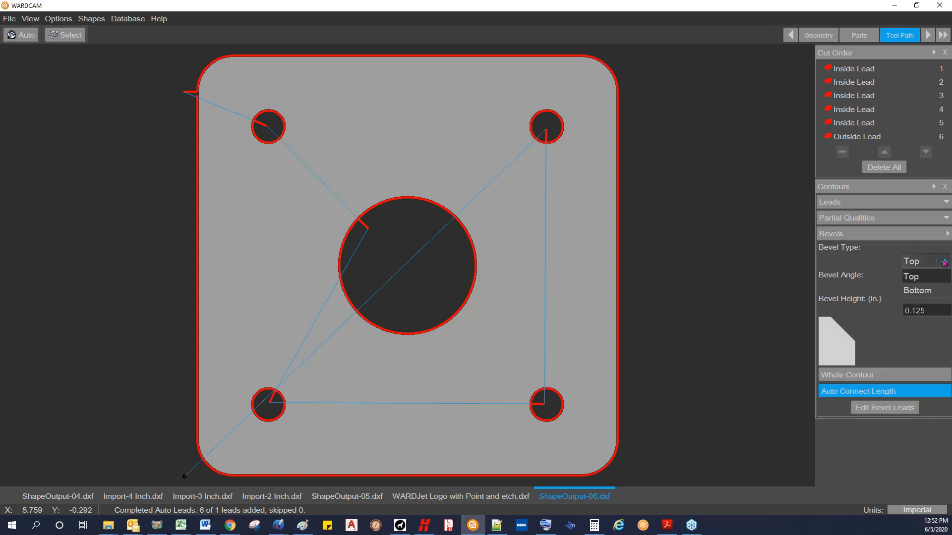
click(918, 291)
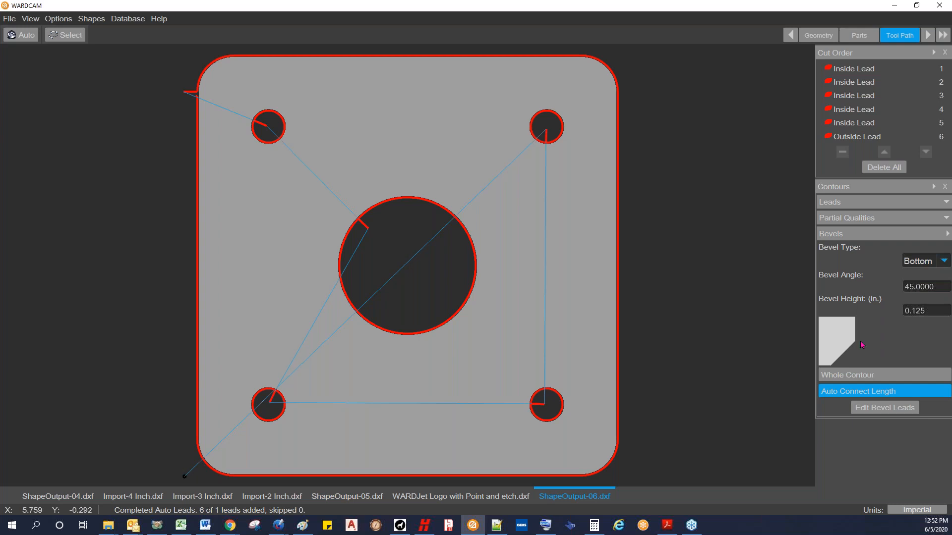
click(944, 261)
click(938, 286)
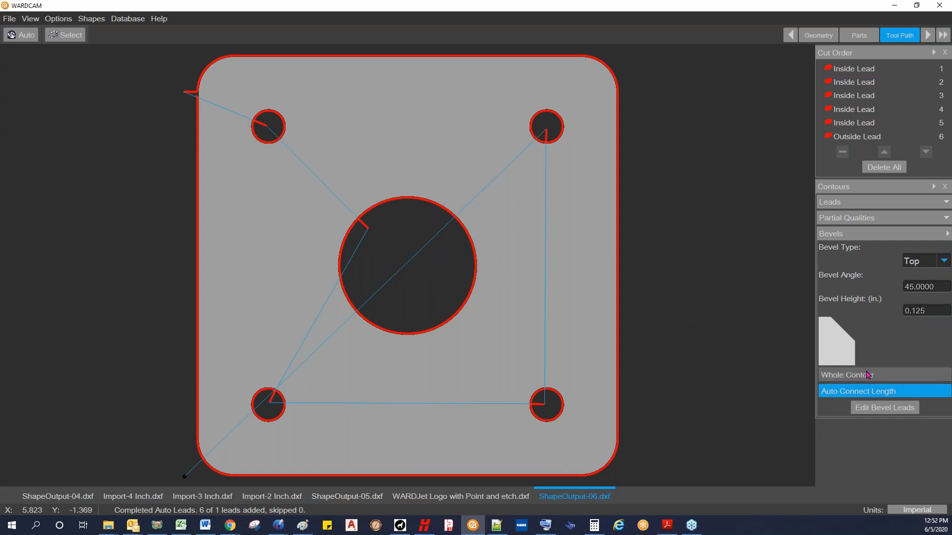
Step: Enable whole-contour bevelling and apply a 45-degree top bevel, 0.125 in. high, to the plate's central hole
click(853, 380)
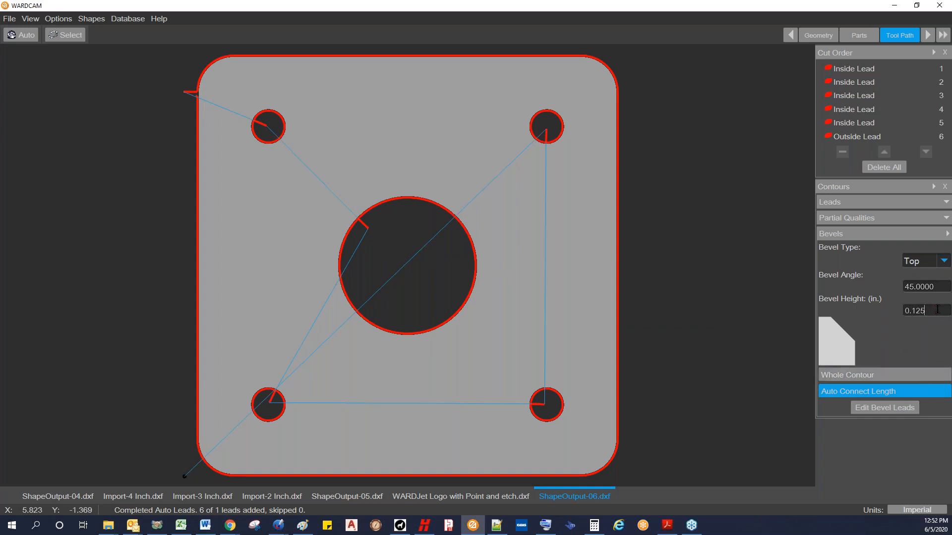
click(848, 376)
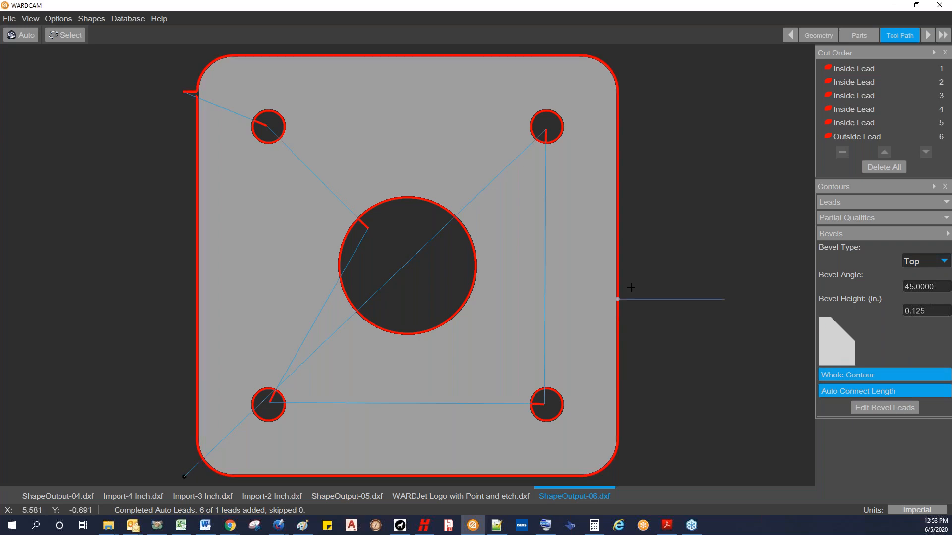
click(342, 202)
scroll(416, 218, up, 4)
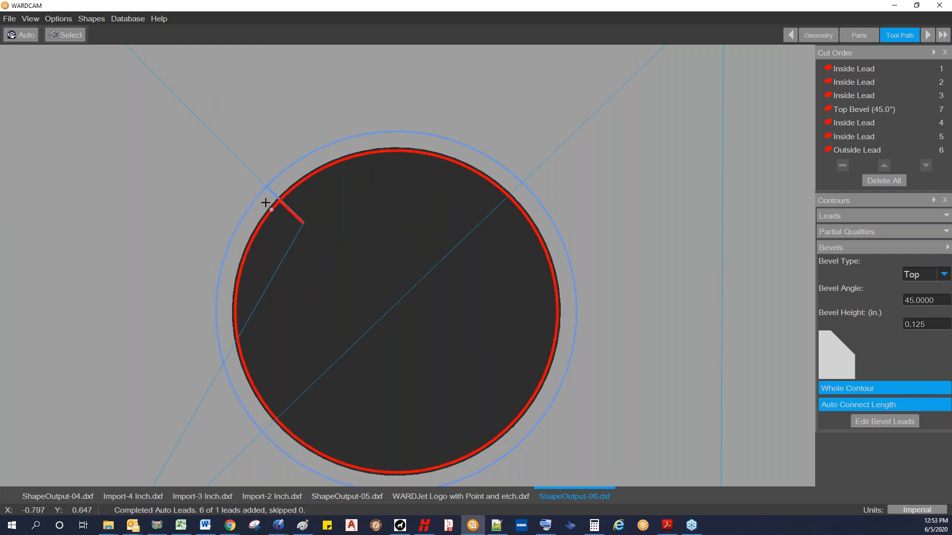
scroll(265, 203, down, 5)
Step: Apply the 45-degree whole-contour top bevel to the plate's two right-hand bolt holes
scroll(407, 152, up, 3)
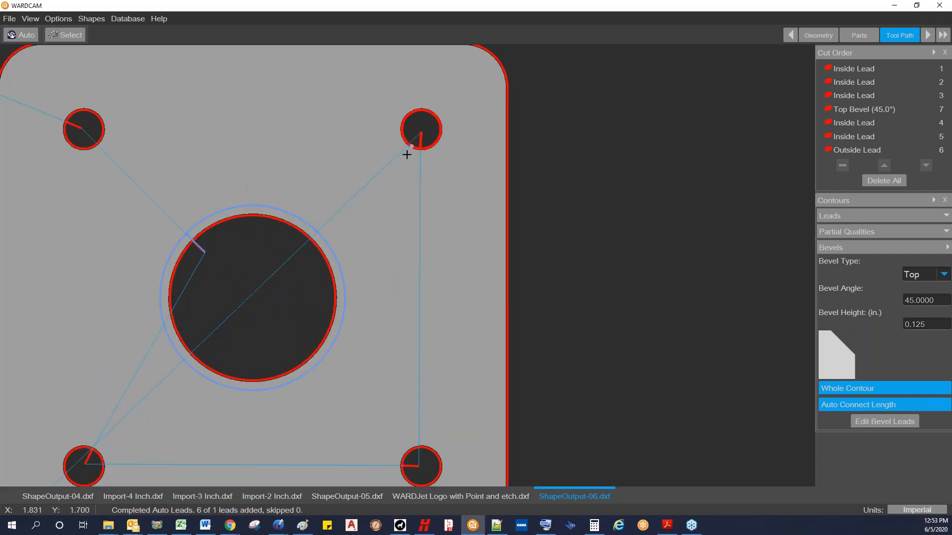
scroll(428, 165, down, 3)
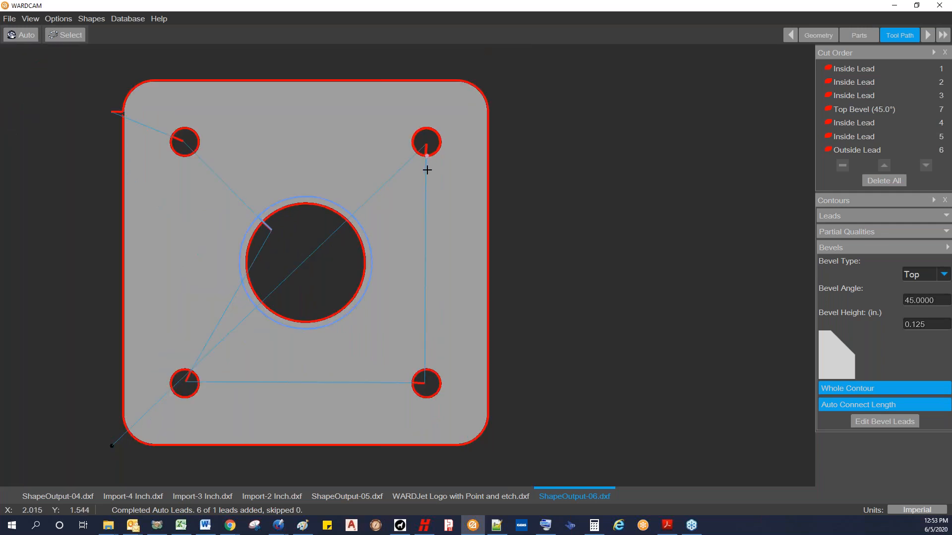
click(425, 170)
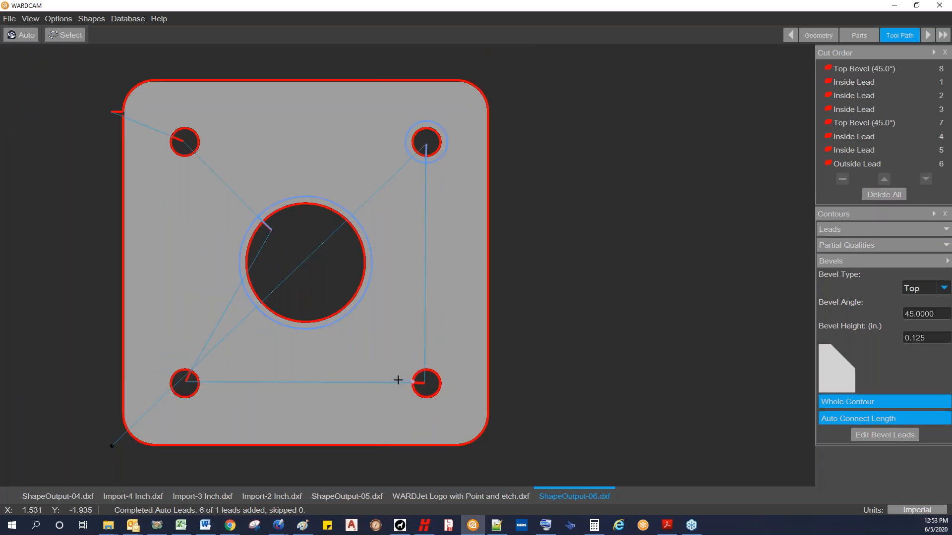
click(414, 382)
Step: Change the bevel type to Bottom and apply the 45-degree bevel to the plate's two left-hand bolt holes
click(942, 303)
click(927, 332)
scroll(204, 412, up, 3)
click(173, 317)
scroll(164, 348, up, 3)
scroll(164, 348, down, 1)
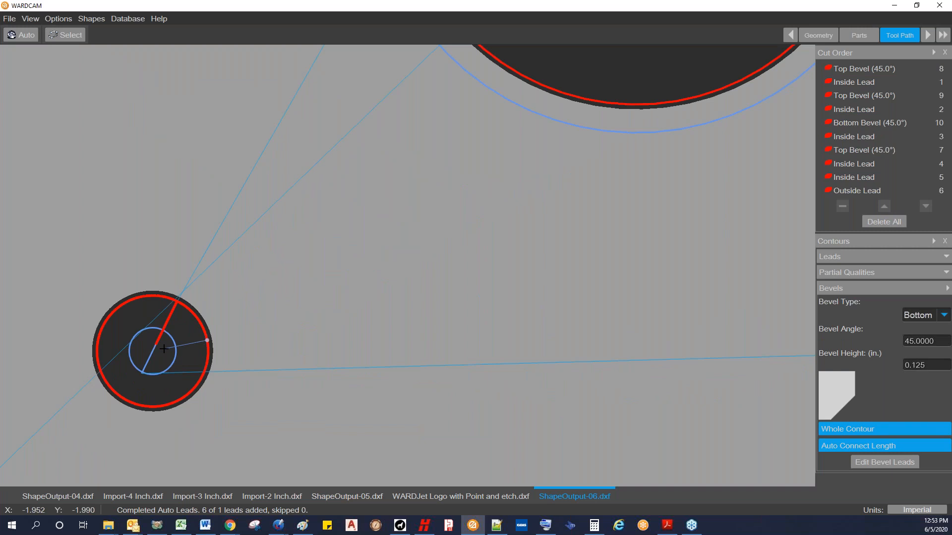
scroll(165, 348, down, 2)
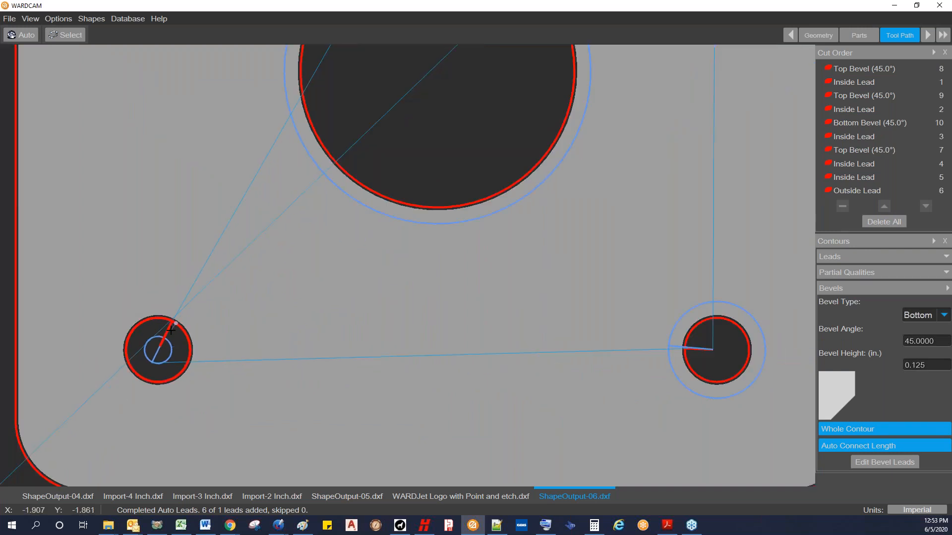
scroll(171, 327, down, 3)
scroll(159, 149, up, 3)
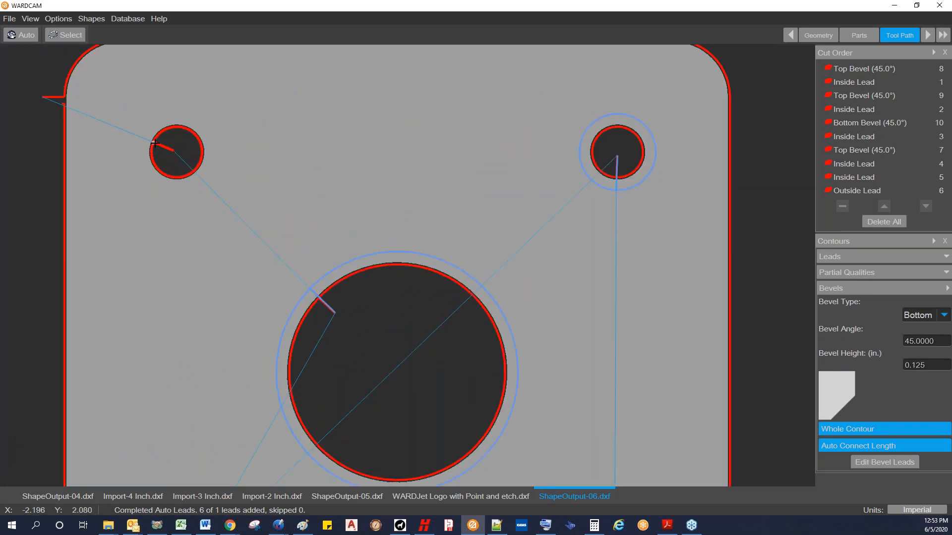
click(155, 143)
scroll(156, 143, down, 3)
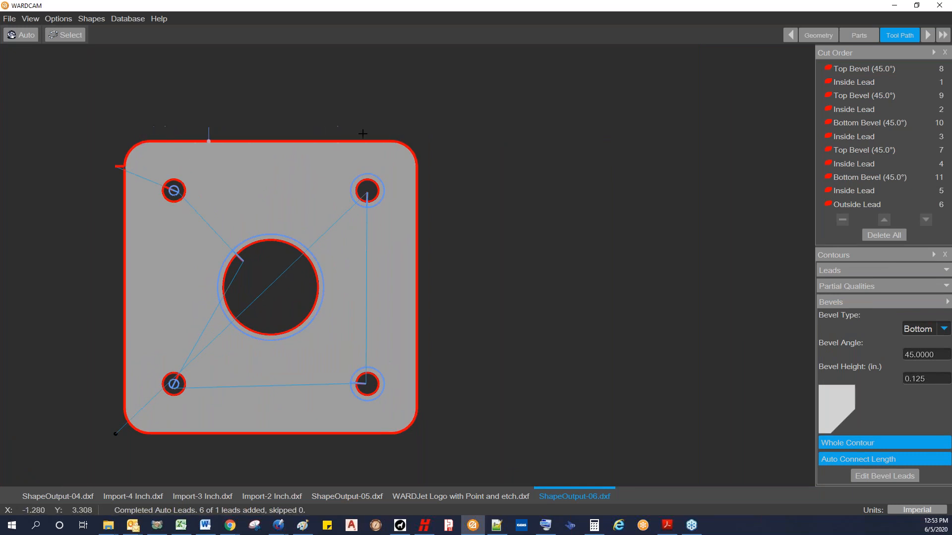
Step: Disable whole-contour bevelling and apply a 45-degree bottom bevel only to the plate's straight upper edge
click(848, 443)
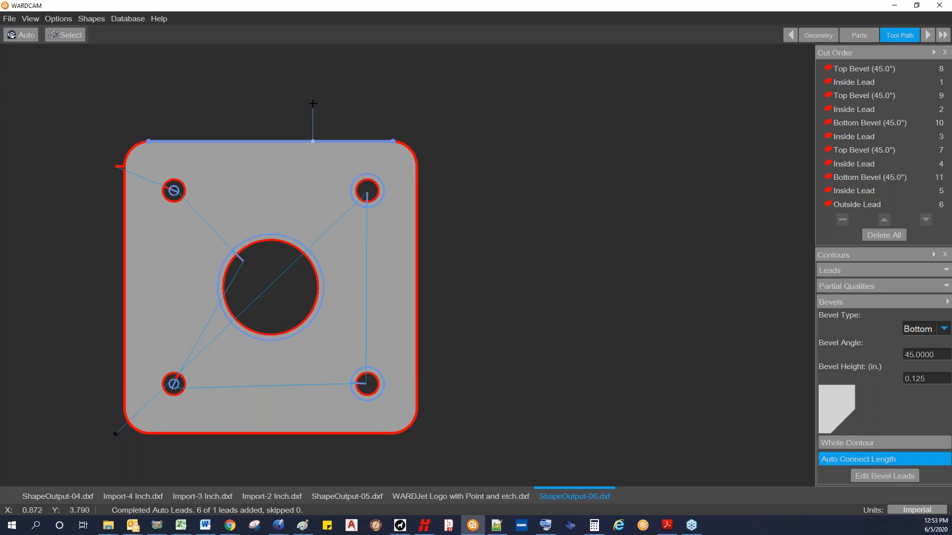
click(266, 79)
scroll(208, 96, up, 2)
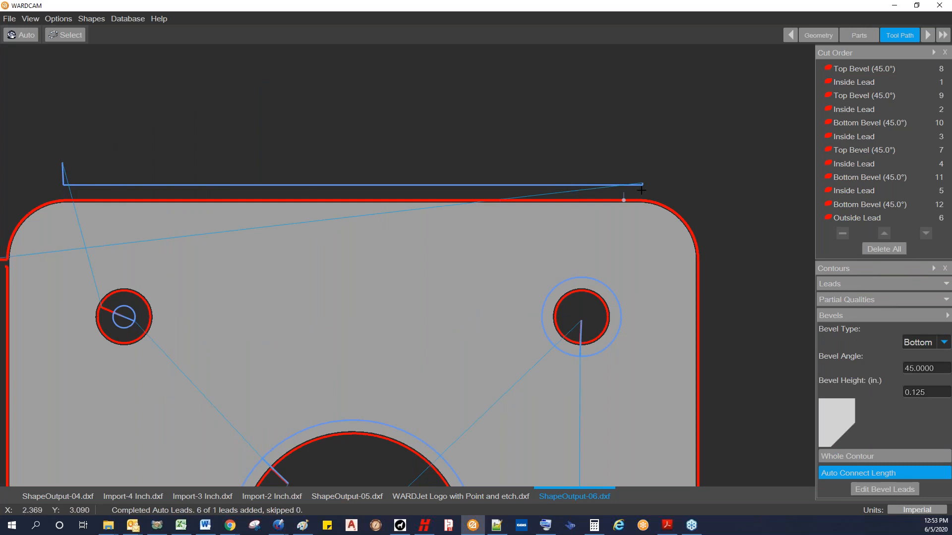
scroll(542, 169, down, 2)
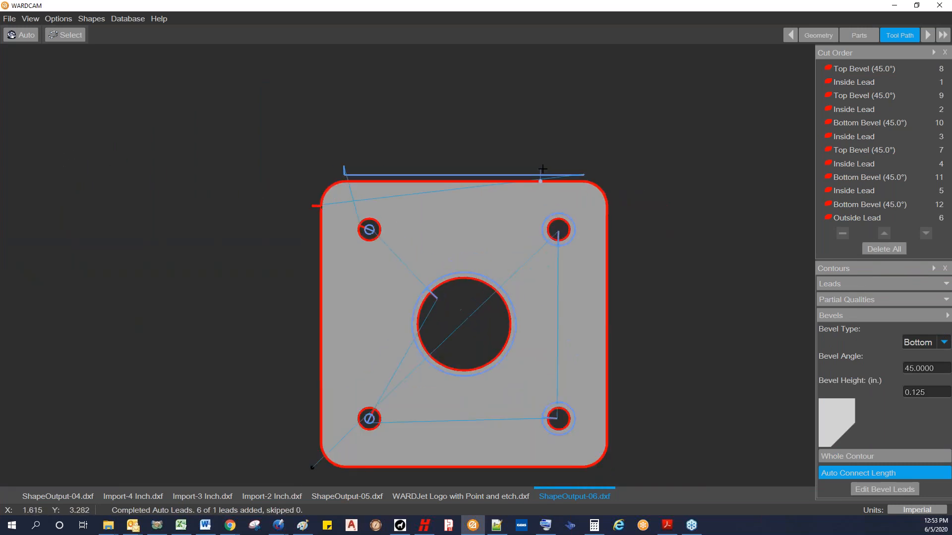
Step: Change the bevel type to Top and add a 45-degree top bevel to the same straight upper edge
scroll(624, 166, down, 1)
middle_drag(624, 165, 565, 145)
click(944, 342)
click(938, 357)
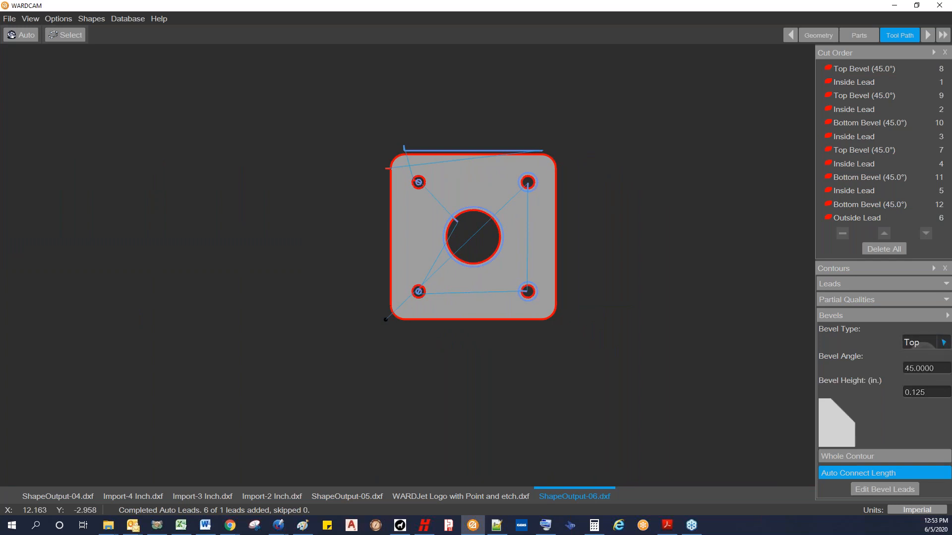
scroll(382, 169, up, 3)
scroll(381, 169, up, 1)
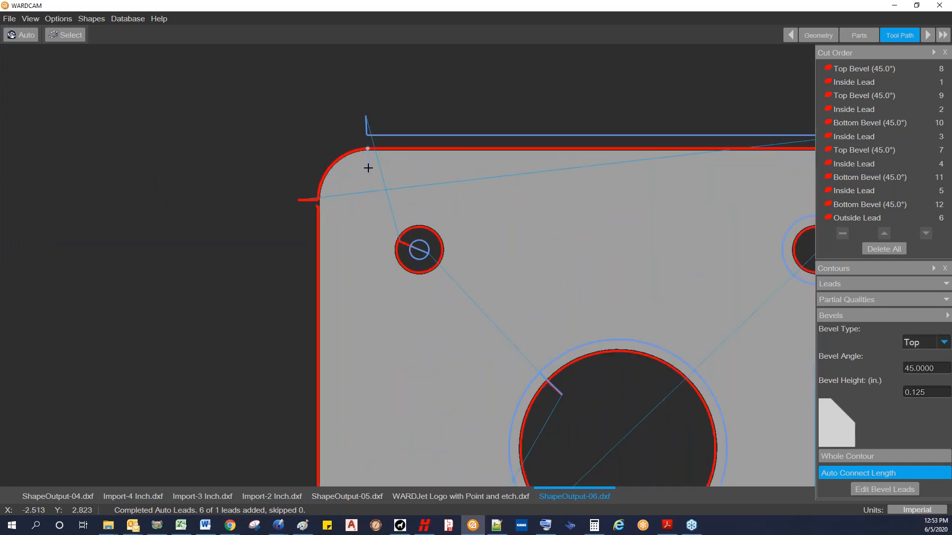
scroll(414, 173, down, 5)
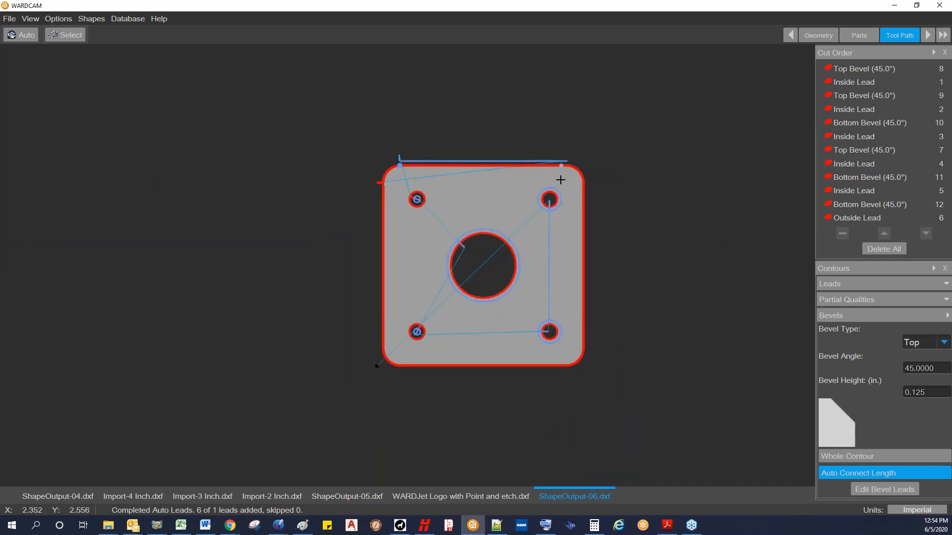
click(536, 145)
scroll(479, 143, up, 5)
scroll(476, 143, down, 5)
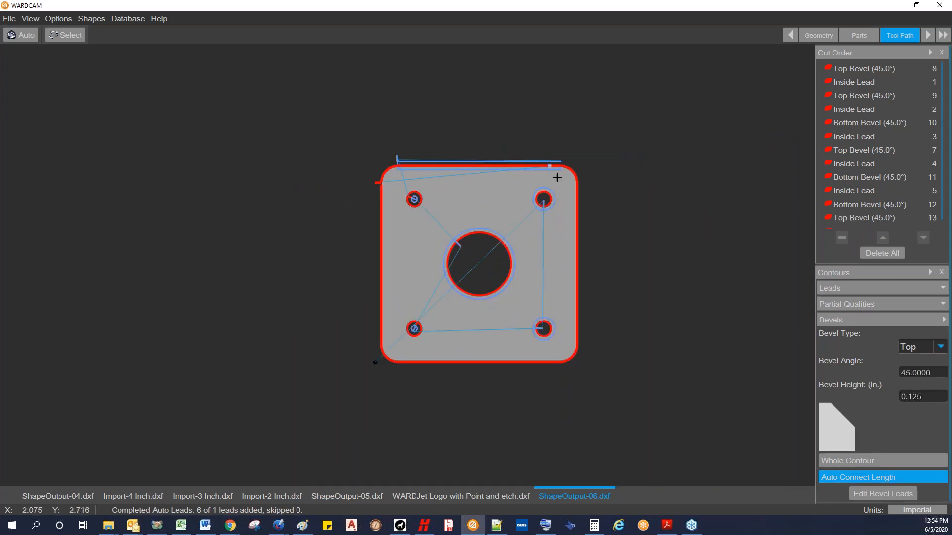
Step: Advance past the Tool Path stage, generate the plate's CNC program and open ShapeOutput-06.cnc in Notepad++
click(928, 36)
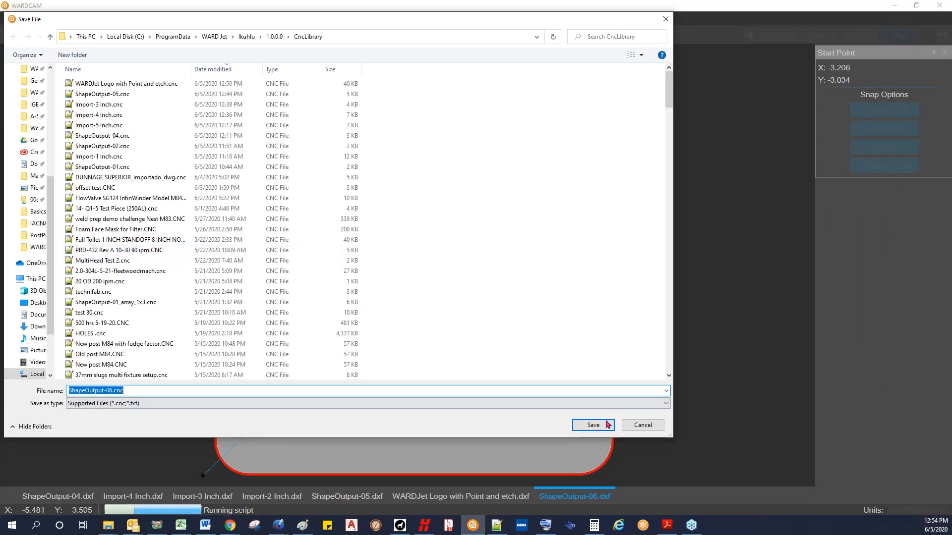
click(597, 425)
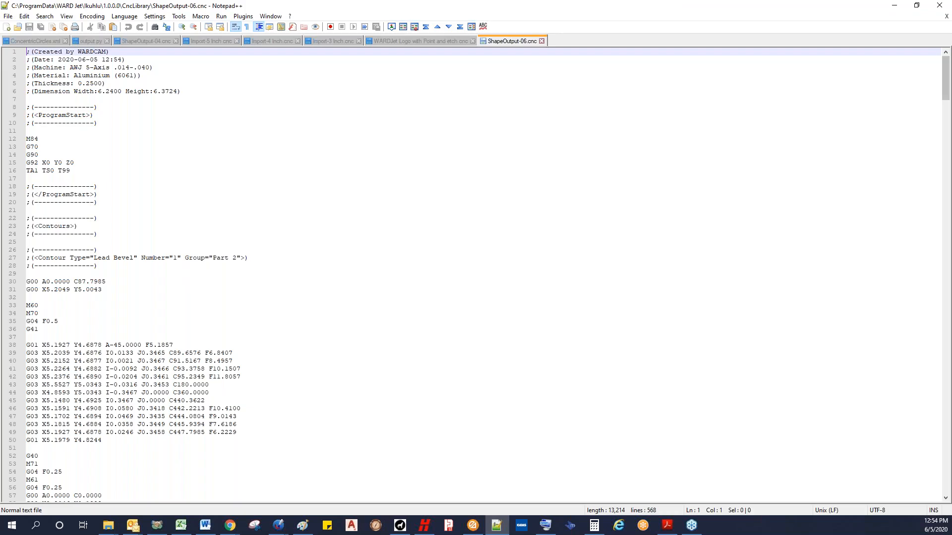
click(100, 164)
Step: Examine the A and C axis values on lines 30 and 38 of the first bevel contour
click(140, 342)
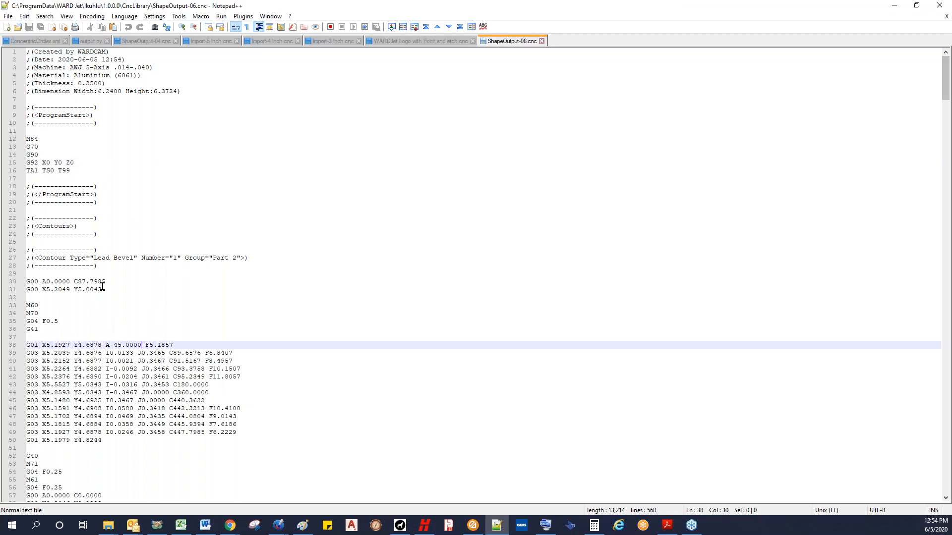
drag(107, 281, 28, 280)
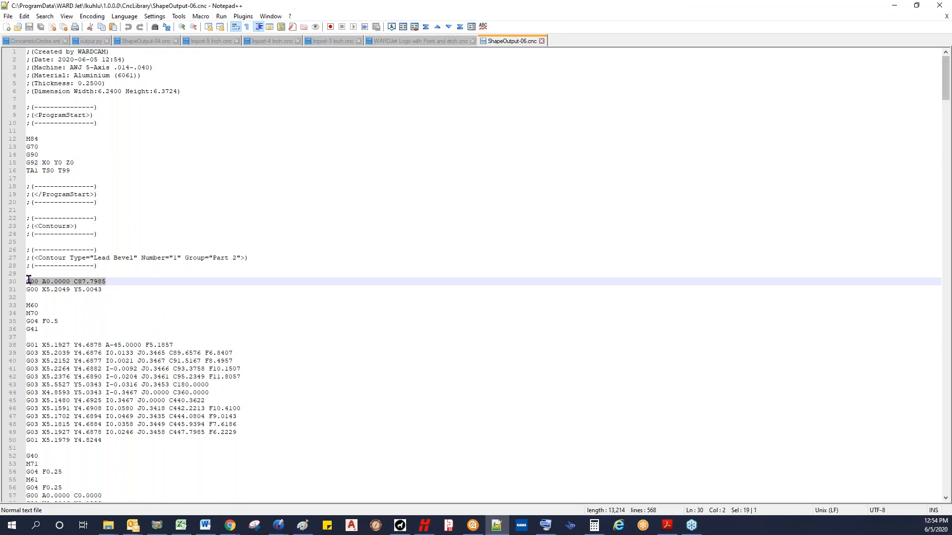
click(70, 282)
drag(70, 281, 102, 282)
drag(141, 346, 105, 345)
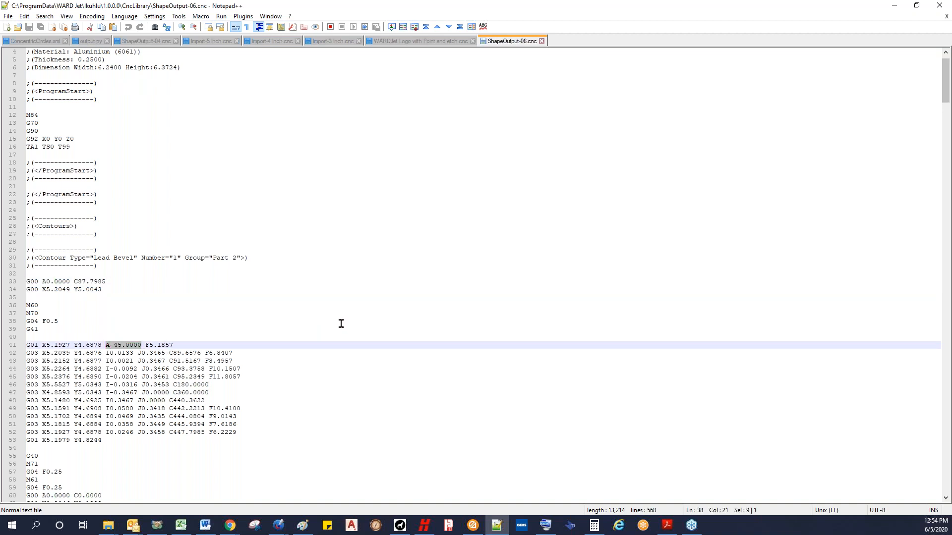
Step: Examine the A and C axis moves in the remaining lead and bevel contours of the CNC program, through contour 8
scroll(341, 324, down, 11)
scroll(154, 394, down, 5)
click(133, 267)
click(136, 300)
scroll(159, 321, down, 6)
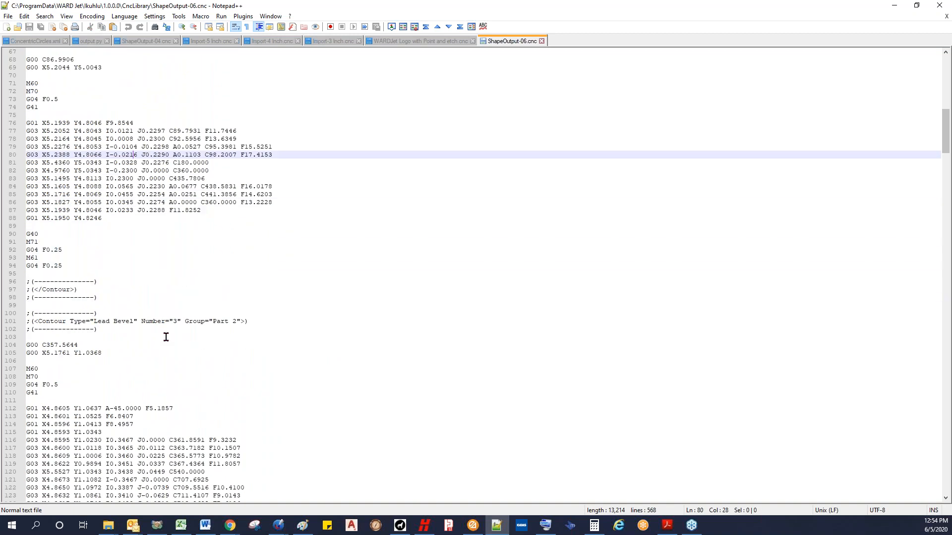
scroll(149, 312, down, 5)
click(132, 289)
scroll(268, 345, down, 11)
click(138, 377)
scroll(292, 354, down, 12)
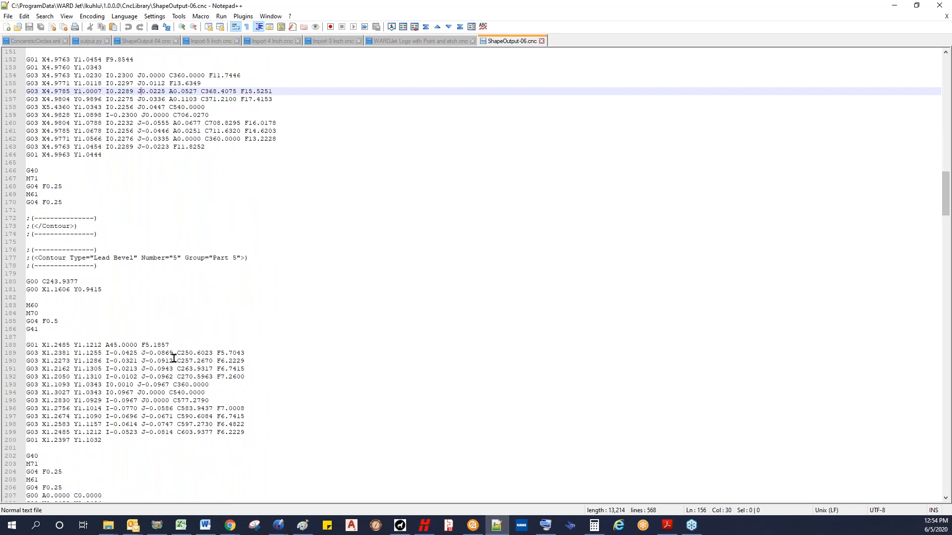
click(174, 358)
scroll(174, 358, down, 14)
click(184, 360)
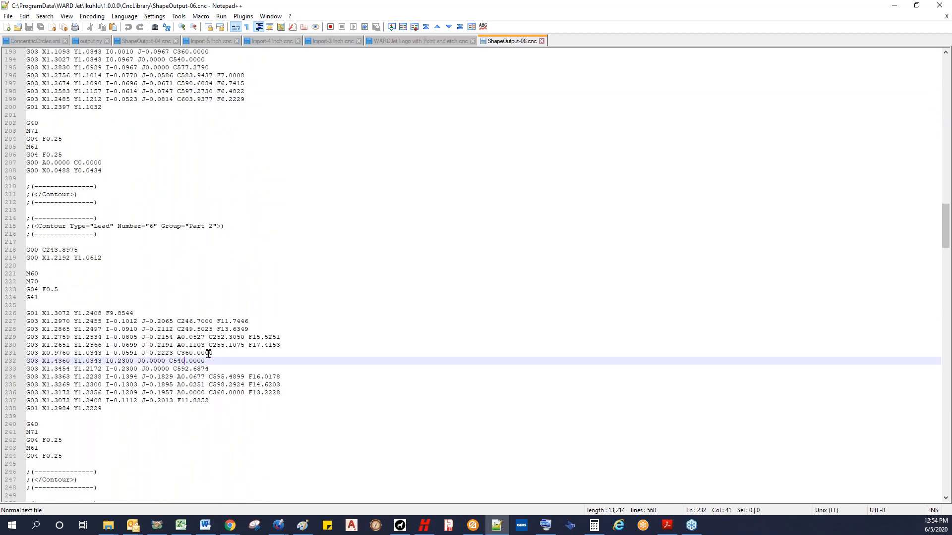
scroll(287, 353, down, 20)
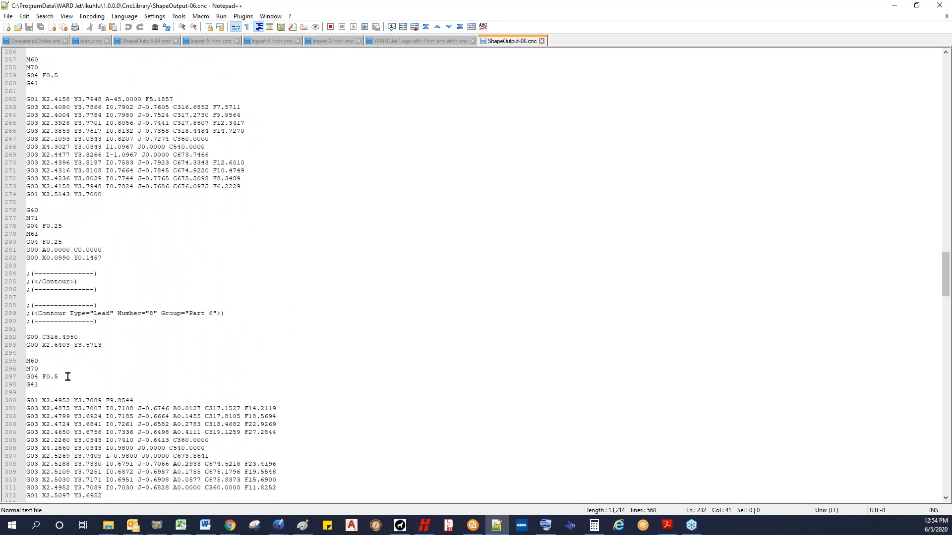
Step: Minimize the CNC code window and switch to WARDCAM Webinar Basics.pdf in Adobe Acrobat Reader
key(alt+Tab)
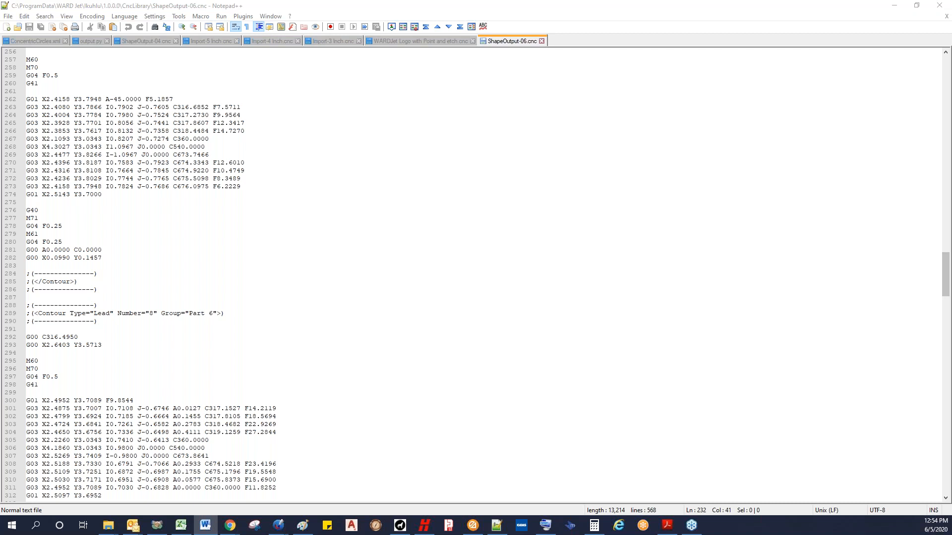
click(894, 9)
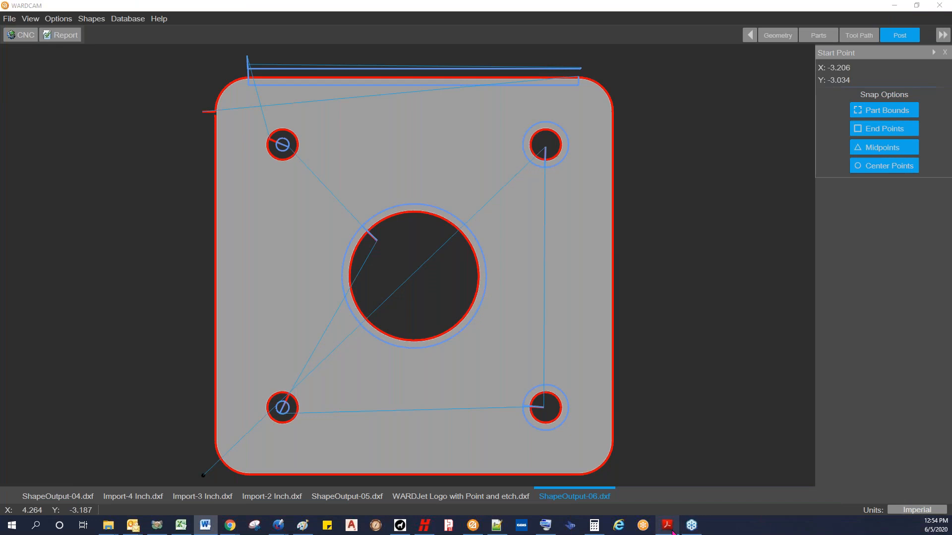
click(669, 524)
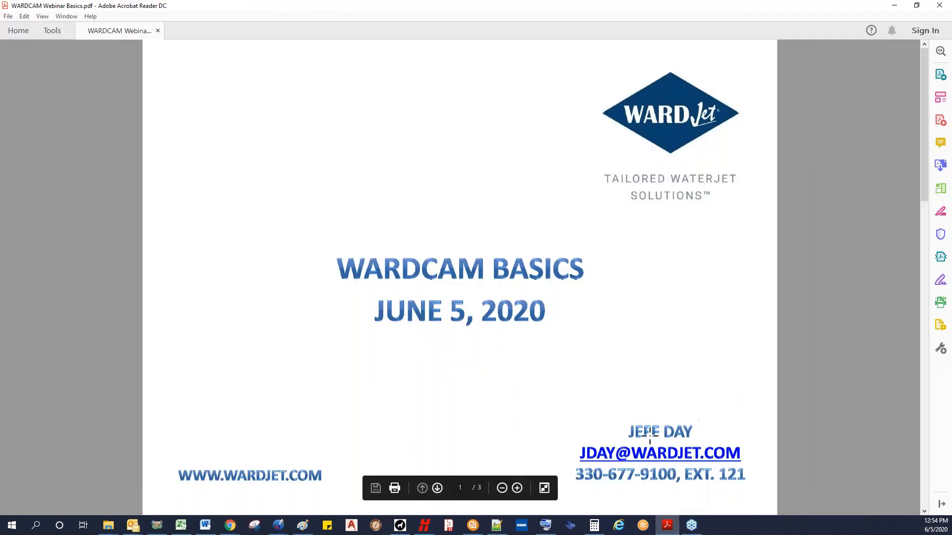